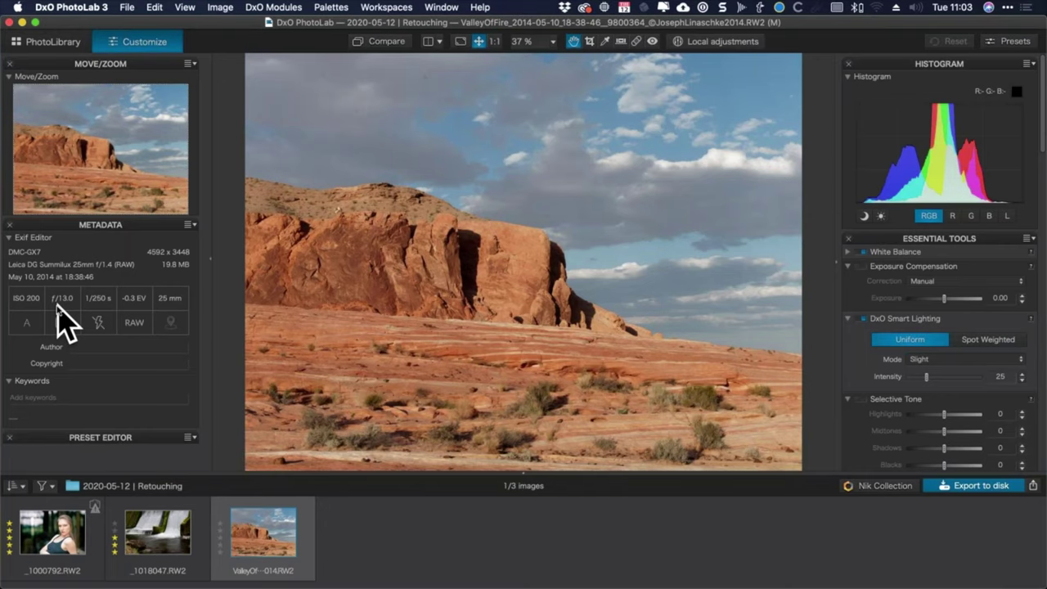
# Show the cloudy sky above the rocks at 1:1 and activate the Repair tool.
pyautogui.click(494, 41)
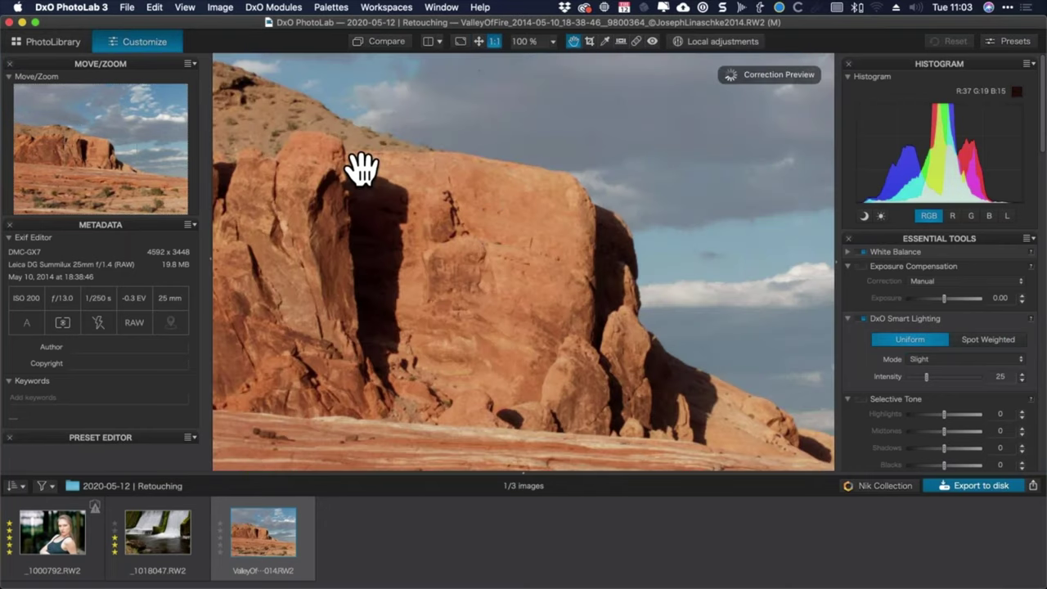
pyautogui.moveTo(400, 237); pyautogui.dragTo(627, 248)
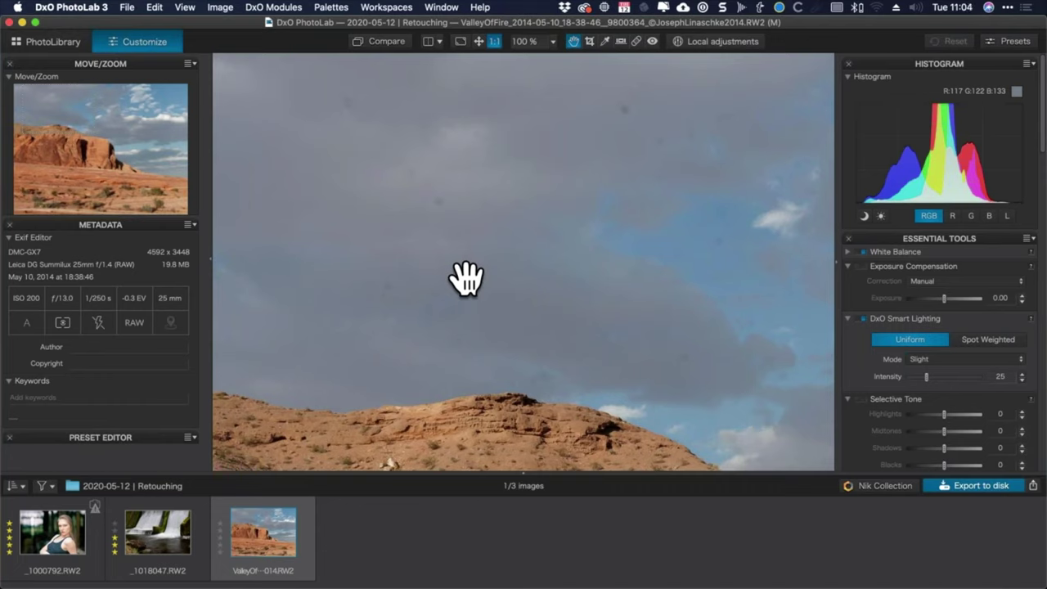
pyautogui.click(636, 42)
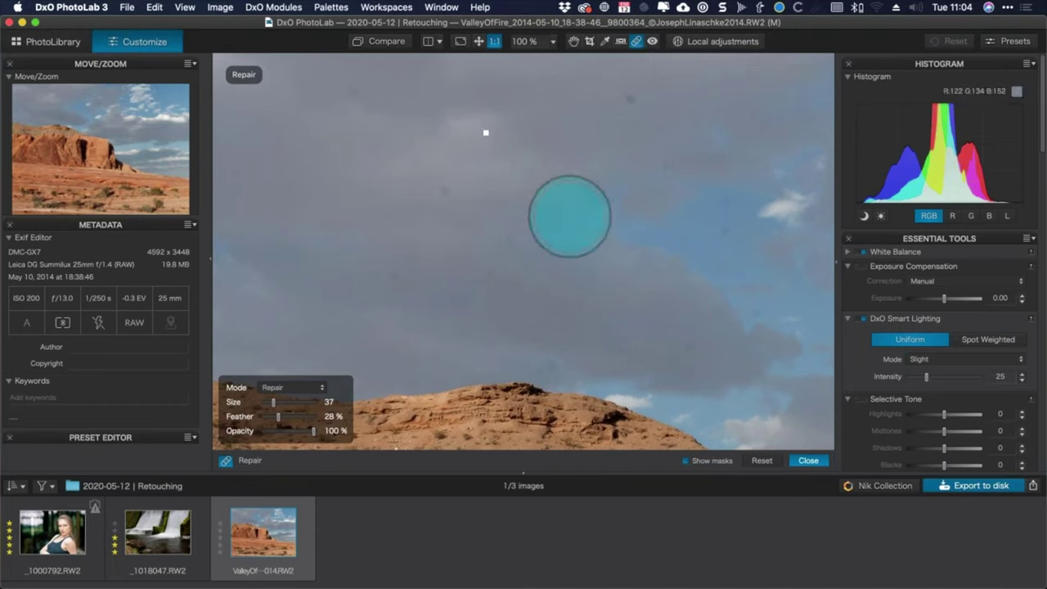
# Switch to System Preferences, find the accessibility cursor size setting, and set the cursor size to Normal.
pyautogui.moveTo(621, 577)
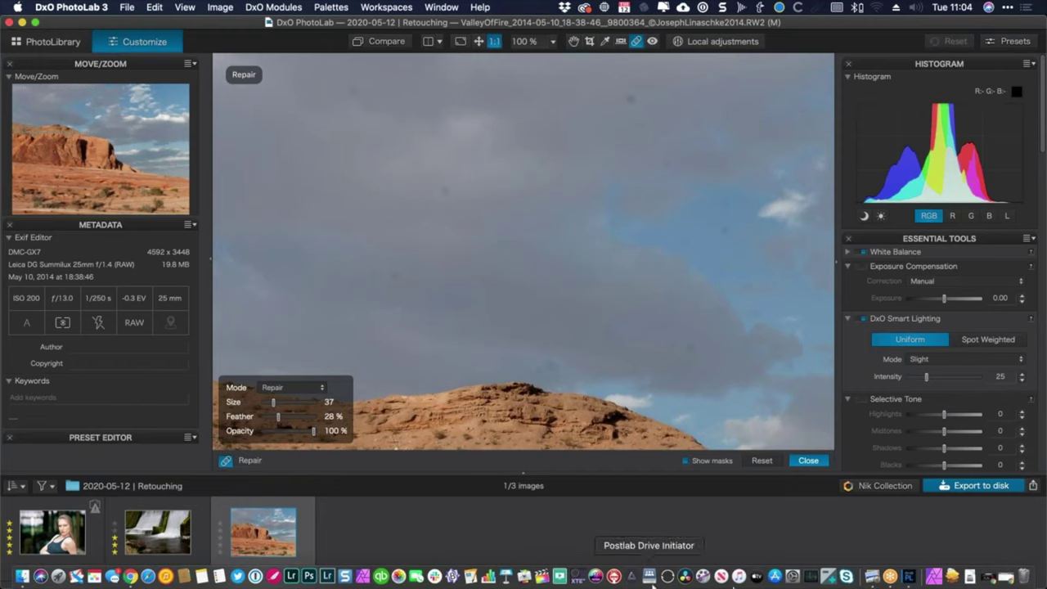
pyautogui.click(793, 577)
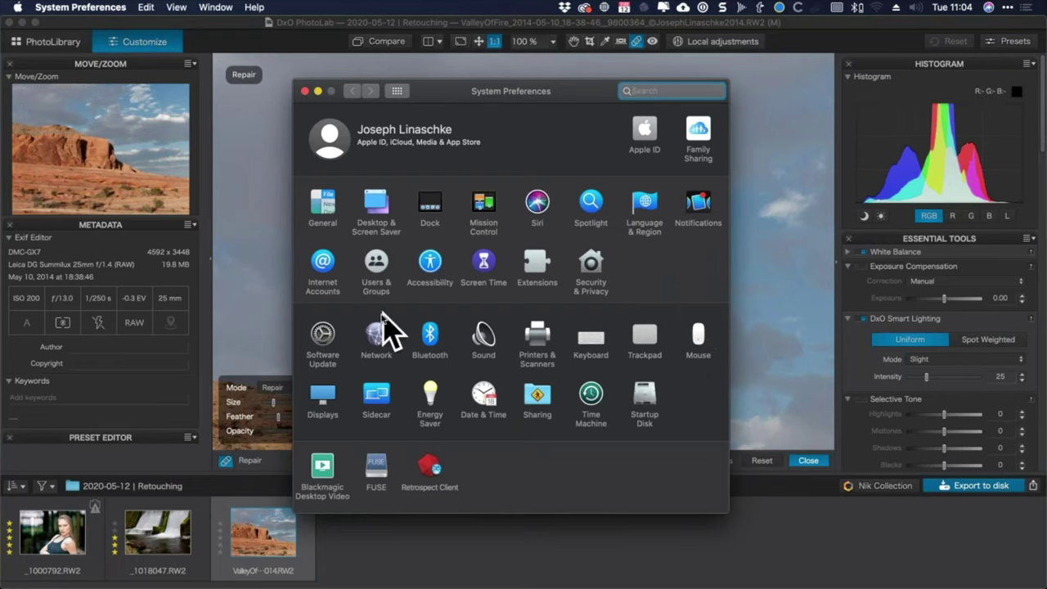
pyautogui.click(429, 270)
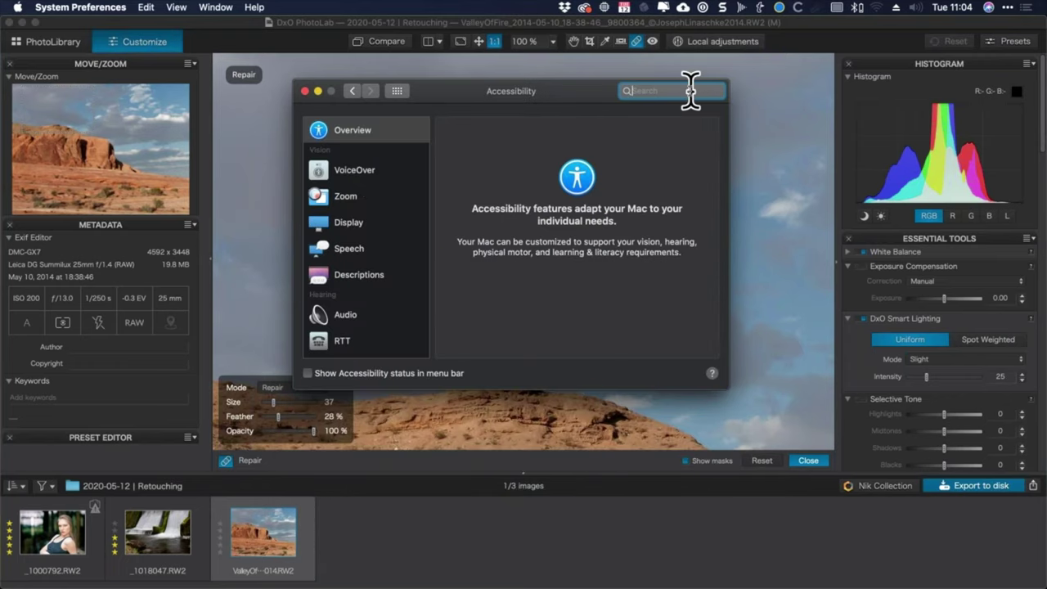
pyautogui.write('curs')
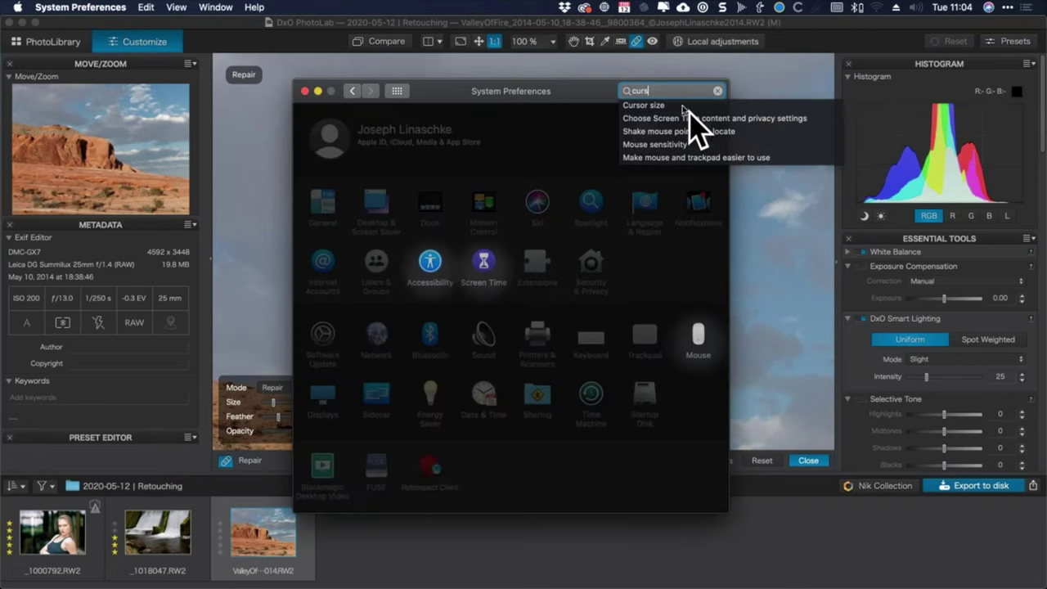
pyautogui.click(683, 103)
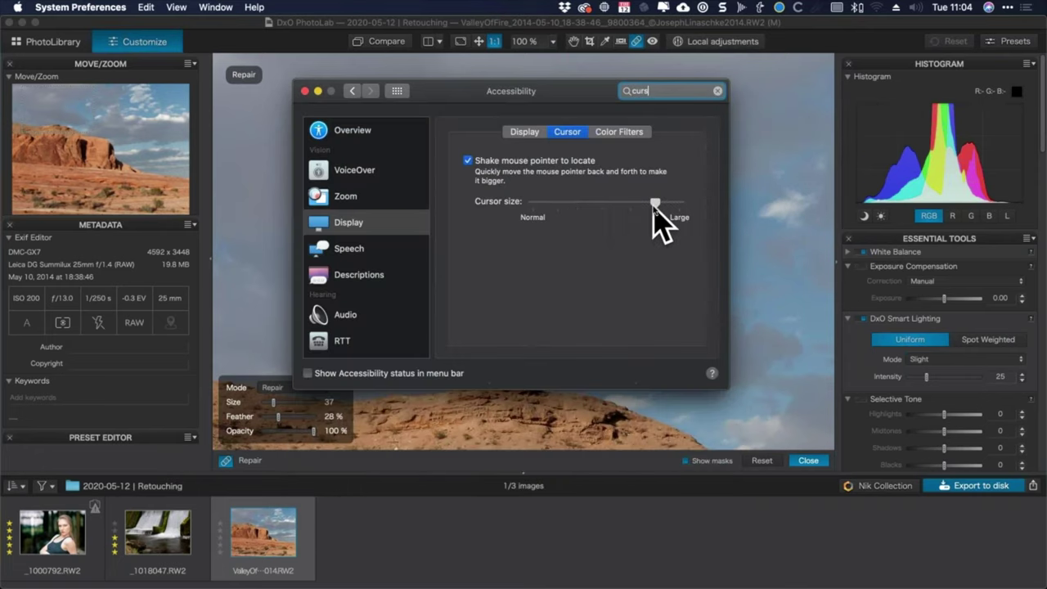
pyautogui.moveTo(655, 205); pyautogui.dragTo(533, 214)
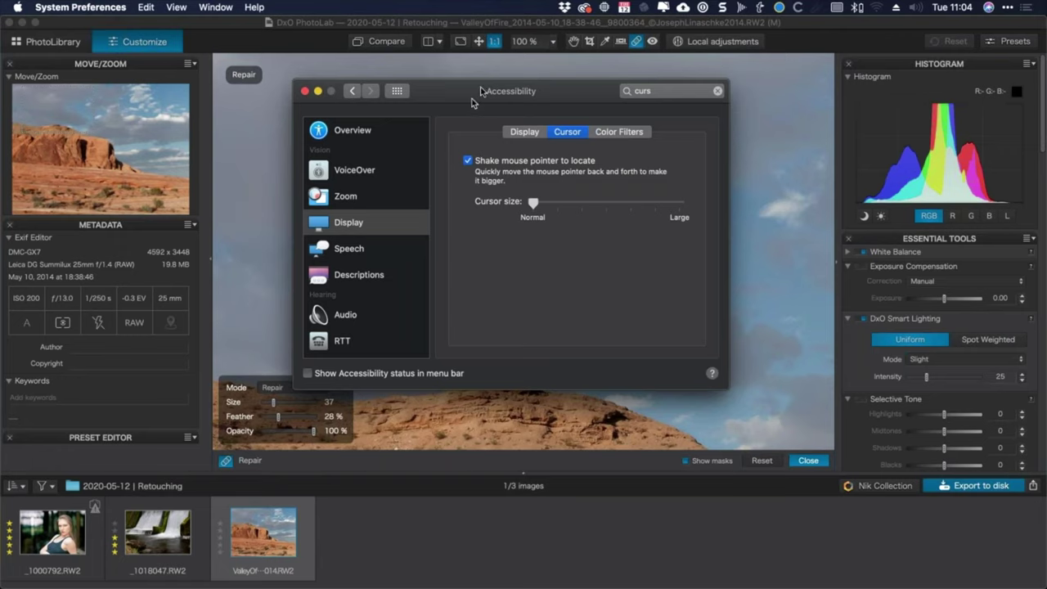
pyautogui.moveTo(482, 88); pyautogui.dragTo(502, 94)
pyautogui.click(323, 97)
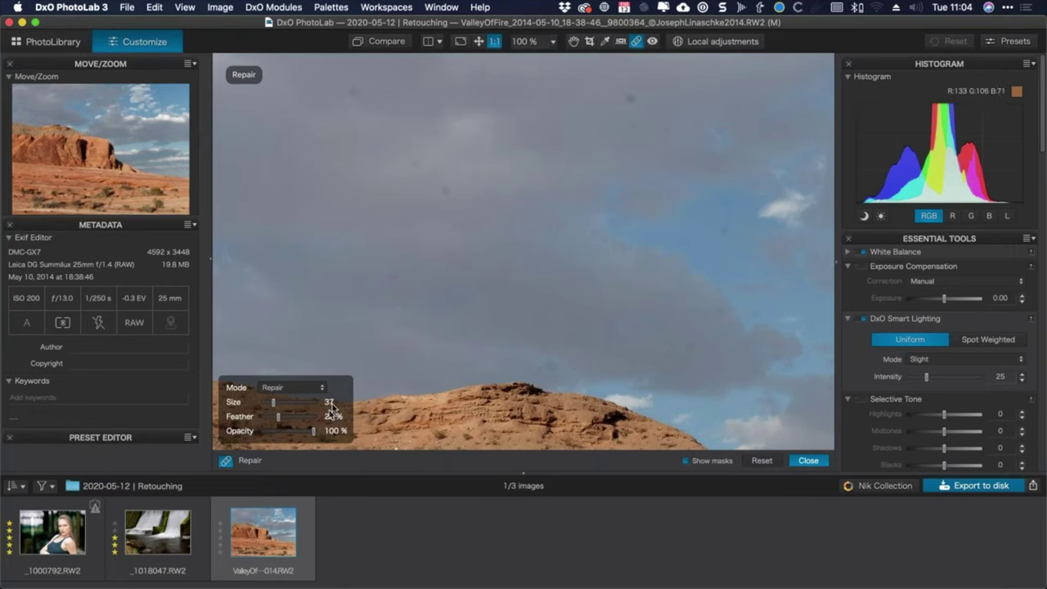
# Check the retouching modes available for the brush and keep Repair selected.
pyautogui.click(292, 390)
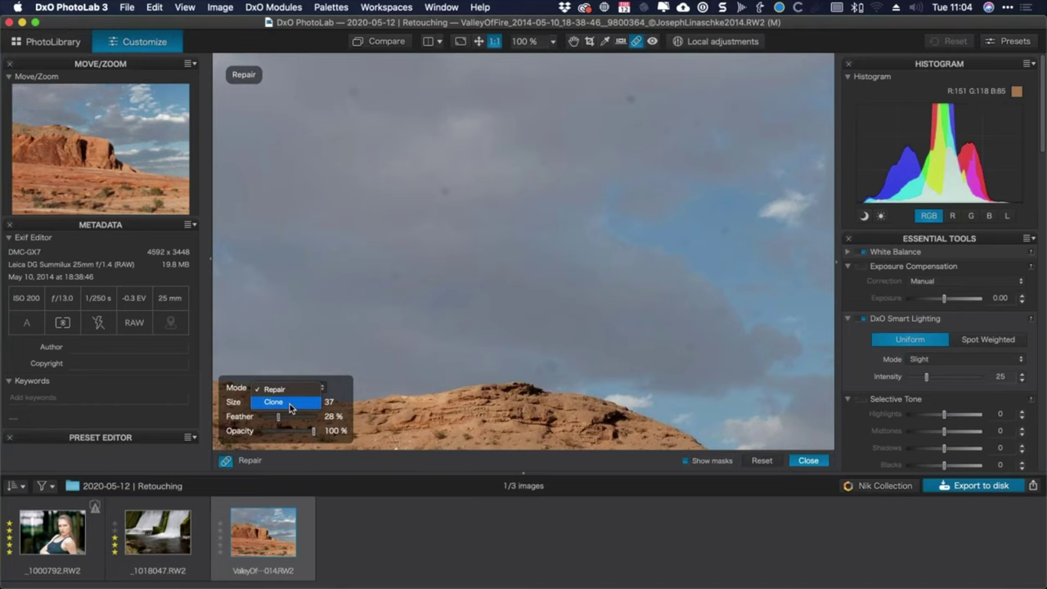
pyautogui.click(318, 389)
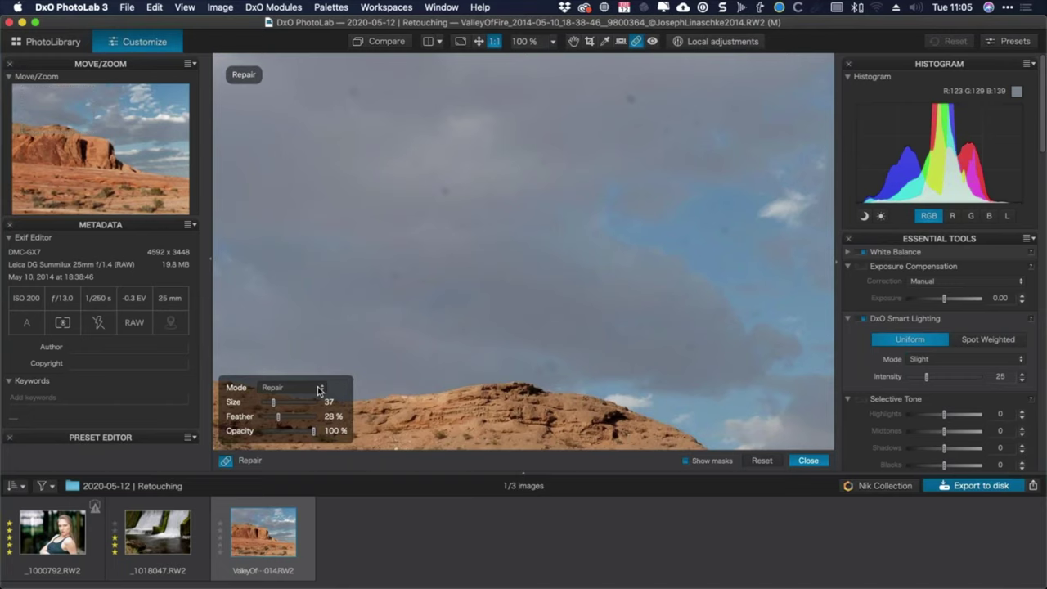
pyautogui.click(319, 390)
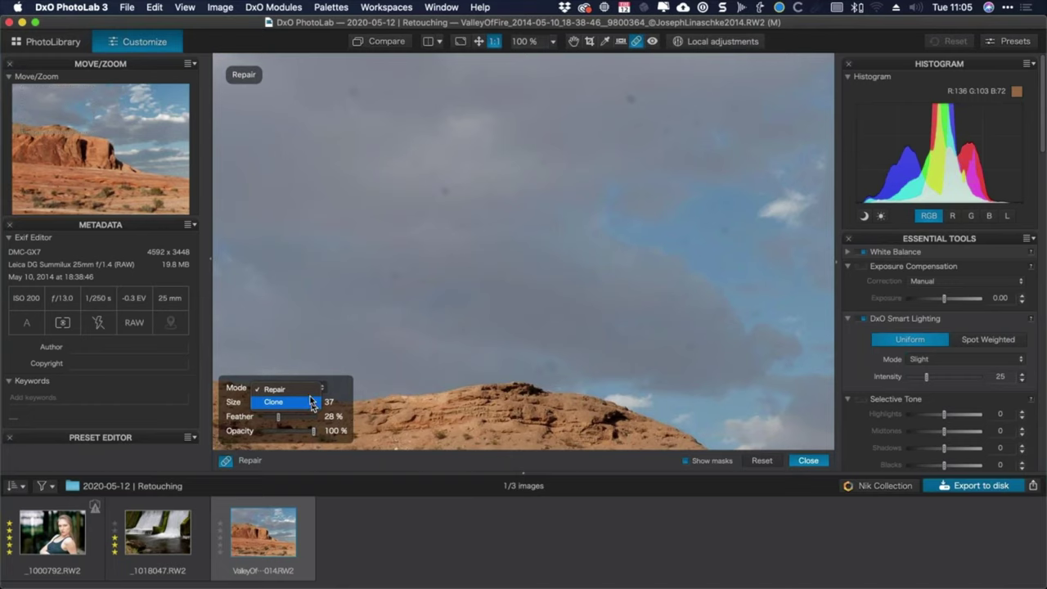
pyautogui.click(311, 391)
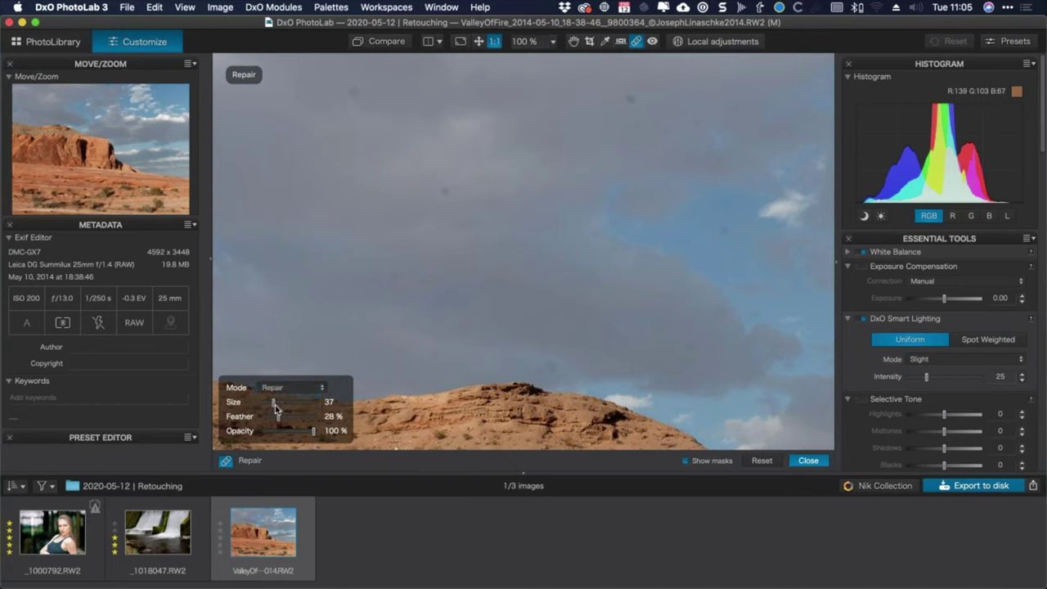
# Try different Repair brush settings, ending with size 110 and feather 48%.
pyautogui.moveTo(275, 405)
pyautogui.mouseDown()
pyautogui.moveTo(291, 402)
pyautogui.moveTo(282, 418)
pyautogui.moveTo(293, 417)
pyautogui.moveTo(245, 412)
pyautogui.mouseUp()
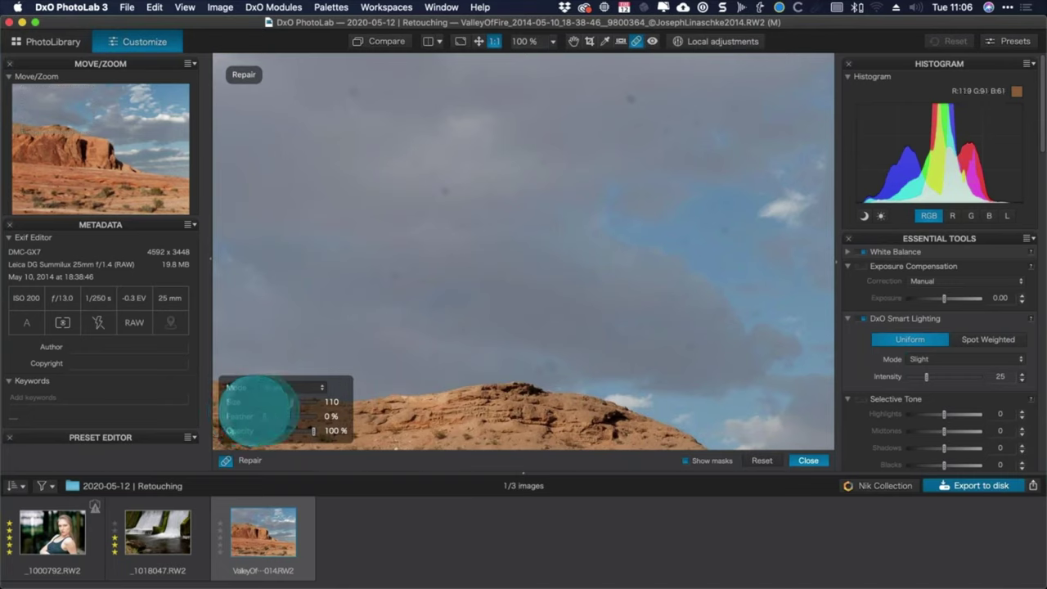
pyautogui.moveTo(260, 414); pyautogui.dragTo(372, 407)
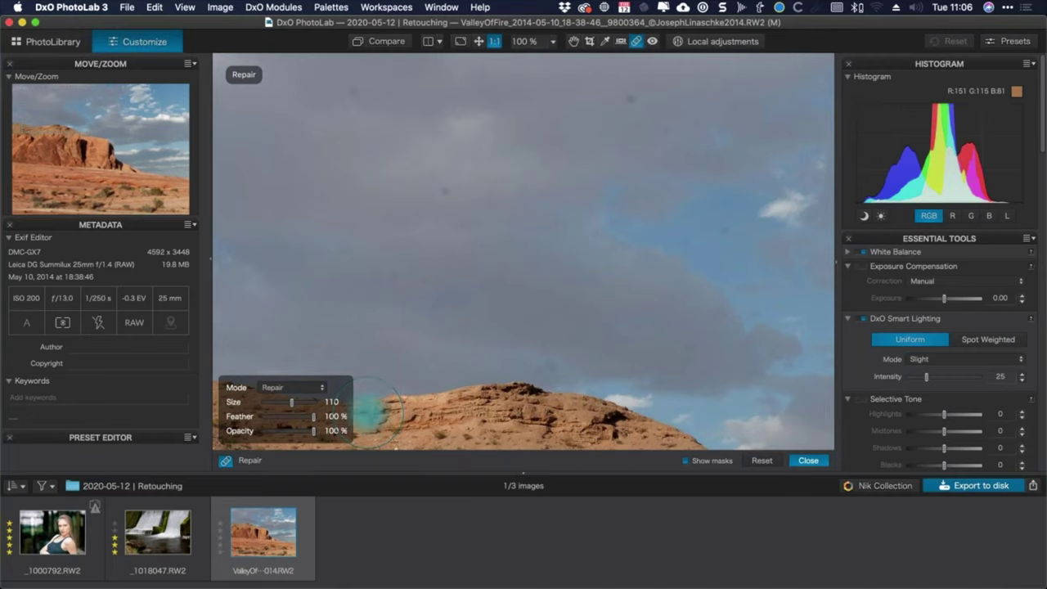
pyautogui.click(476, 205)
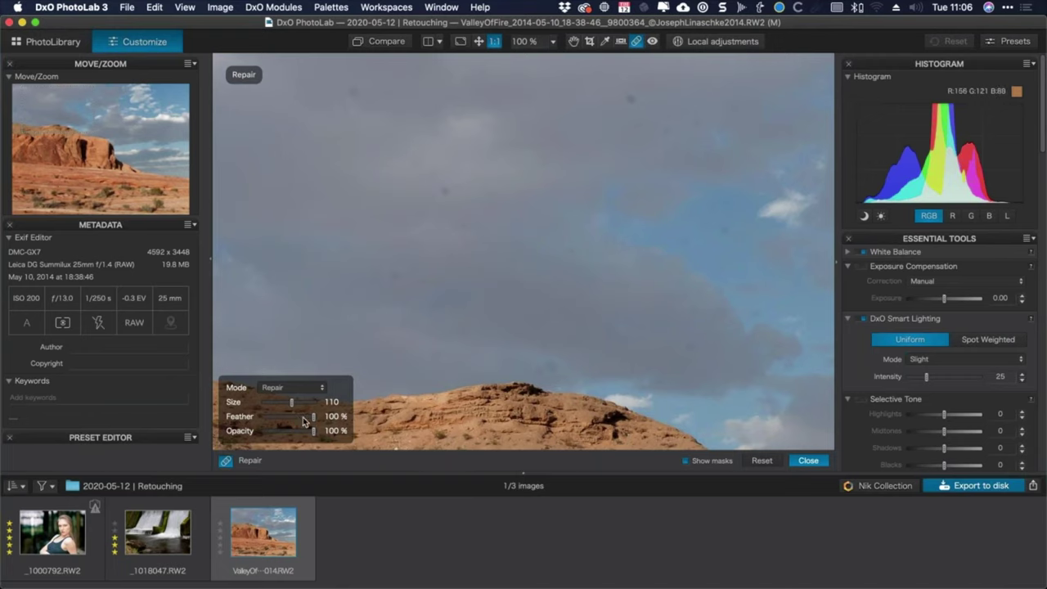
pyautogui.moveTo(298, 418)
pyautogui.mouseDown()
pyautogui.moveTo(276, 420)
pyautogui.moveTo(319, 430)
pyautogui.mouseUp()
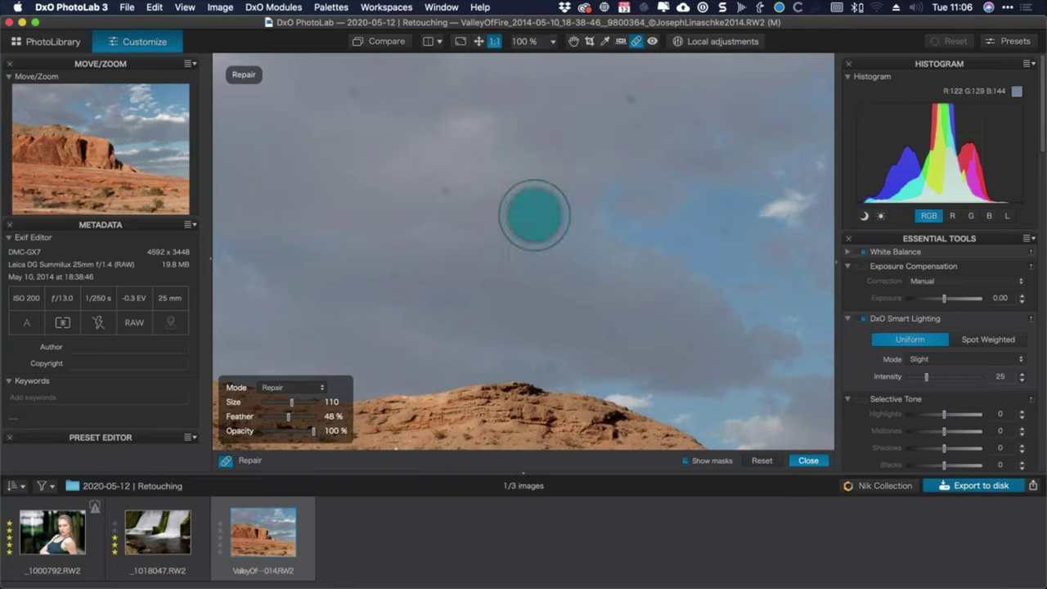
# Vary the Repair brush size and feather over the sky, ending with size 78 and feather 88%.
pyautogui.scroll(-10, 534, 215)
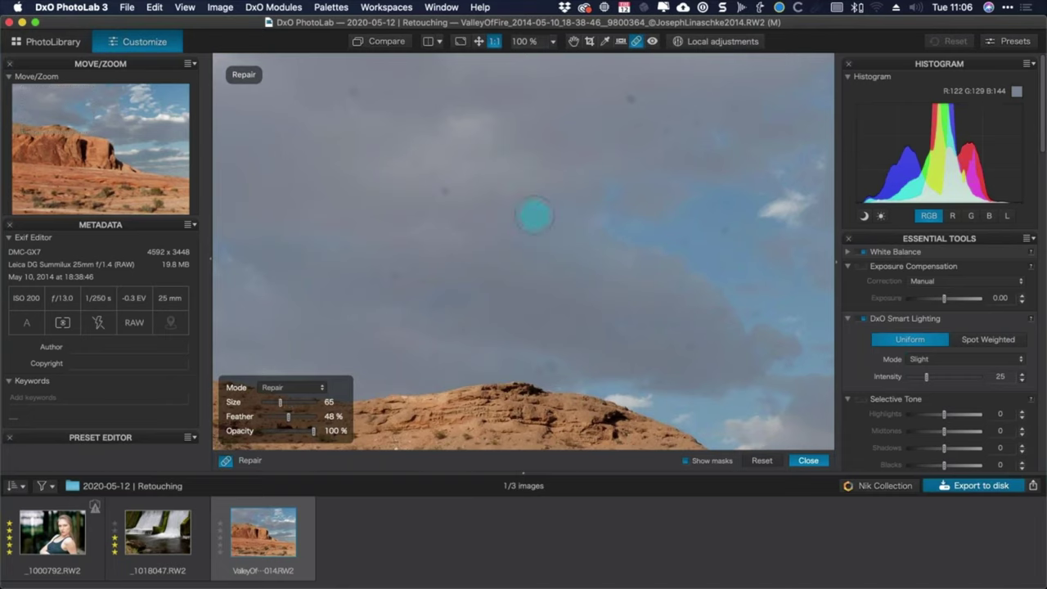
pyautogui.scroll(8, 534, 215)
pyautogui.scroll(-8, 534, 215)
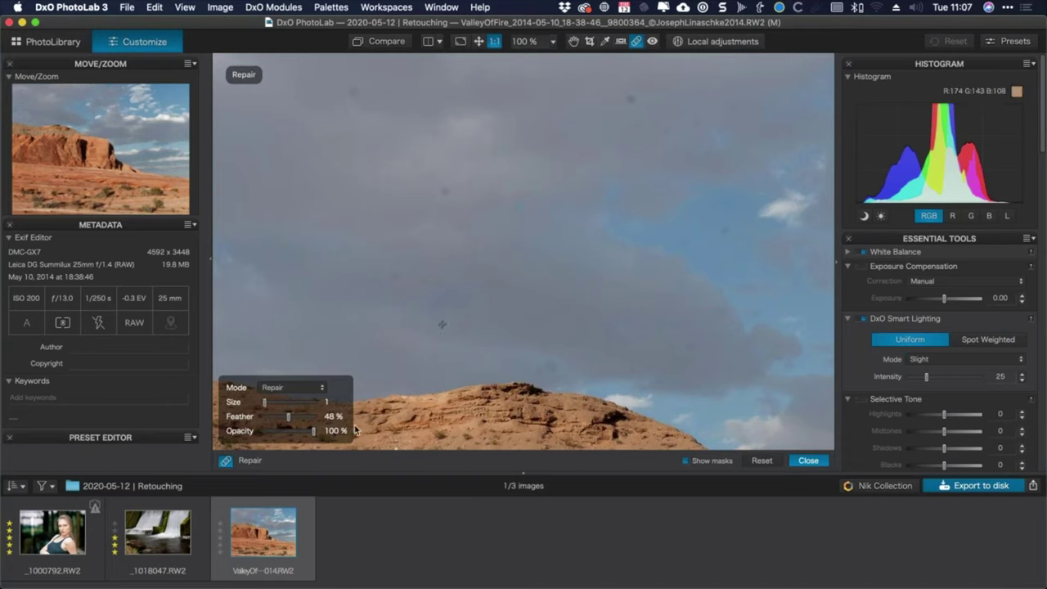
pyautogui.scroll(-5, 383, 356)
pyautogui.scroll(10, 382, 356)
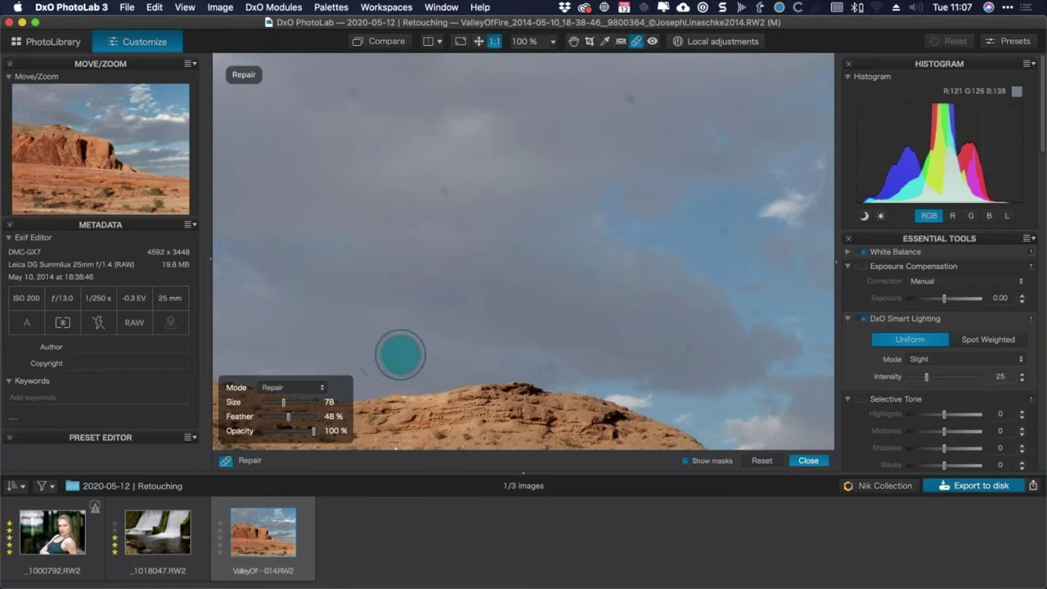
pyautogui.scroll(-10, 399, 354)
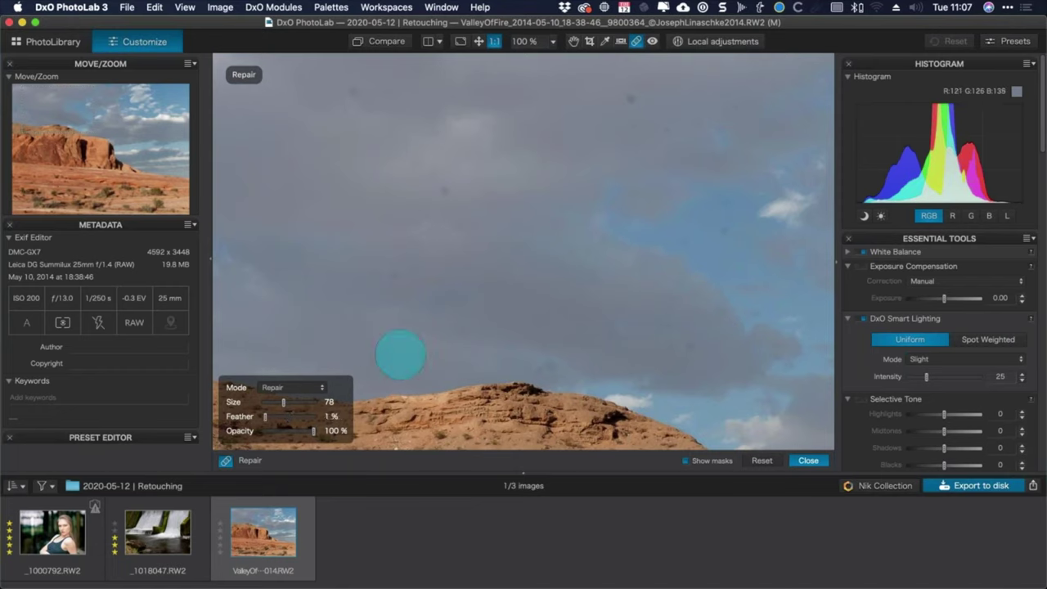
pyautogui.scroll(15, 400, 354)
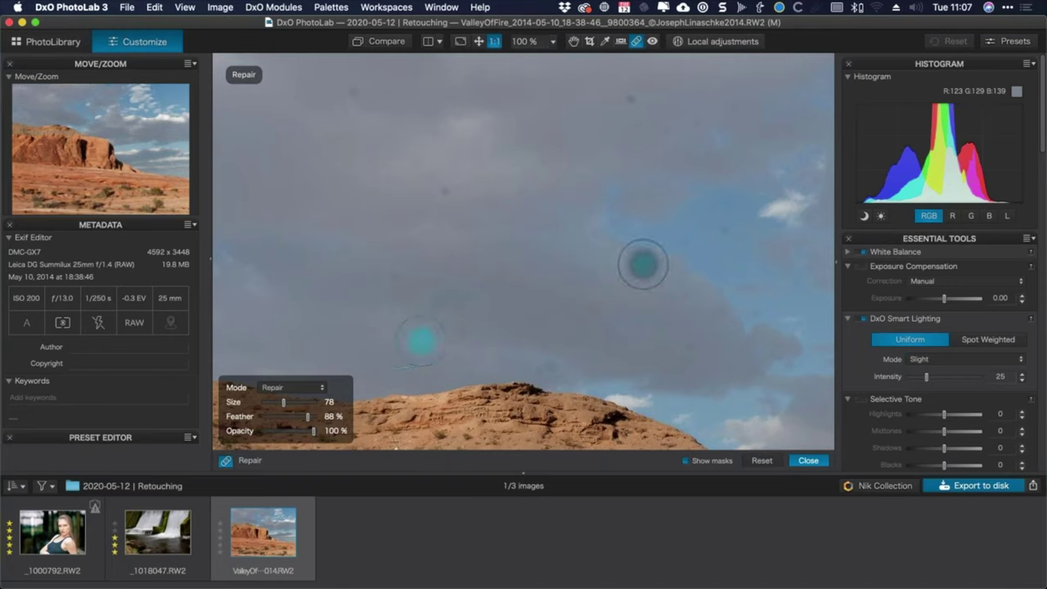
# Magnify the sky to 200%, reactivate the Repair tool, and set its size to 58 and feather to 46%.
pyautogui.click(554, 43)
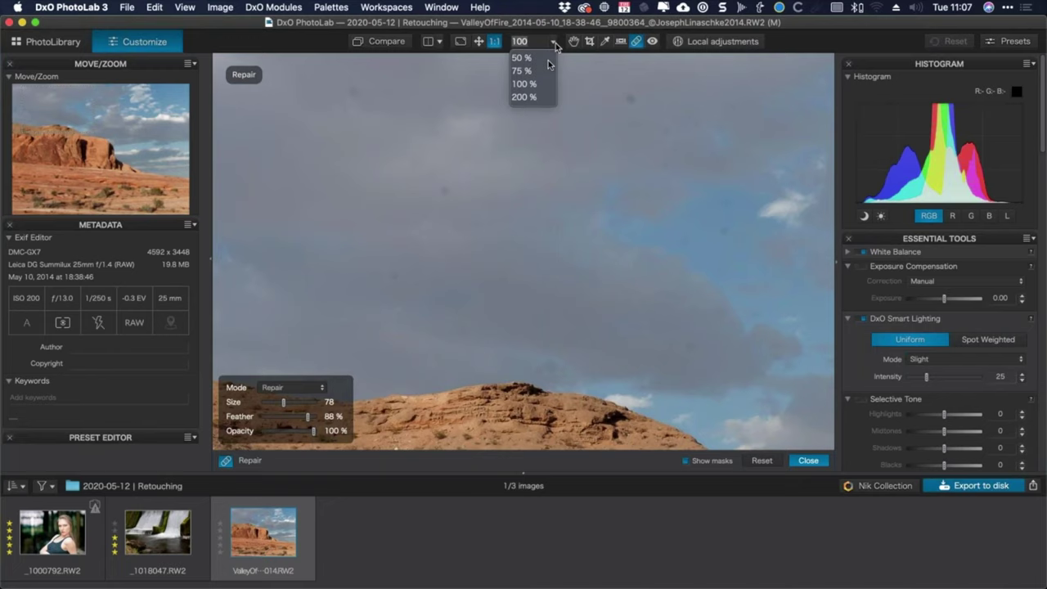
pyautogui.click(530, 98)
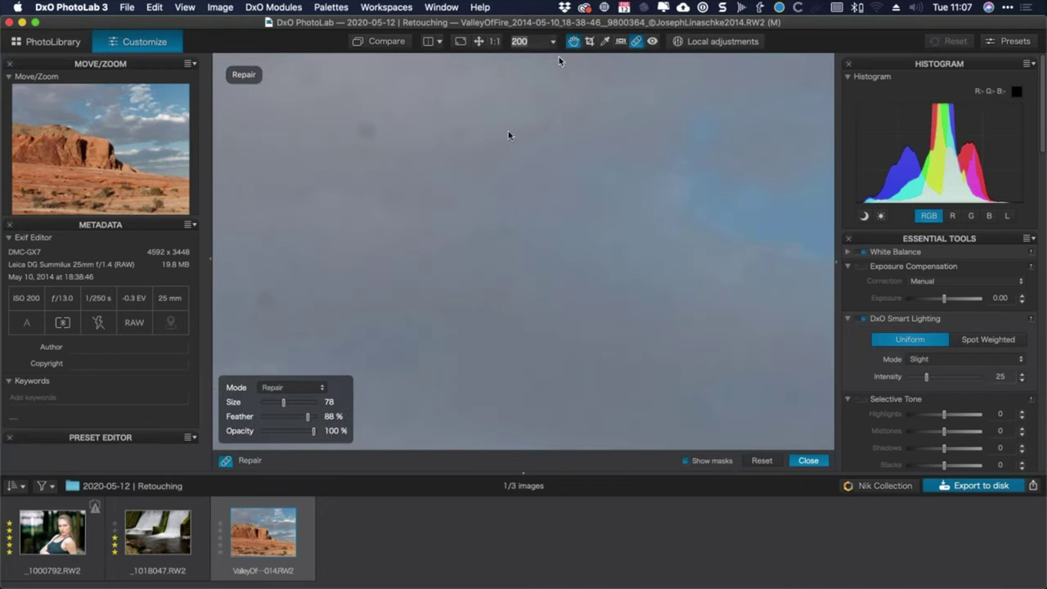
pyautogui.press('Escape')
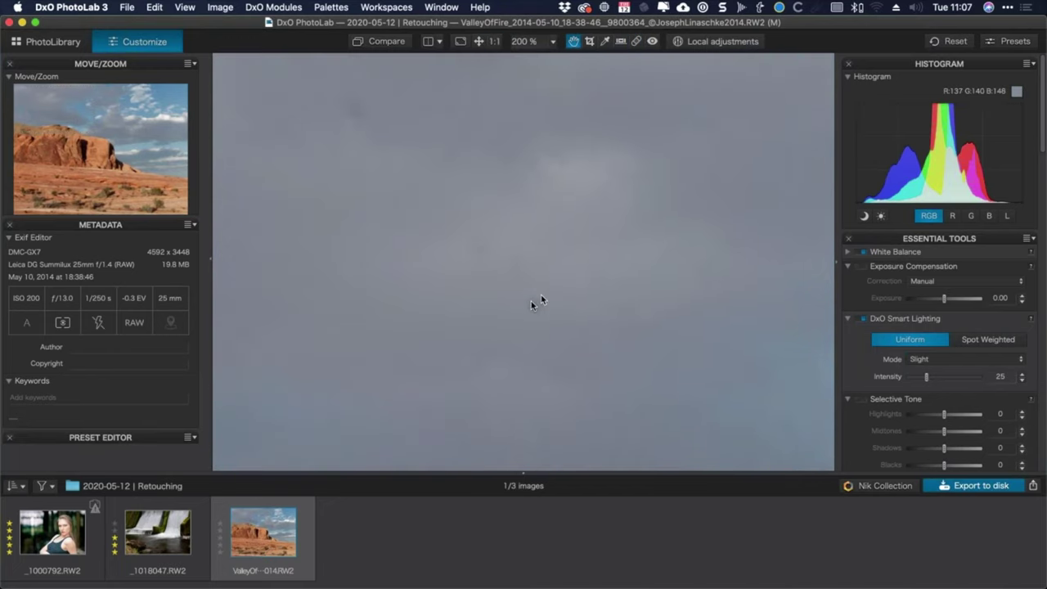
pyautogui.click(636, 43)
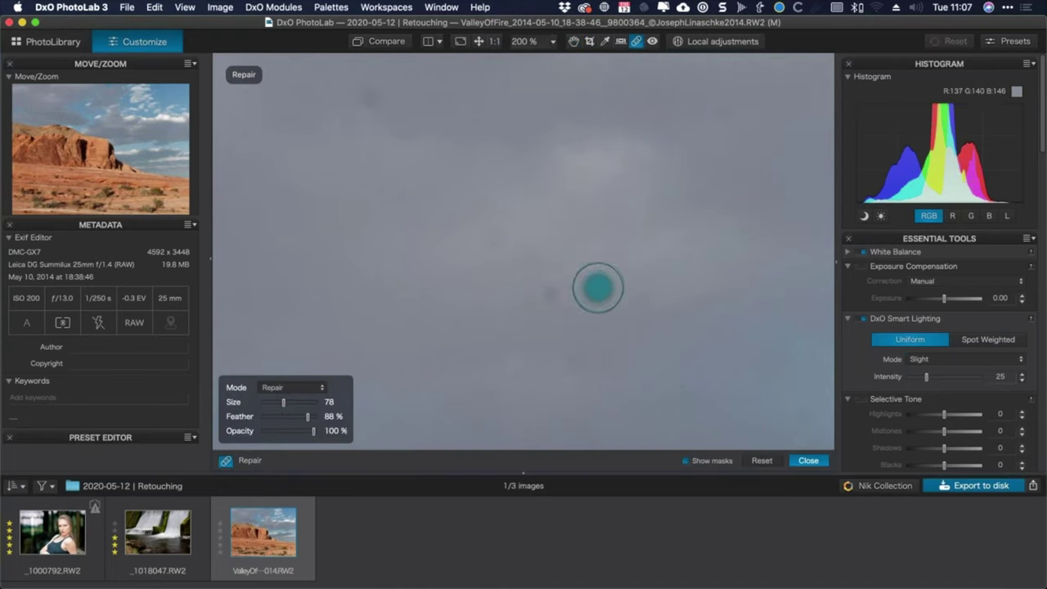
pyautogui.scroll(2, 585, 296)
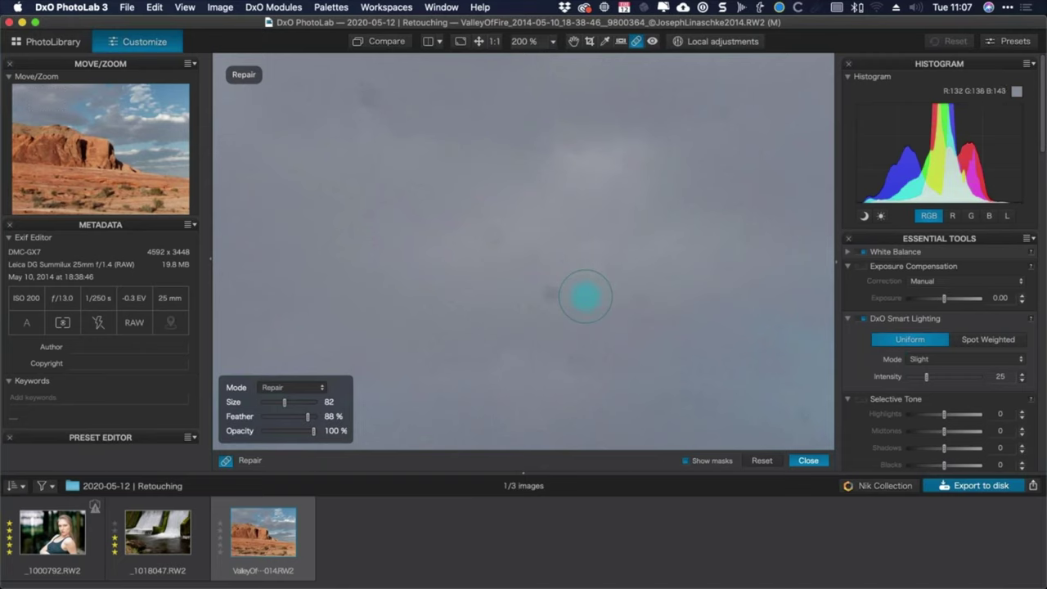
pyautogui.scroll(-12, 585, 296)
pyautogui.scroll(-10, 585, 296)
pyautogui.scroll(5, 586, 296)
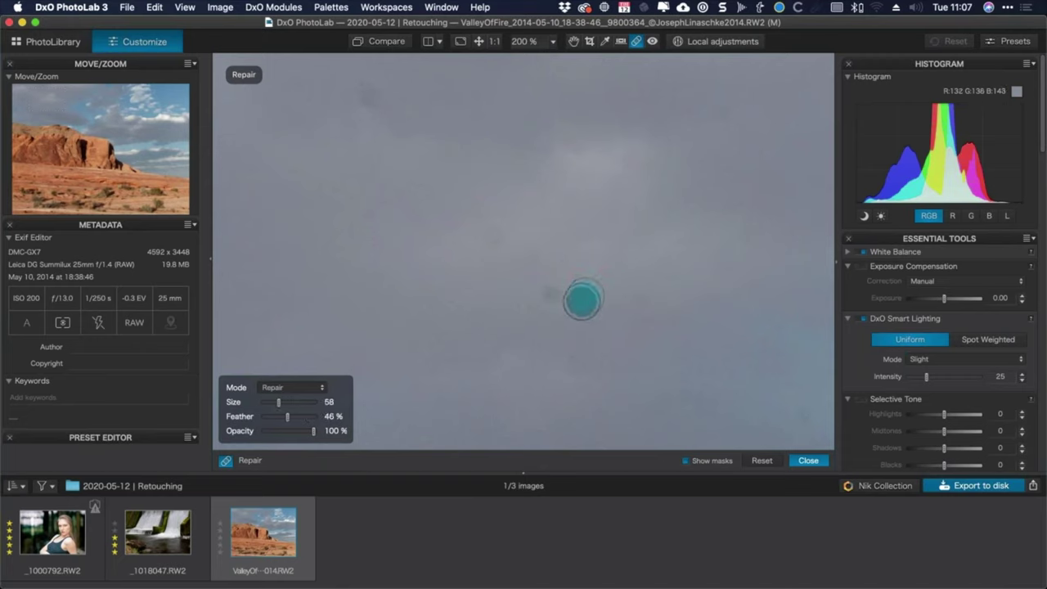
# Turn off mask display and repair the dark dust spot near the middle of the visible cloud.
pyautogui.click(552, 299)
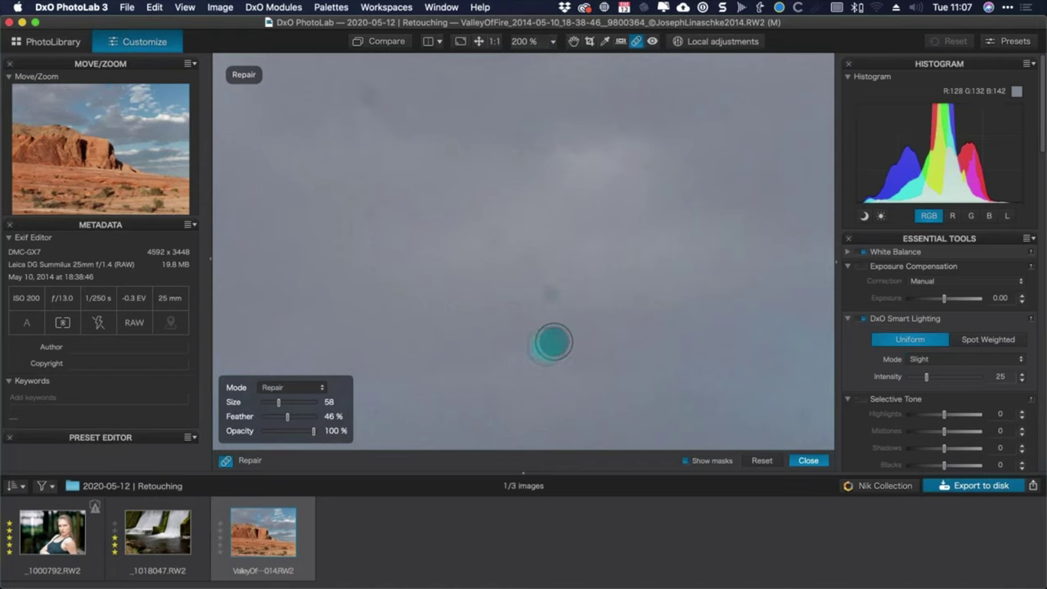
pyautogui.click(685, 460)
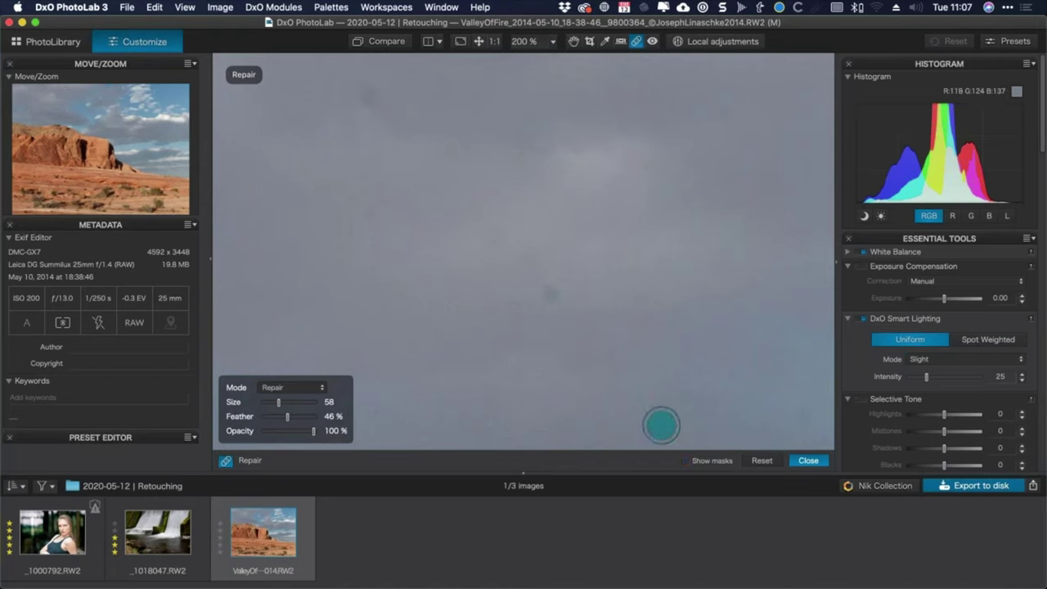
pyautogui.click(554, 294)
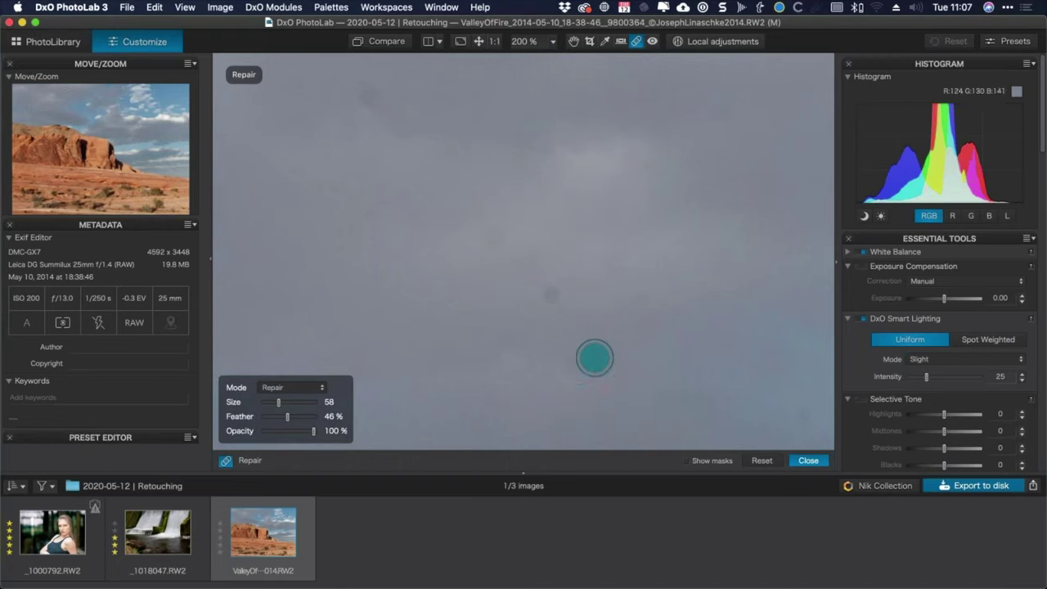
pyautogui.click(545, 294)
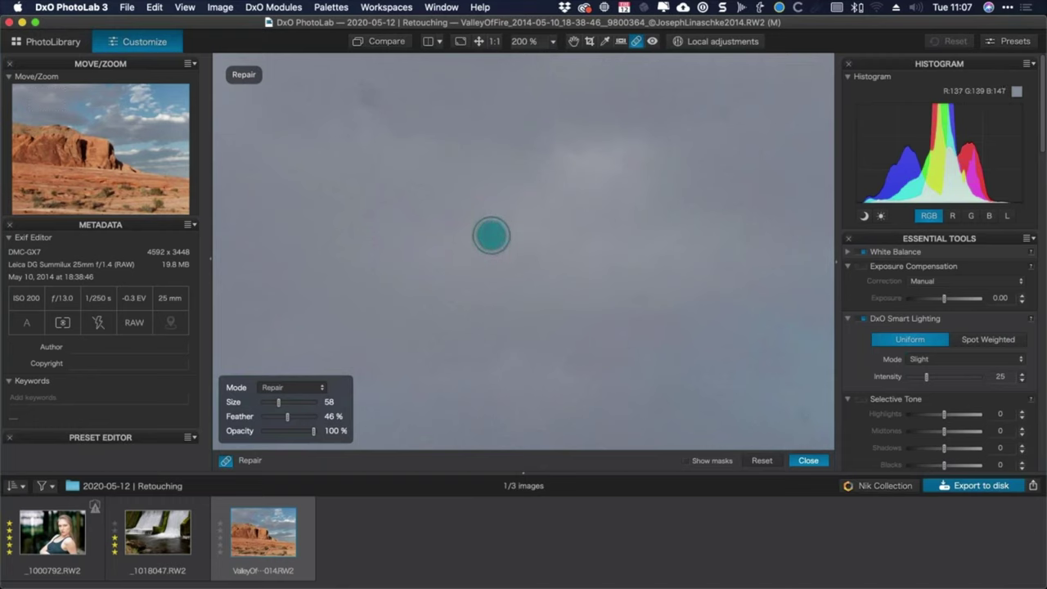
# Set the Repair brush size to 63 and repair the cloud area just up and left of the previous dust spot.
pyautogui.scroll(2, 491, 235)
pyautogui.click(495, 237)
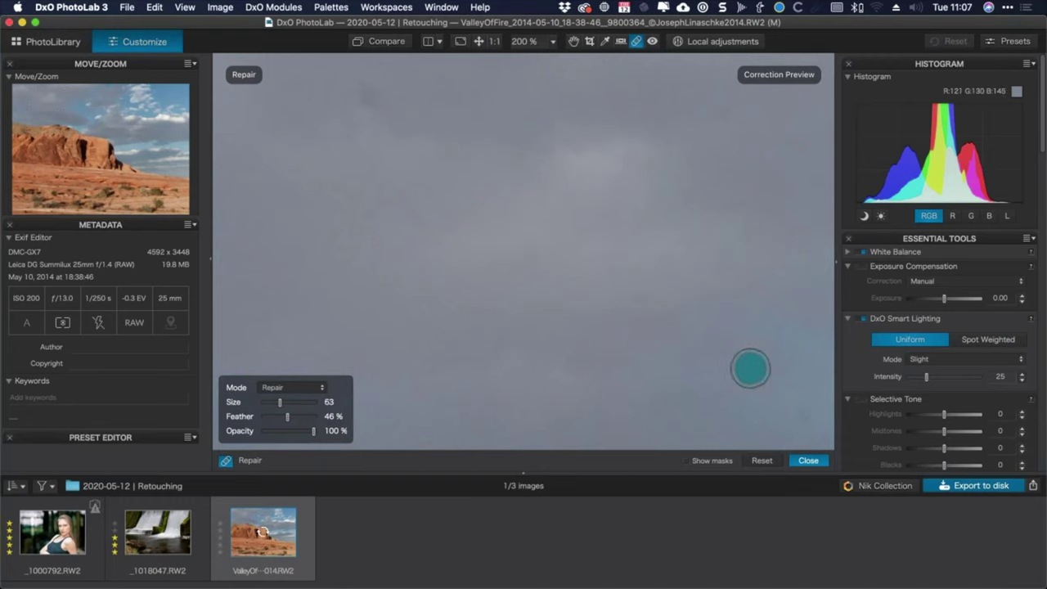
pyautogui.moveTo(749, 366)
pyautogui.mouseDown()
pyautogui.moveTo(626, 390)
pyautogui.moveTo(444, 136)
pyautogui.moveTo(535, 292)
pyautogui.moveTo(456, 267)
pyautogui.moveTo(502, 248)
pyautogui.moveTo(556, 260)
pyautogui.moveTo(411, 236)
pyautogui.moveTo(459, 301)
pyautogui.moveTo(420, 243)
pyautogui.moveTo(425, 269)
pyautogui.moveTo(418, 229)
pyautogui.moveTo(419, 243)
pyautogui.moveTo(507, 280)
pyautogui.moveTo(526, 193)
pyautogui.moveTo(513, 187)
pyautogui.moveTo(531, 208)
pyautogui.moveTo(563, 208)
pyautogui.moveTo(551, 177)
pyautogui.mouseUp()
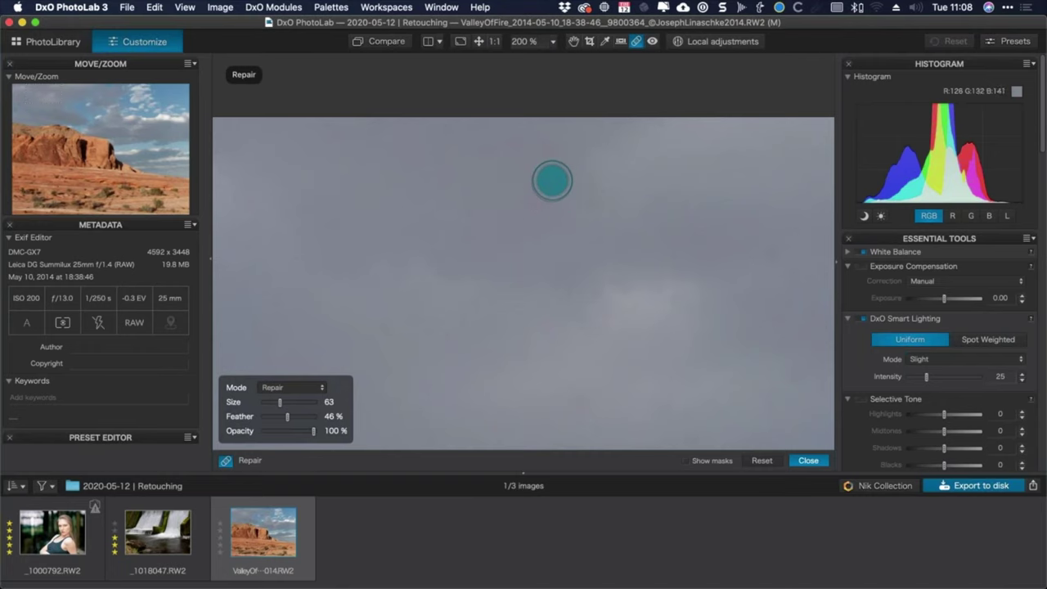
# Set the Repair brush size to 16 to suit the smaller dust spots in the cloud.
pyautogui.scroll(-3, 552, 182)
pyautogui.scroll(-5, 551, 182)
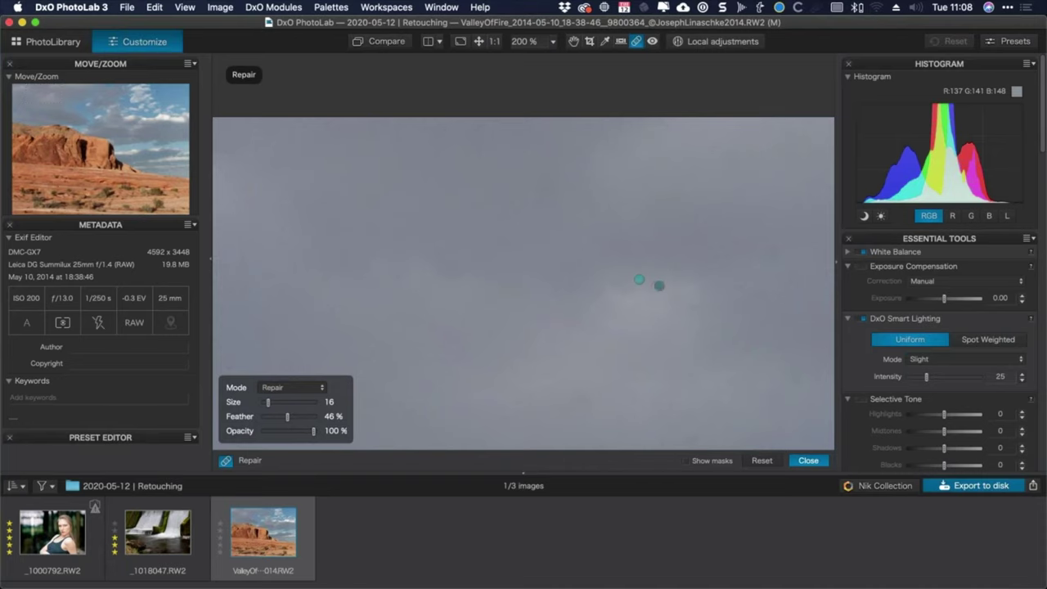
pyautogui.press('space')
pyautogui.moveTo(592, 304); pyautogui.dragTo(423, 159)
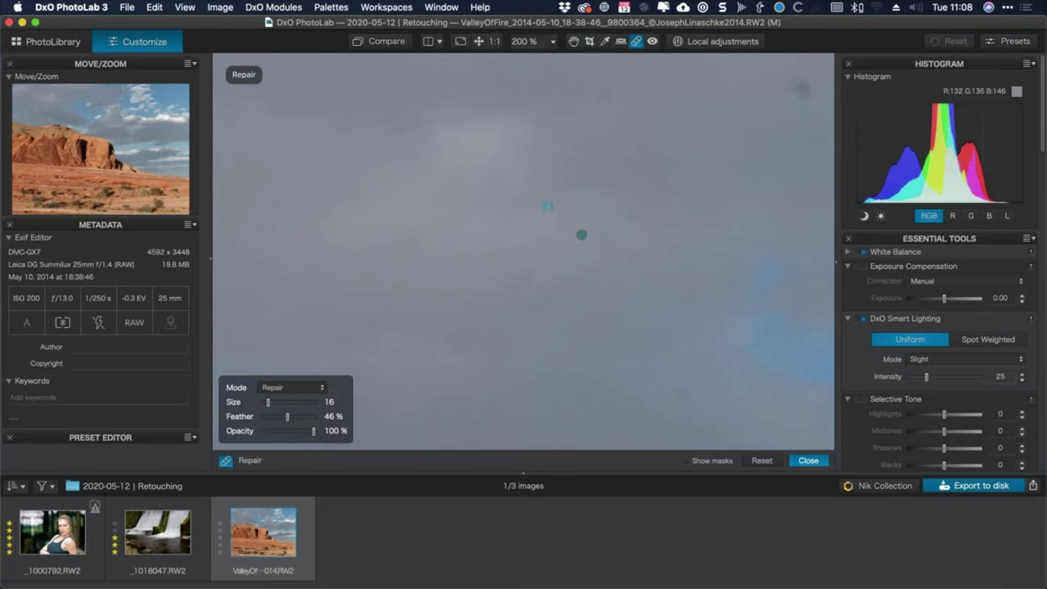
pyautogui.press('space')
pyautogui.moveTo(606, 241); pyautogui.dragTo(602, 234)
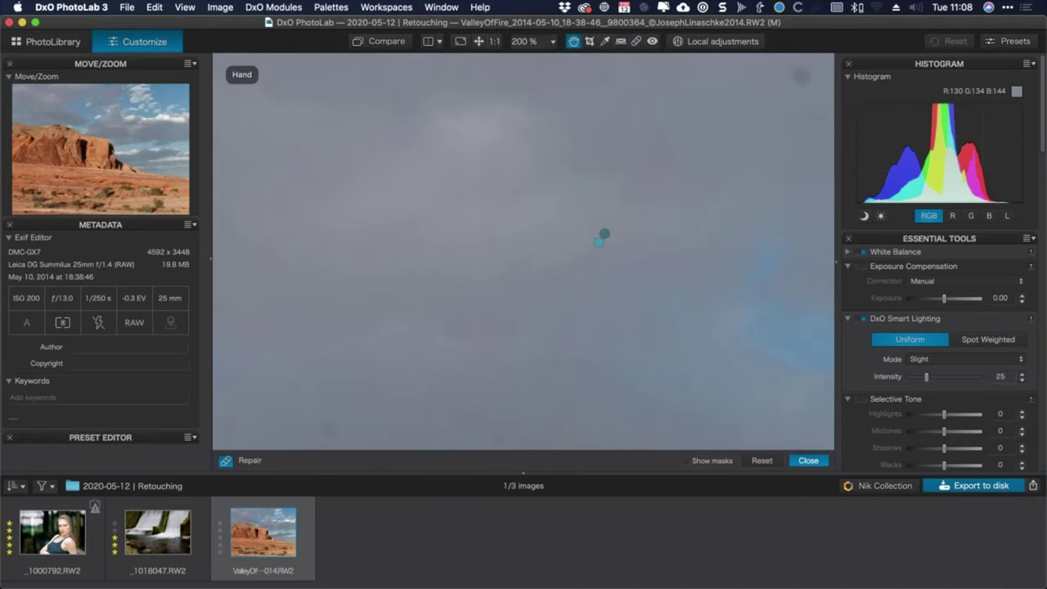
# Turn on the Tone Curve correction for the photo.
pyautogui.scroll(-10, 955, 283)
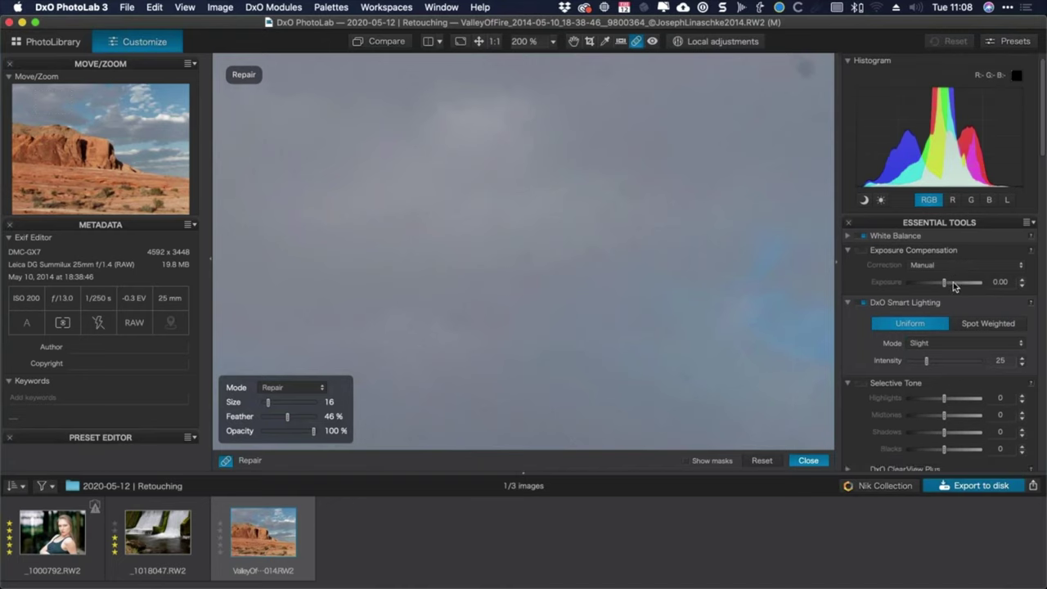
pyautogui.scroll(-10, 952, 285)
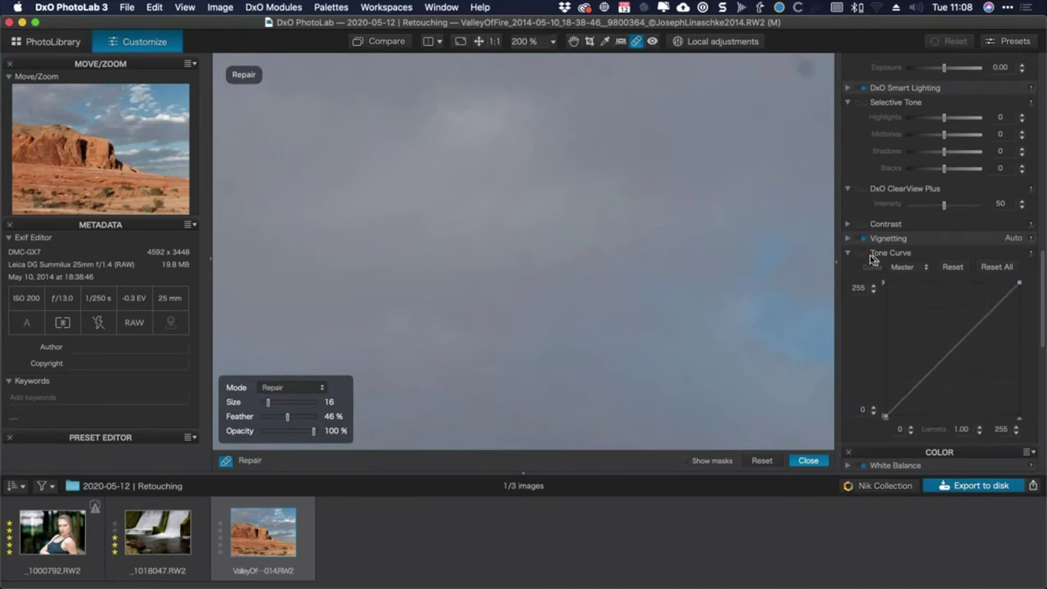
pyautogui.click(898, 305)
pyautogui.scroll(-3, 902, 307)
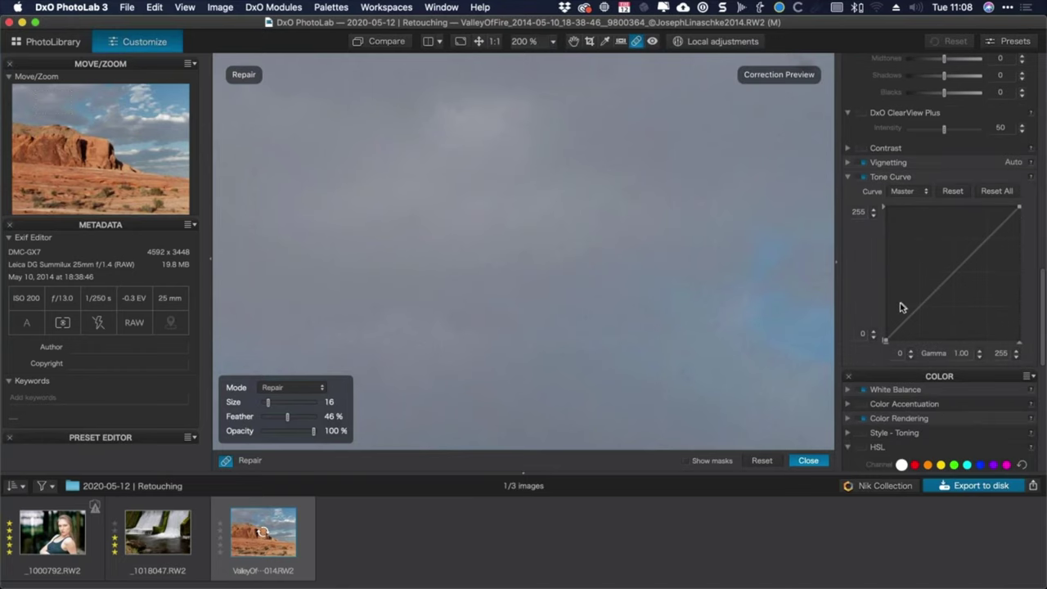
# Bend the master tone curve into a midtone hump followed by a deep dip in the brighter tones, so the colours become exaggerated.
pyautogui.click(479, 42)
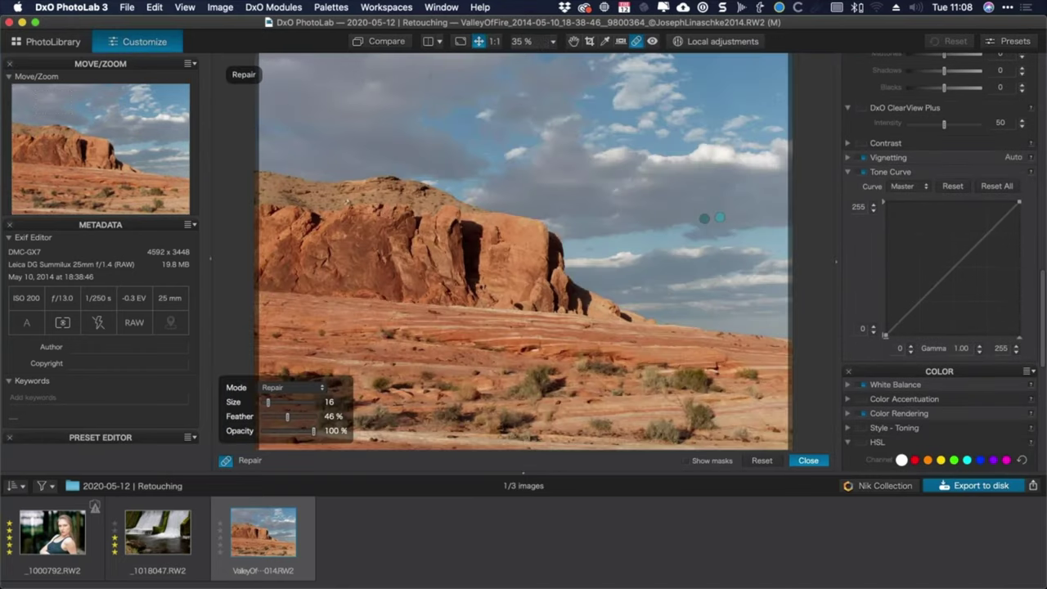
pyautogui.click(924, 295)
pyautogui.moveTo(924, 295); pyautogui.dragTo(969, 305)
pyautogui.click(949, 233)
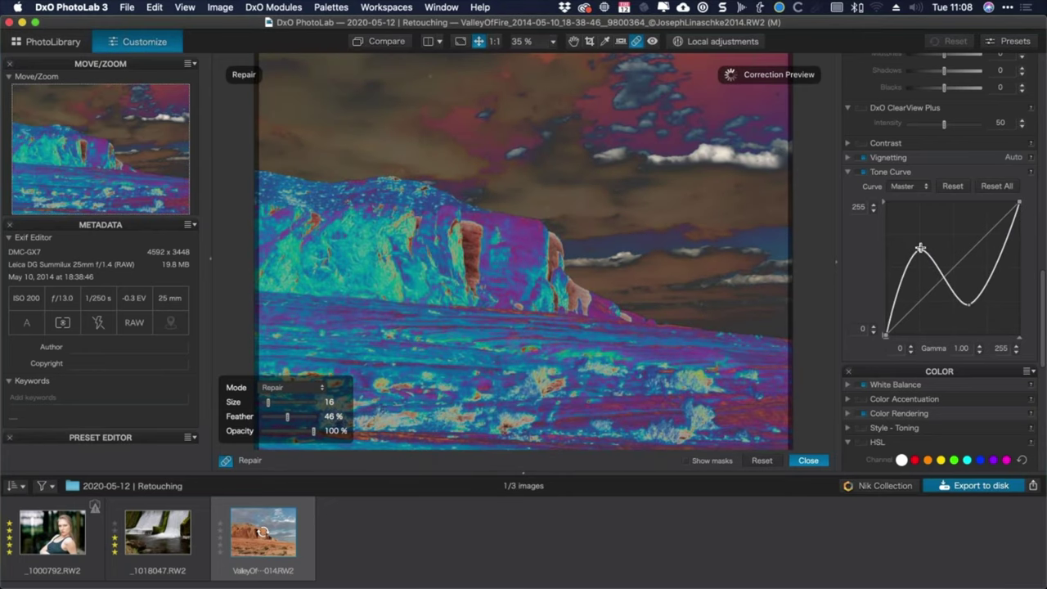
pyautogui.moveTo(919, 250); pyautogui.dragTo(910, 282)
pyautogui.moveTo(933, 278); pyautogui.dragTo(947, 273)
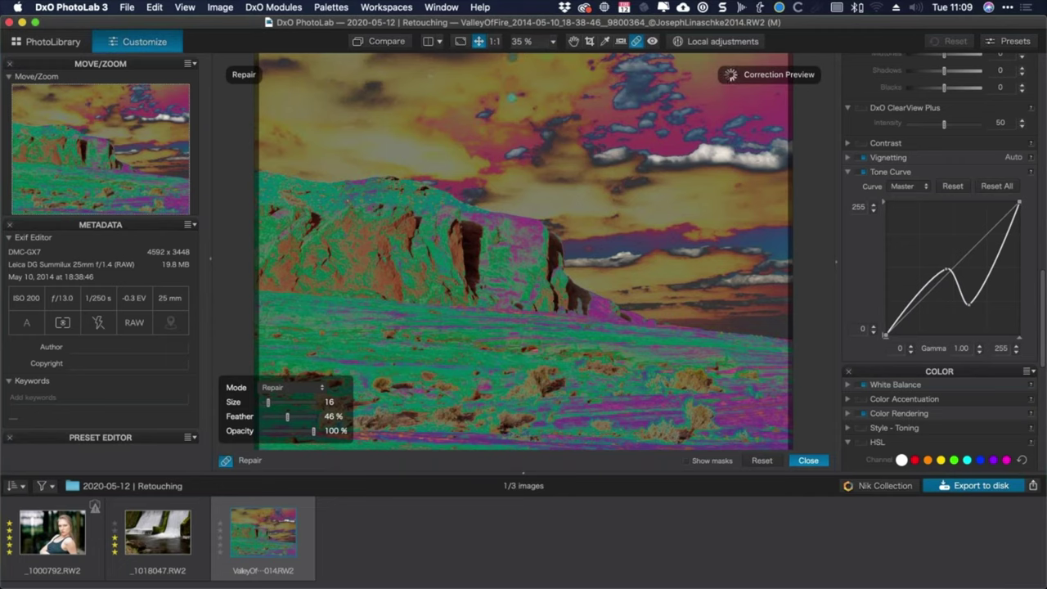
pyautogui.click(494, 41)
pyautogui.moveTo(372, 113); pyautogui.dragTo(544, 269)
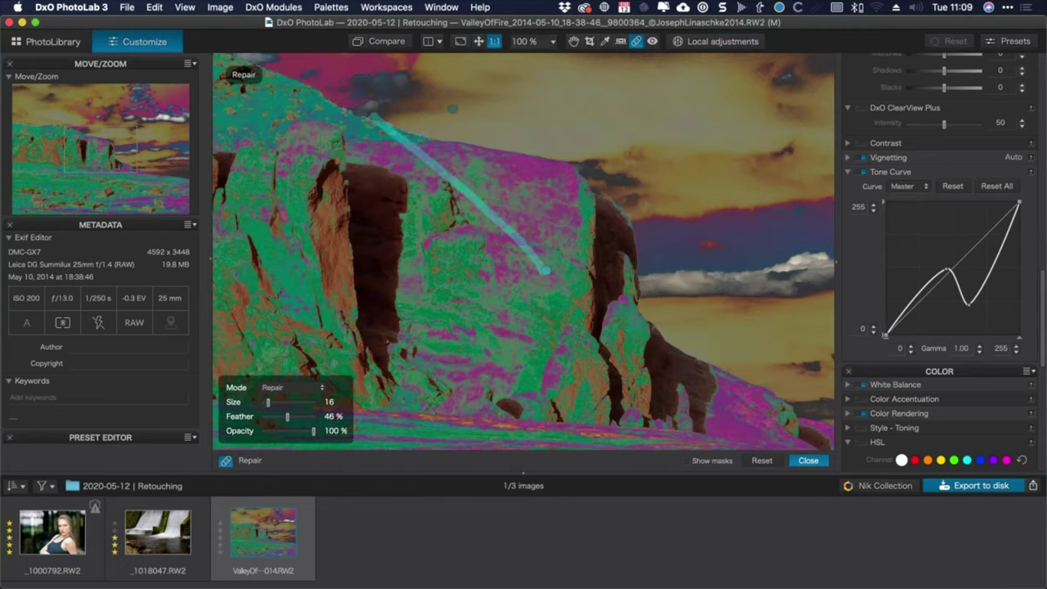
pyautogui.click(573, 41)
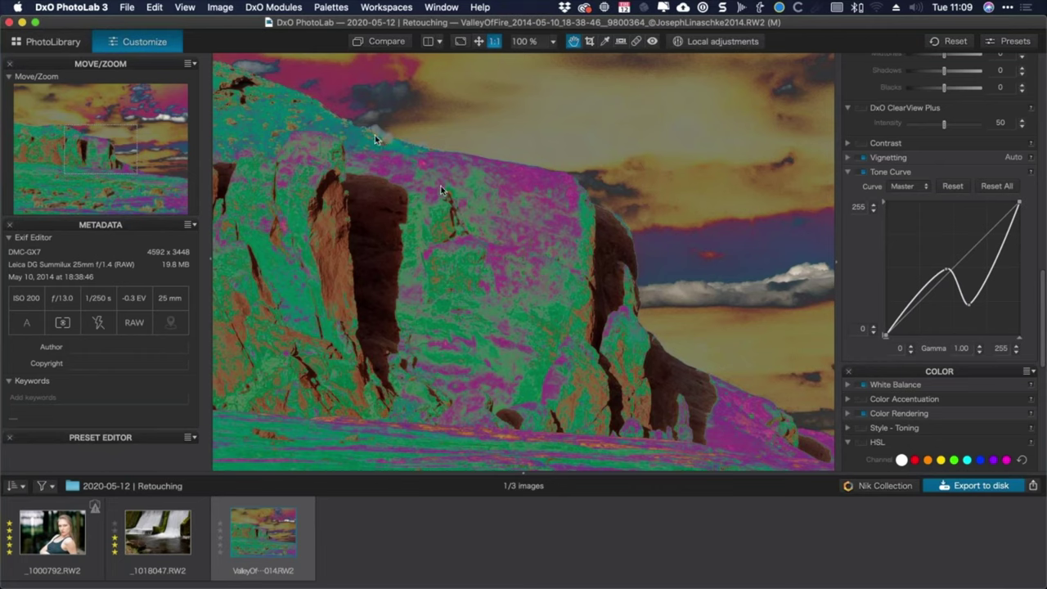
pyautogui.click(636, 41)
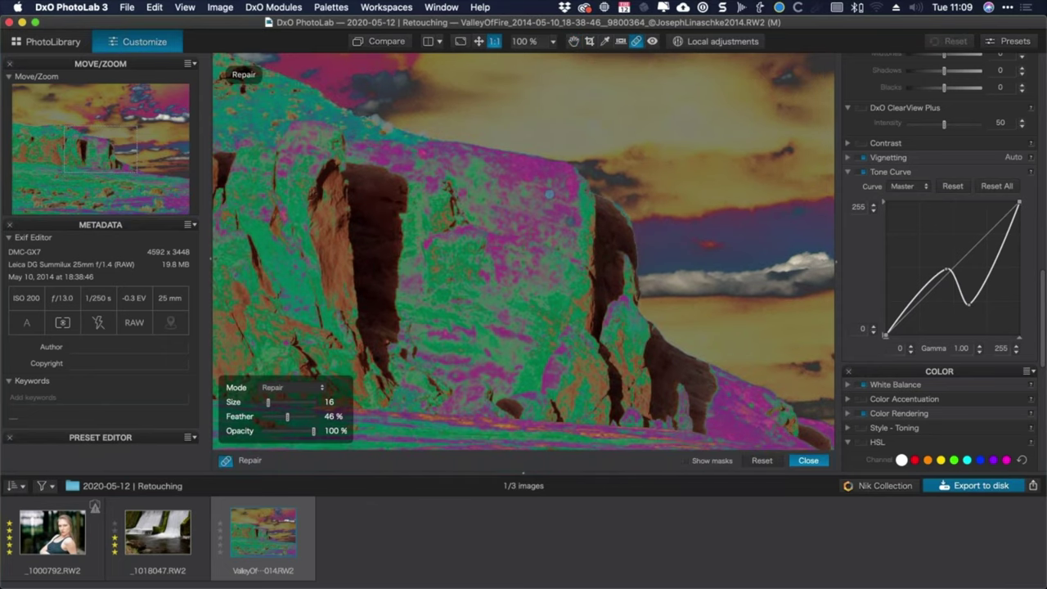
pyautogui.click(685, 460)
pyautogui.moveTo(545, 274); pyautogui.dragTo(373, 112)
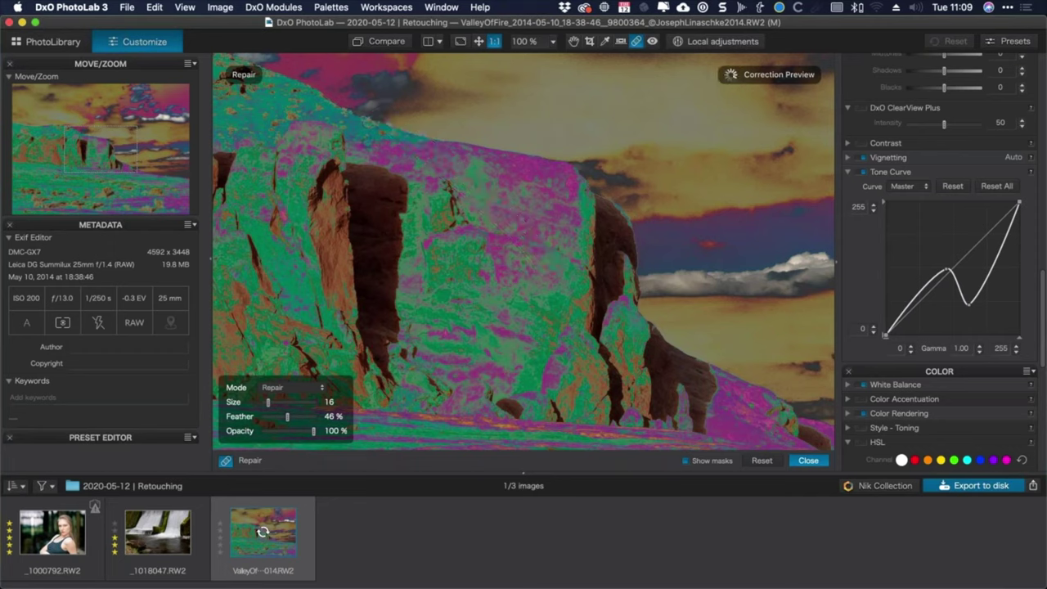
pyautogui.click(686, 460)
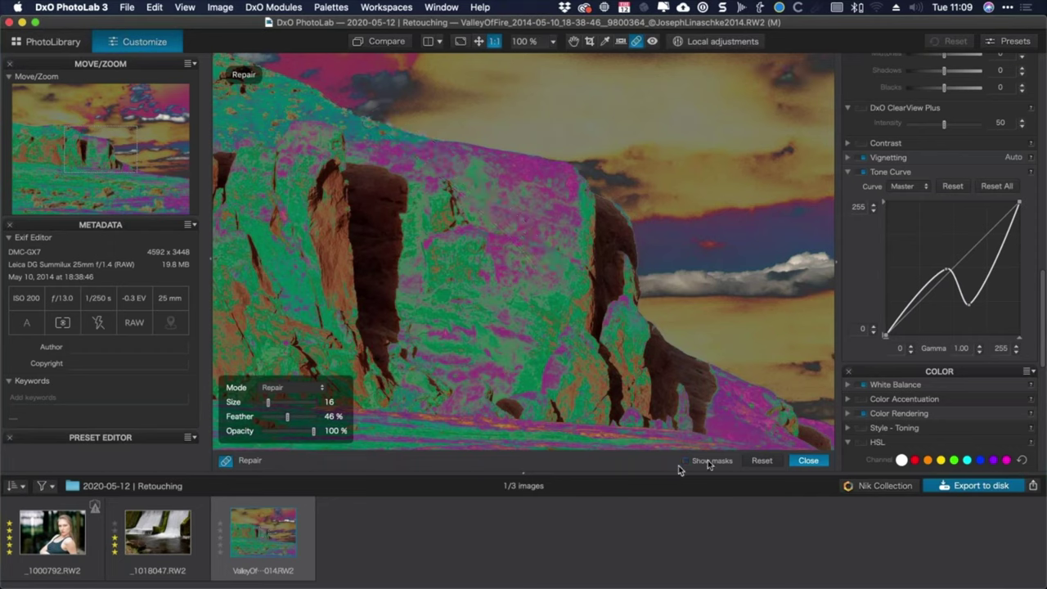
# Raise the hump and shift the dip of the tone curve to expose the sky's dust spots, then compare the sky without the correction.
pyautogui.click(575, 44)
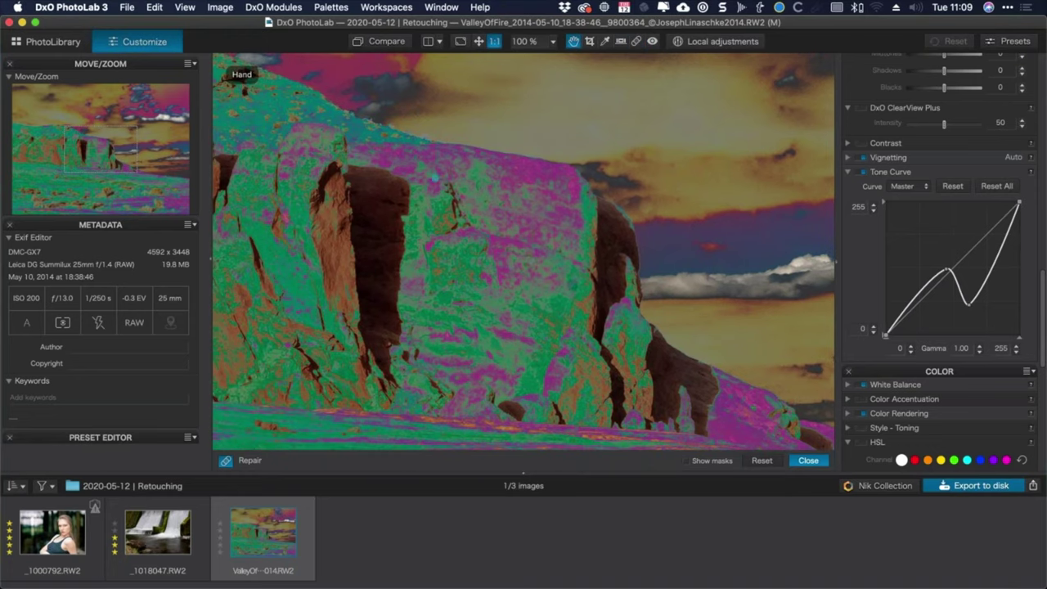
pyautogui.moveTo(573, 284); pyautogui.dragTo(573, 351)
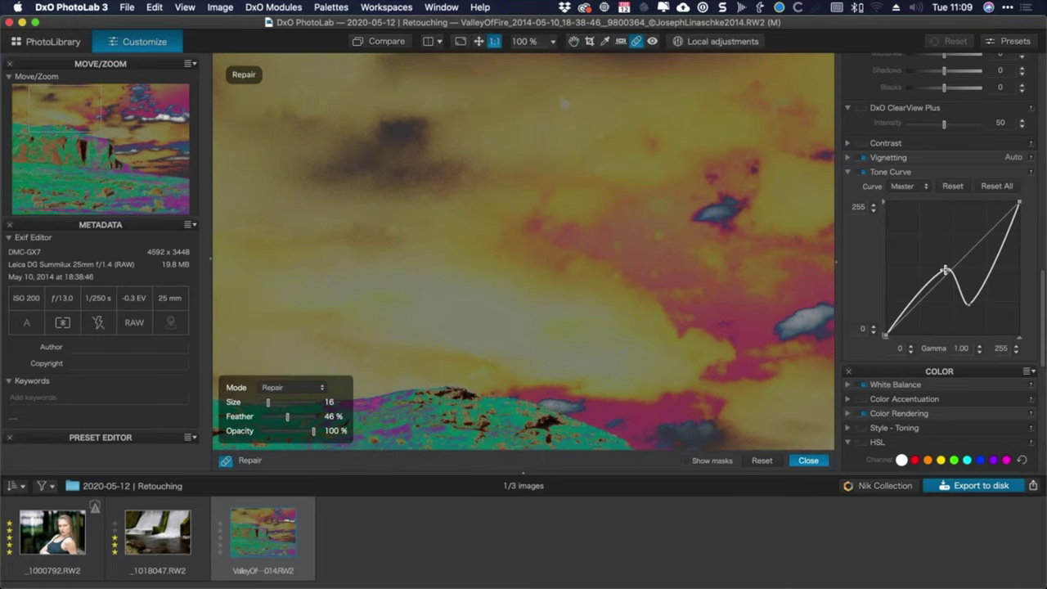
pyautogui.moveTo(942, 272)
pyautogui.mouseDown()
pyautogui.moveTo(933, 278)
pyautogui.moveTo(935, 260)
pyautogui.moveTo(945, 262)
pyautogui.mouseUp()
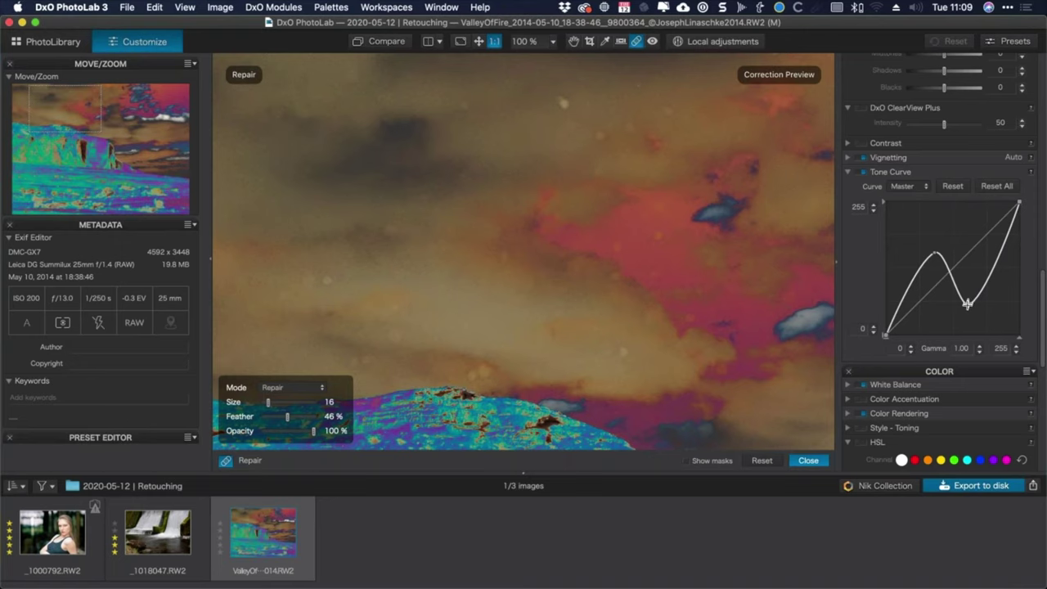
pyautogui.moveTo(968, 303); pyautogui.dragTo(962, 309)
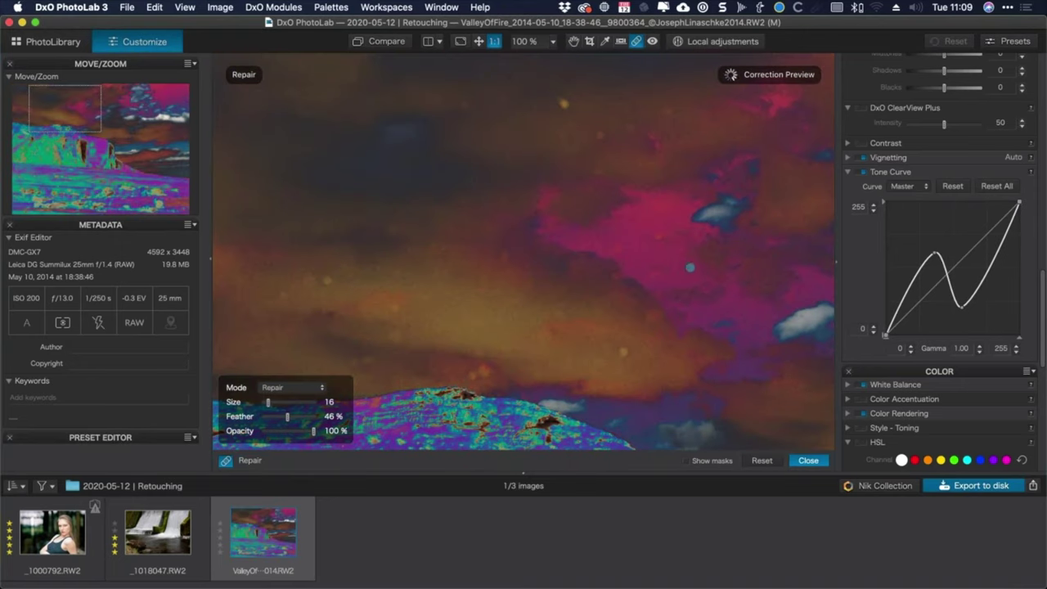
pyautogui.moveTo(962, 307); pyautogui.dragTo(961, 305)
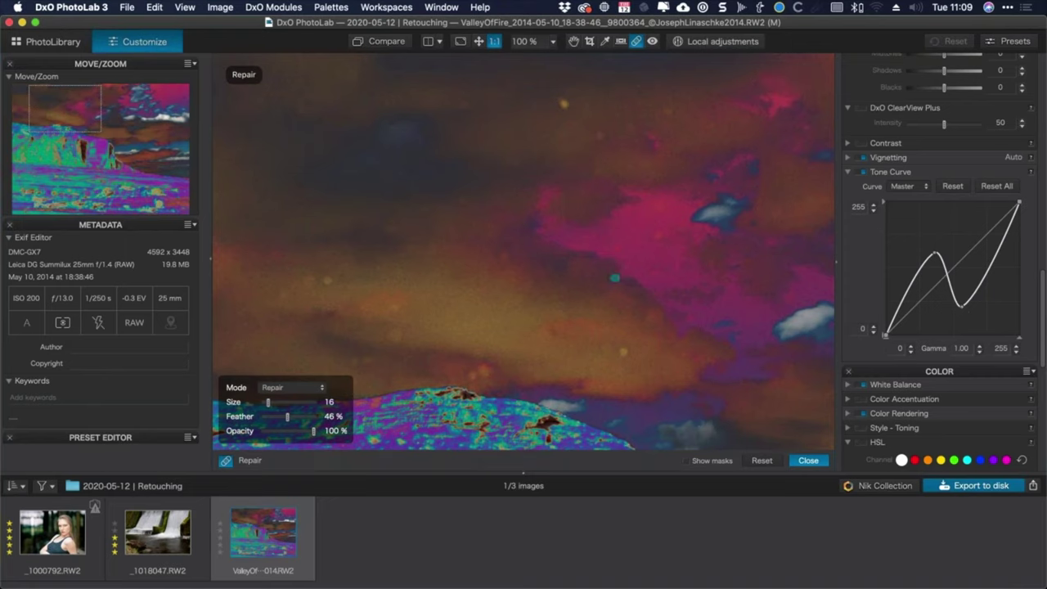
pyautogui.click(864, 173)
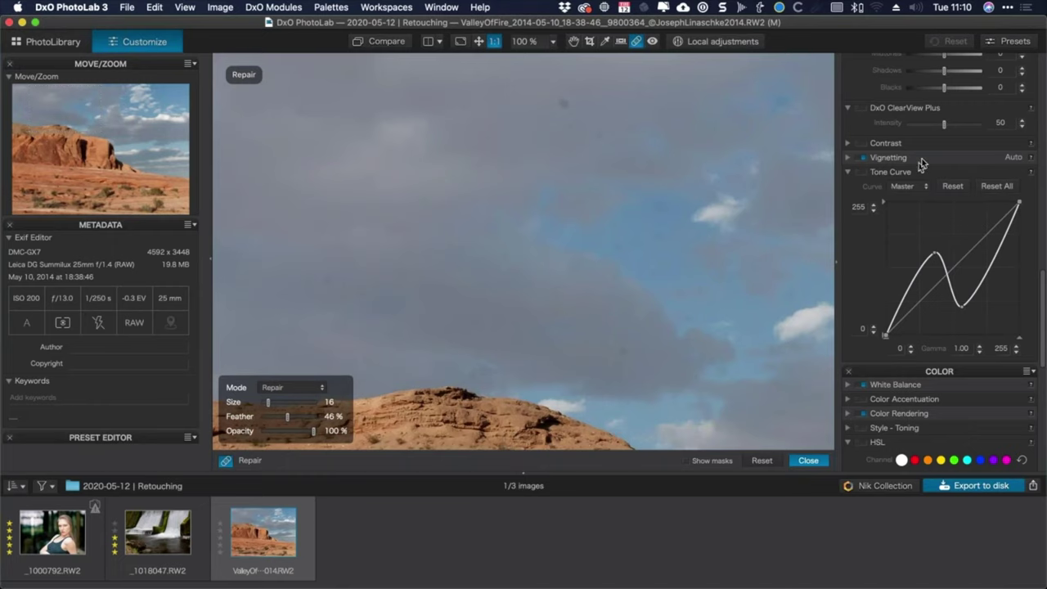
pyautogui.click(862, 172)
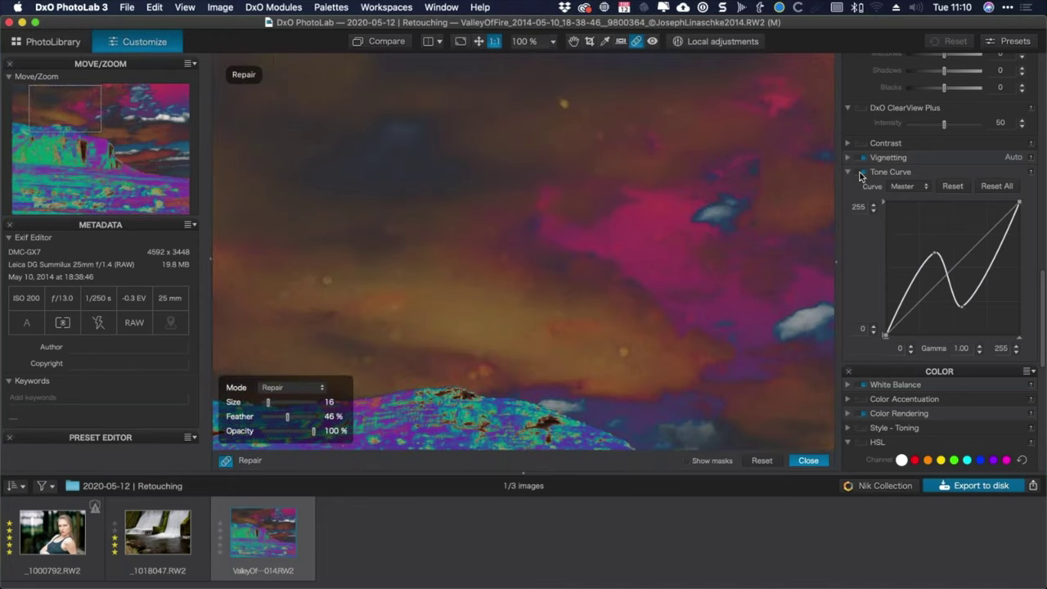
# Repair the exposed dust spots across the clouds and blue sky with the Repair brush, at size 21 and then size 26.
pyautogui.scroll(5, 619, 246)
pyautogui.click(619, 246)
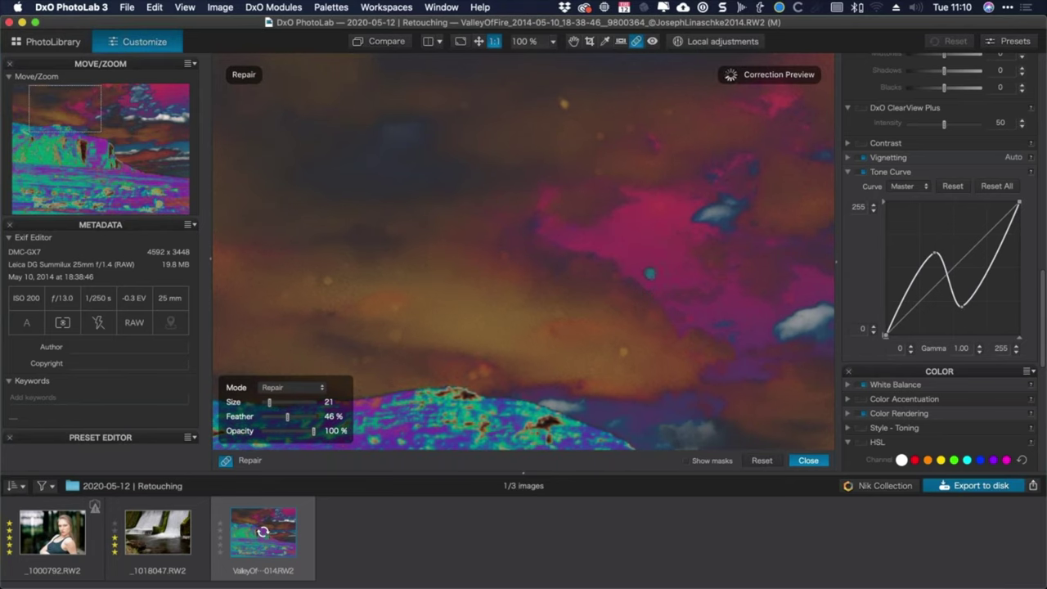
pyautogui.click(654, 276)
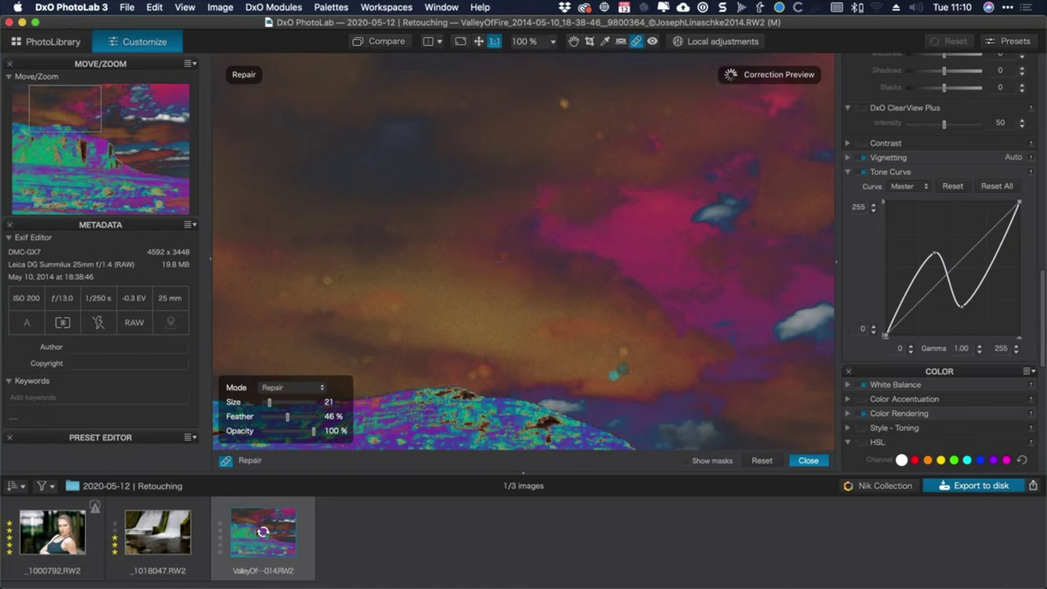
pyautogui.scroll(5, 623, 354)
pyautogui.scroll(2, 334, 286)
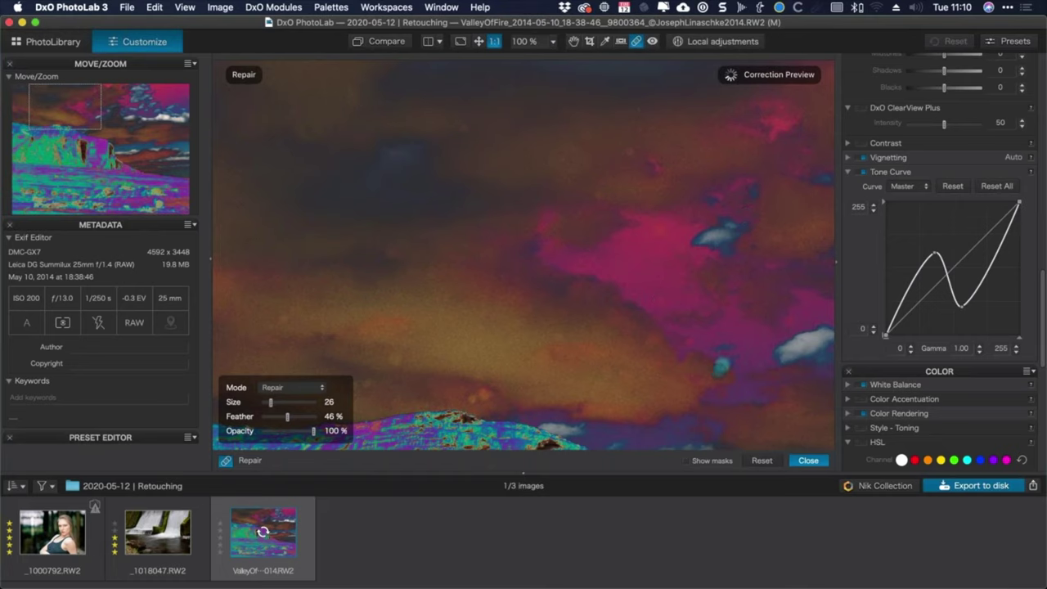
# Check the sky without the Tone Curve, turn it back on, and reshape it into a steep S-curve.
pyautogui.click(864, 175)
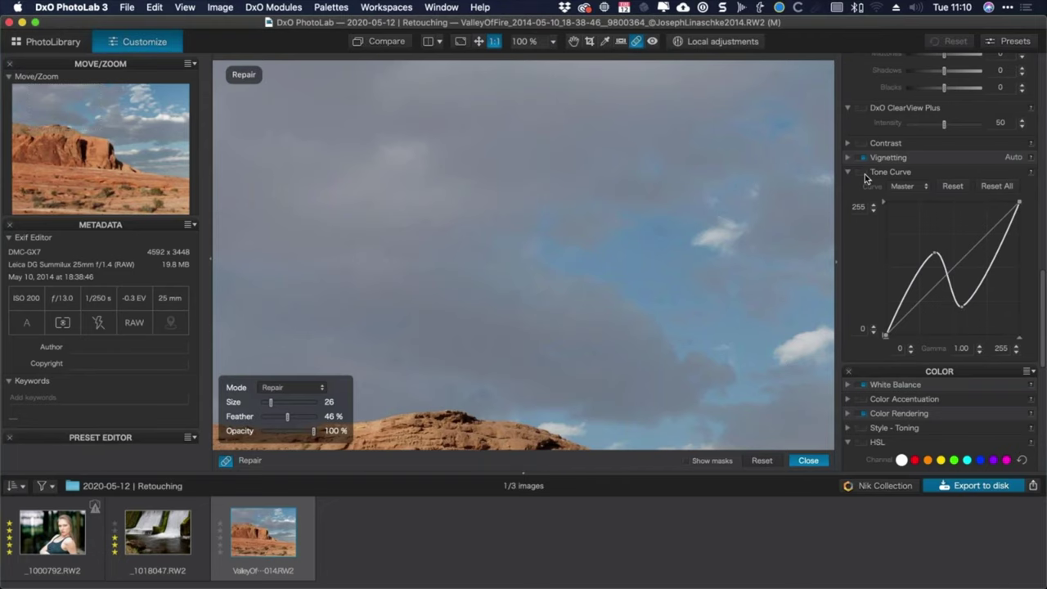
pyautogui.click(865, 177)
pyautogui.moveTo(935, 255)
pyautogui.mouseDown()
pyautogui.moveTo(934, 316)
pyautogui.moveTo(965, 306)
pyautogui.moveTo(969, 214)
pyautogui.mouseUp()
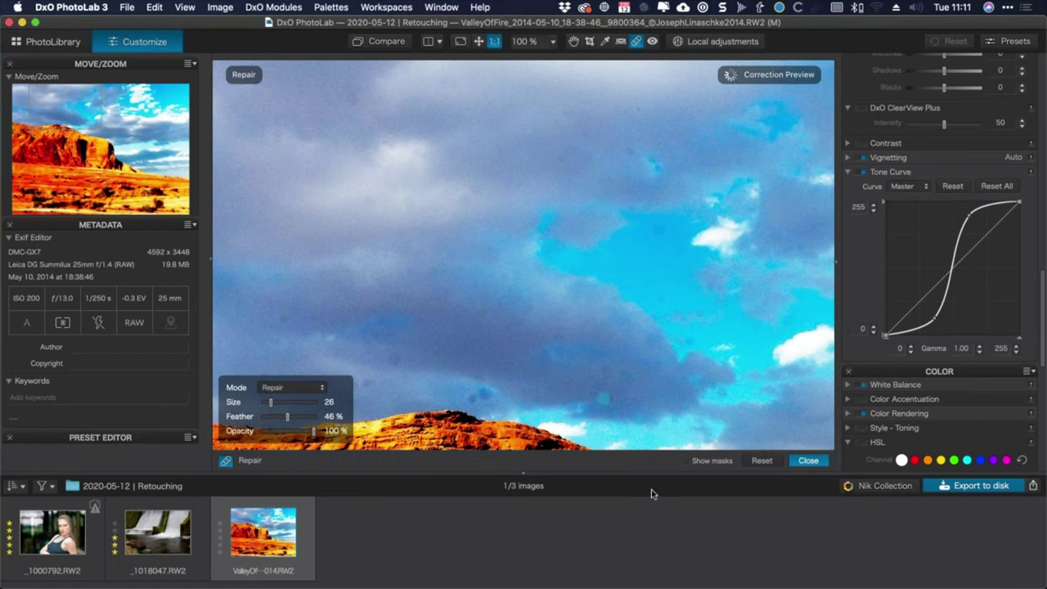
# Show the repair masks and select several of them in the clouds to examine their source areas.
pyautogui.click(687, 460)
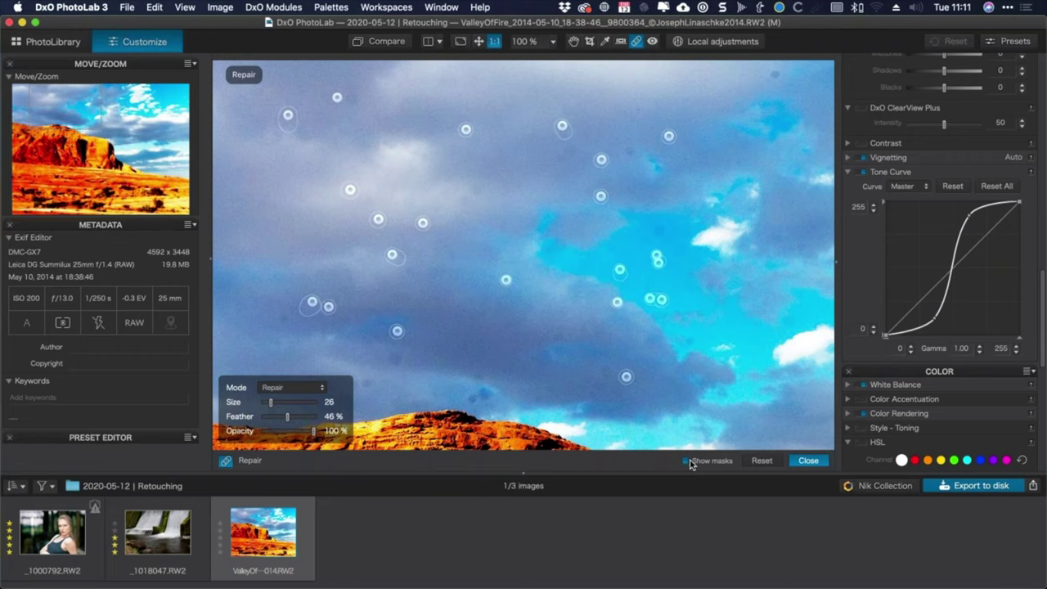
pyautogui.click(527, 134)
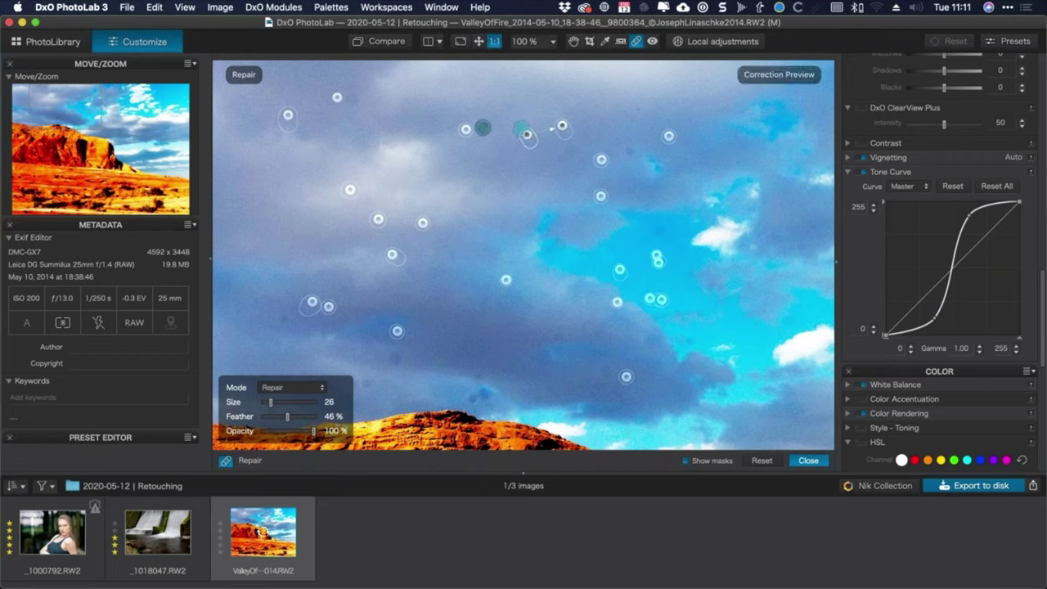
pyautogui.moveTo(528, 134); pyautogui.dragTo(485, 127)
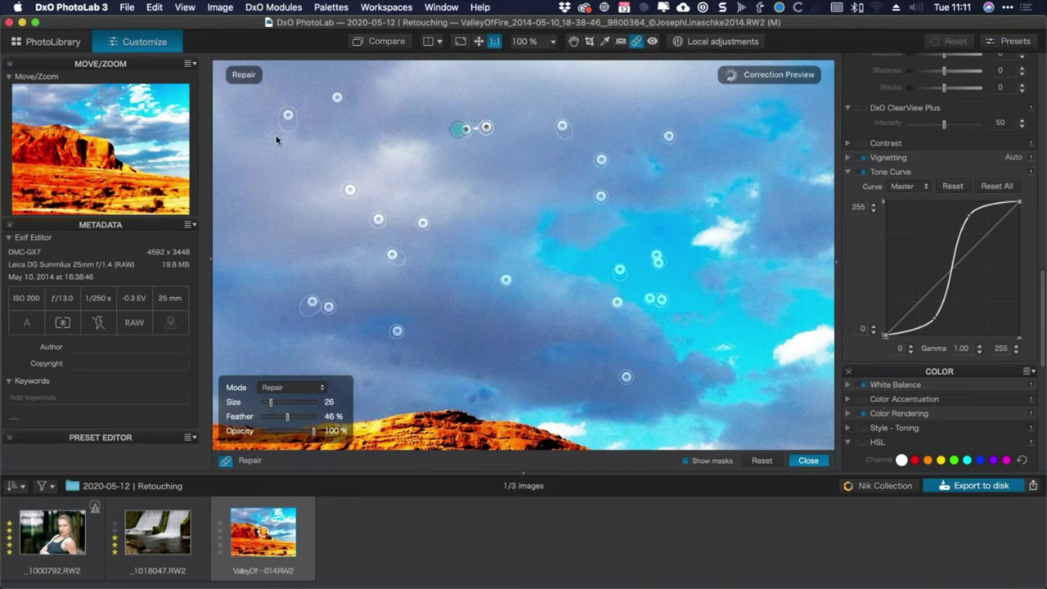
pyautogui.click(288, 114)
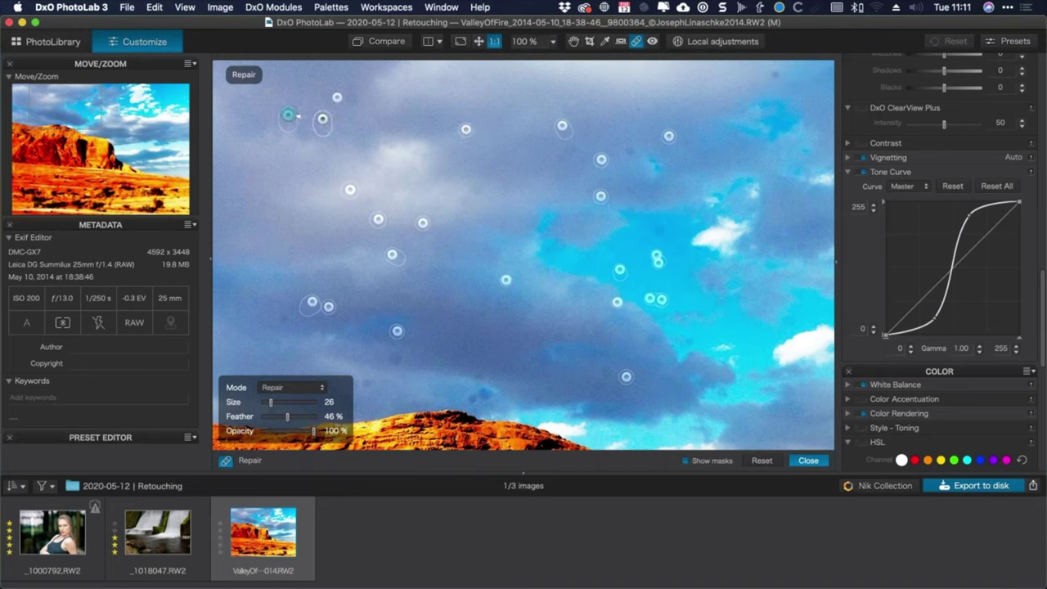
pyautogui.click(349, 187)
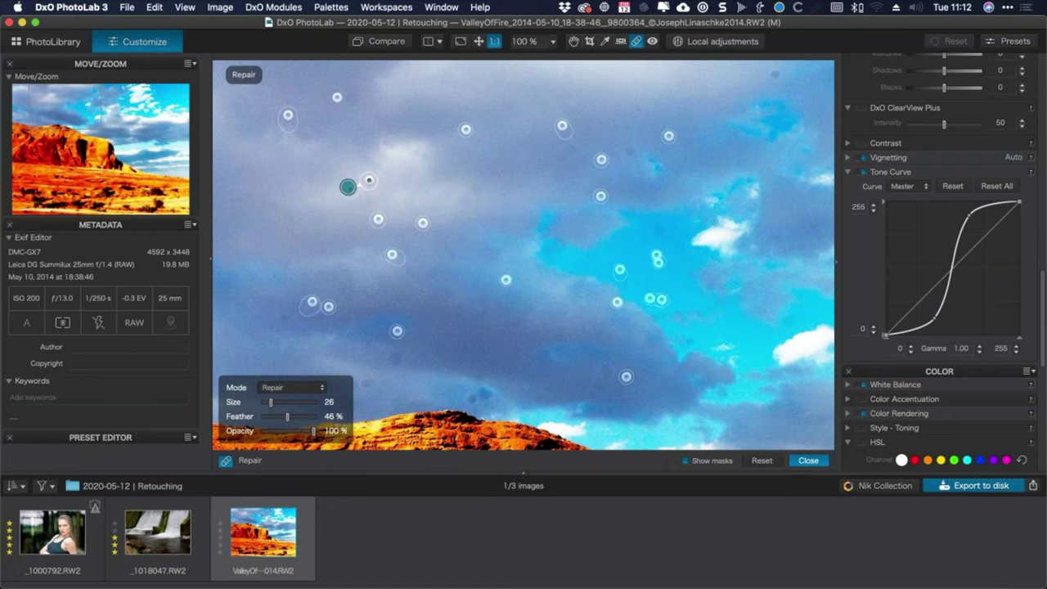
# Move the source of the repair in the upper middle of the sky to a cloud patch on its right, and check the area without masks.
pyautogui.click(526, 135)
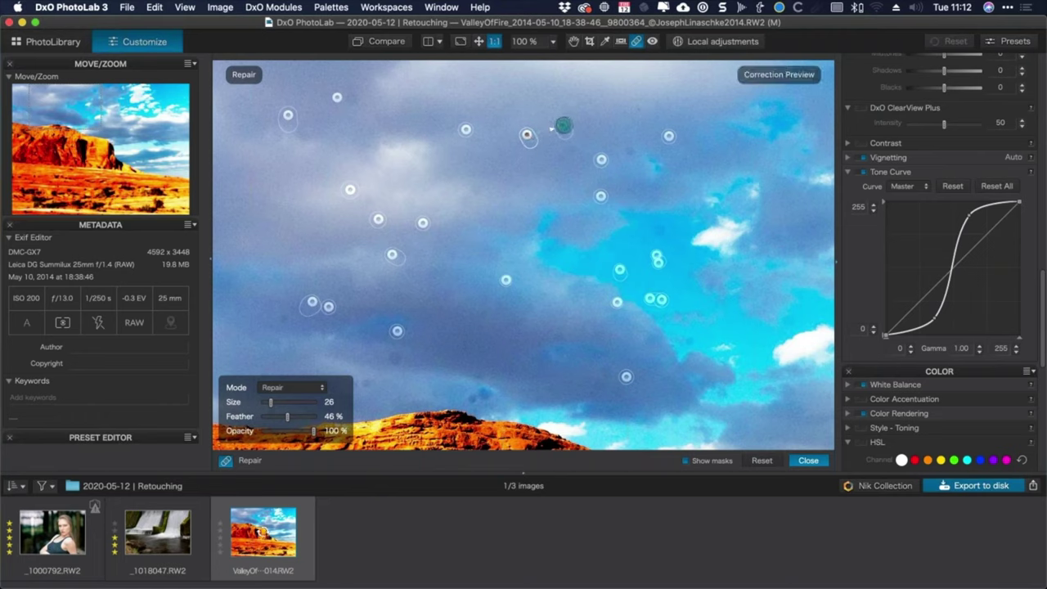
pyautogui.moveTo(528, 134)
pyautogui.mouseDown()
pyautogui.moveTo(612, 128)
pyautogui.moveTo(638, 110)
pyautogui.mouseUp()
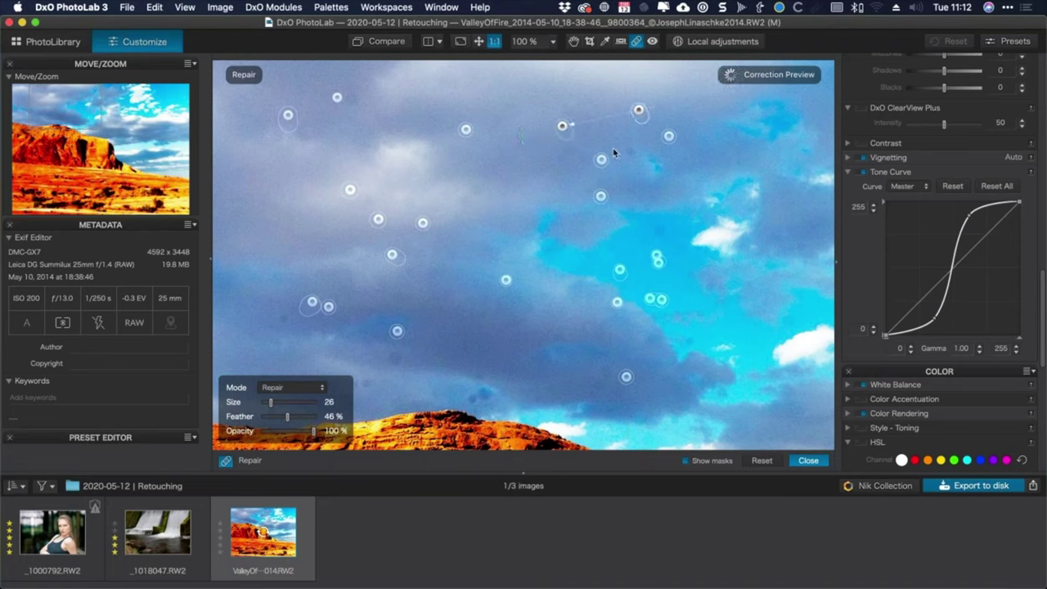
pyautogui.click(687, 460)
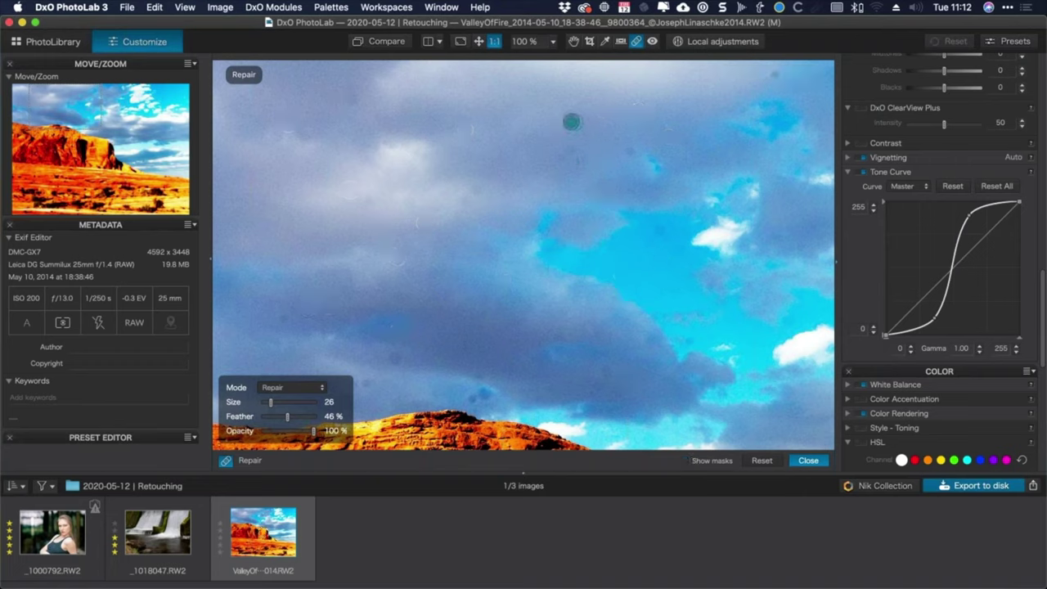
pyautogui.click(572, 122)
pyautogui.click(687, 460)
pyautogui.click(562, 127)
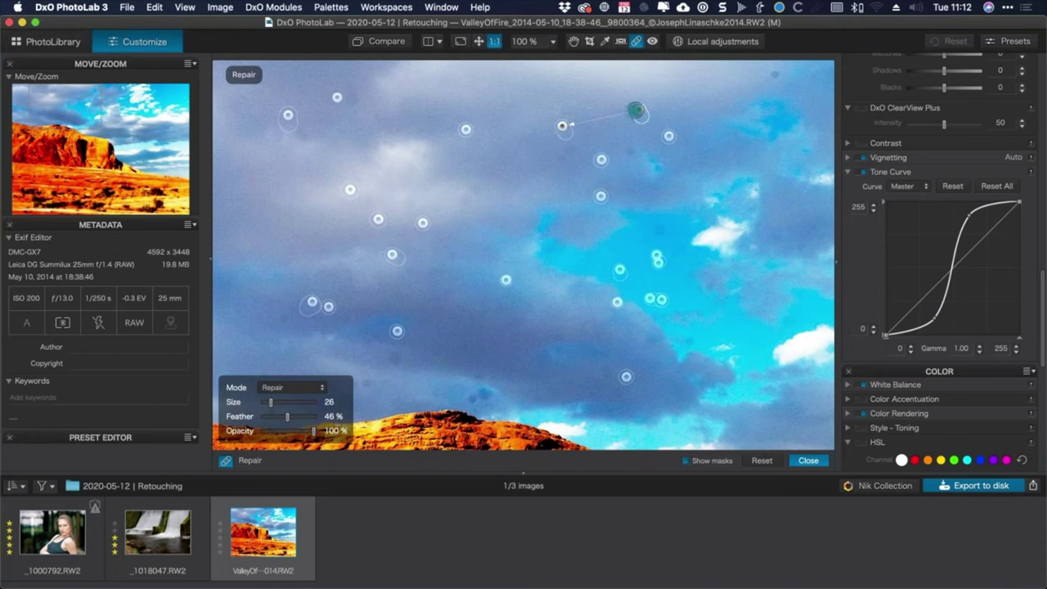
# Move the source of the upper-middle sky repair closer to its target, and check the sky without masks and without the Tone Curve.
pyautogui.moveTo(621, 121); pyautogui.dragTo(623, 110)
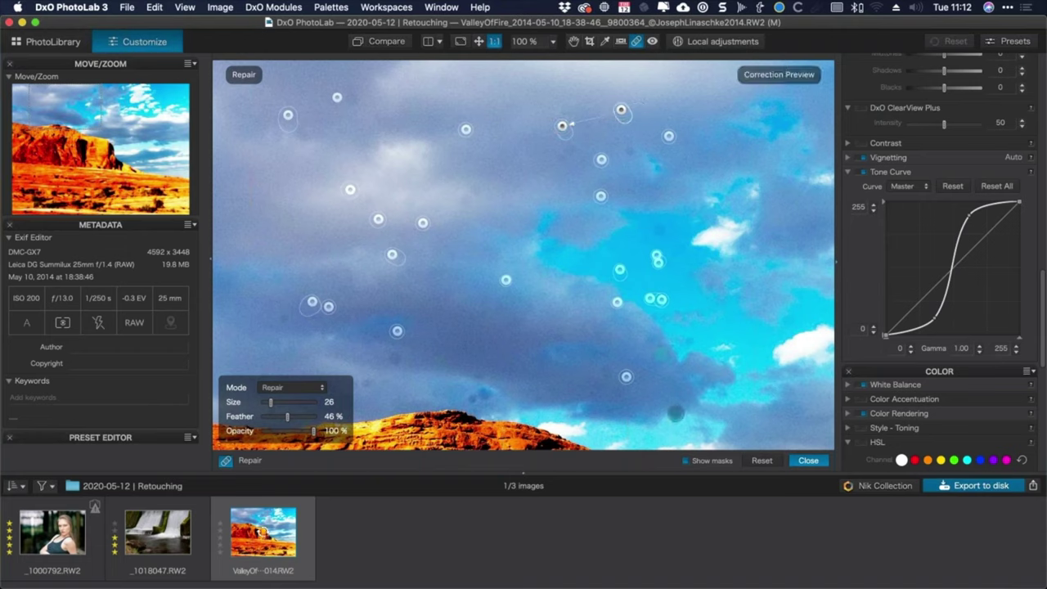
pyautogui.click(692, 461)
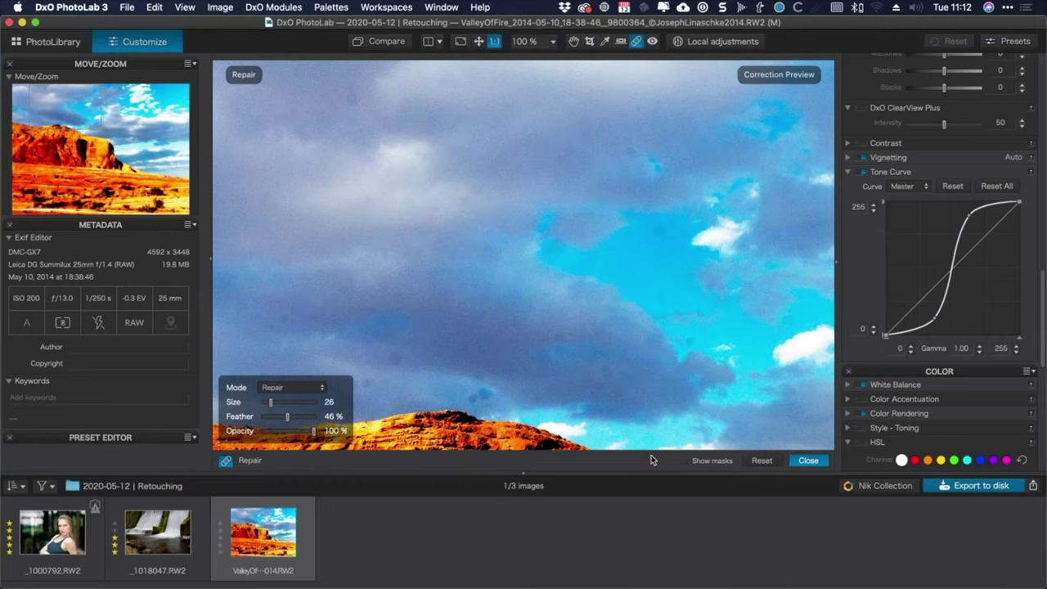
pyautogui.click(551, 150)
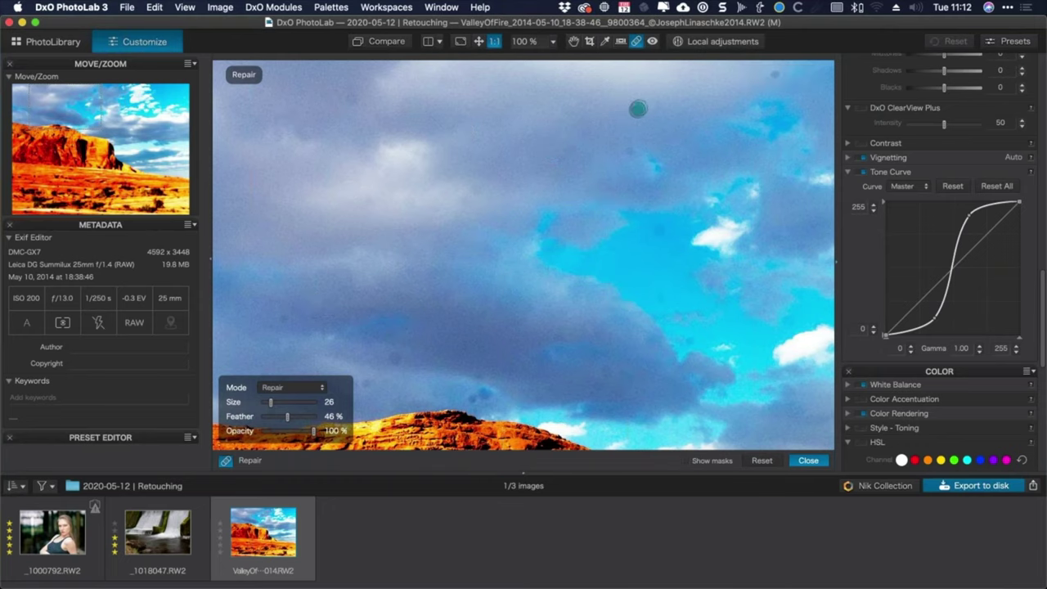
pyautogui.click(632, 157)
pyautogui.click(859, 172)
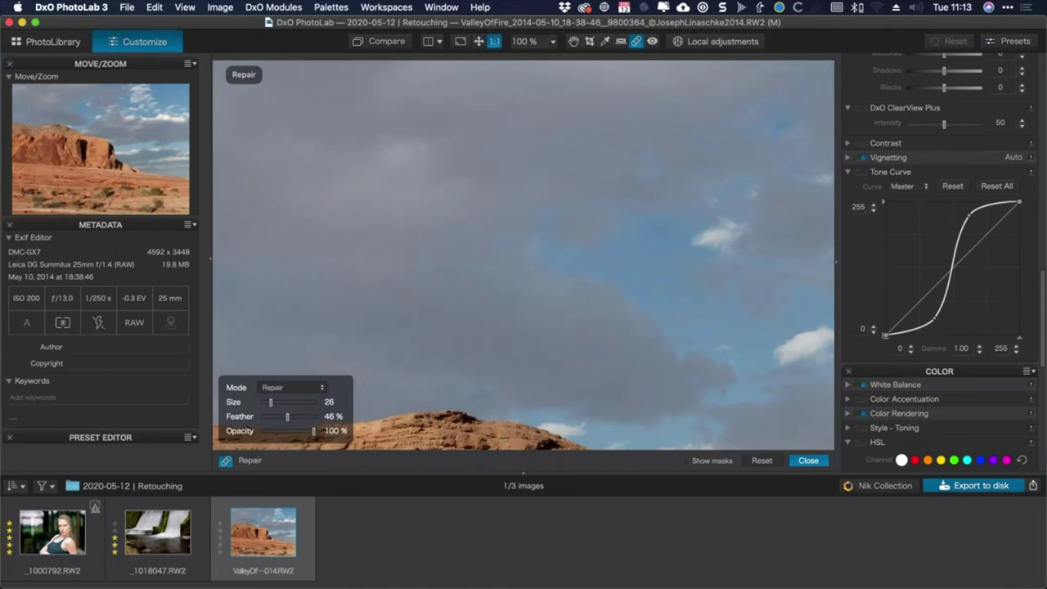
# Switch the Repair brush off and on to show and hide its settings, leave the Repair tool, and reopen it with the brush active.
pyautogui.click(662, 6)
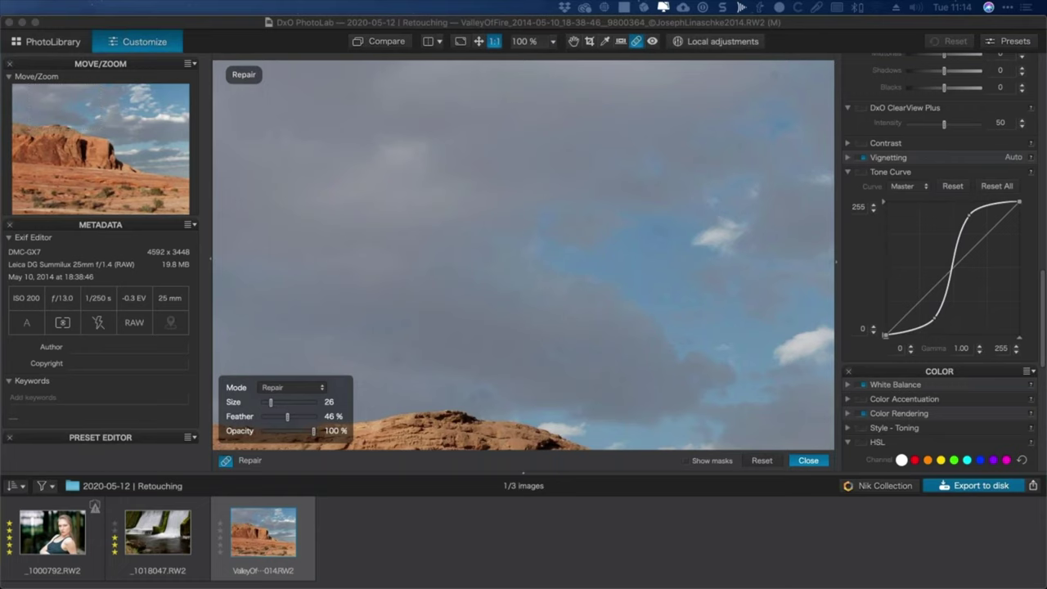
pyautogui.click(245, 459)
pyautogui.click(225, 463)
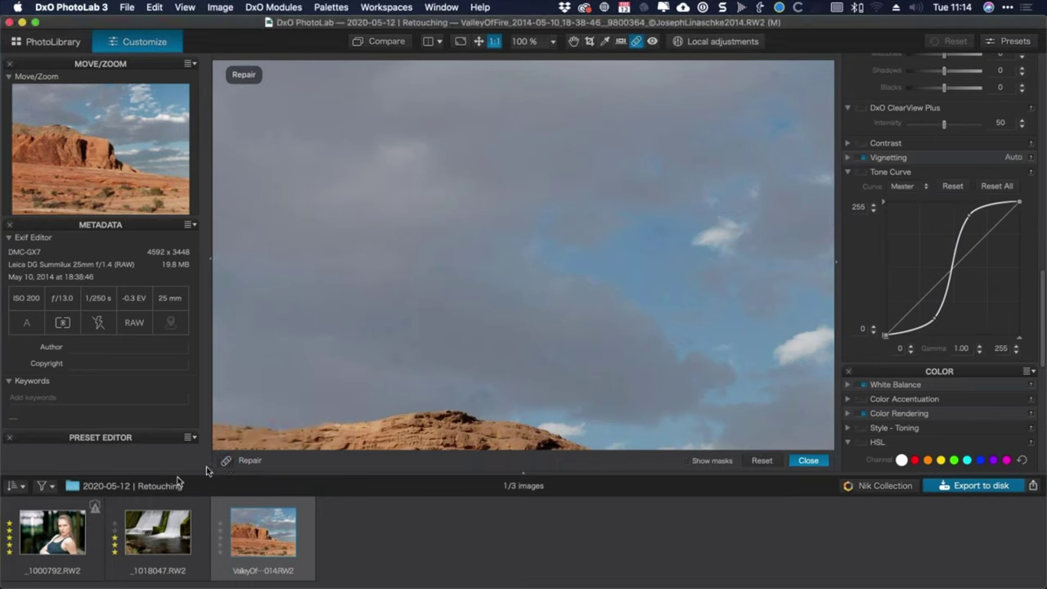
pyautogui.click(228, 466)
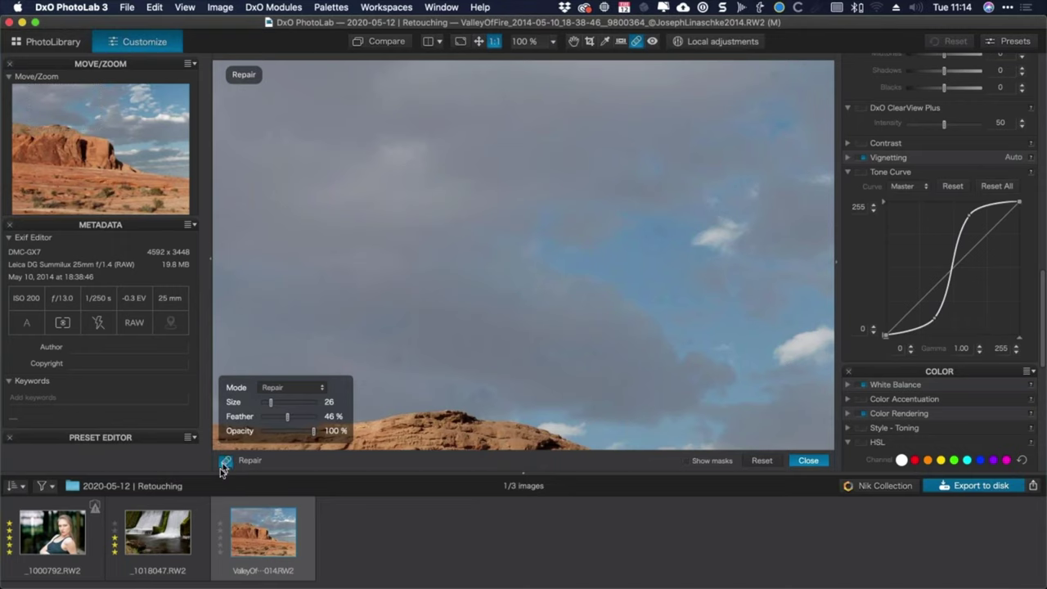
pyautogui.click(227, 466)
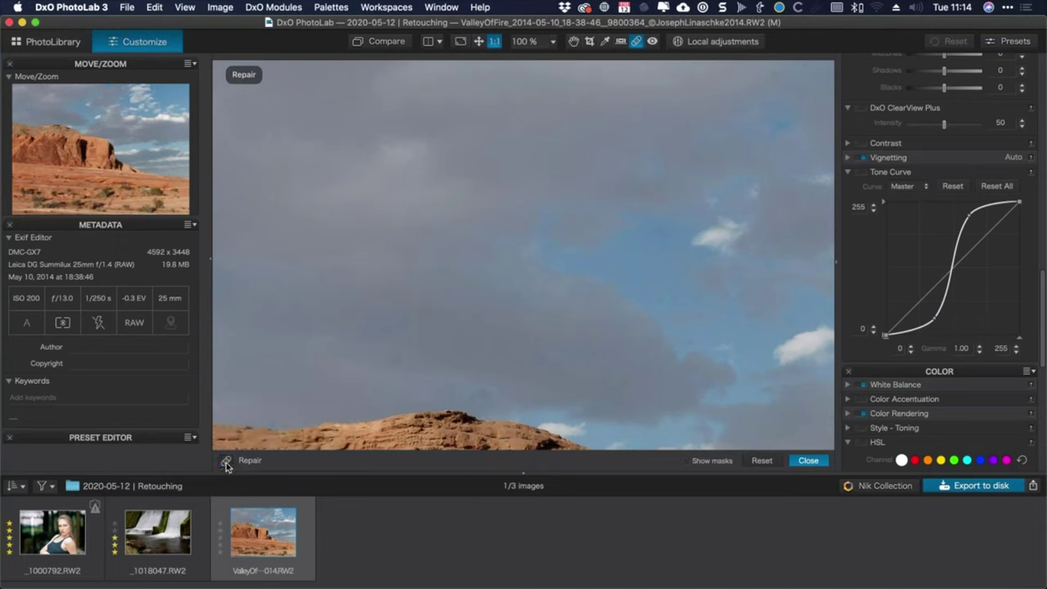
pyautogui.click(227, 464)
pyautogui.click(226, 465)
pyautogui.click(227, 464)
pyautogui.click(227, 463)
pyautogui.click(573, 41)
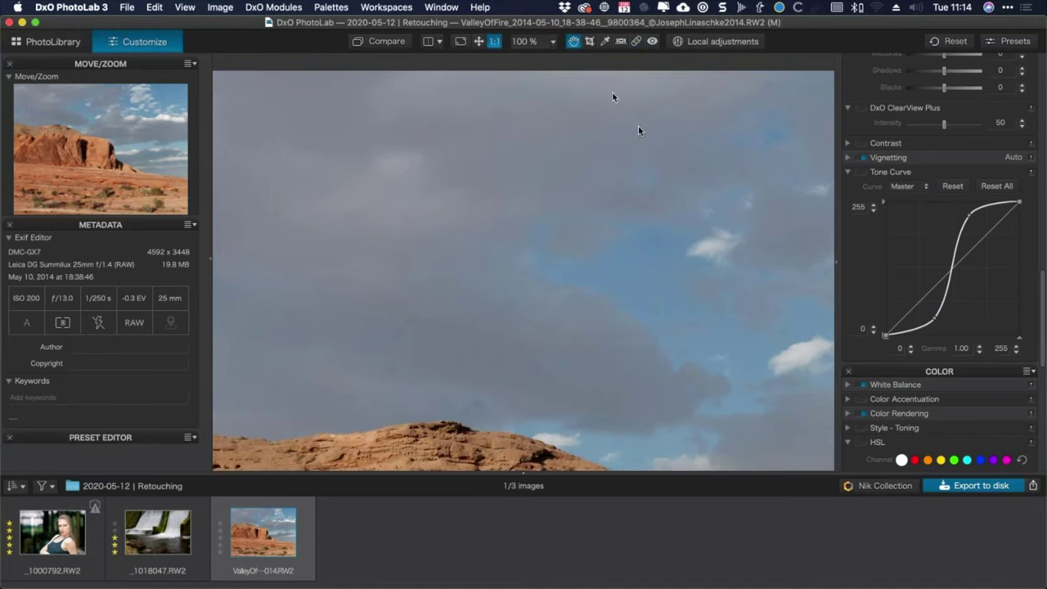
pyautogui.click(635, 41)
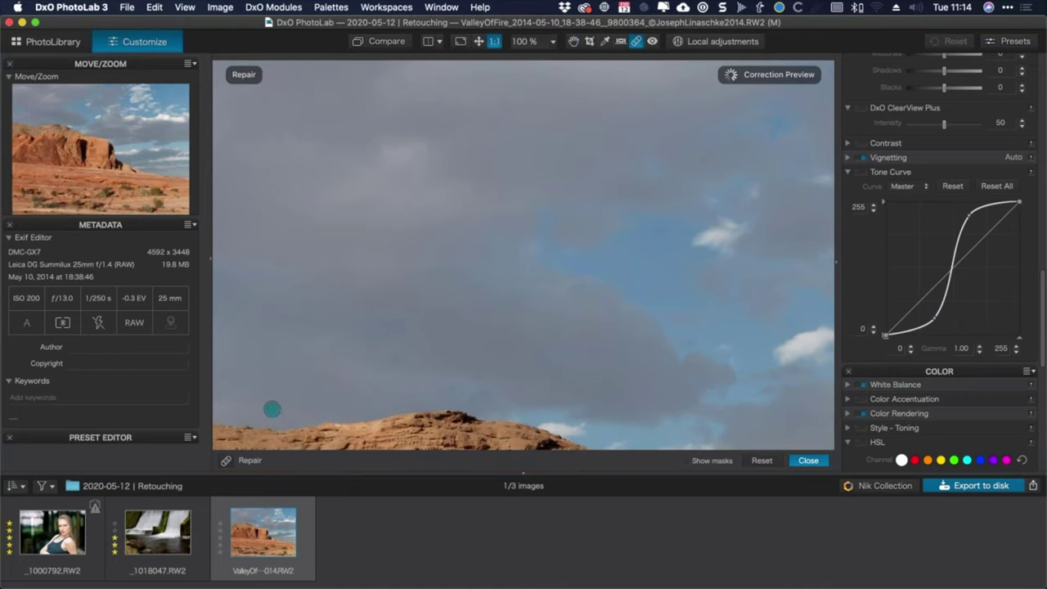
pyautogui.click(226, 462)
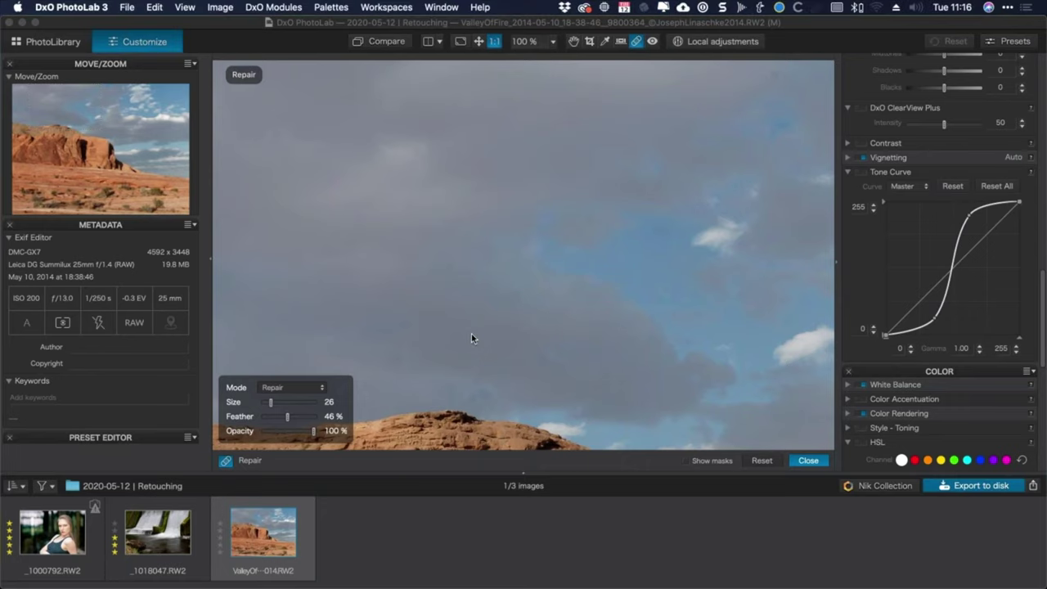
# Try larger and smaller Repair brush sizes over the clouds and settle on size 92.
pyautogui.scroll(10, 476, 339)
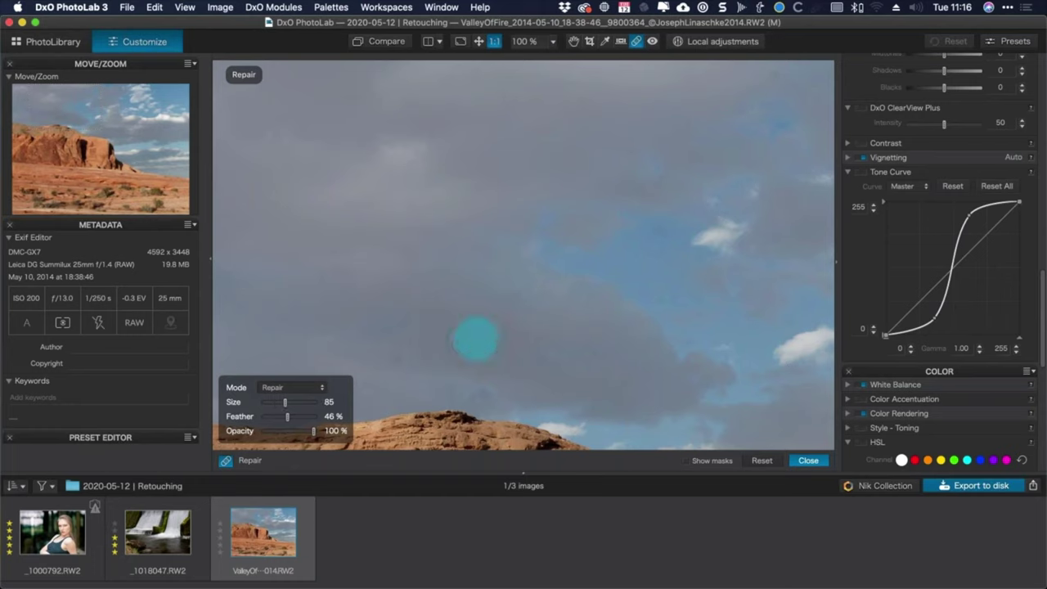
pyautogui.scroll(-3, 475, 338)
pyautogui.scroll(-3, 479, 341)
pyautogui.scroll(9, 476, 339)
pyautogui.scroll(-4, 476, 339)
pyautogui.scroll(-2, 475, 338)
pyautogui.click(475, 338)
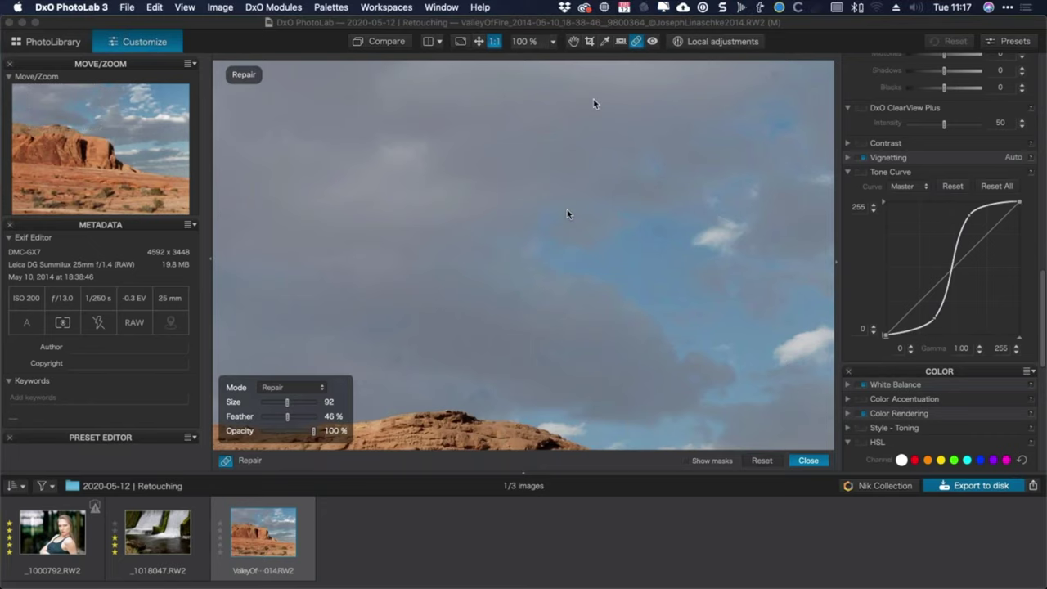
# Pan to other areas of the desert photo while alternating between the Hand and Repair tools, and leave the Repair tool.
pyautogui.click(539, 305)
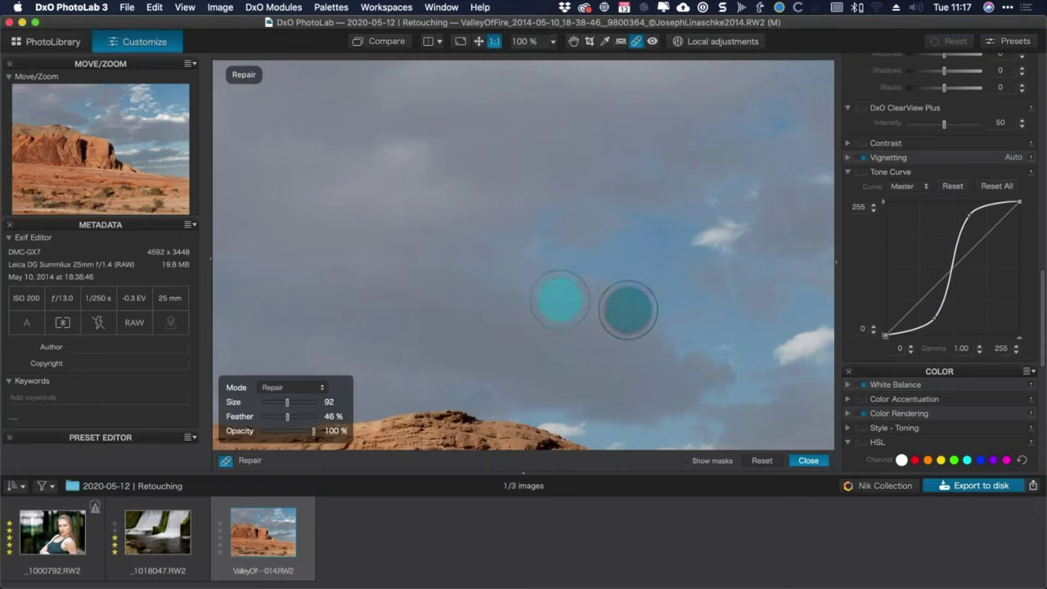
pyautogui.press('h')
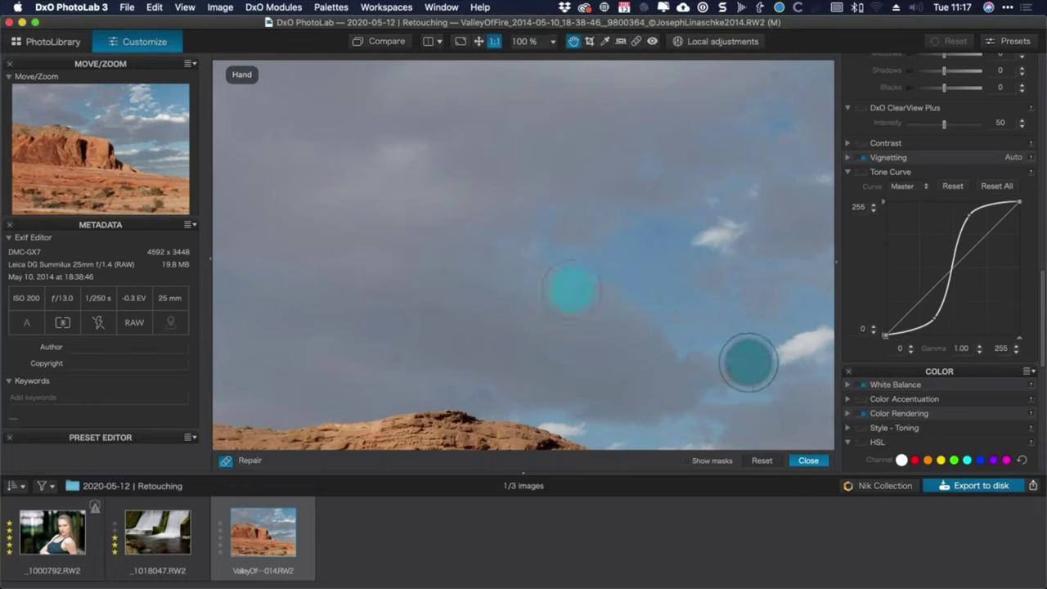
pyautogui.moveTo(491, 245); pyautogui.dragTo(565, 314)
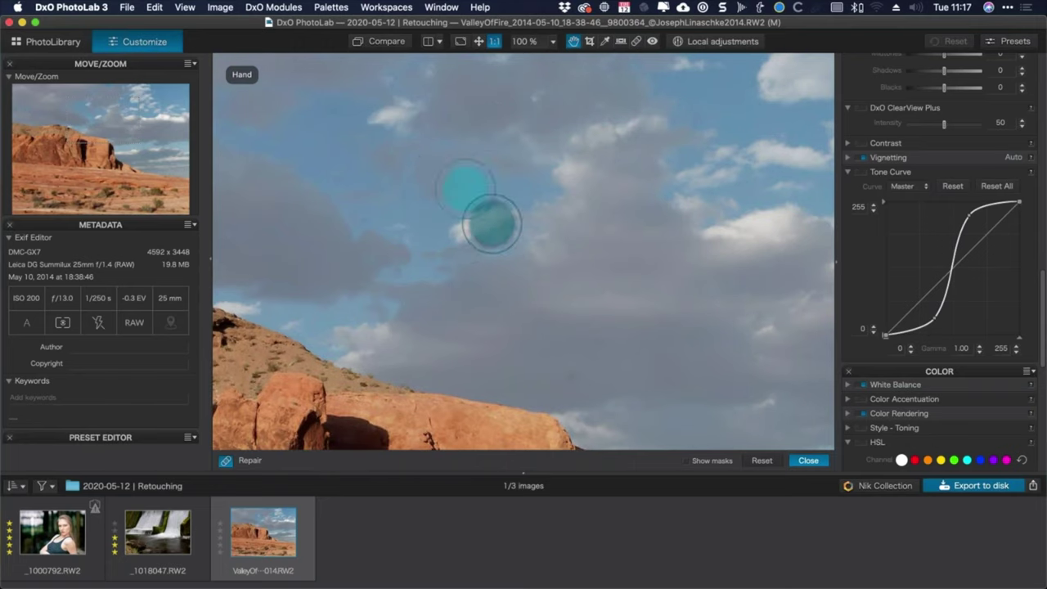
pyautogui.press('r')
pyautogui.click(484, 214)
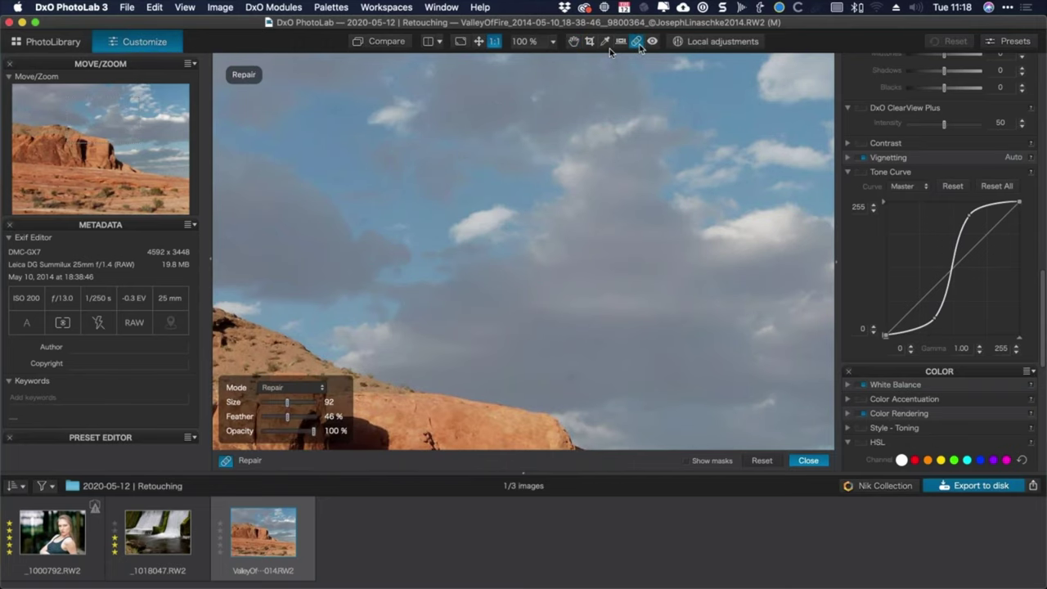
pyautogui.click(573, 42)
pyautogui.moveTo(631, 284); pyautogui.dragTo(52, 112)
pyautogui.press('r')
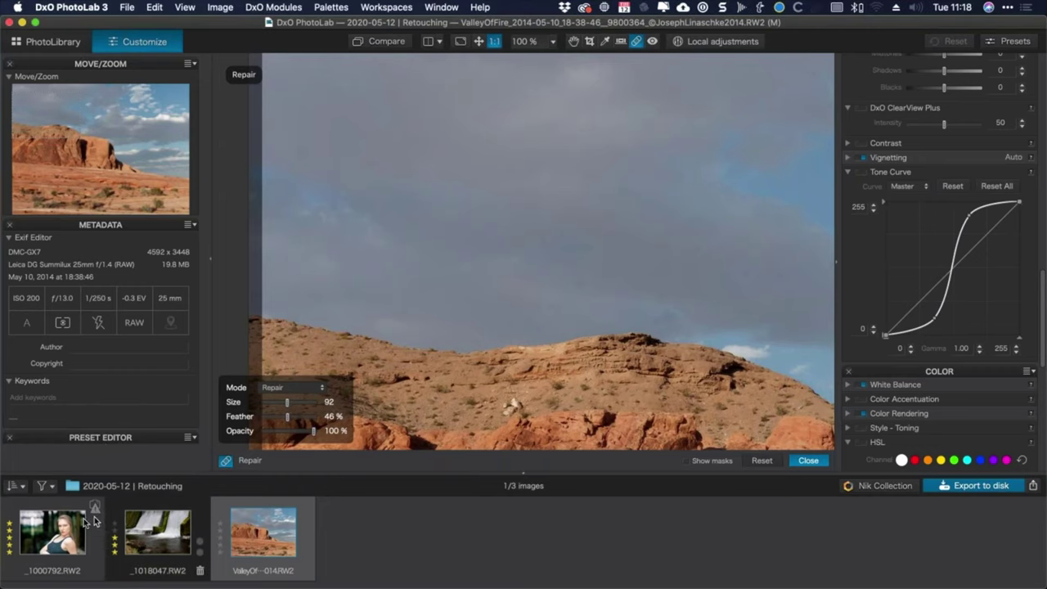
pyautogui.click(574, 43)
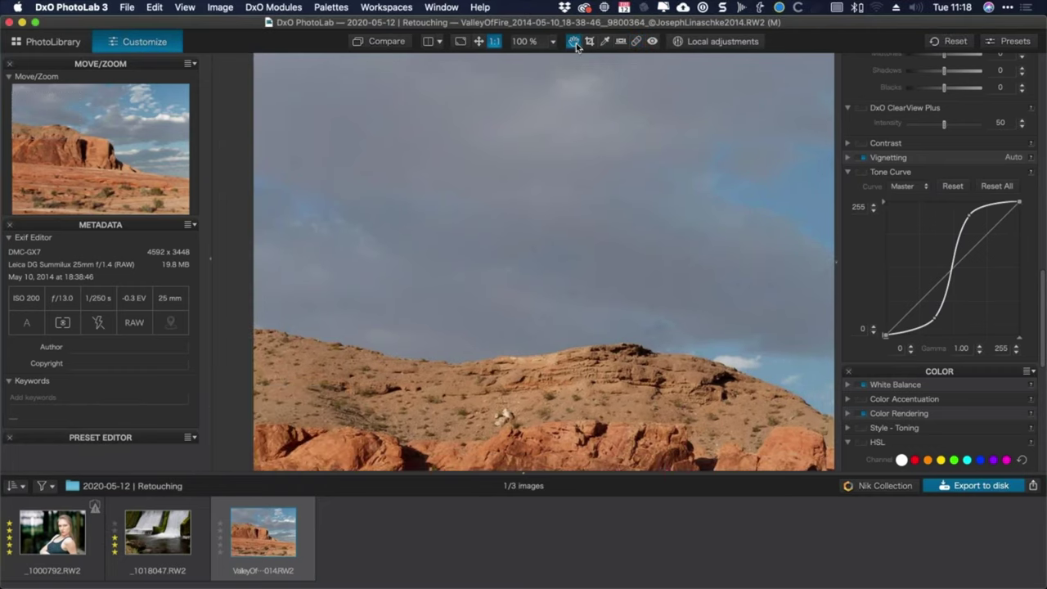
# Reset all corrections on the portrait _1000792.RW2 and enable its HSL adjustment.
pyautogui.click(51, 550)
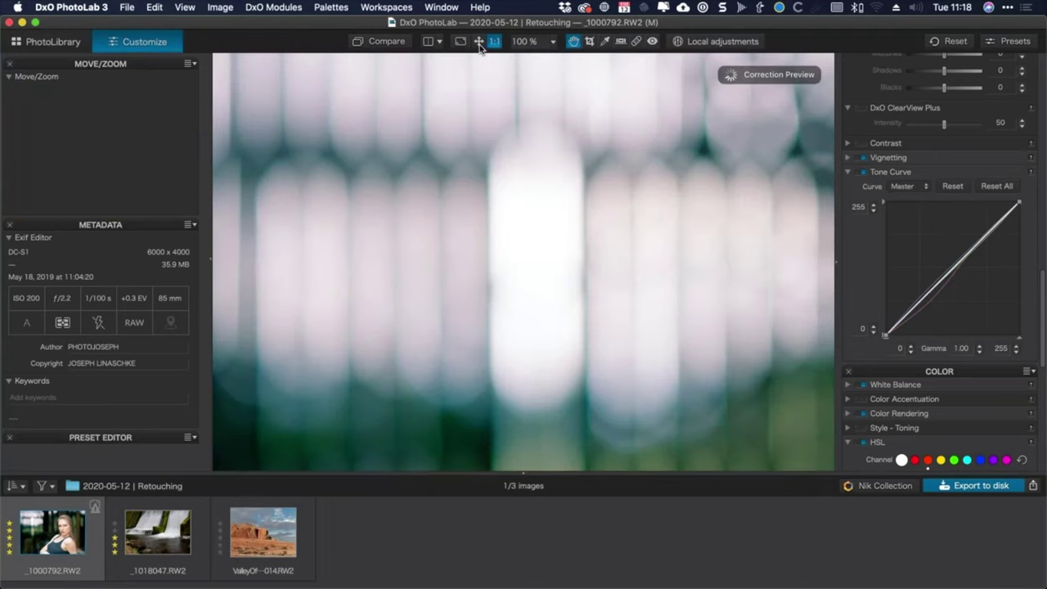
pyautogui.click(479, 45)
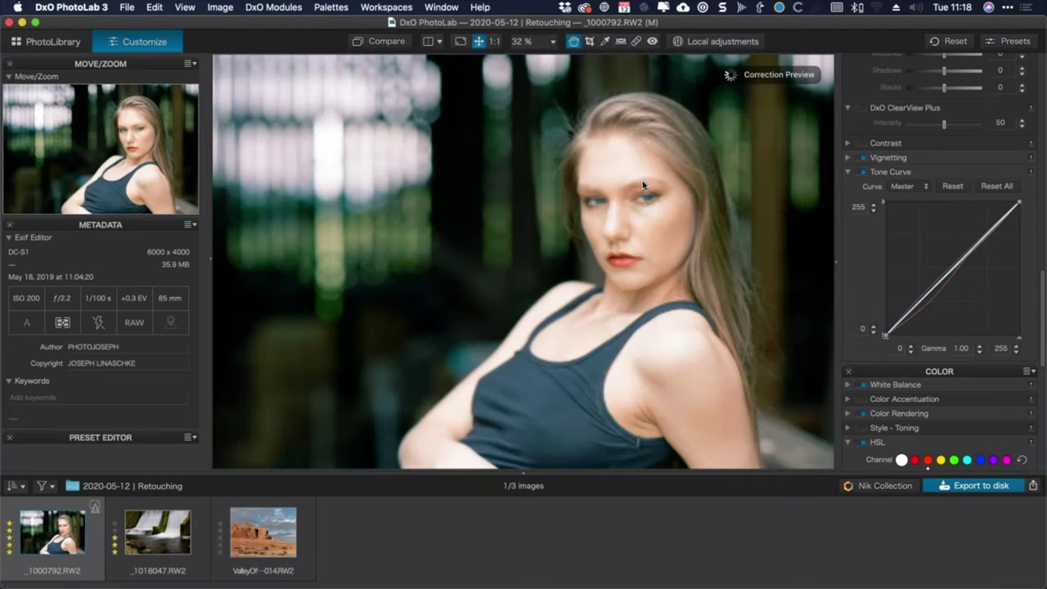
pyautogui.click(966, 40)
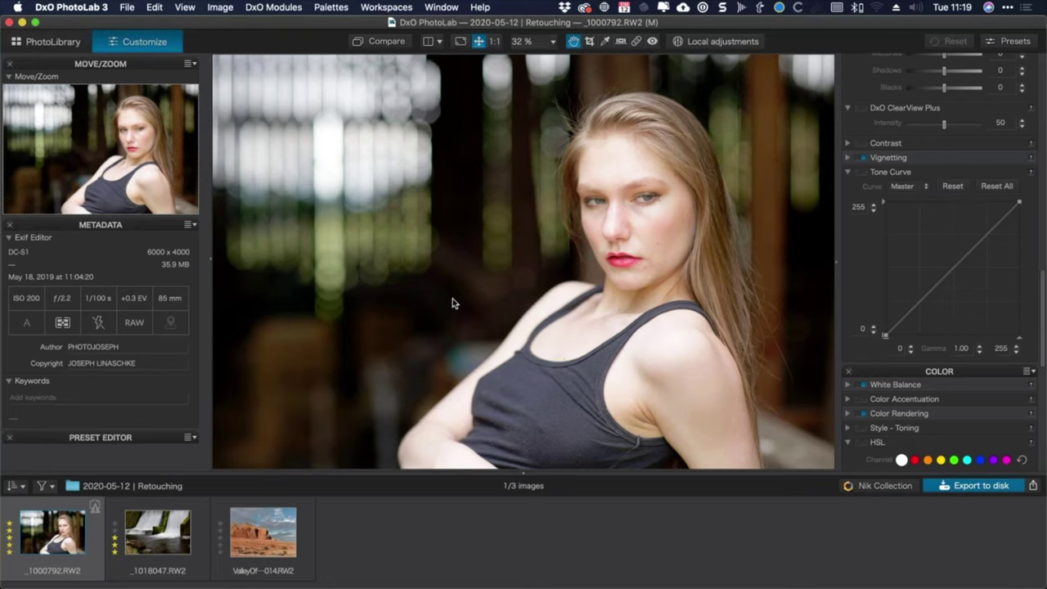
pyautogui.scroll(-5, 952, 294)
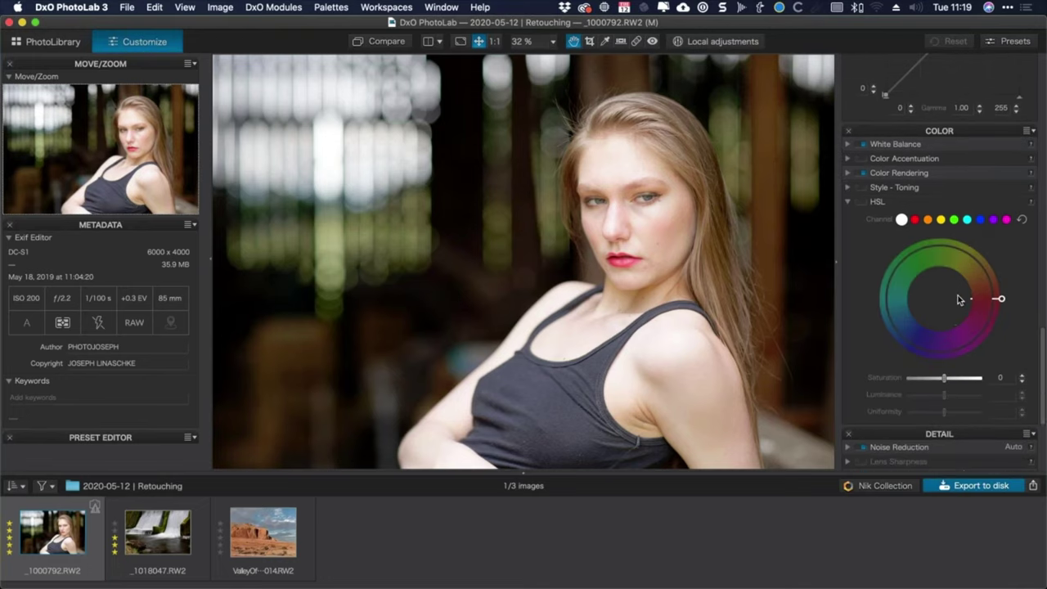
pyautogui.click(864, 176)
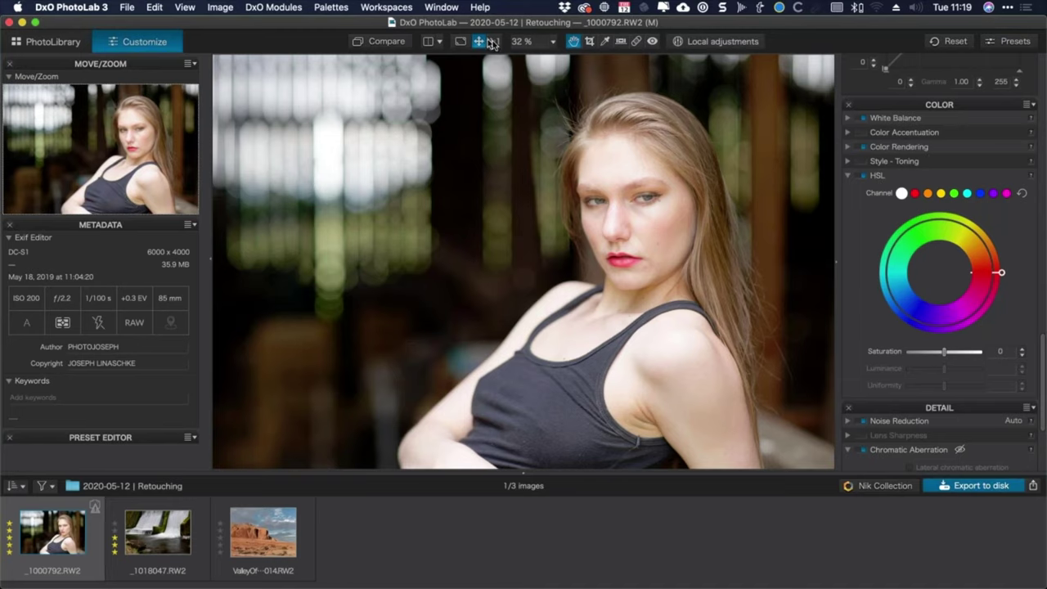
# Examine the portrait's skin up close, with the whole face framed at 75 % zoom.
pyautogui.click(491, 43)
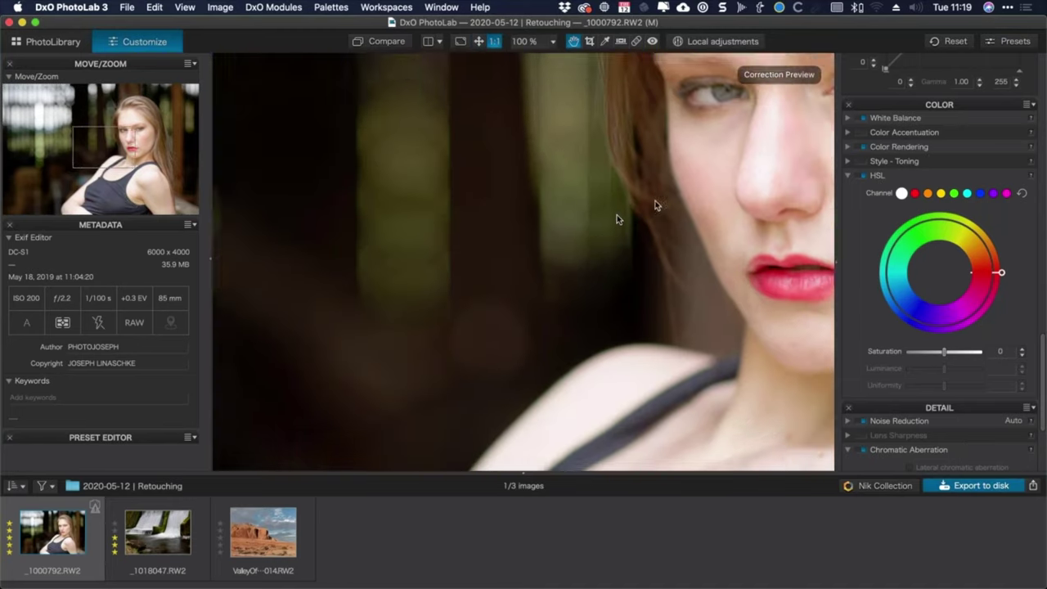
pyautogui.moveTo(616, 218); pyautogui.dragTo(387, 302)
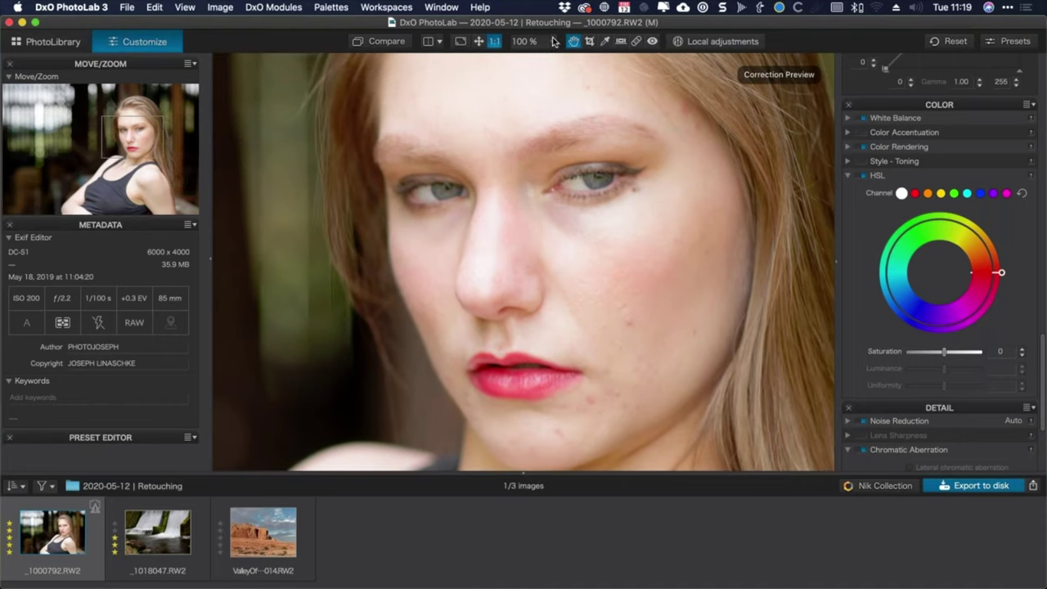
pyautogui.click(554, 42)
pyautogui.click(525, 71)
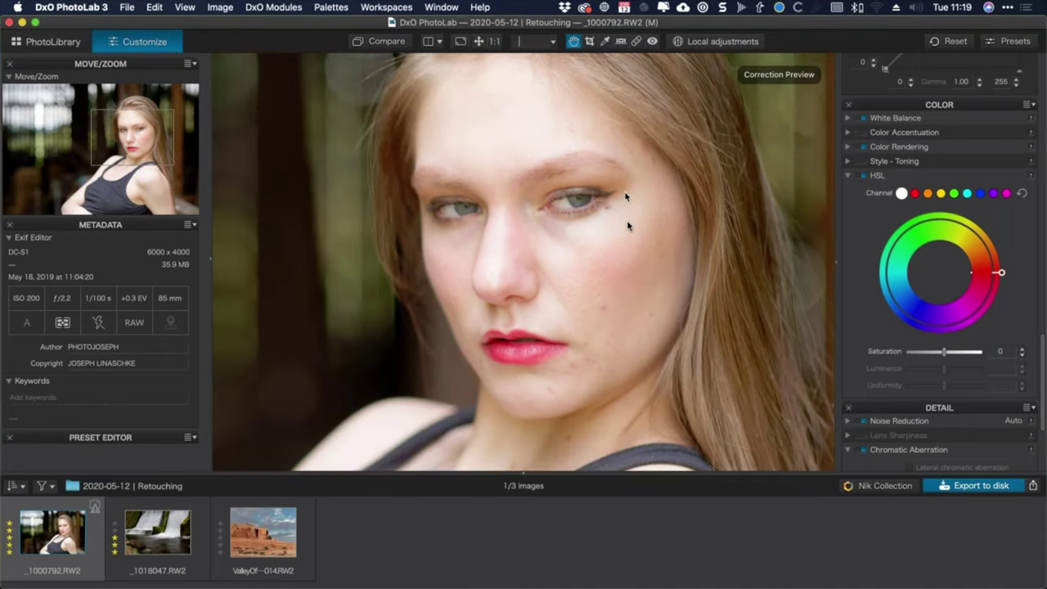
pyautogui.write('6')
pyautogui.press('Return')
pyautogui.click(554, 42)
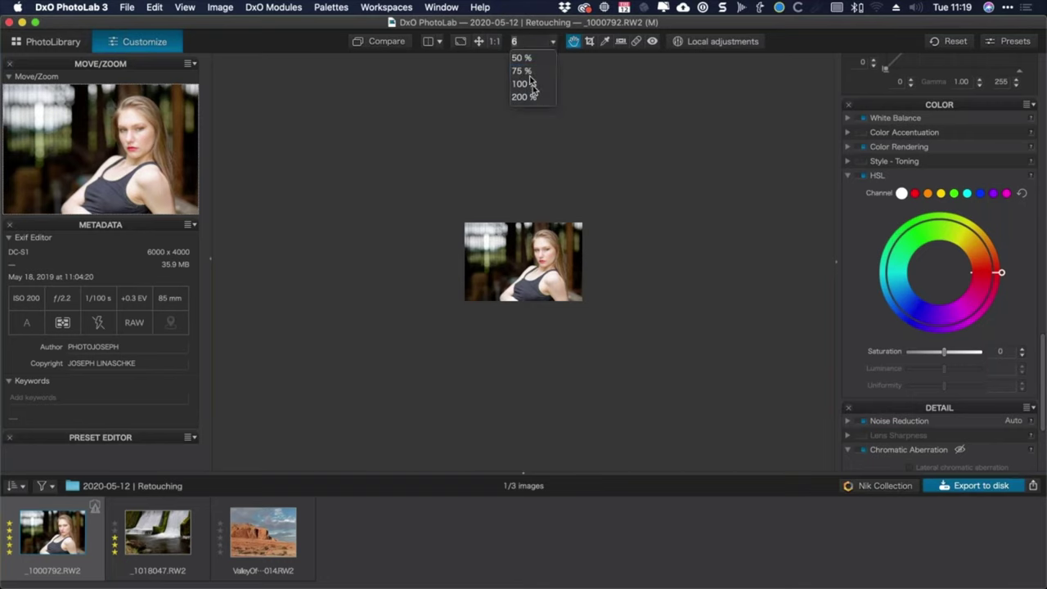
pyautogui.click(521, 71)
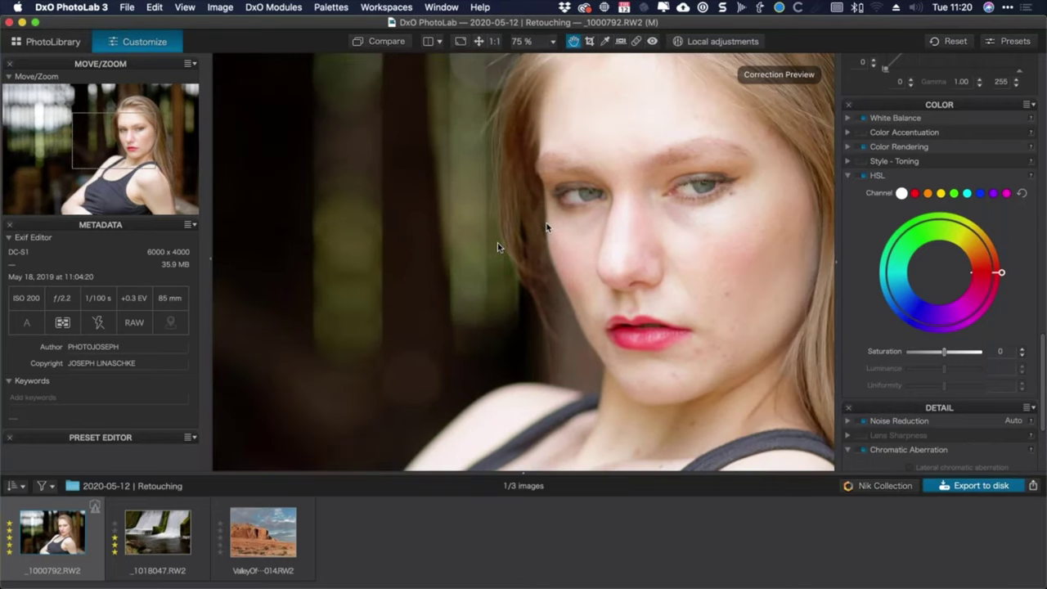
pyautogui.moveTo(497, 242); pyautogui.dragTo(401, 282)
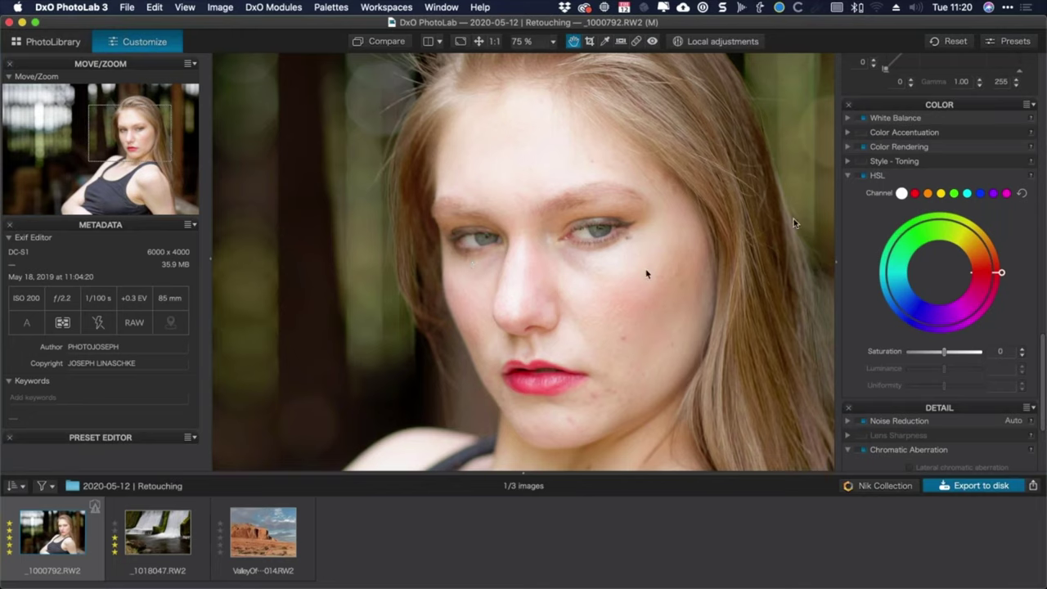
# Lower the saturation of the orange HSL channel to -100.
pyautogui.click(927, 193)
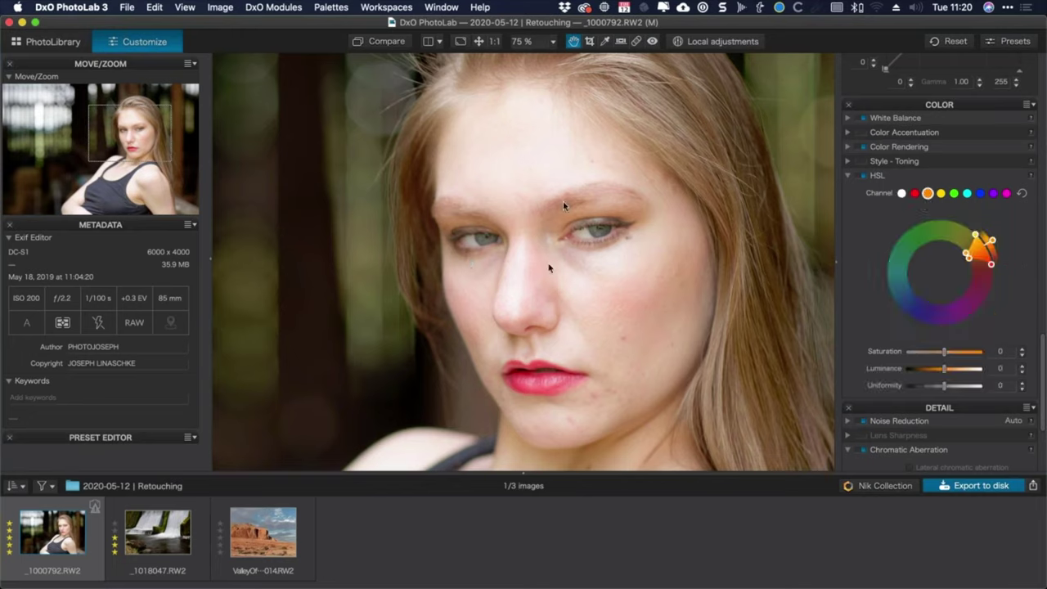
pyautogui.click(940, 193)
pyautogui.click(928, 193)
pyautogui.moveTo(944, 351); pyautogui.dragTo(875, 360)
# Adjust the orange channel's range on the HSL wheel to target the red-orange skin tones, with a softer falloff toward yellow.
pyautogui.moveTo(980, 237); pyautogui.dragTo(971, 266)
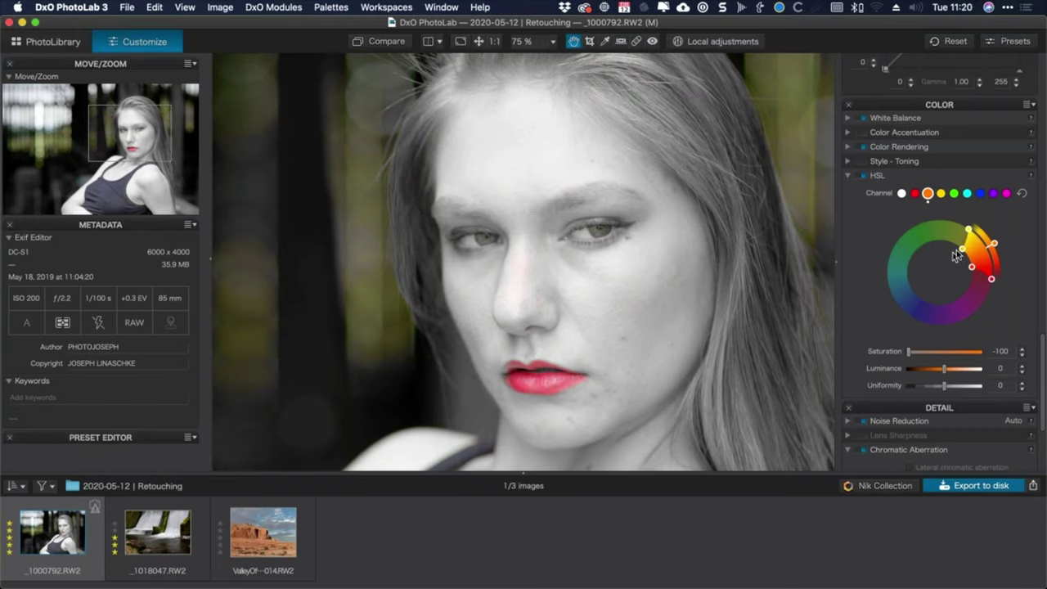
pyautogui.moveTo(962, 248); pyautogui.dragTo(969, 262)
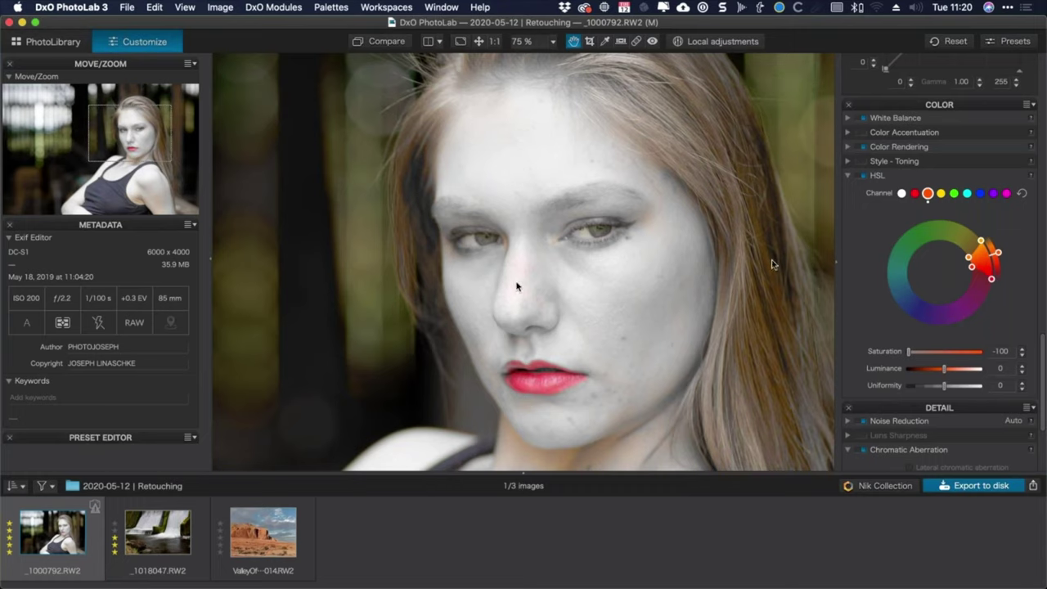
pyautogui.moveTo(965, 273); pyautogui.dragTo(973, 272)
pyautogui.moveTo(128, 144); pyautogui.dragTo(132, 159)
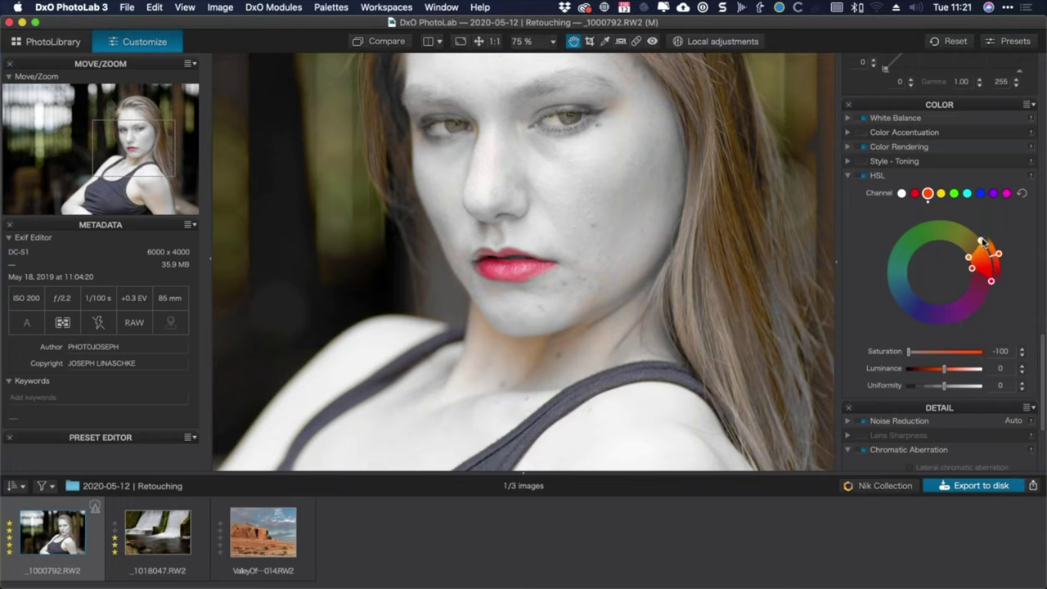
pyautogui.moveTo(984, 243); pyautogui.dragTo(974, 235)
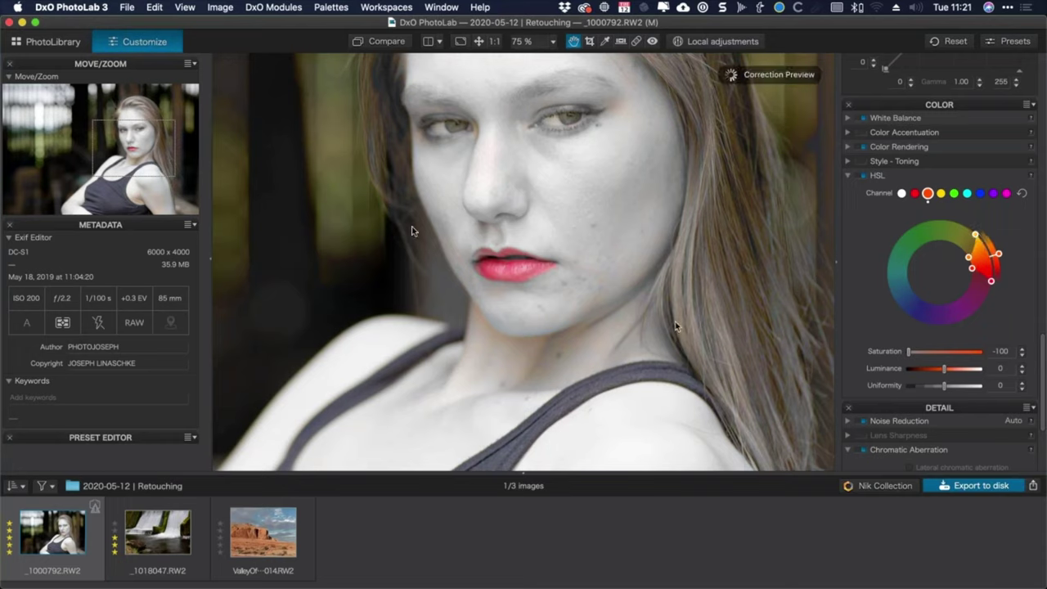
# Reset the orange channel's saturation to 0.
pyautogui.moveTo(131, 149); pyautogui.dragTo(135, 138)
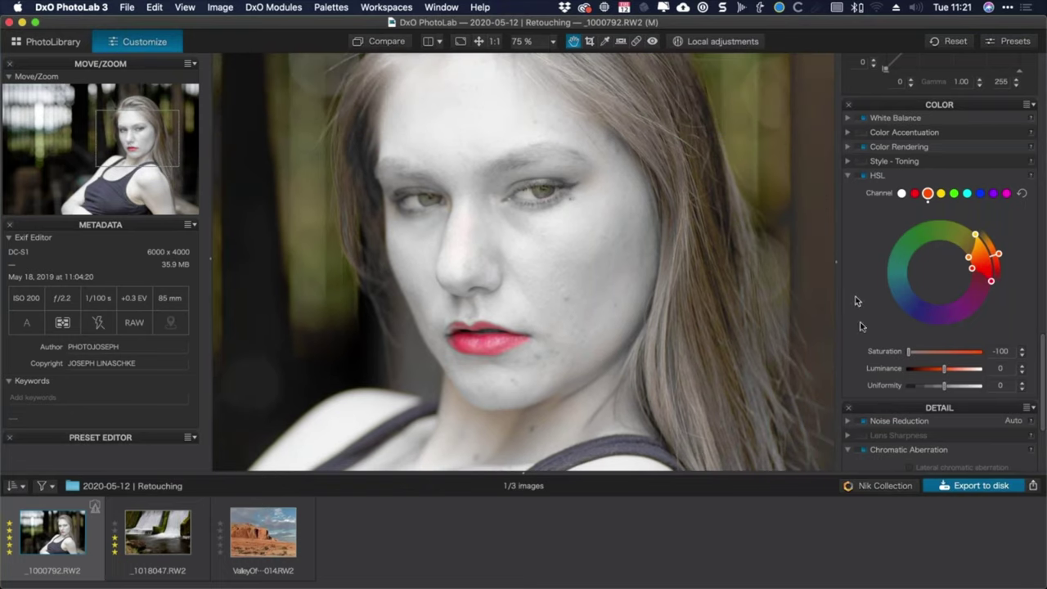
pyautogui.moveTo(908, 351); pyautogui.dragTo(911, 356)
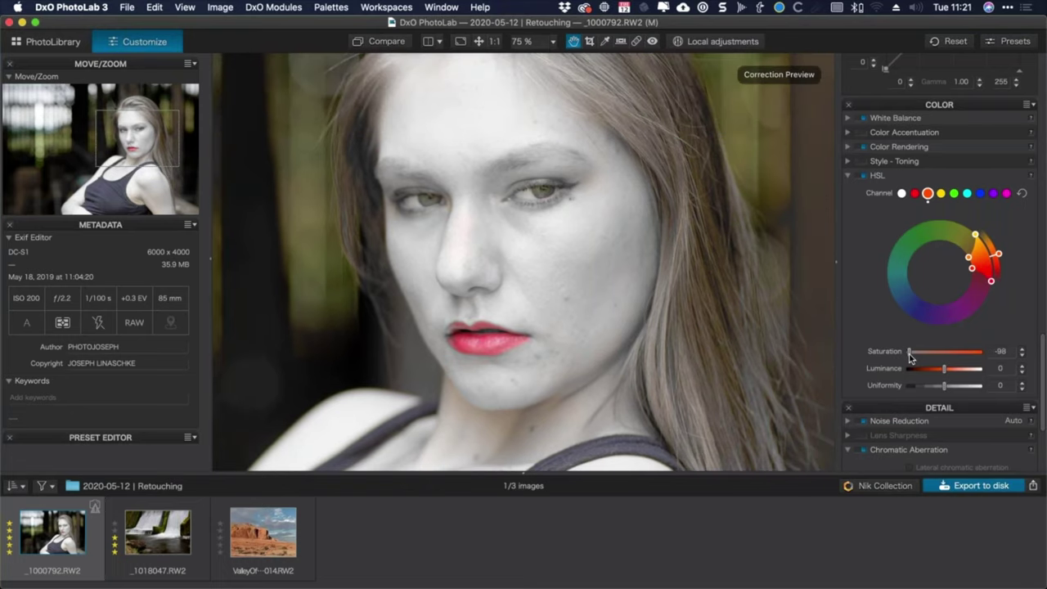
pyautogui.doubleClick(897, 351)
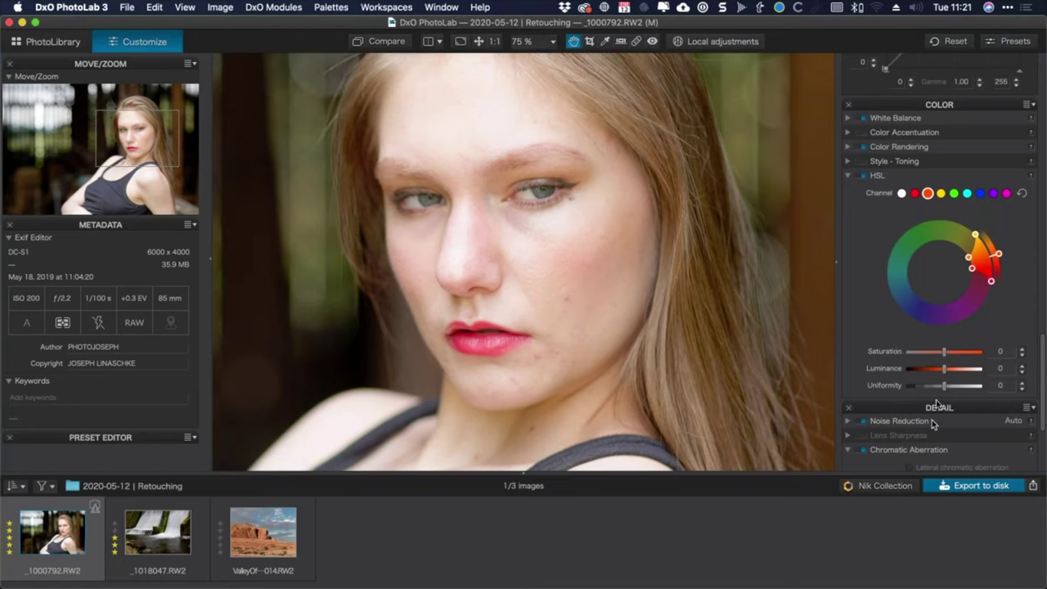
# Set the orange channel's uniformity to 100 and shift its hue slightly toward yellow on the HSL wheel.
pyautogui.moveTo(945, 387); pyautogui.dragTo(1021, 393)
pyautogui.moveTo(999, 256)
pyautogui.mouseDown()
pyautogui.moveTo(990, 239)
pyautogui.moveTo(995, 254)
pyautogui.mouseUp()
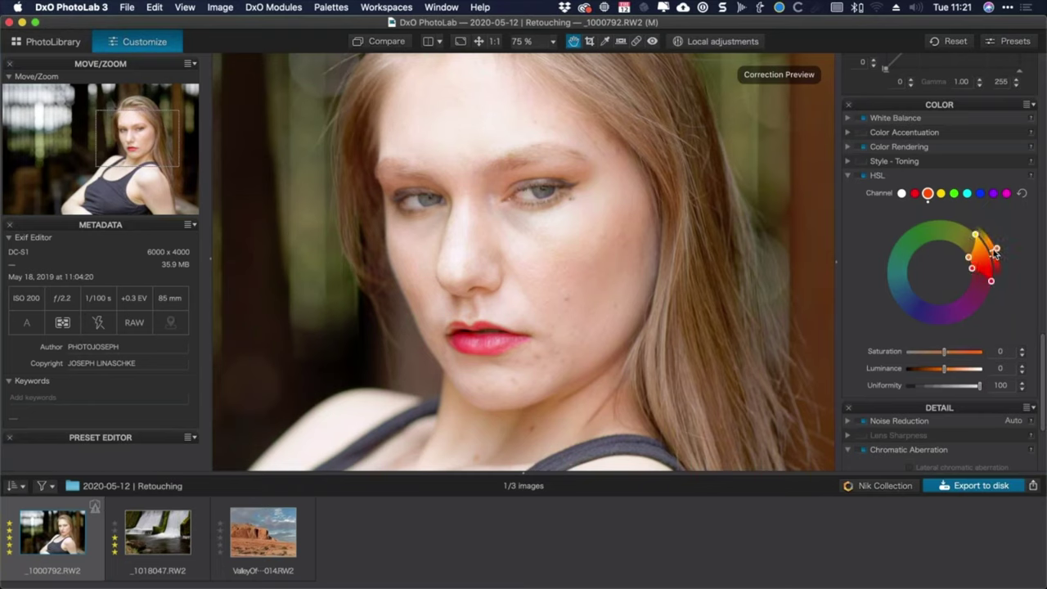
# Raise the orange channel's saturation to 16 and compare the whole portrait with the HSL adjustment off and on.
pyautogui.click(479, 42)
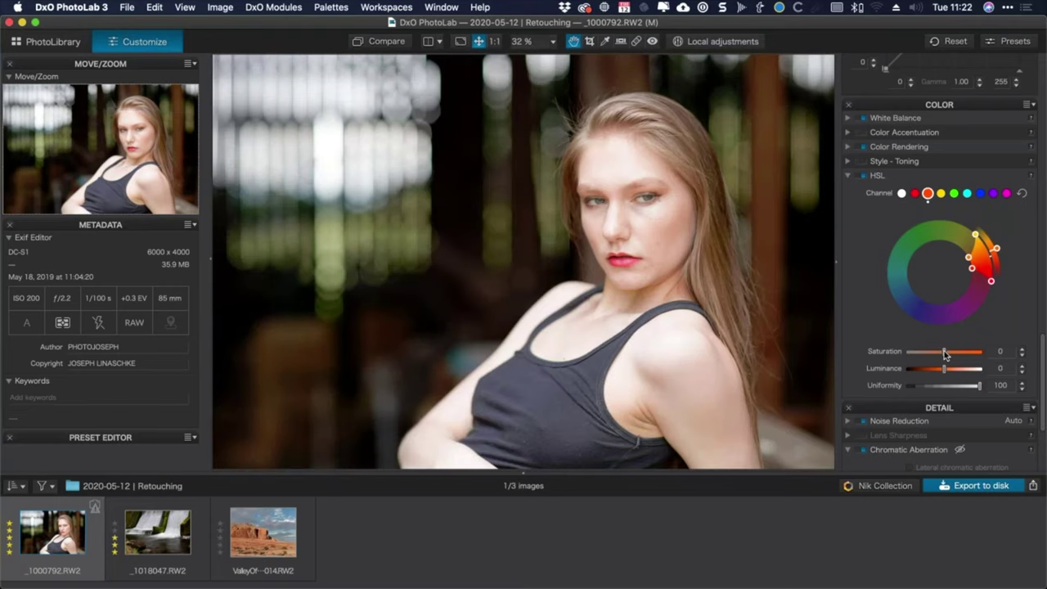
pyautogui.moveTo(945, 353); pyautogui.dragTo(948, 354)
pyautogui.click(863, 176)
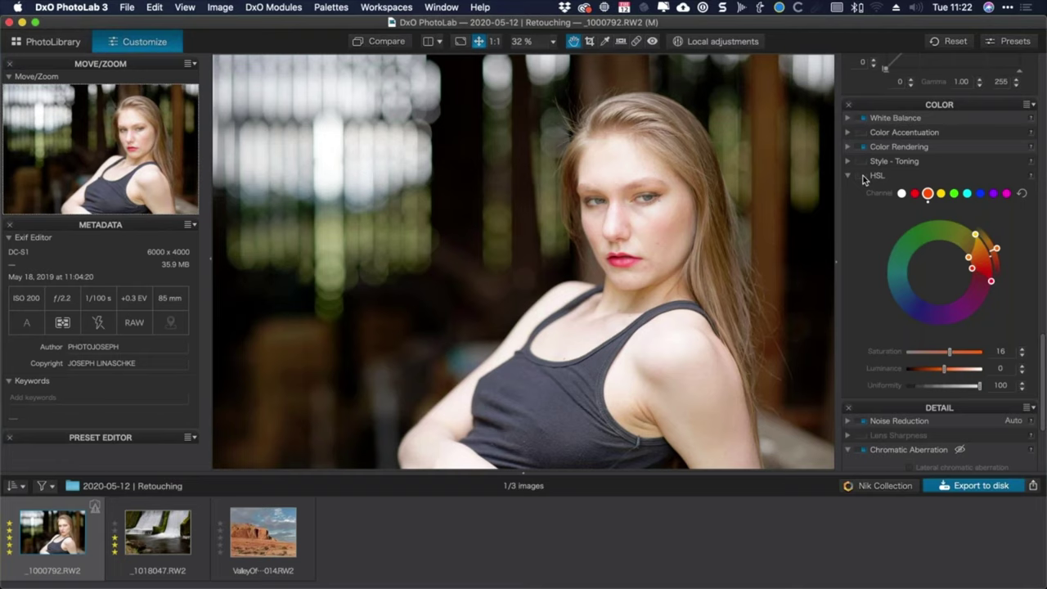
pyautogui.click(862, 176)
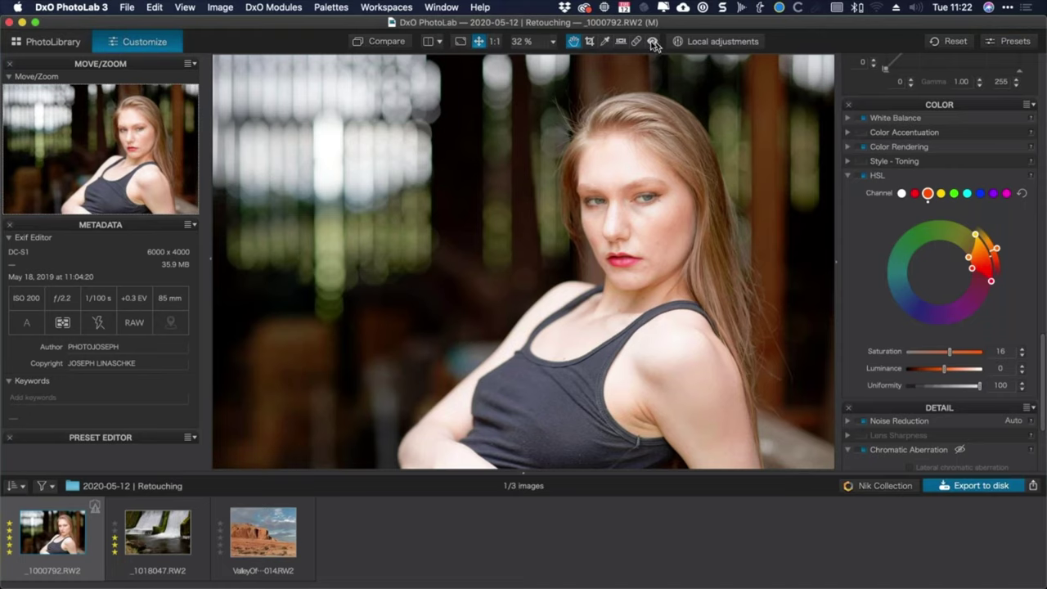
# Examine the skin blemishes on the forehead, cheek and chin at 100 % zoom.
pyautogui.click(554, 41)
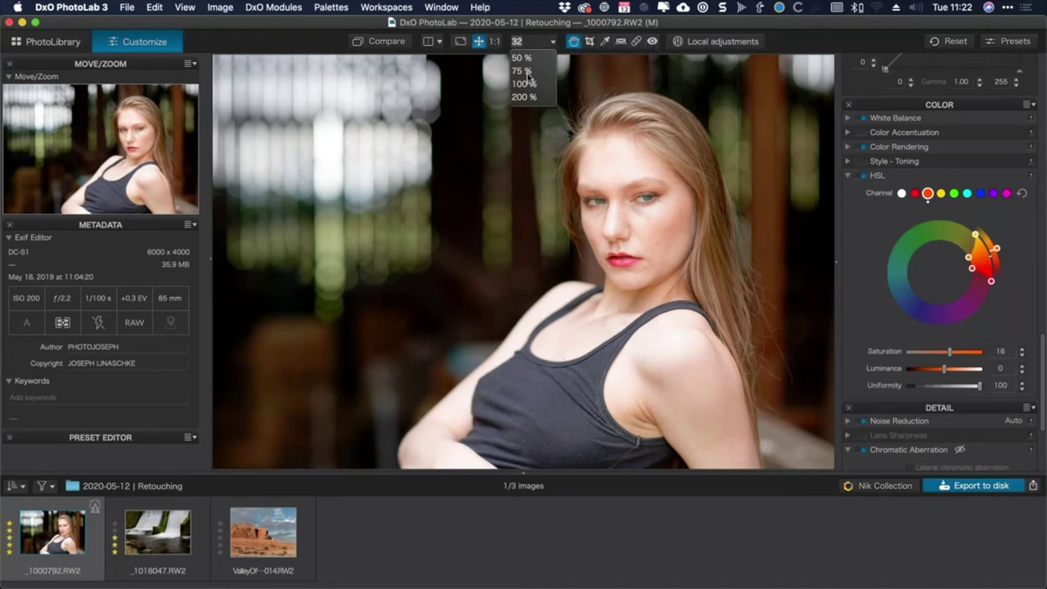
pyautogui.click(528, 72)
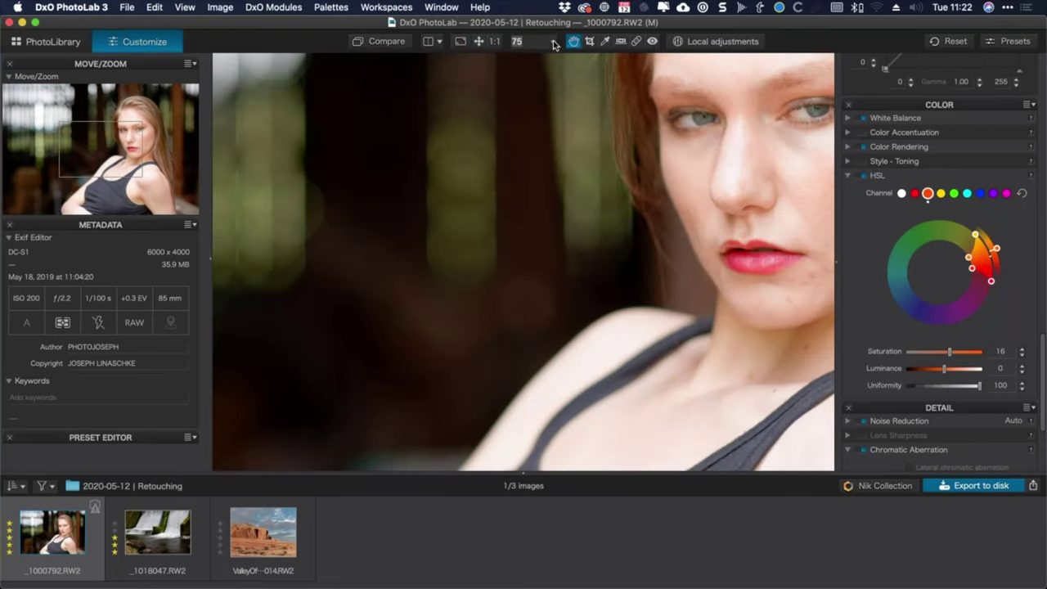
pyautogui.click(495, 41)
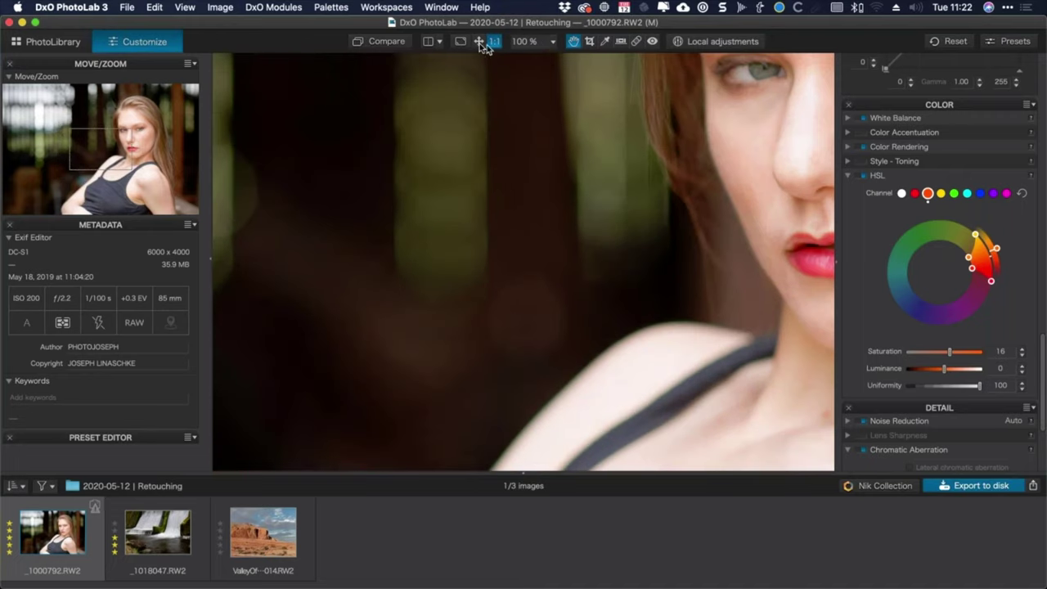
pyautogui.moveTo(783, 158); pyautogui.dragTo(509, 290)
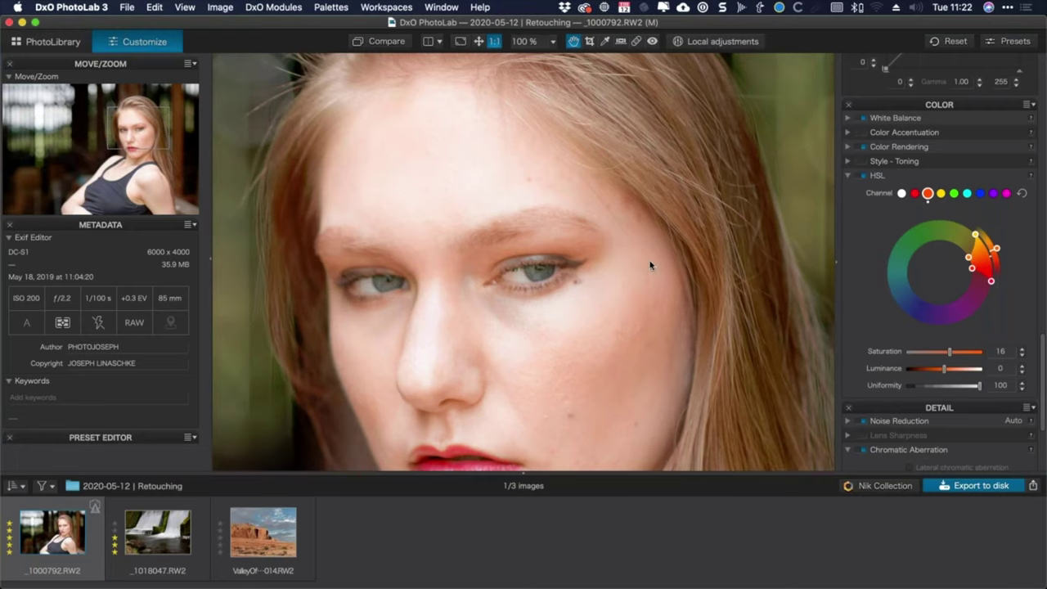
pyautogui.moveTo(650, 264); pyautogui.dragTo(644, 231)
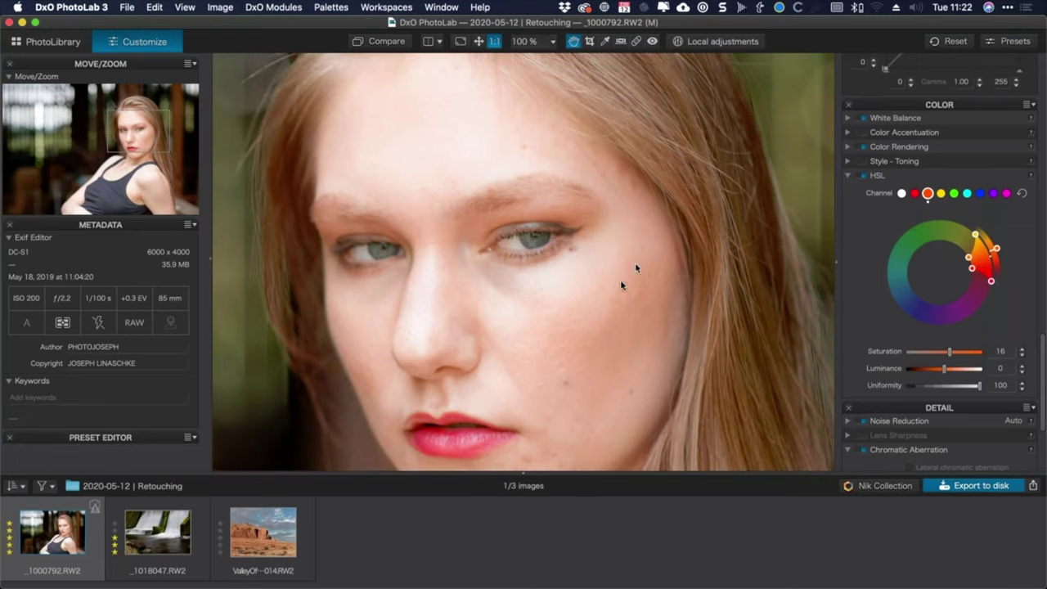
pyautogui.scroll(-3, 591, 319)
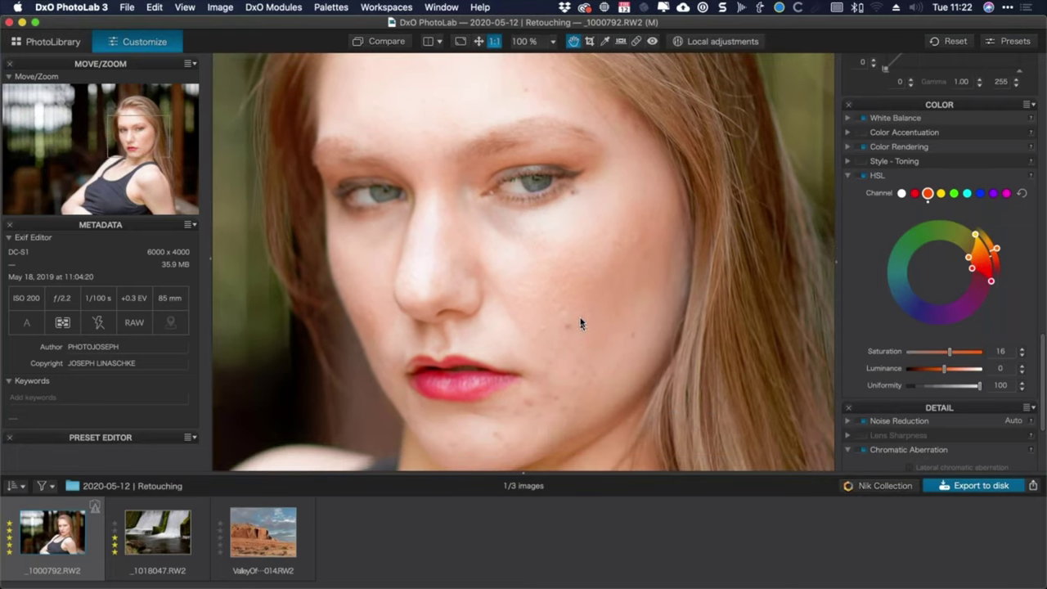
pyautogui.scroll(-1, 564, 343)
pyautogui.scroll(1, 572, 297)
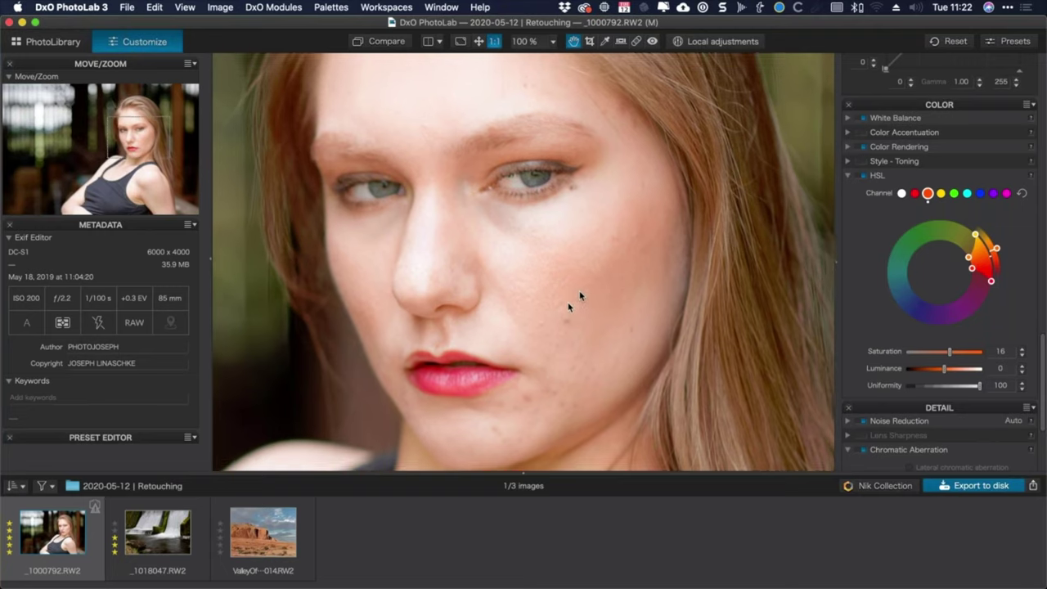
pyautogui.scroll(1, 570, 307)
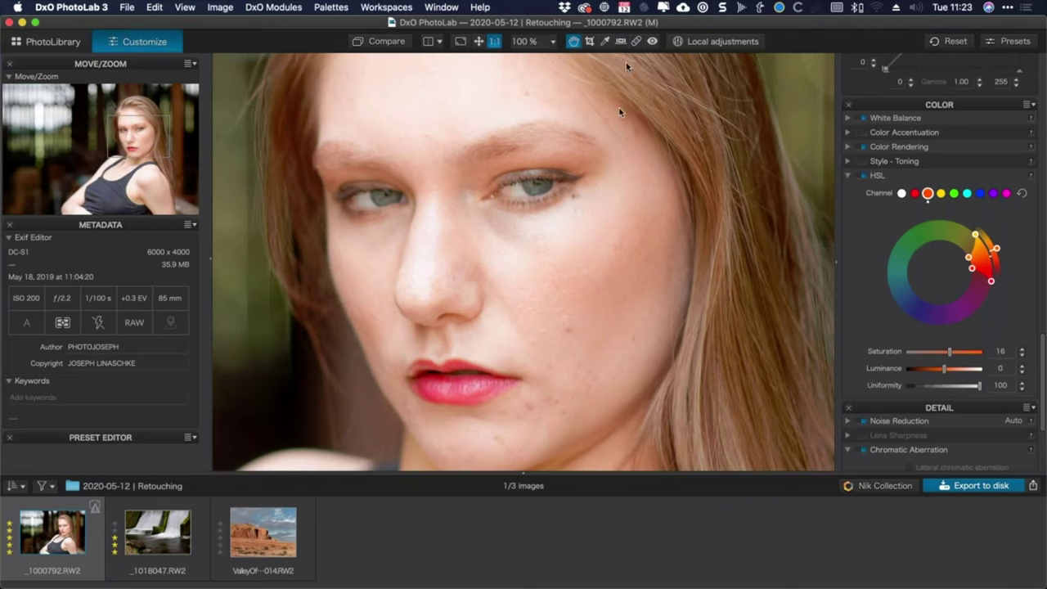
# Repair the small forehead blemishes above the eyebrow and the spot near the temple hairline with the Repair tool at size 24.
pyautogui.click(636, 41)
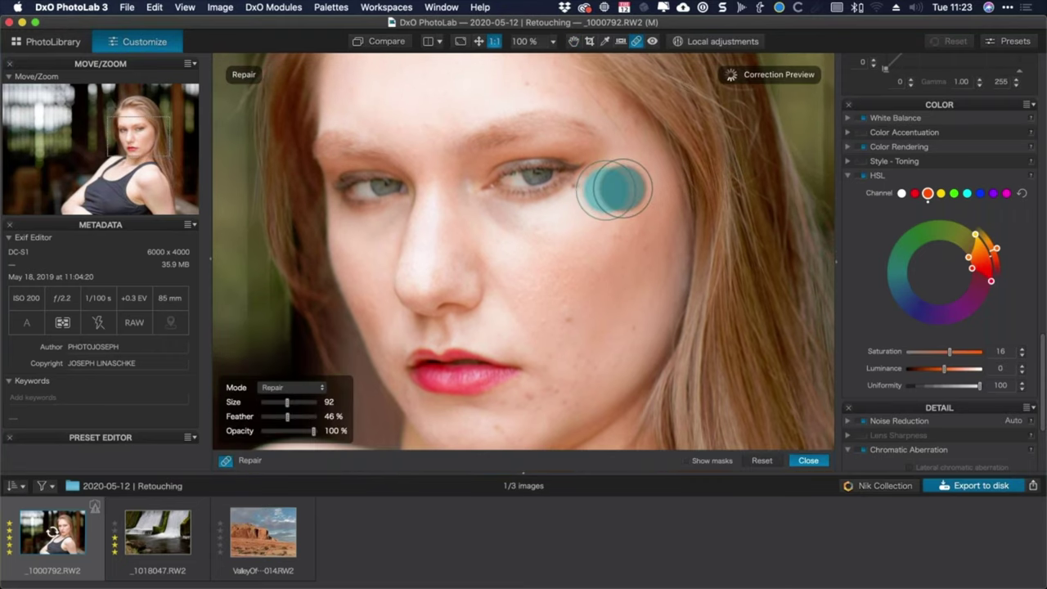
pyautogui.scroll(5, 629, 139)
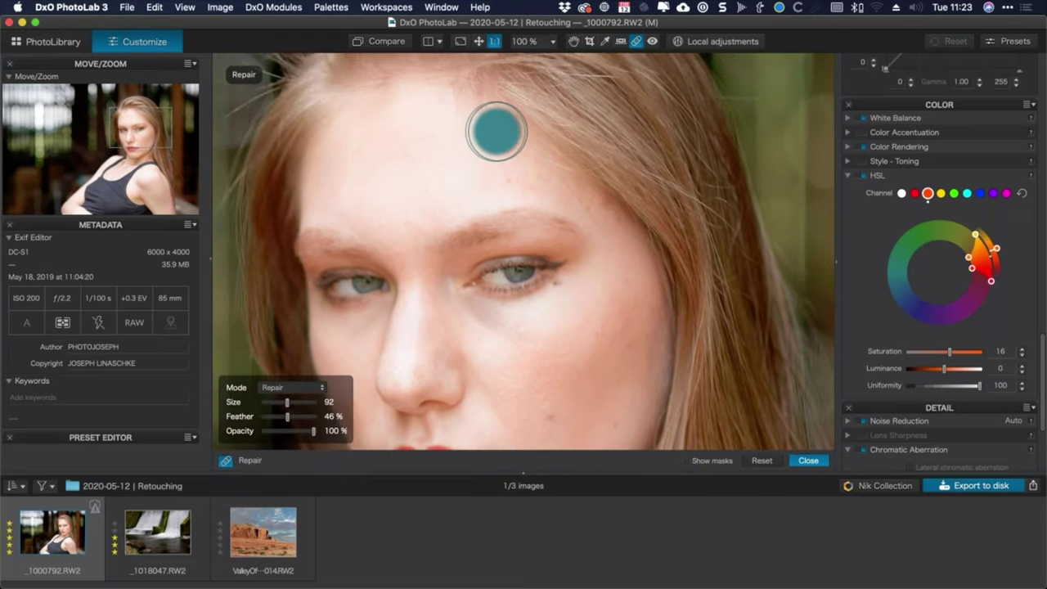
pyautogui.scroll(3, 497, 131)
pyautogui.press('space')
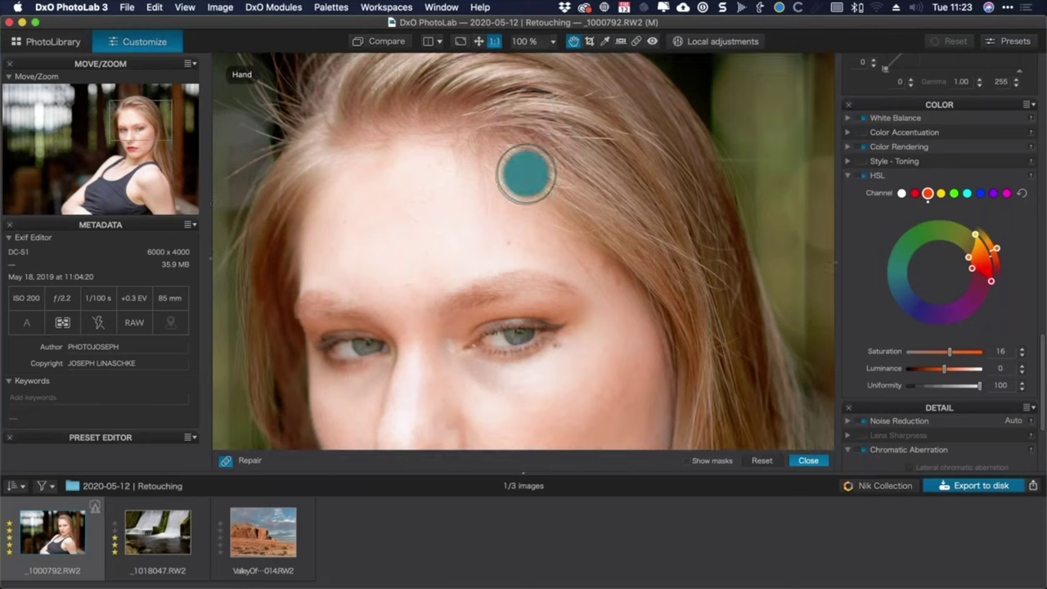
pyautogui.moveTo(526, 173); pyautogui.dragTo(526, 71)
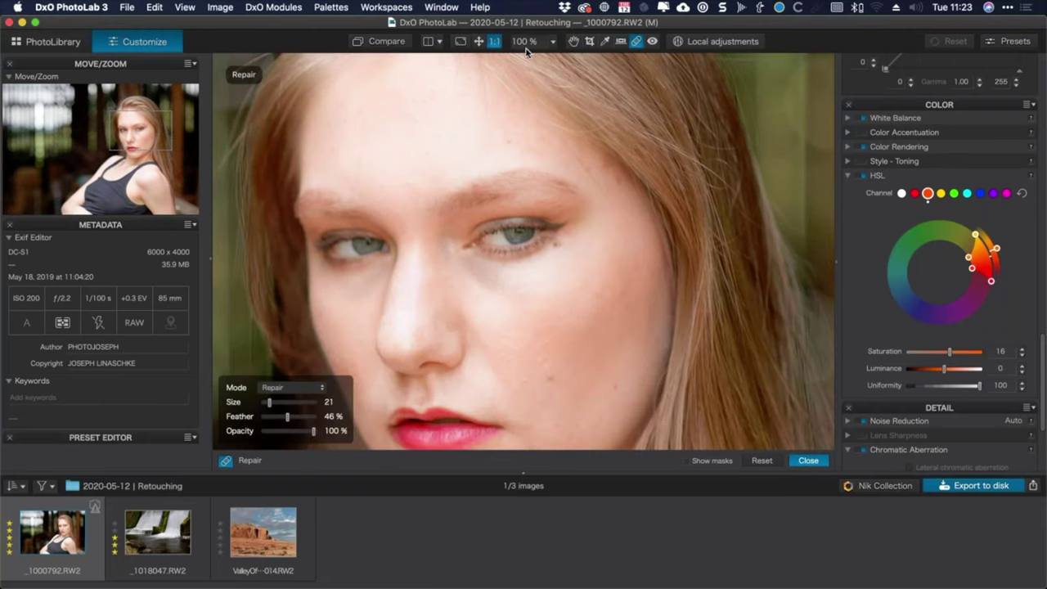
pyautogui.click(552, 41)
pyautogui.click(543, 99)
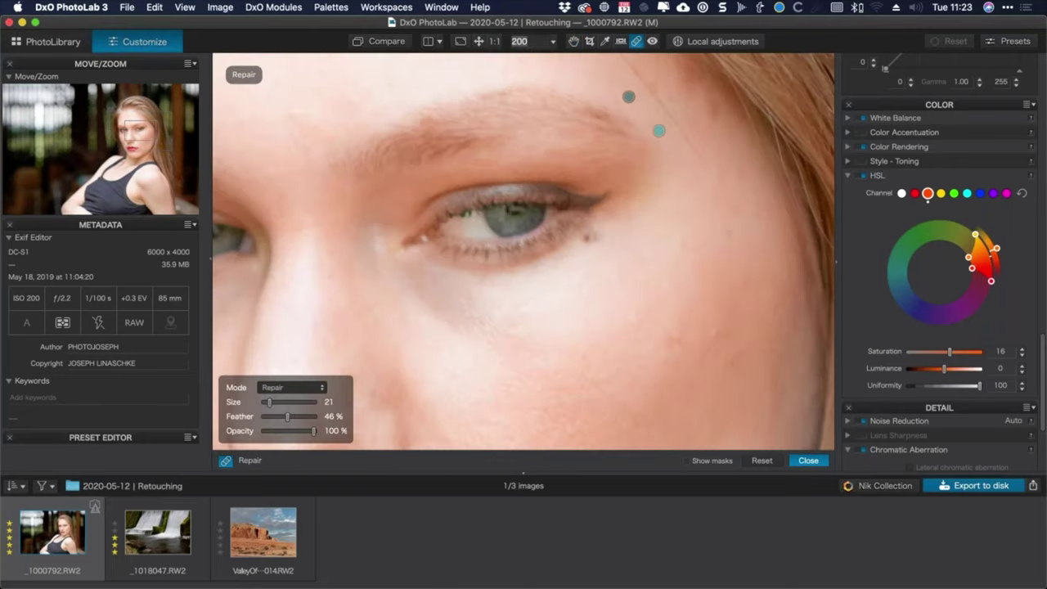
pyautogui.moveTo(623, 110); pyautogui.dragTo(525, 222)
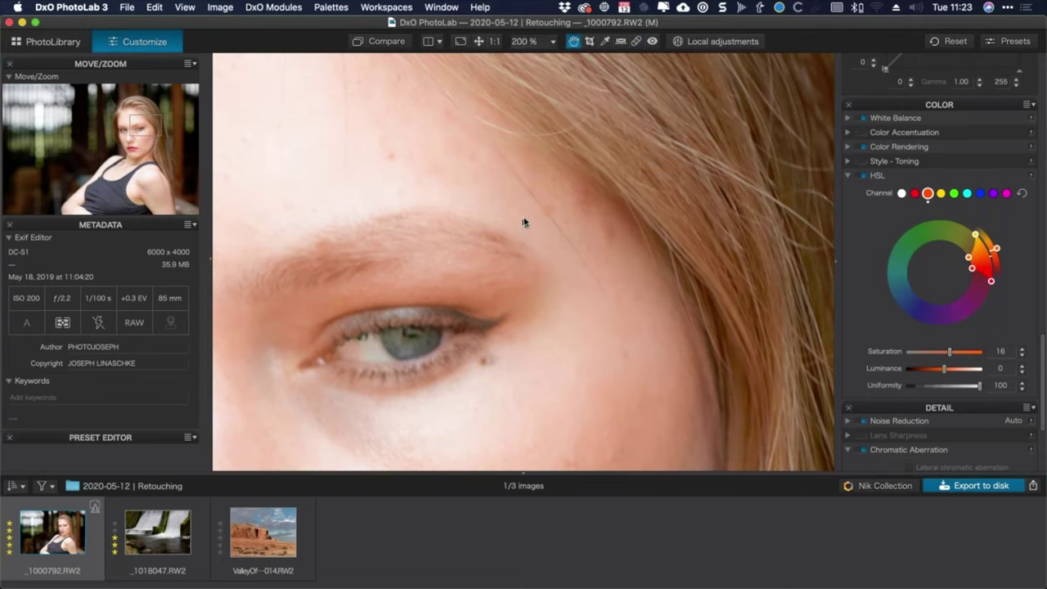
pyautogui.click(639, 43)
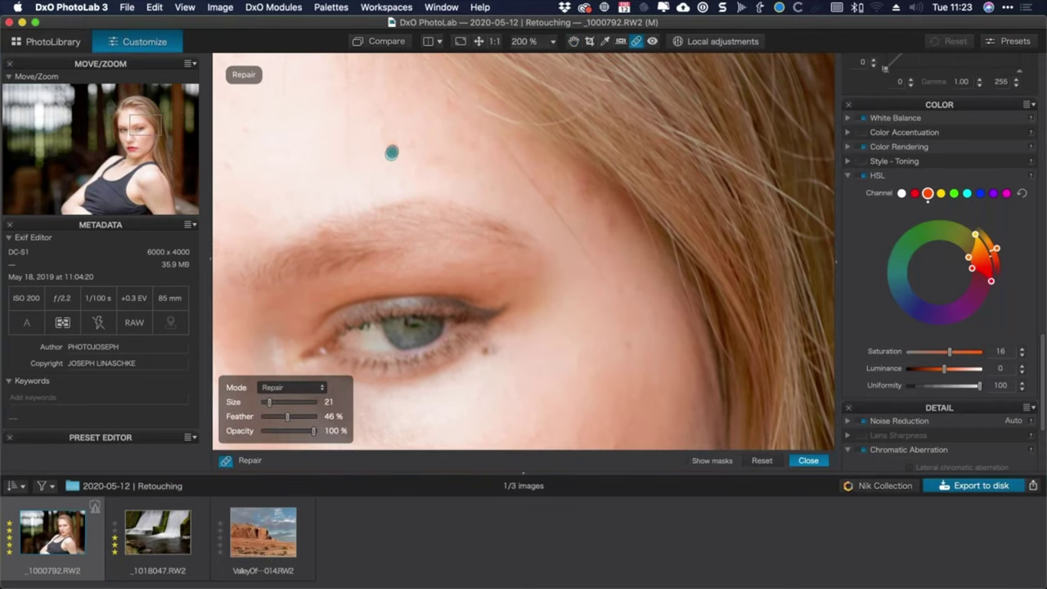
pyautogui.scroll(3, 393, 147)
pyautogui.moveTo(407, 173); pyautogui.dragTo(434, 183)
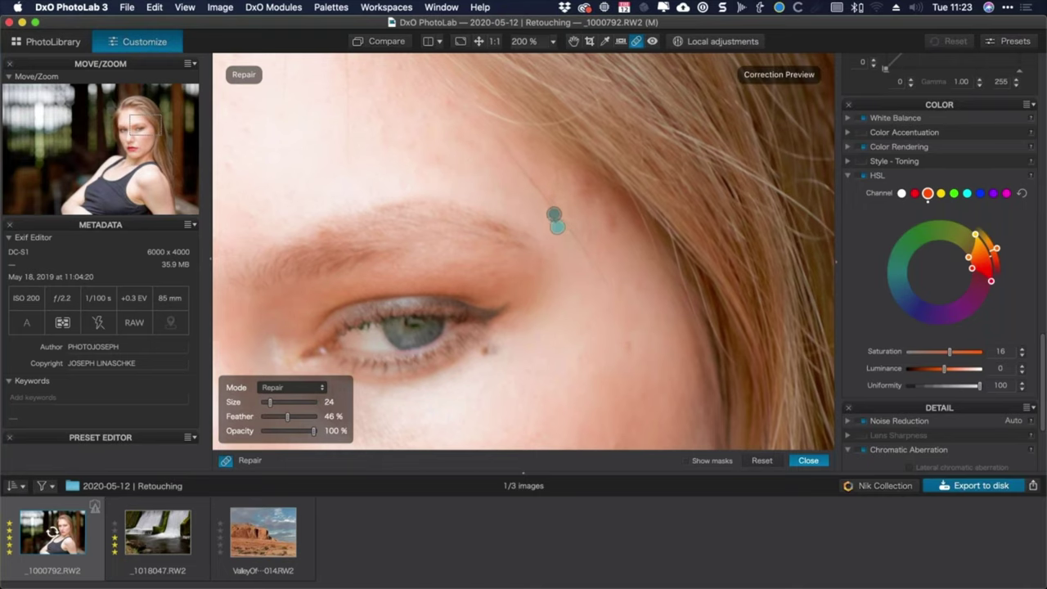
pyautogui.moveTo(610, 224); pyautogui.dragTo(612, 248)
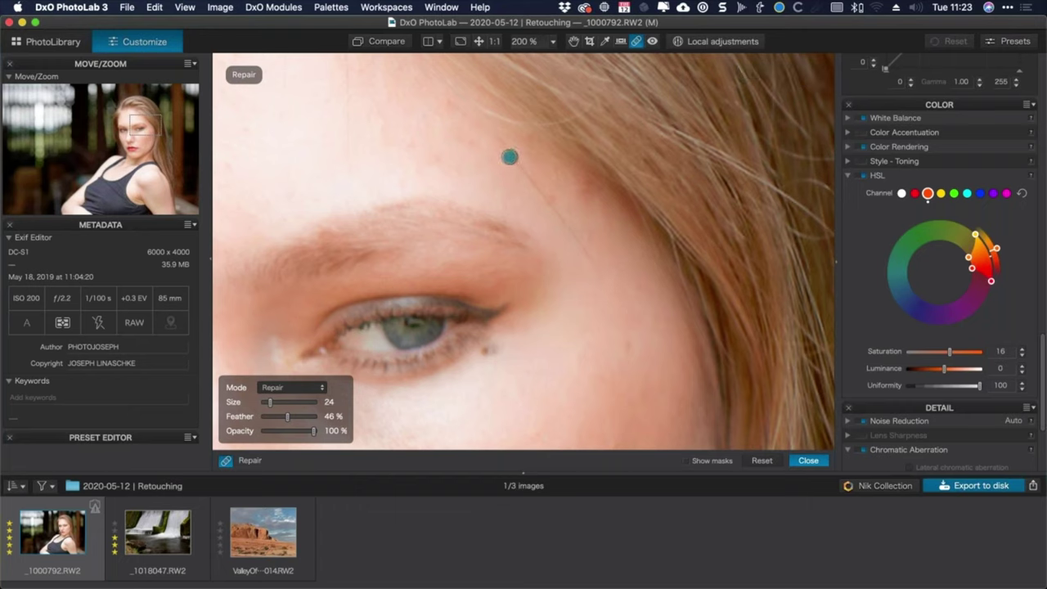
# Paint out the stray hair across the temple with a size 19 Repair brush, and select that stroke with the masks shown.
pyautogui.scroll(-5, 509, 154)
pyautogui.moveTo(509, 152)
pyautogui.mouseDown()
pyautogui.moveTo(598, 266)
pyautogui.moveTo(609, 307)
pyautogui.mouseUp()
pyautogui.click(685, 460)
pyautogui.click(507, 151)
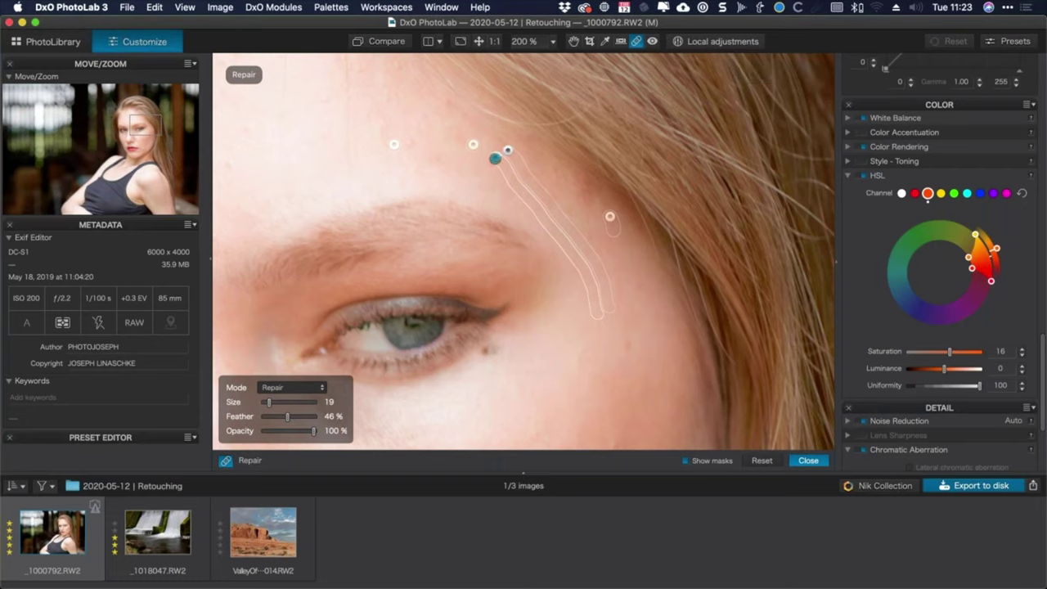
# Try moving the stray-hair repair's target area up onto the hair and check the image with the masks hidden.
pyautogui.moveTo(508, 151); pyautogui.dragTo(587, 90)
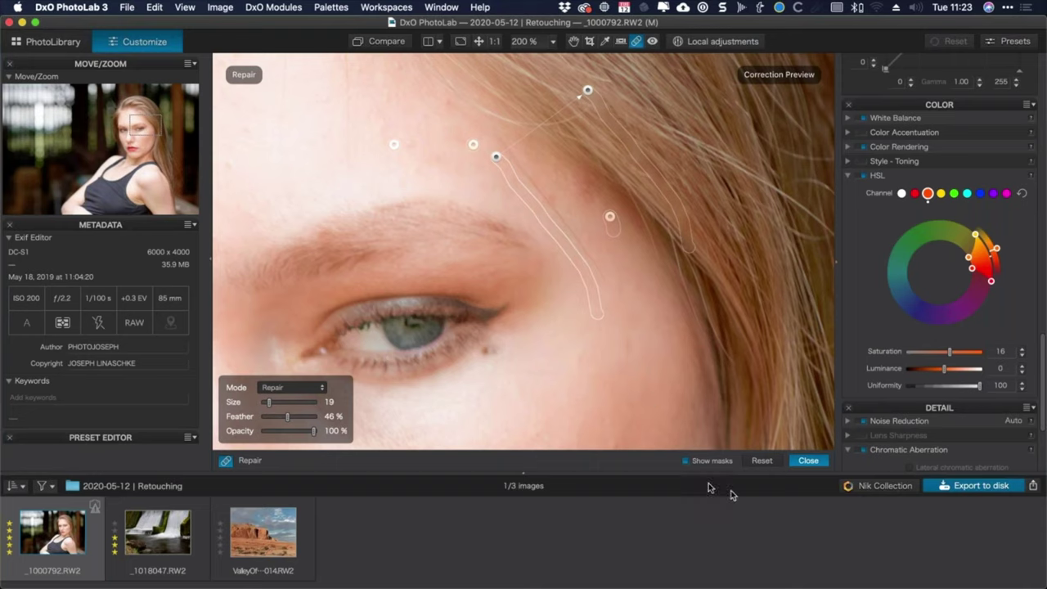
pyautogui.click(685, 461)
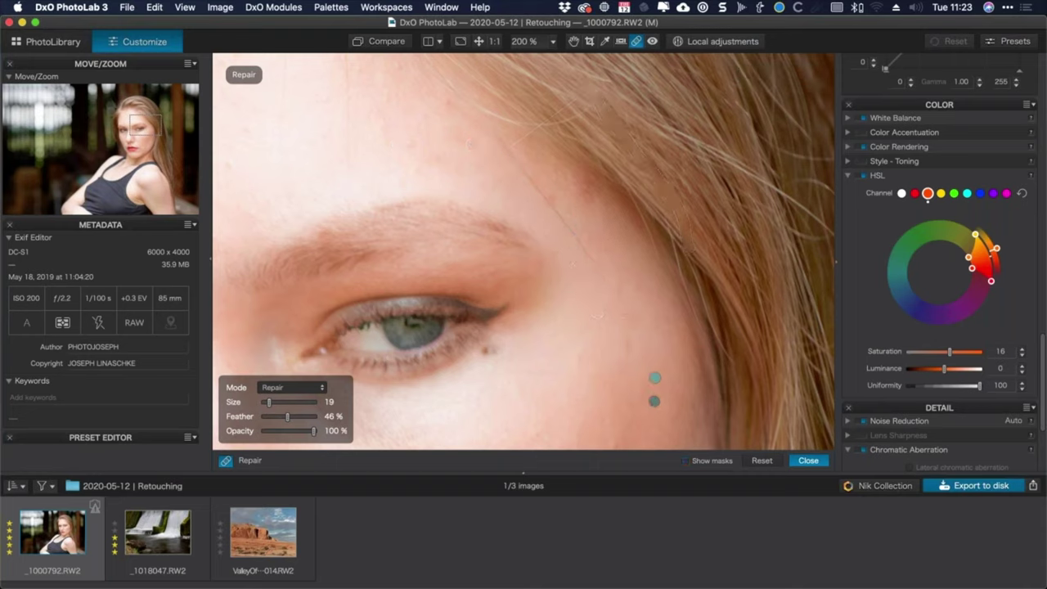
pyautogui.click(685, 461)
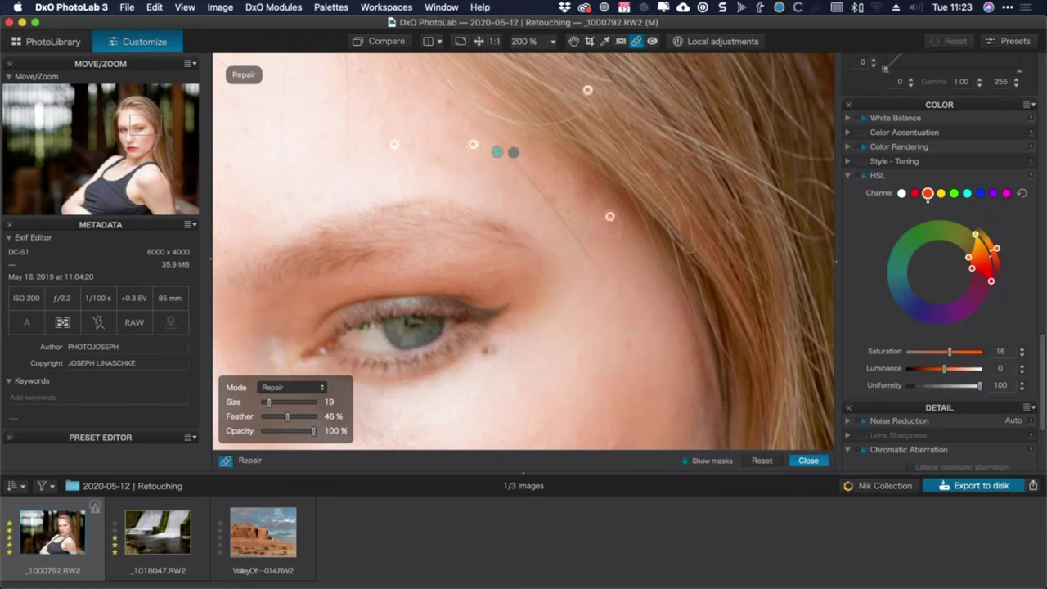
# Try using the hair strands as the source area for the temple repair and check it without masks.
pyautogui.click(588, 90)
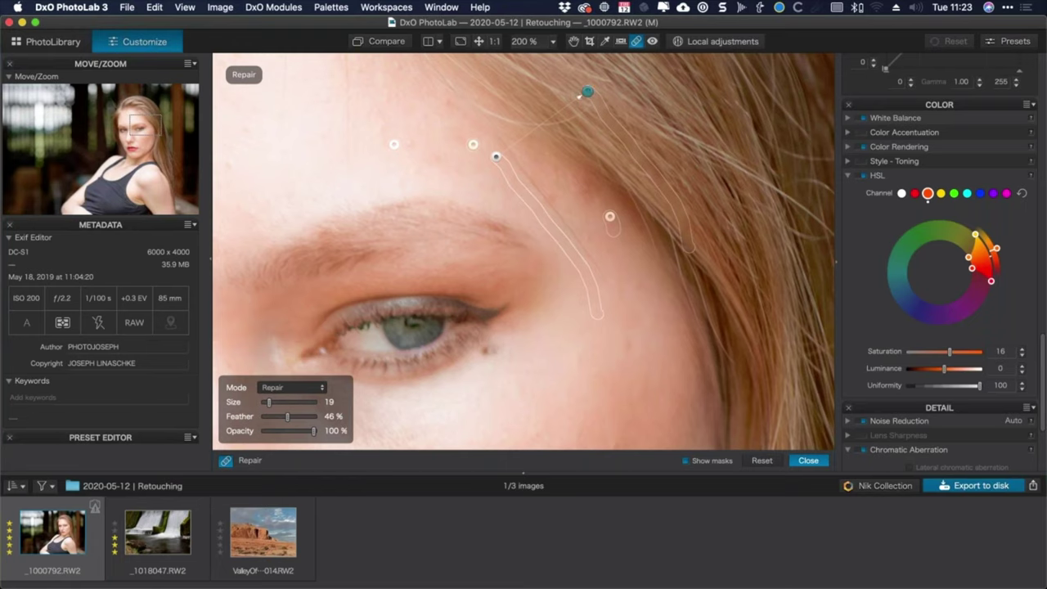
pyautogui.moveTo(585, 92)
pyautogui.mouseDown()
pyautogui.moveTo(494, 158)
pyautogui.moveTo(595, 98)
pyautogui.mouseUp()
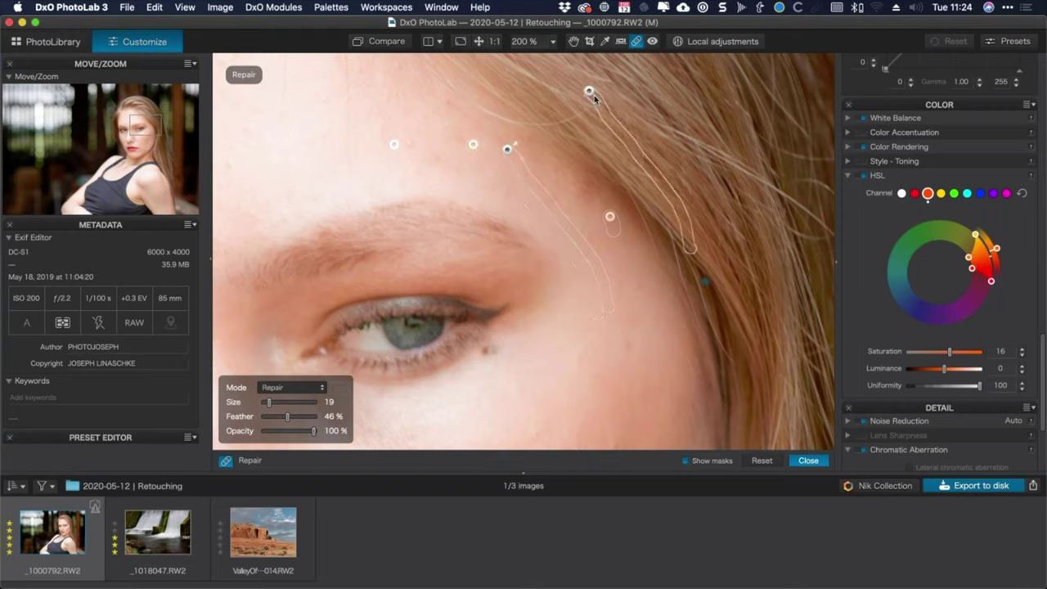
pyautogui.click(701, 462)
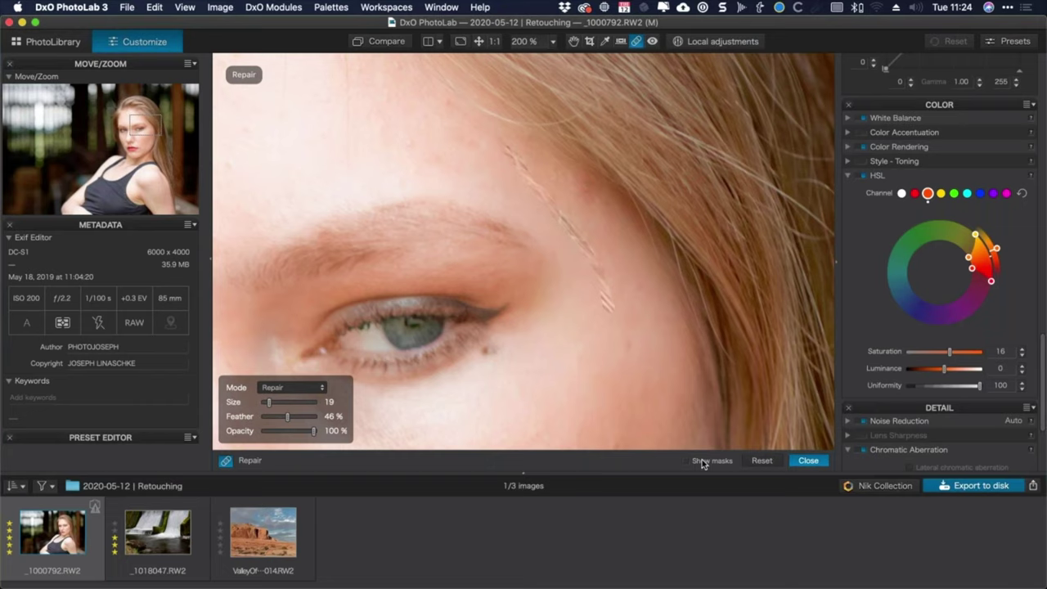
# Move the temple repair's source area back onto the clean skin beside the stray hair and hide the masks.
pyautogui.click(702, 462)
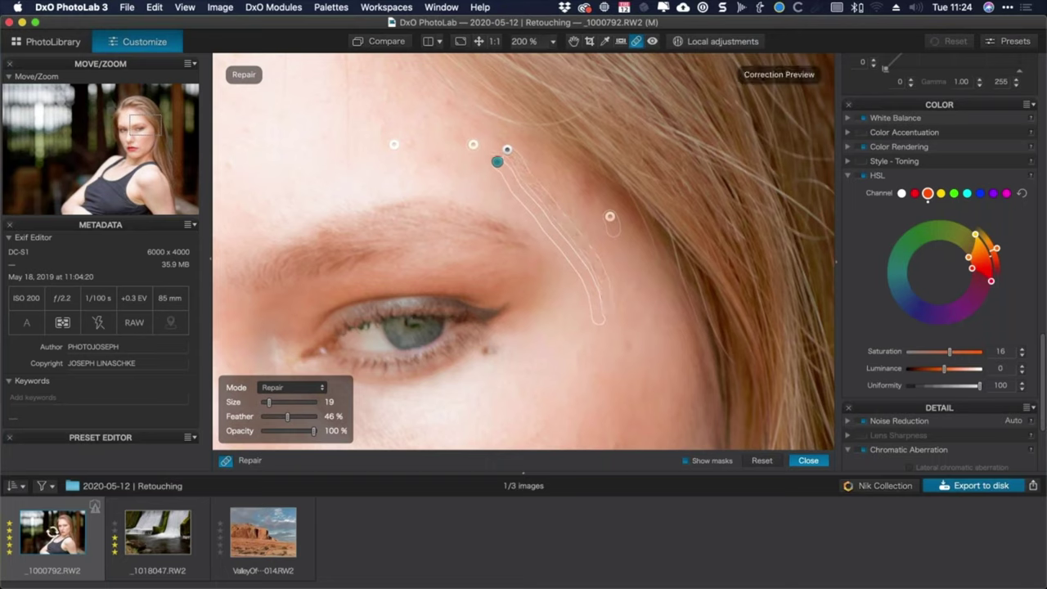
pyautogui.click(708, 461)
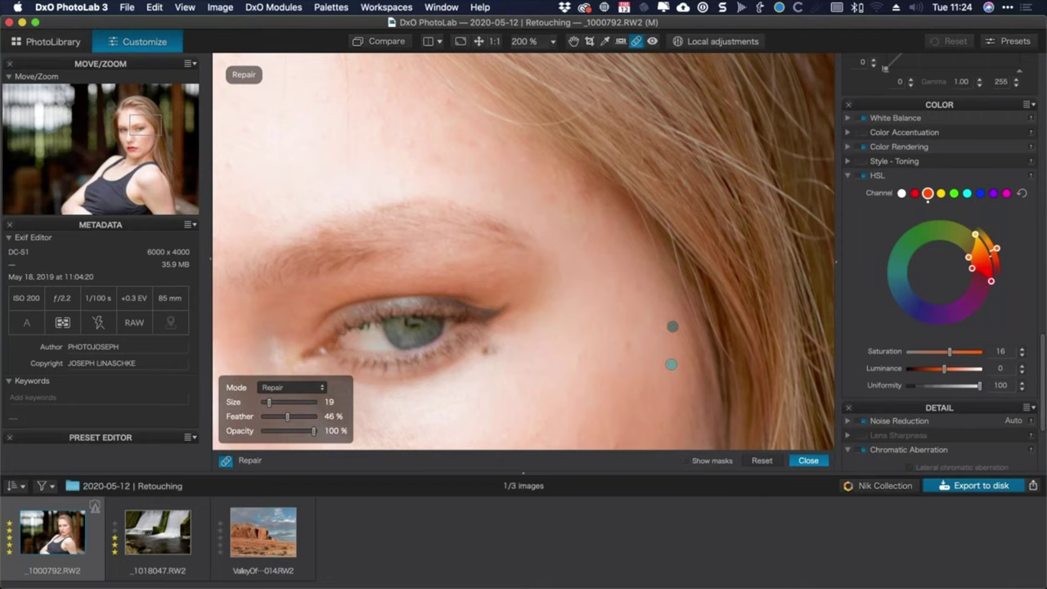
# Repair a small blemish on the cheek and go over the cheek skin with a Repair brush sized between 19 and 24.
pyautogui.scroll(-5, 673, 327)
pyautogui.click(605, 319)
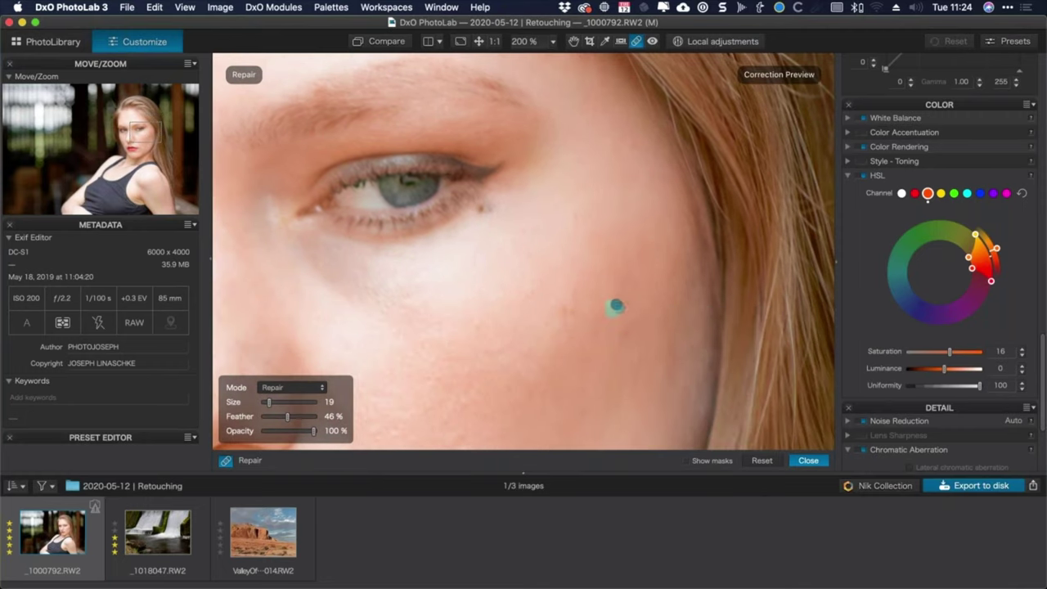
pyautogui.scroll(-5, 617, 336)
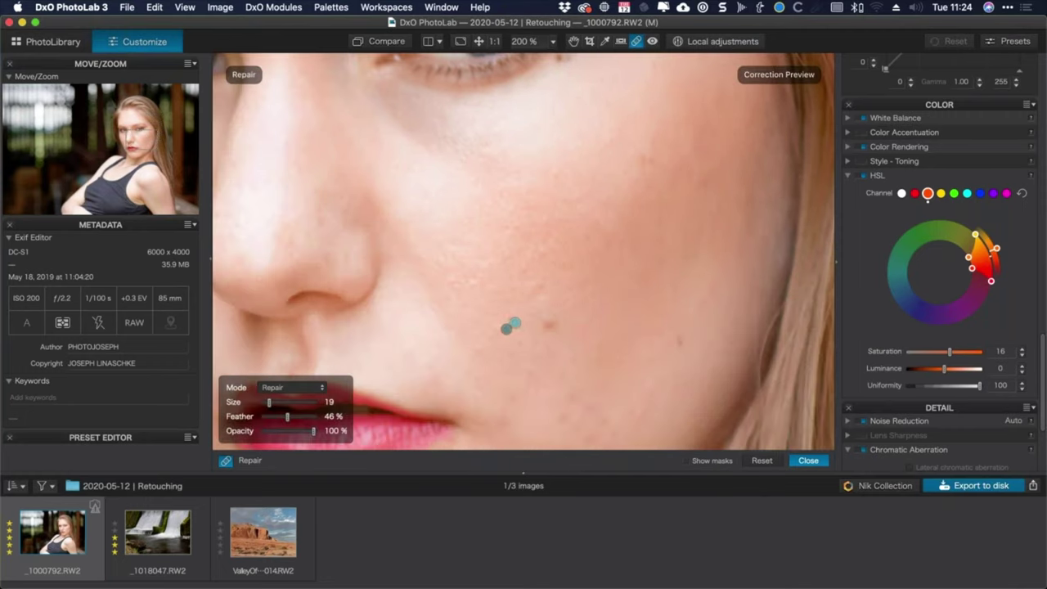
pyautogui.scroll(2, 482, 352)
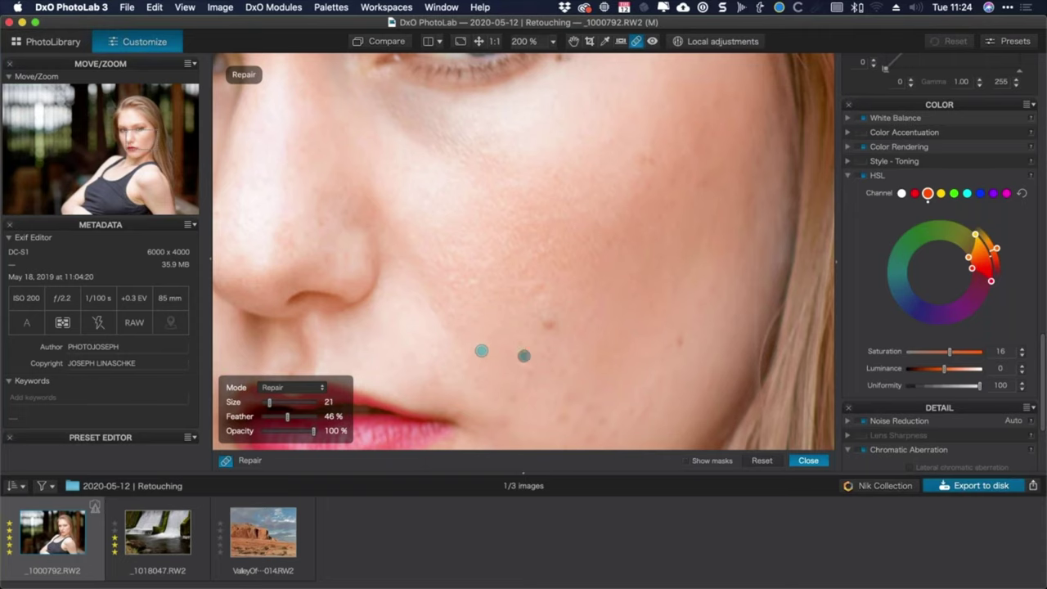
pyautogui.scroll(-2, 636, 297)
pyautogui.hscroll(1, 635, 297)
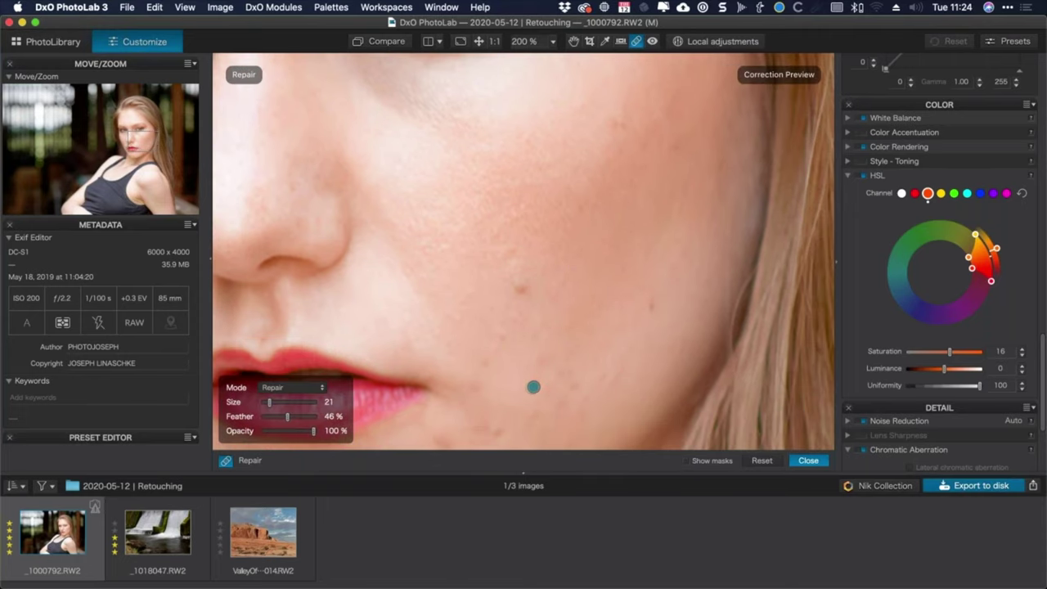
pyautogui.scroll(-2, 533, 387)
pyautogui.scroll(3, 528, 334)
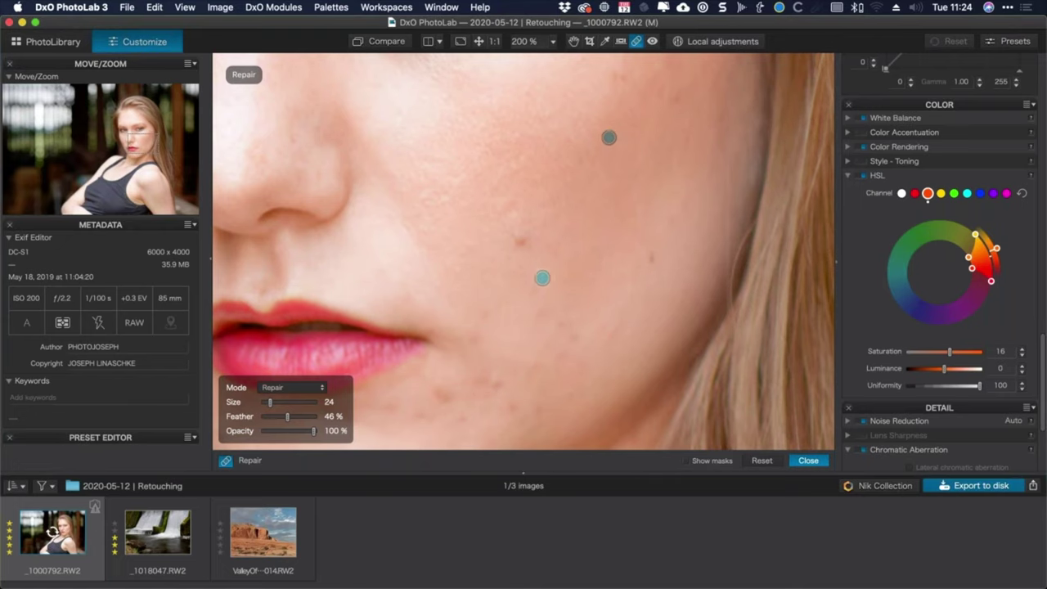
pyautogui.scroll(6, 542, 278)
pyautogui.scroll(-4, 488, 246)
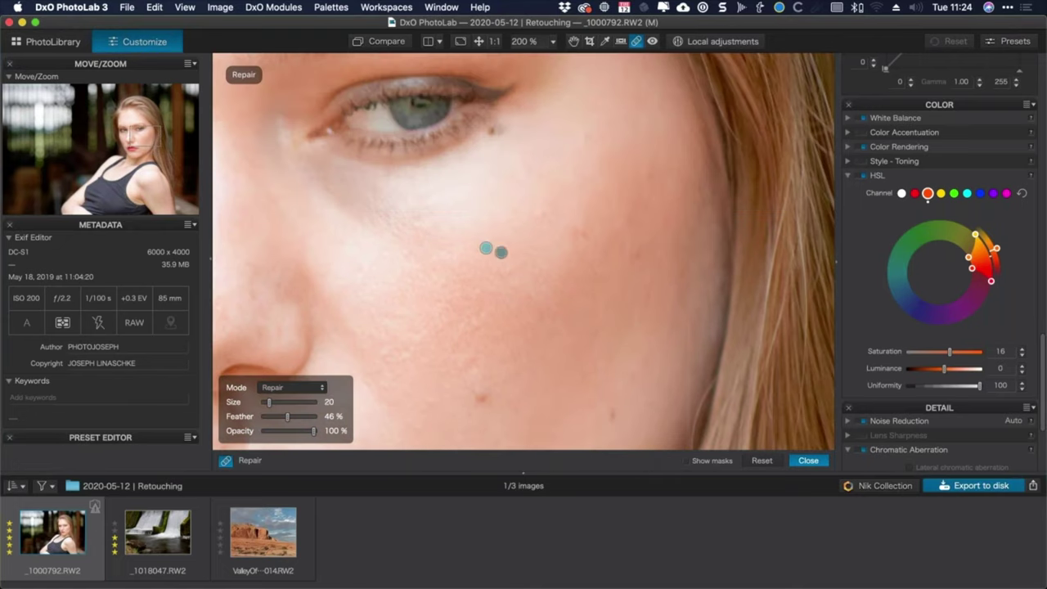
pyautogui.scroll(4, 565, 213)
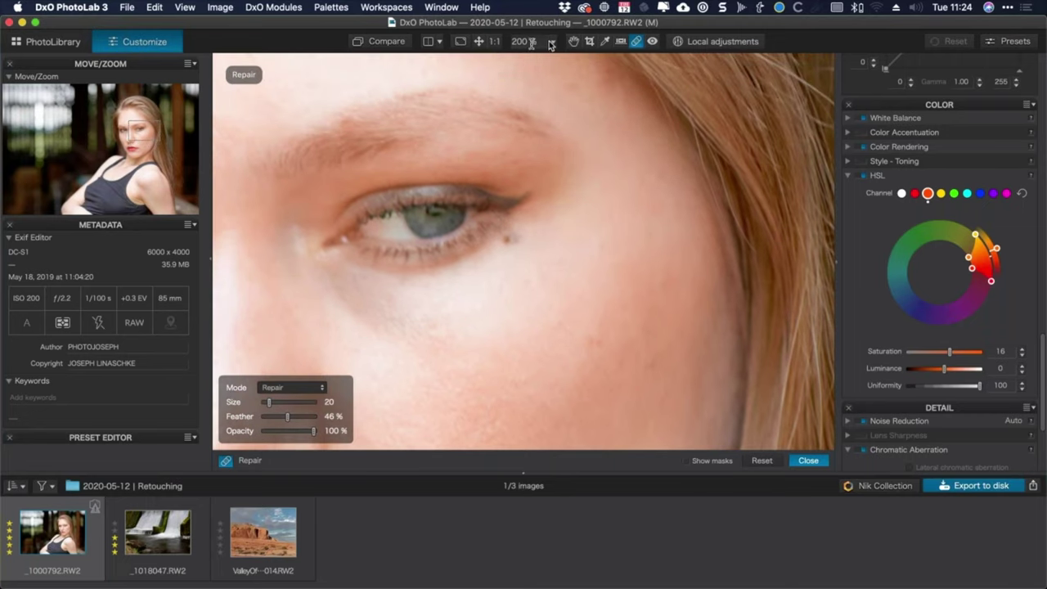
# Zoom to 400% on the smudge beside the mole at the outer eye corner and set the Repair brush to size 34, feather 36%.
pyautogui.click(510, 42)
pyautogui.press('Return')
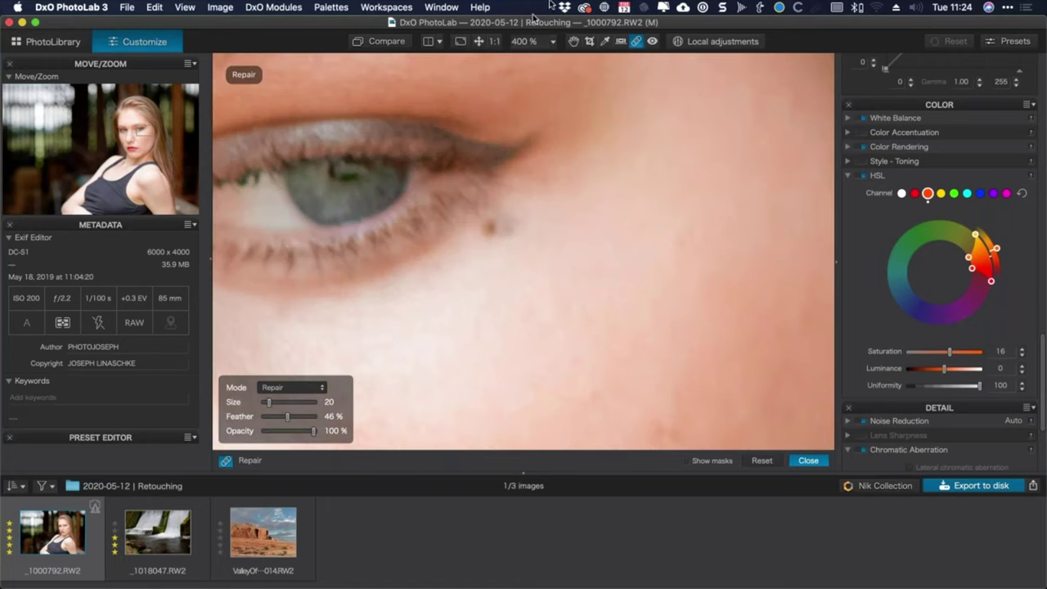
pyautogui.click(573, 43)
pyautogui.moveTo(610, 206); pyautogui.dragTo(622, 243)
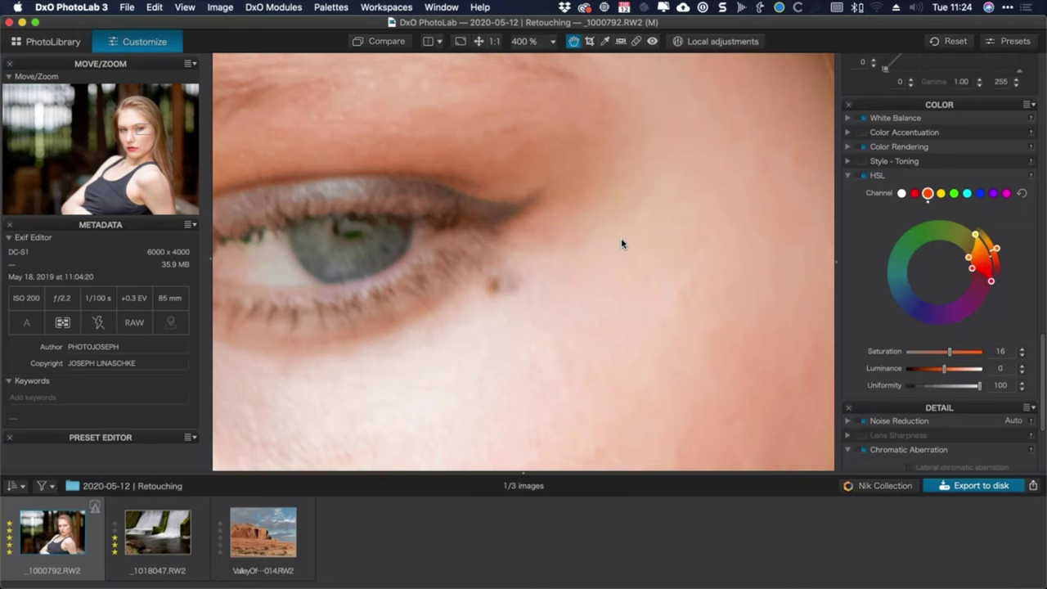
pyautogui.click(636, 41)
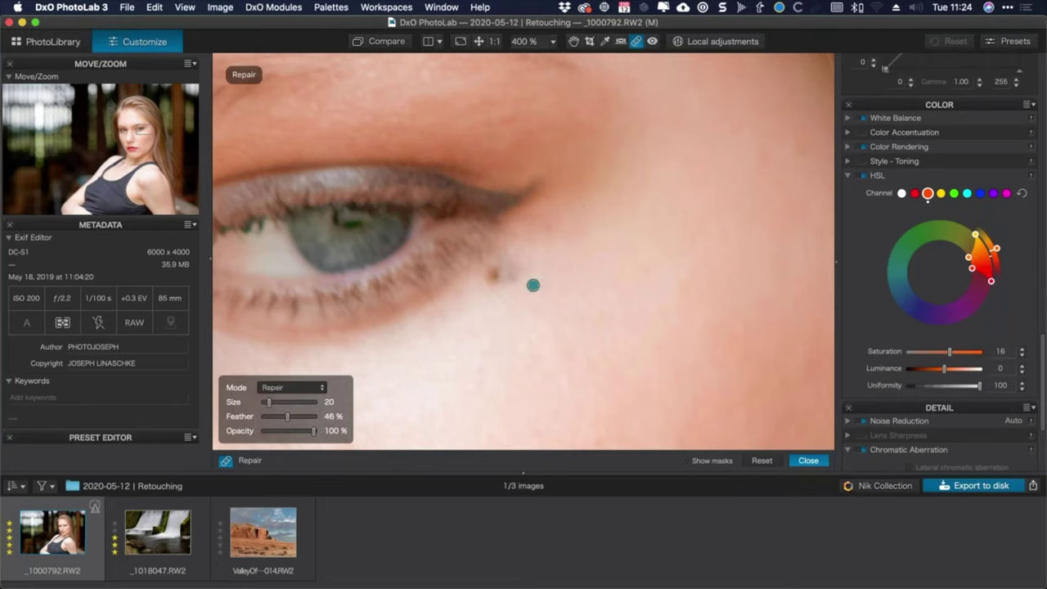
pyautogui.moveTo(515, 277); pyautogui.dragTo(536, 275)
pyautogui.scroll(5, 537, 275)
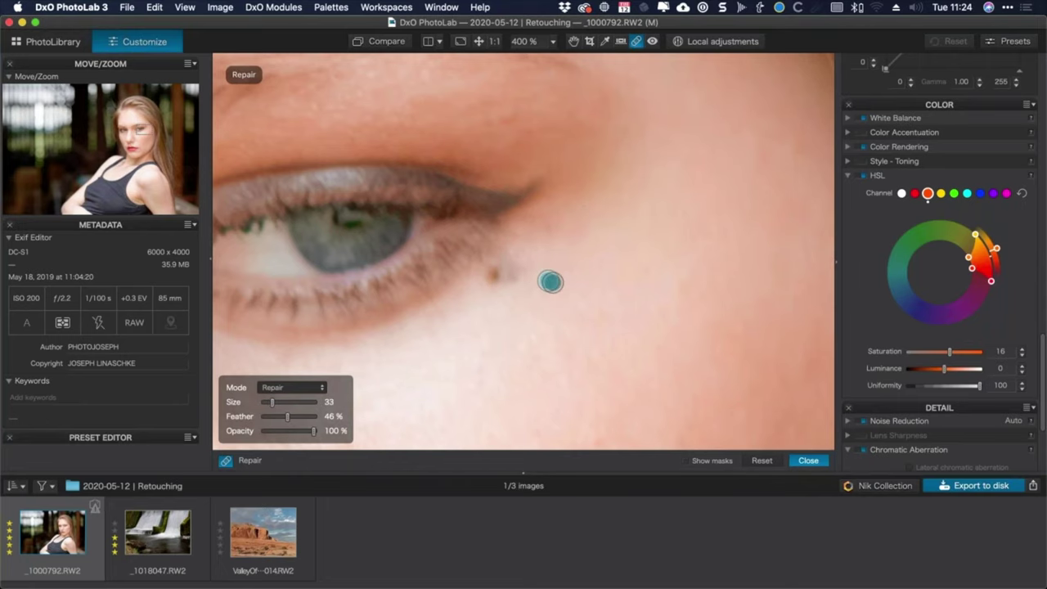
pyautogui.scroll(-1, 554, 282)
pyautogui.scroll(-8, 554, 282)
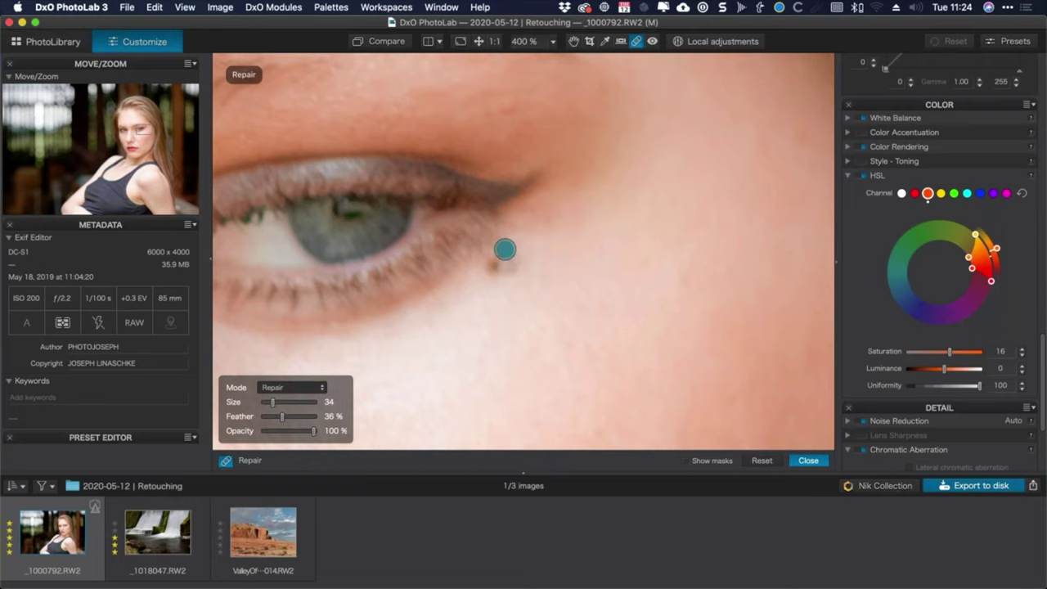
# Paint a repair stroke over the smudge beside the mole with the masks shown, and check the result with the masks hidden.
pyautogui.click(686, 460)
pyautogui.moveTo(506, 249)
pyautogui.mouseDown()
pyautogui.moveTo(509, 283)
pyautogui.moveTo(518, 252)
pyautogui.mouseUp()
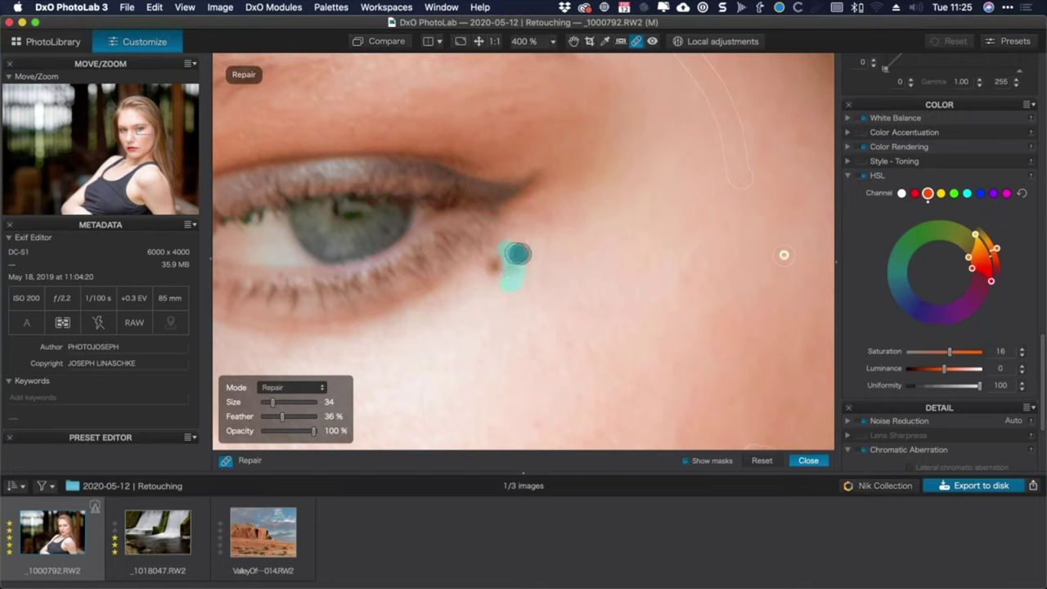
pyautogui.click(684, 461)
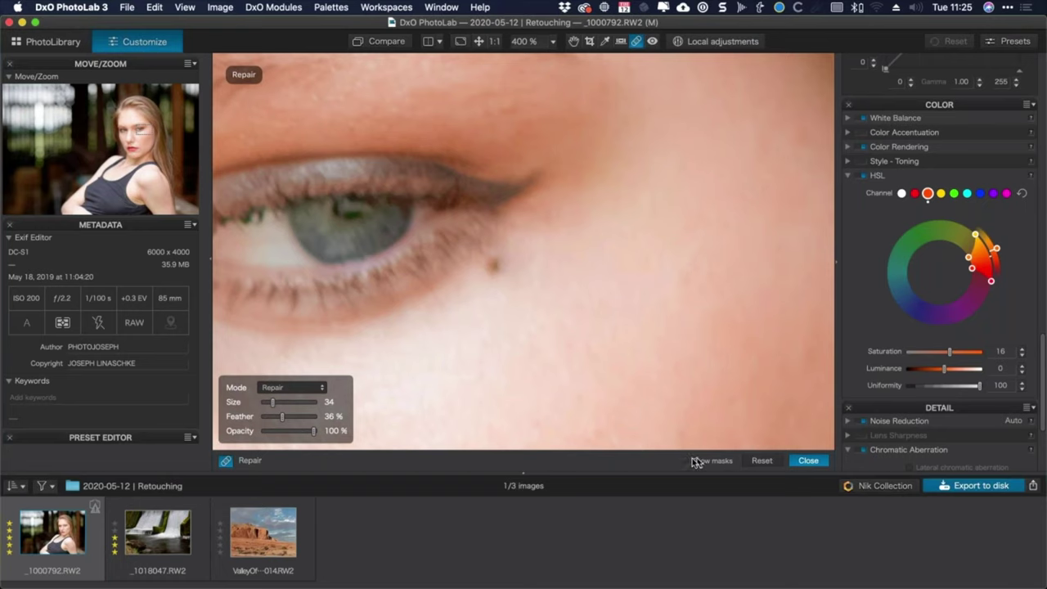
pyautogui.click(507, 245)
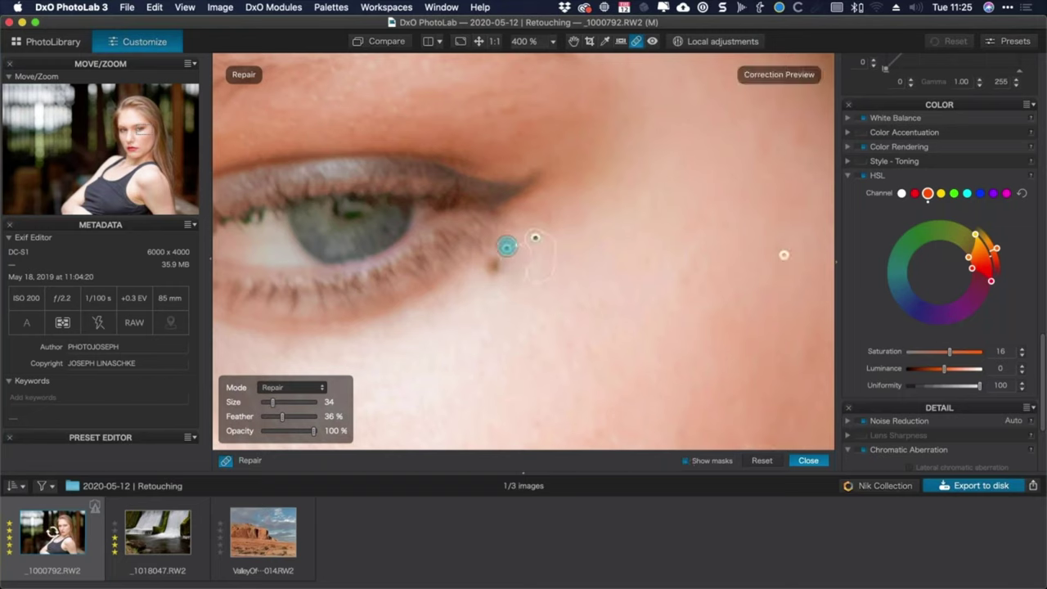
pyautogui.click(686, 460)
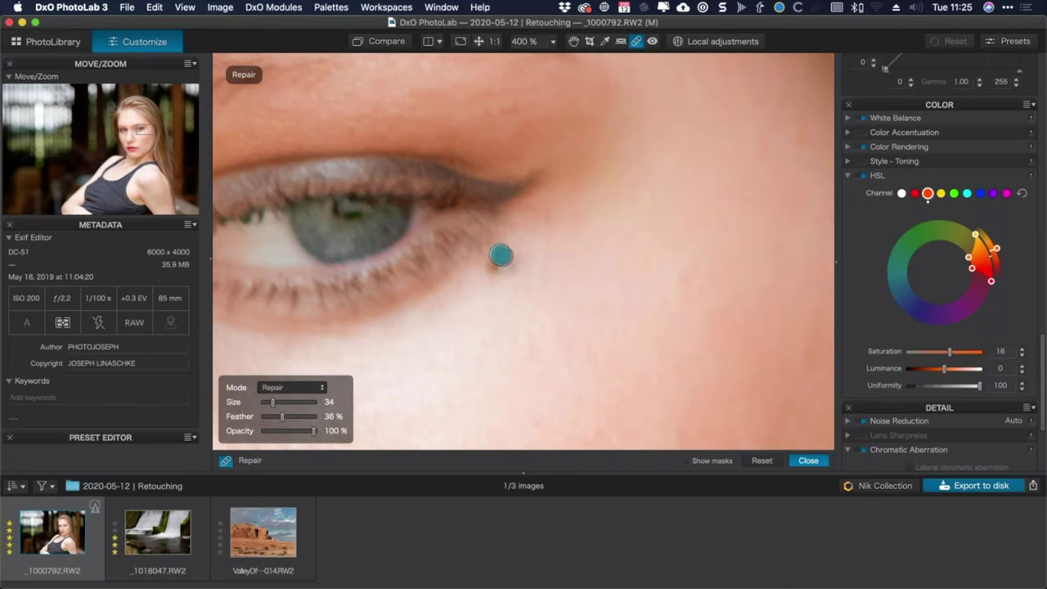
# Go over the smudge beside the mole once more with the Repair brush and select the stroke to inspect its source area.
pyautogui.moveTo(501, 256)
pyautogui.mouseDown()
pyautogui.moveTo(500, 283)
pyautogui.moveTo(502, 255)
pyautogui.mouseUp()
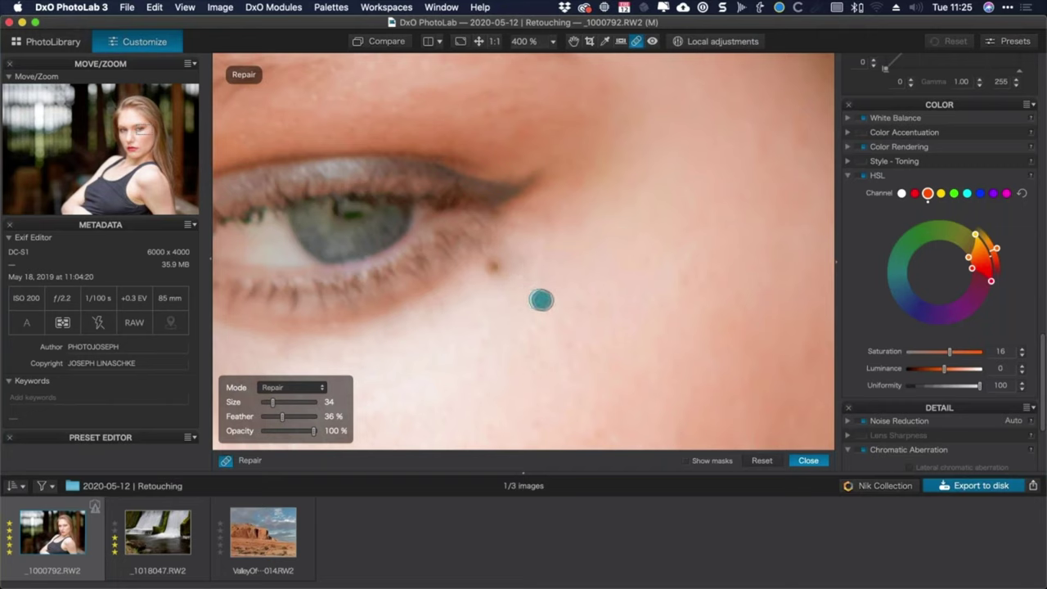
pyautogui.click(685, 460)
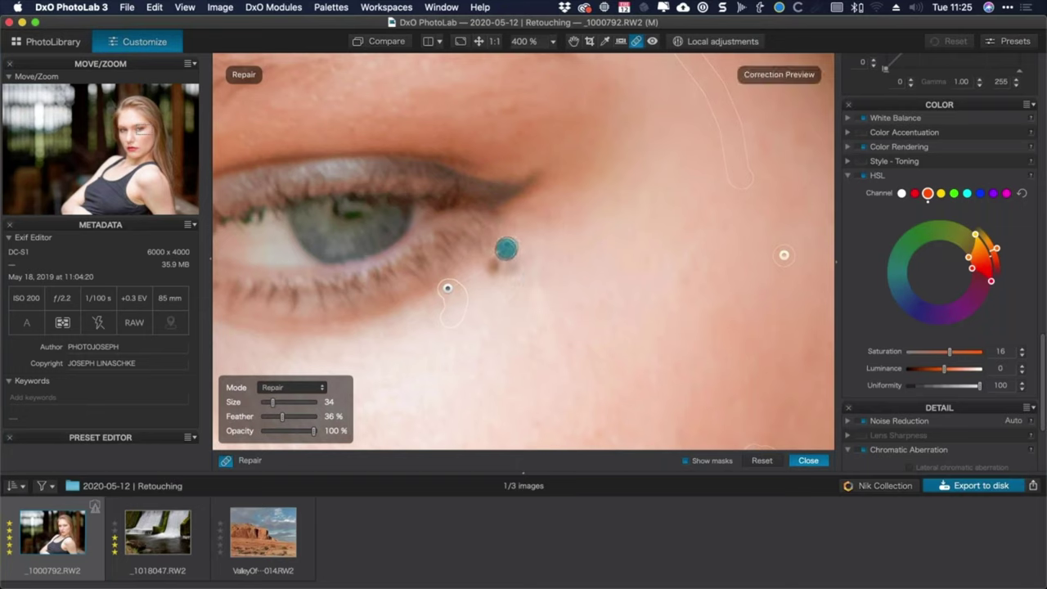
pyautogui.click(504, 251)
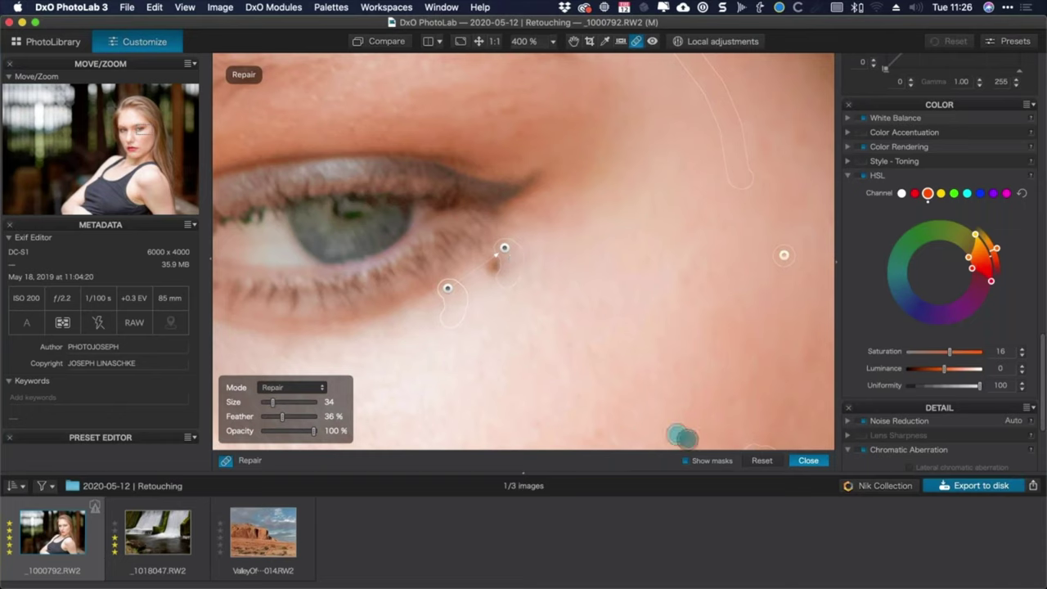
pyautogui.click(685, 460)
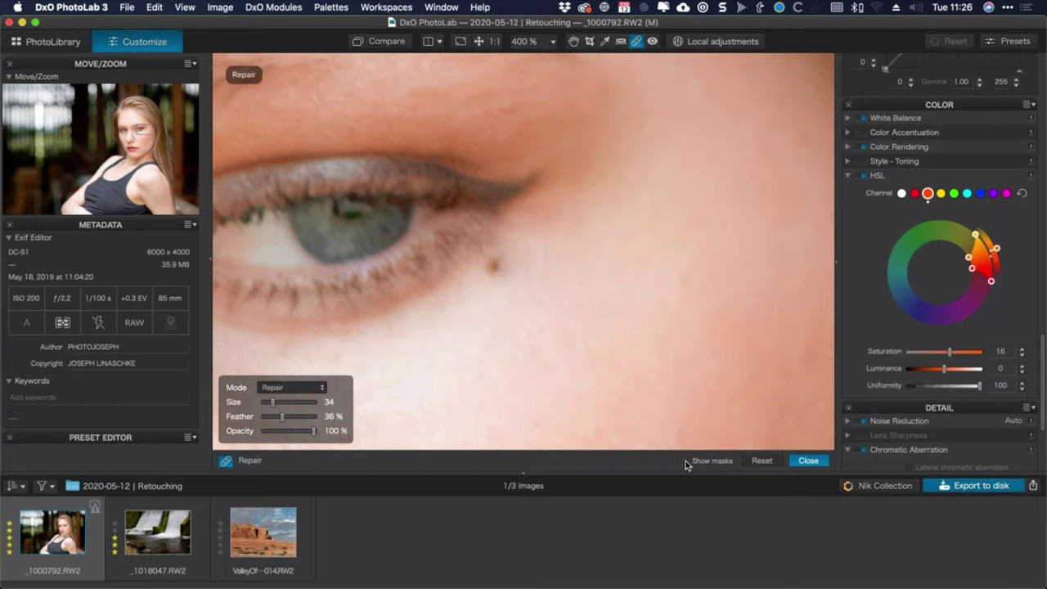
# Add another repair stroke beside the mole, sourced from clean skin farther out toward the temple, at 89% opacity, and hide the masks.
pyautogui.click(497, 270)
pyautogui.moveTo(507, 265); pyautogui.dragTo(507, 259)
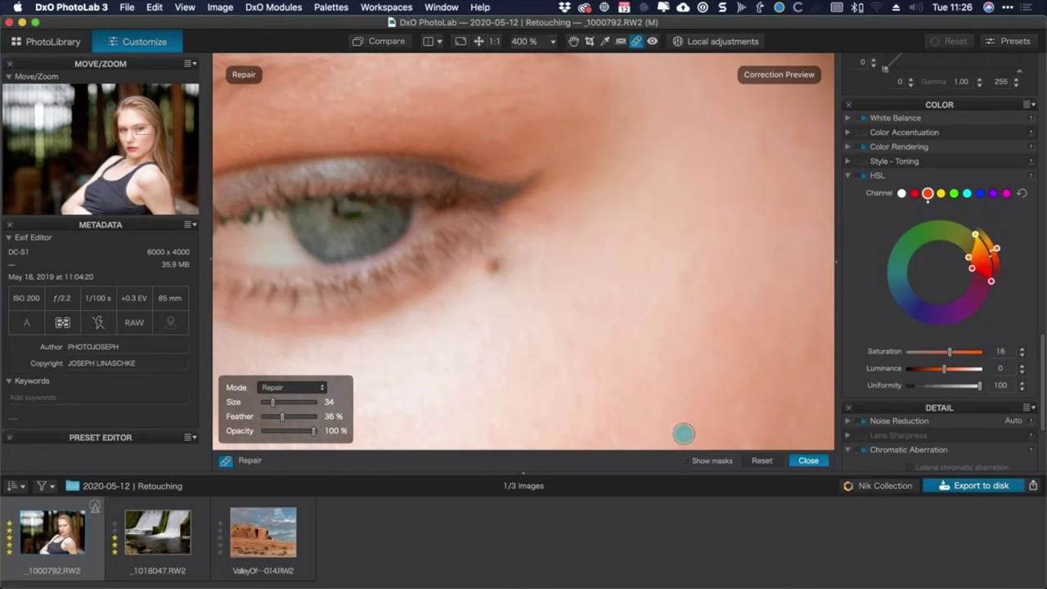
pyautogui.moveTo(530, 280); pyautogui.dragTo(596, 284)
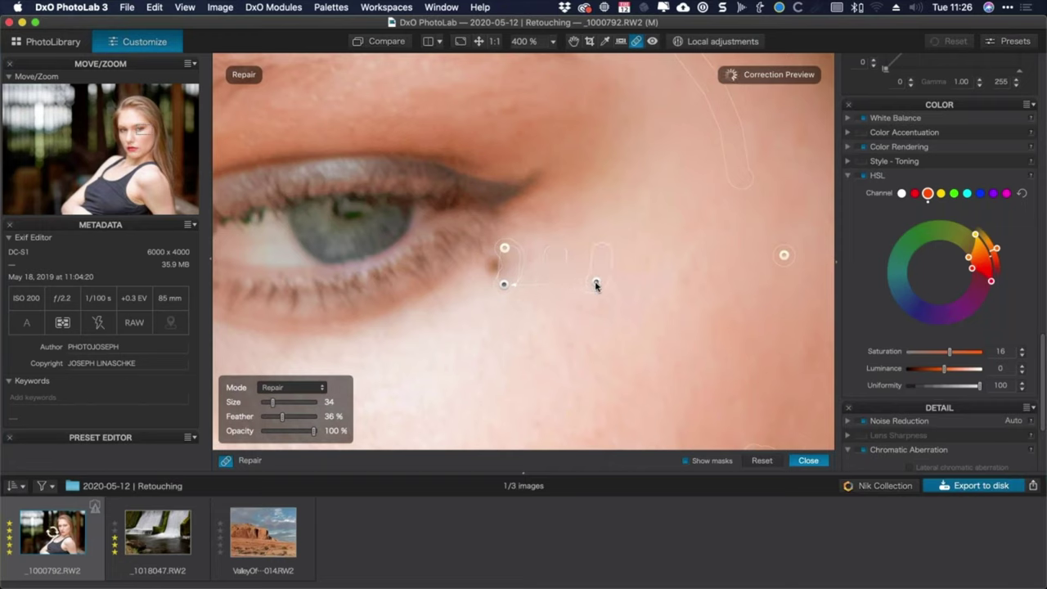
pyautogui.moveTo(314, 430); pyautogui.dragTo(308, 430)
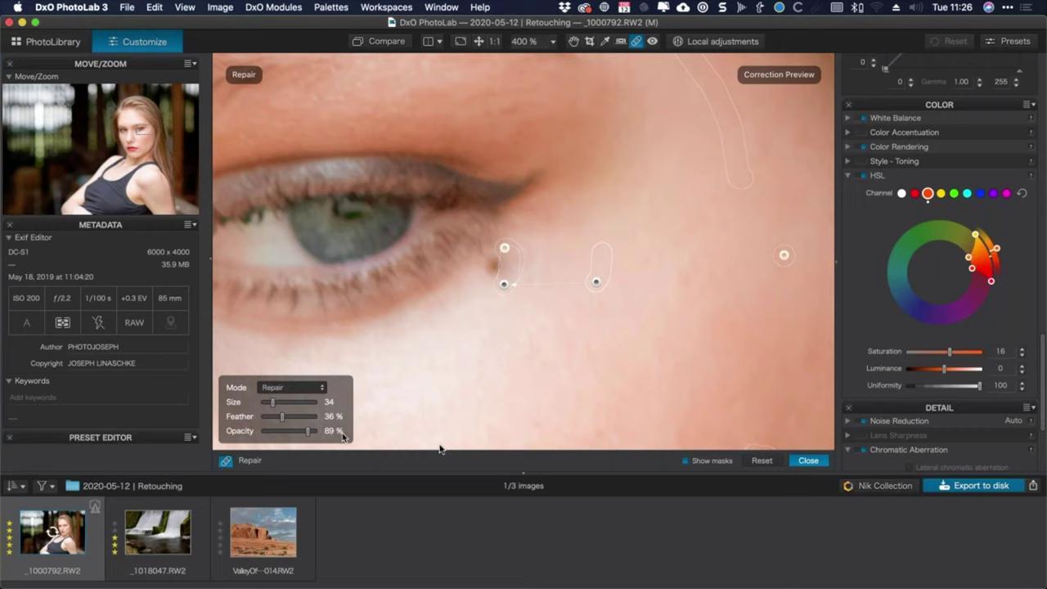
pyautogui.click(685, 461)
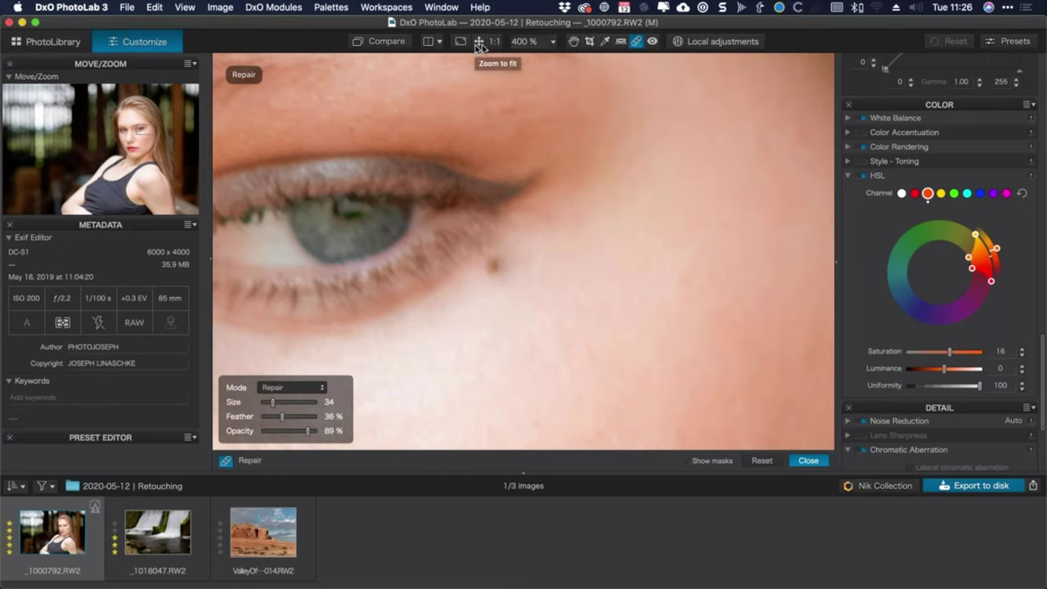
# View the face at 100% and add a local adjustment control point on the forehead, enlarged to cover the whole forehead.
pyautogui.click(572, 43)
pyautogui.moveTo(539, 91); pyautogui.dragTo(572, 245)
pyautogui.click(532, 42)
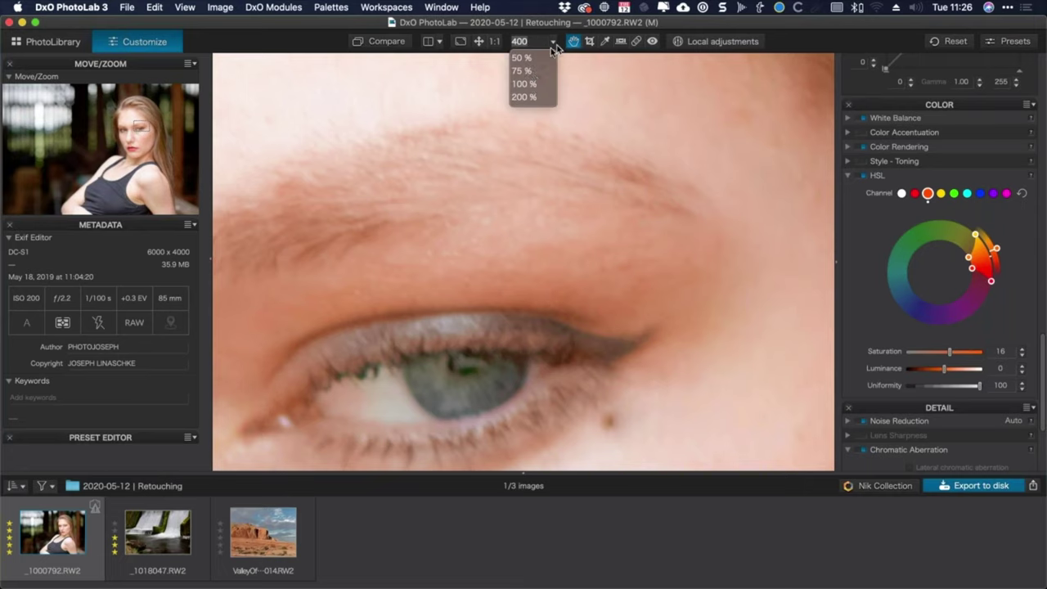
pyautogui.click(530, 97)
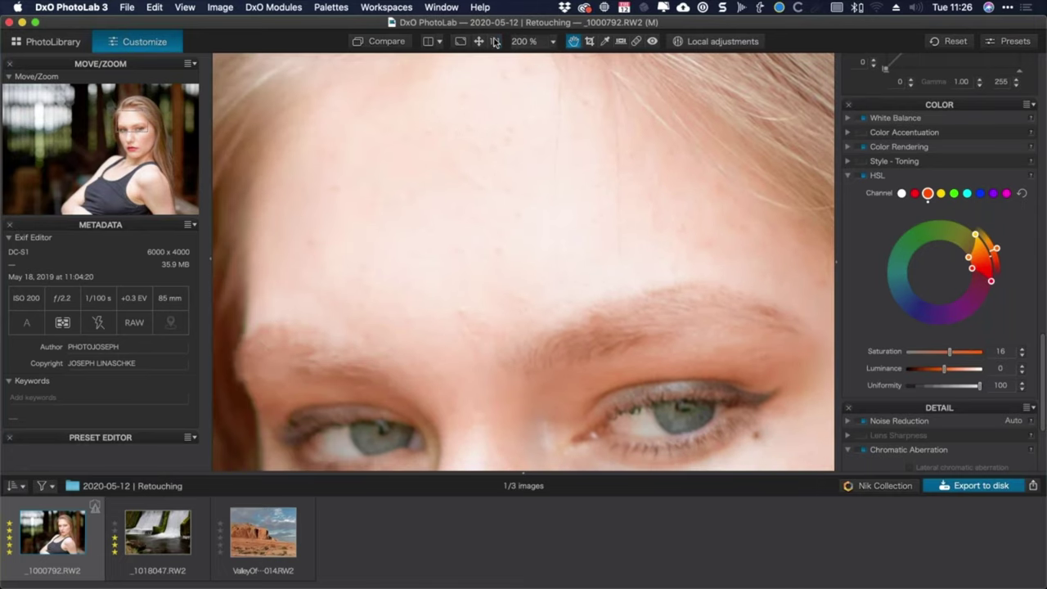
pyautogui.click(494, 41)
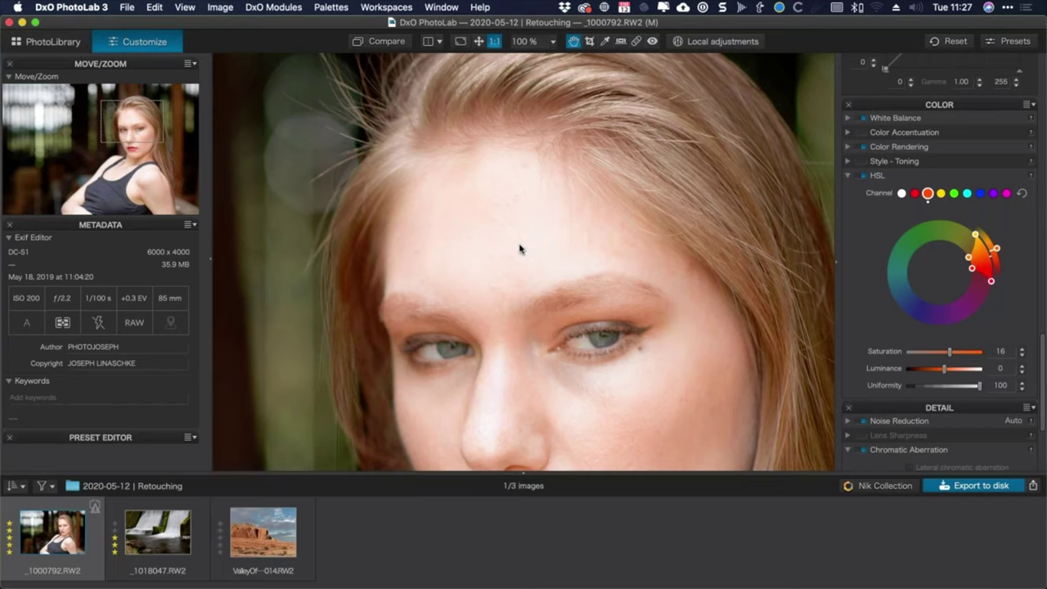
pyautogui.click(719, 44)
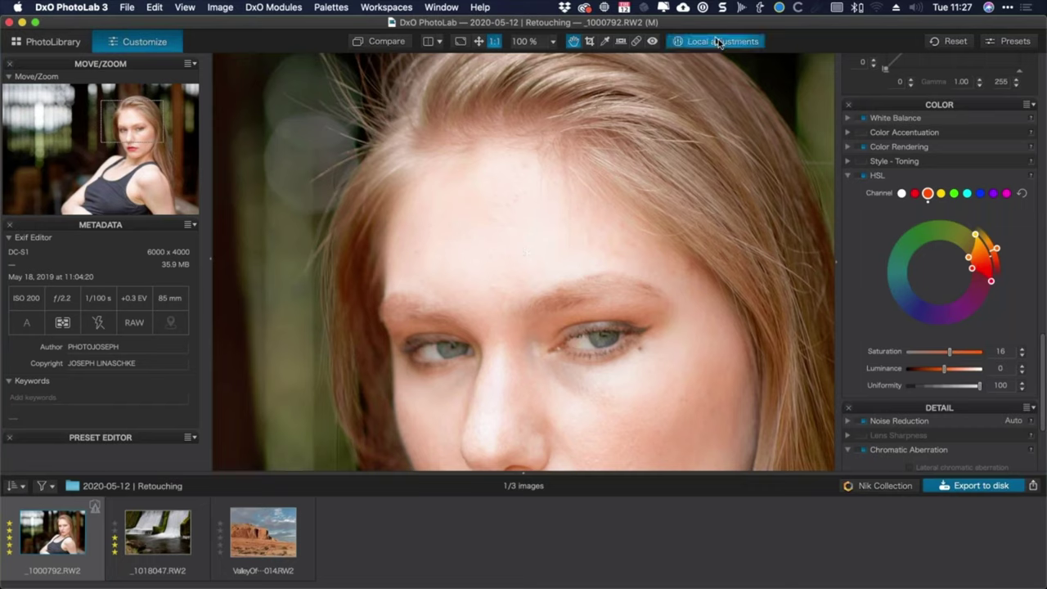
pyautogui.rightClick(495, 204)
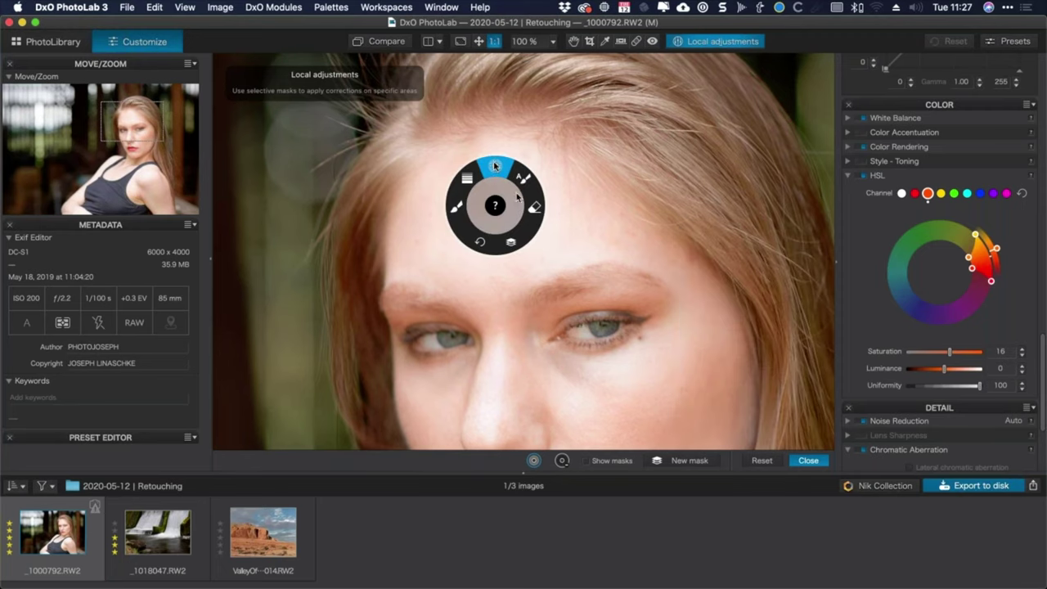
pyautogui.click(494, 166)
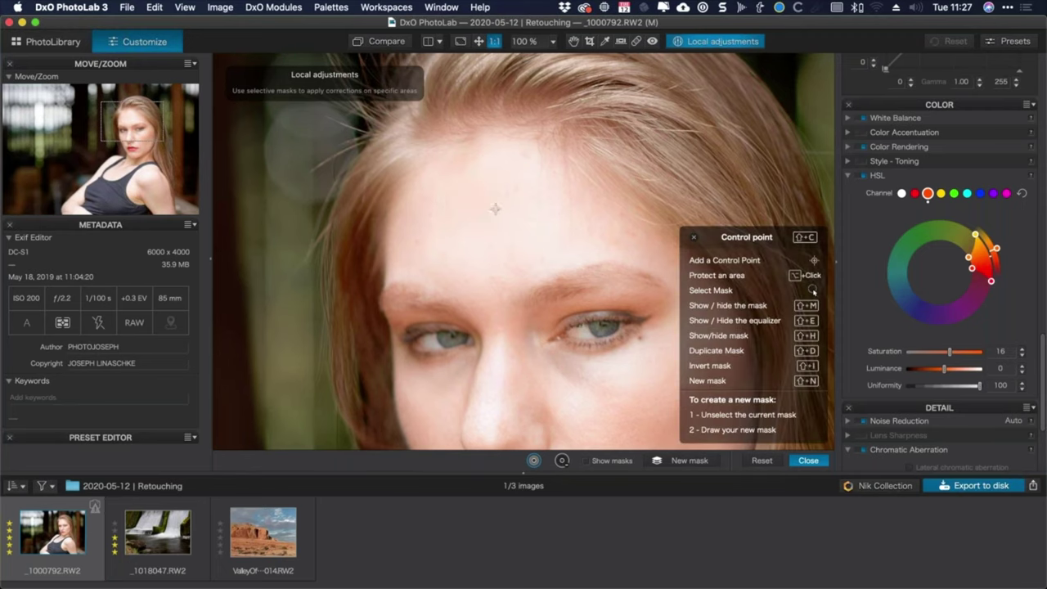
pyautogui.click(496, 208)
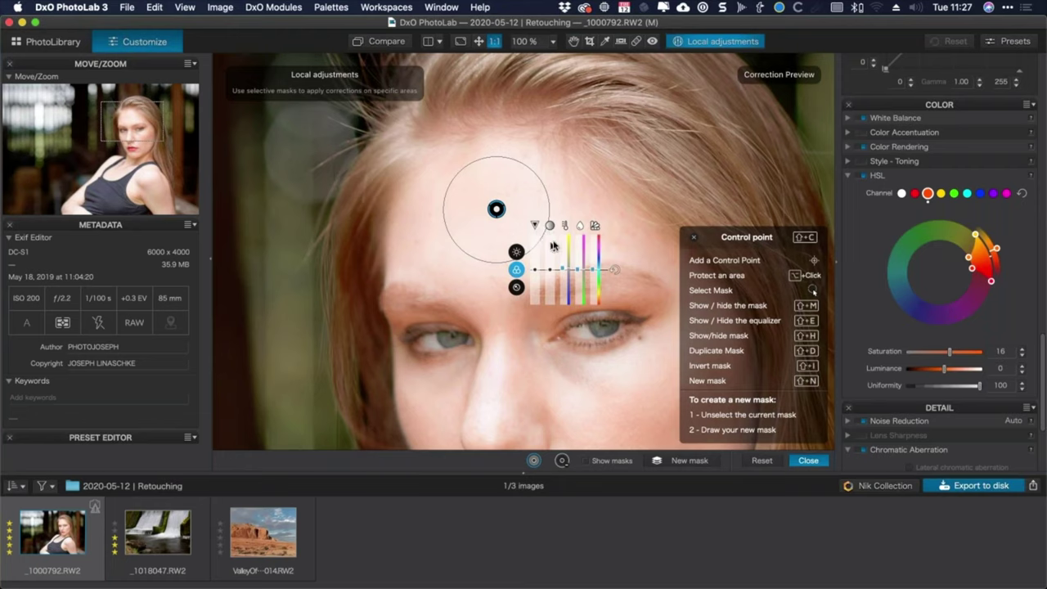
pyautogui.moveTo(549, 215); pyautogui.dragTo(611, 235)
# Try a blur of 35 on the forehead control point and return the blur to zero.
pyautogui.click(516, 269)
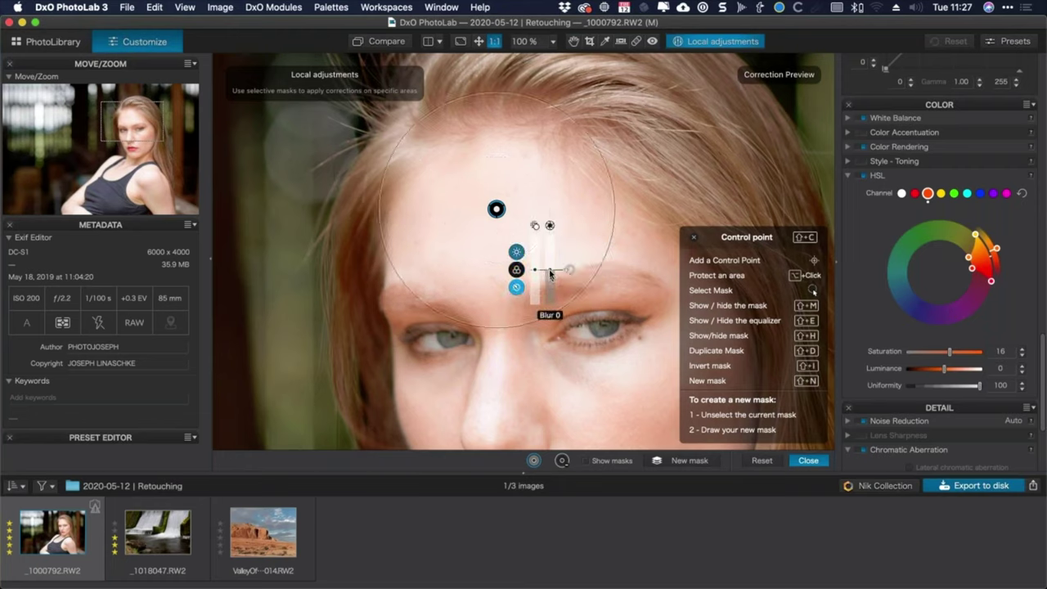
pyautogui.moveTo(550, 271); pyautogui.dragTo(551, 261)
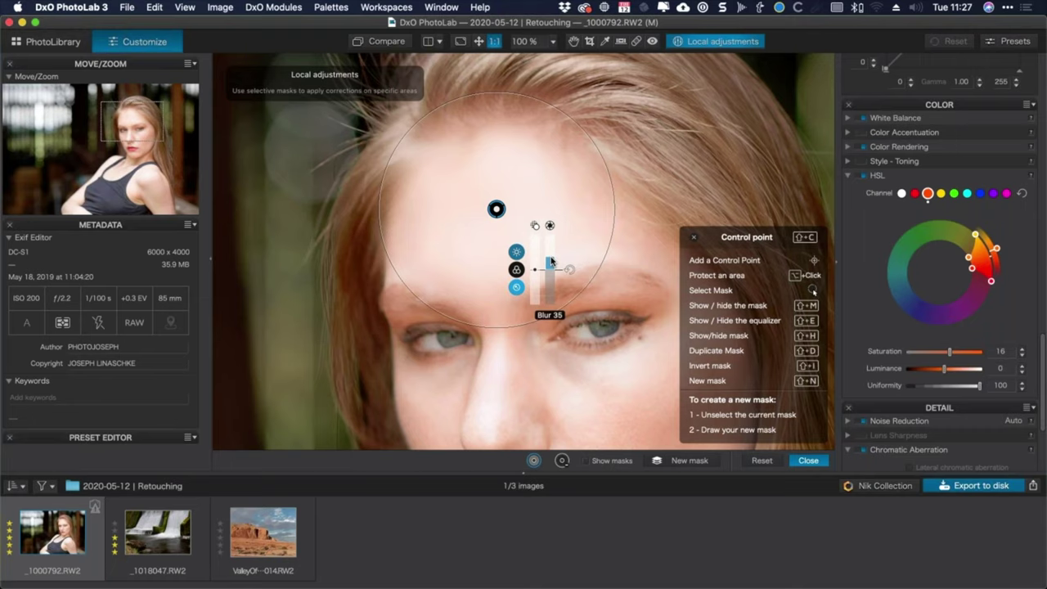
pyautogui.moveTo(551, 262); pyautogui.dragTo(549, 270)
# Look through the Light, Color and Detail corrections to find the list of local adjustment masks.
pyautogui.scroll(-5, 889, 202)
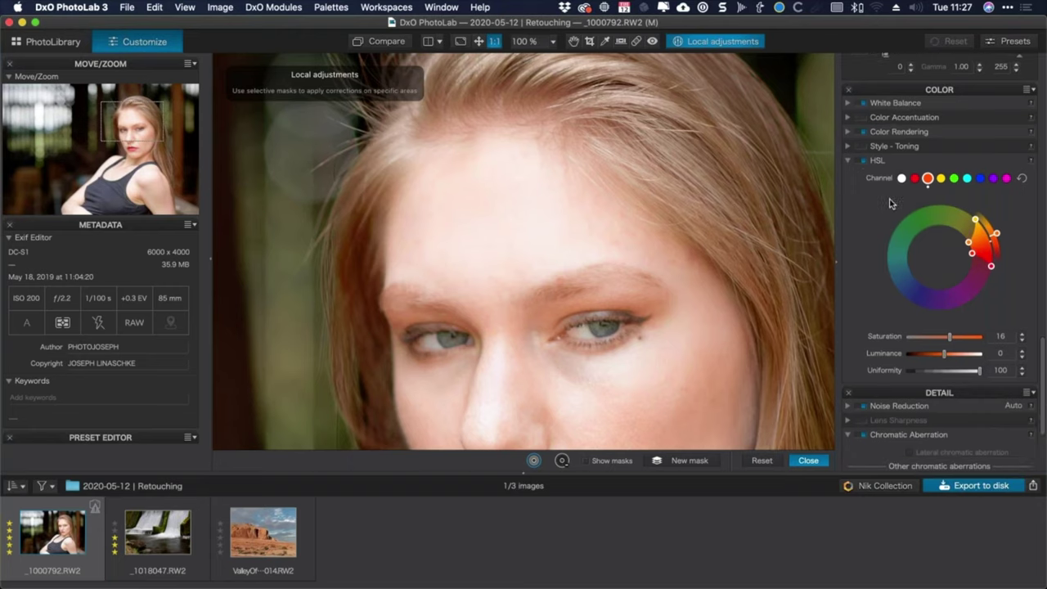
pyautogui.scroll(10, 902, 327)
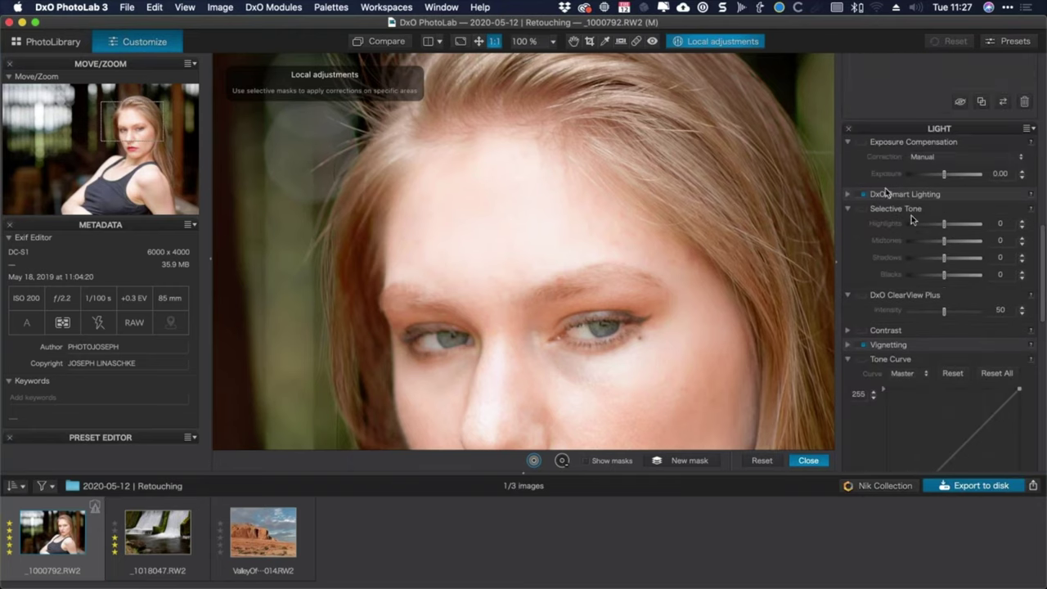
pyautogui.scroll(-2, 907, 239)
pyautogui.scroll(-10, 889, 286)
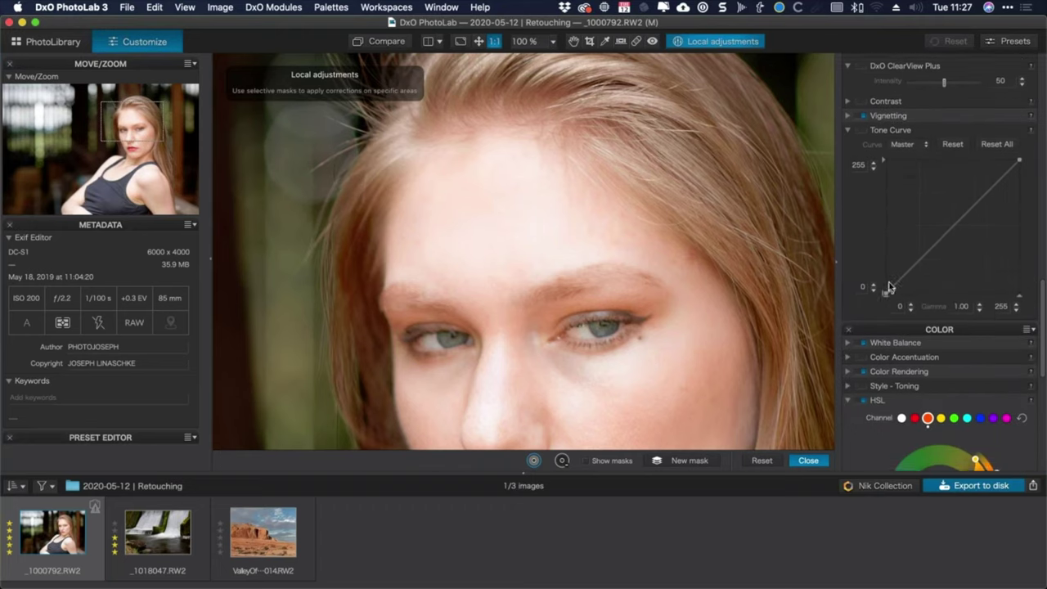
pyautogui.scroll(-8, 883, 246)
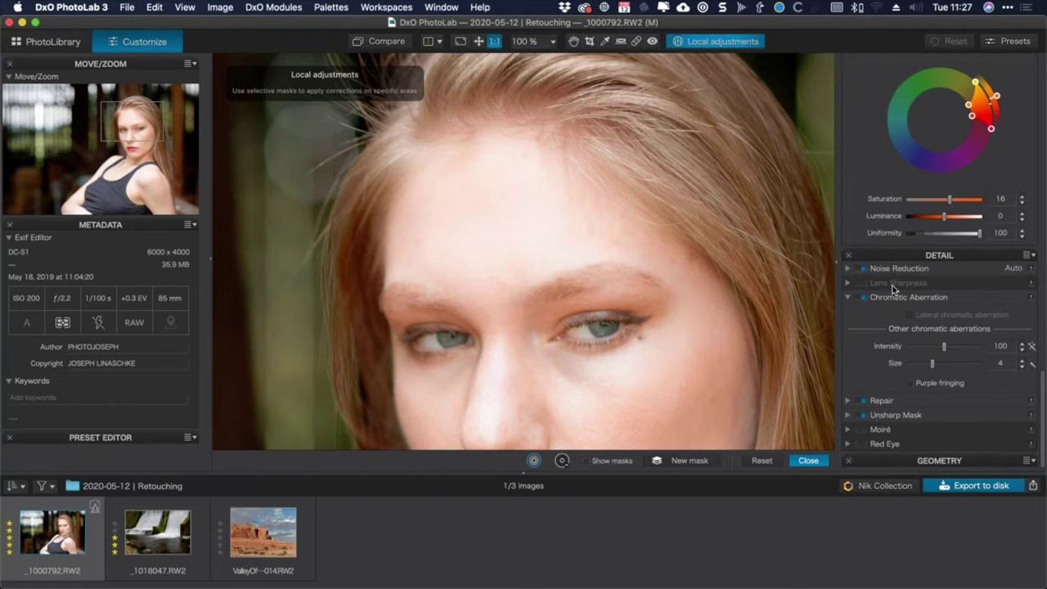
pyautogui.click(848, 400)
pyautogui.click(848, 401)
pyautogui.scroll(15, 952, 262)
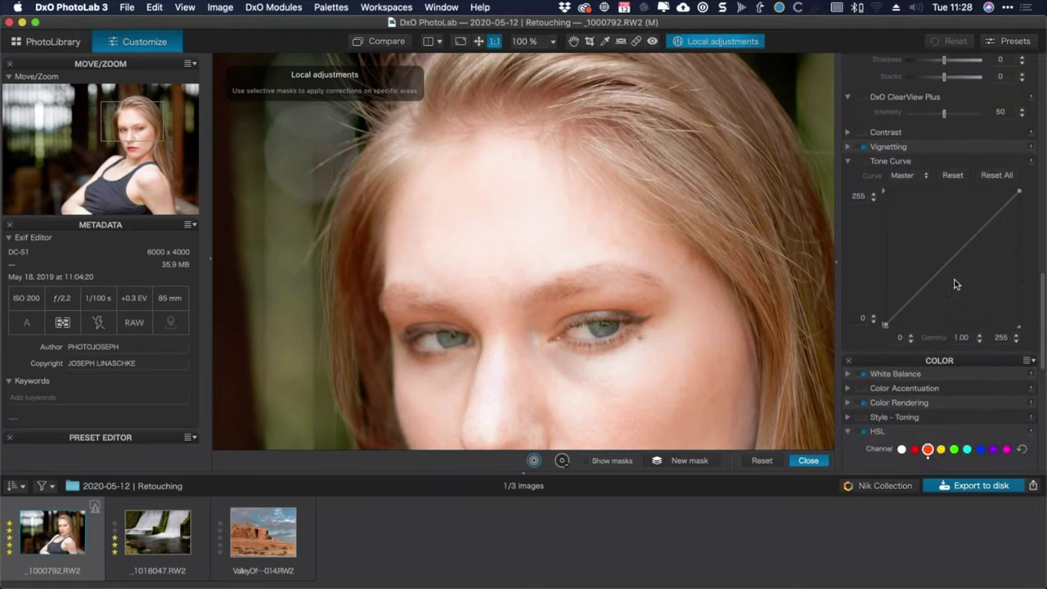
pyautogui.scroll(2, 938, 212)
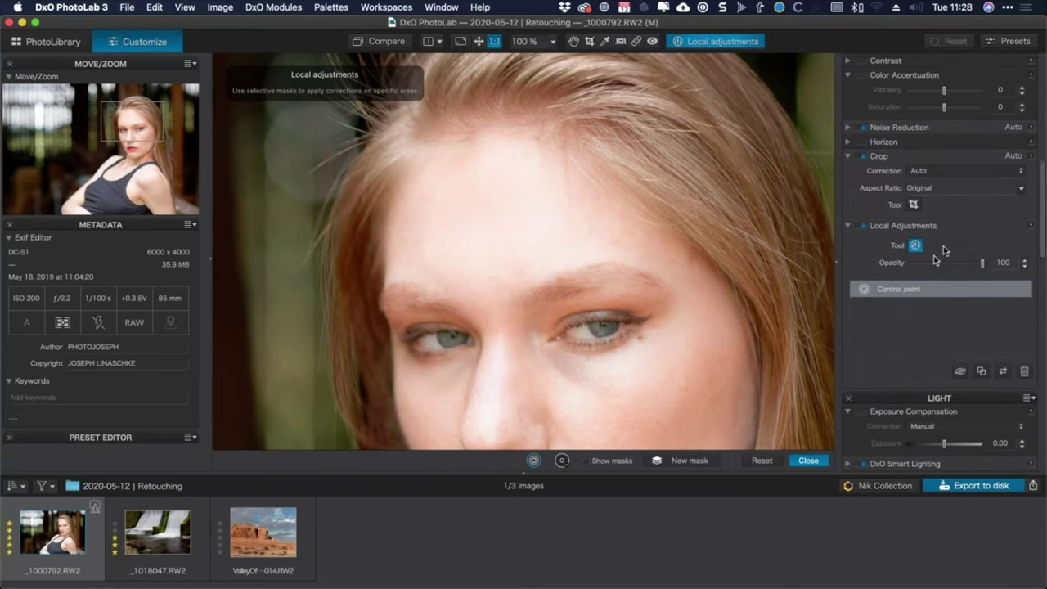
pyautogui.scroll(-3, 938, 212)
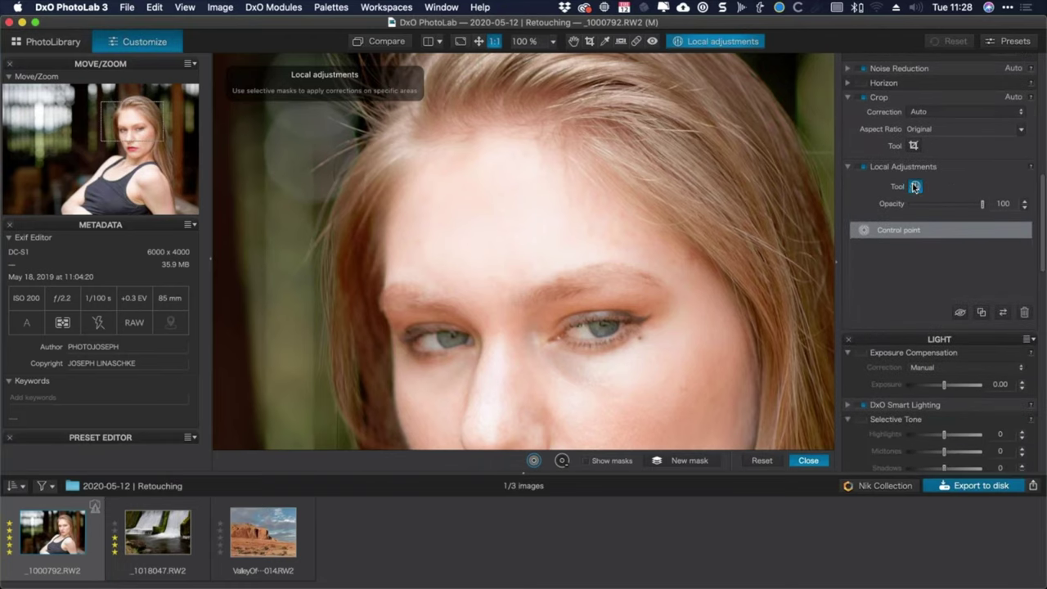
# Rename the forehead's control point mask as "forehead" and set its opacity to 85.
pyautogui.click(897, 232)
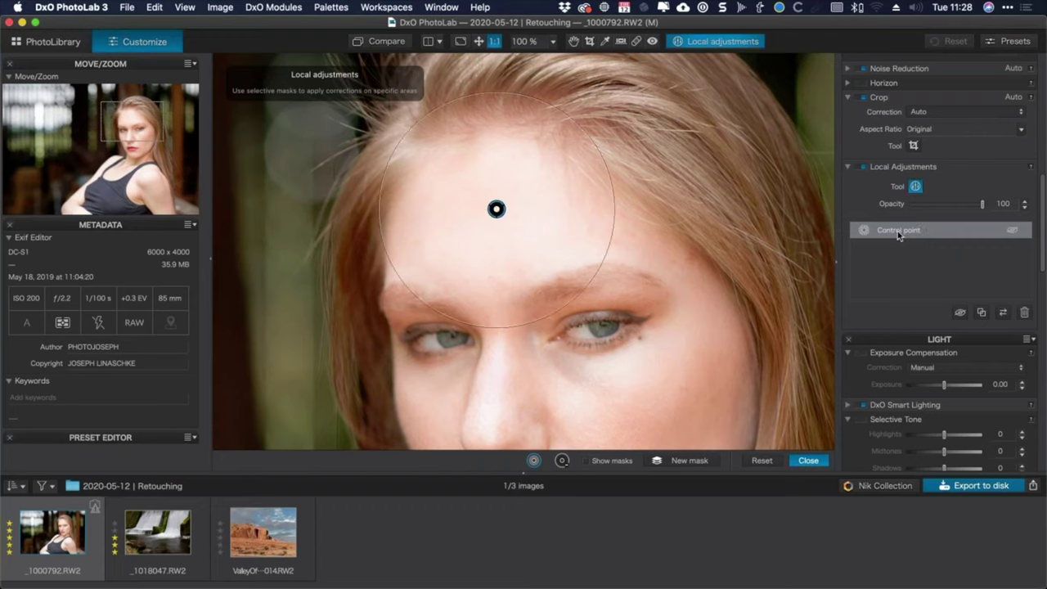
pyautogui.doubleClick(897, 231)
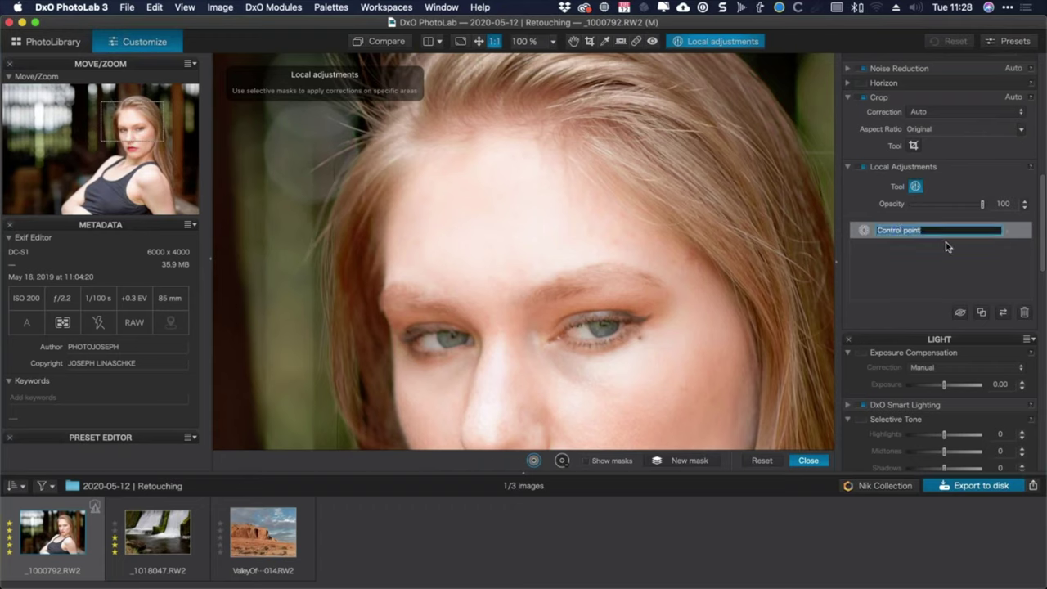
pyautogui.write('forehead')
pyautogui.press('Return')
pyautogui.moveTo(982, 207)
pyautogui.mouseDown()
pyautogui.moveTo(960, 211)
pyautogui.moveTo(973, 206)
pyautogui.mouseUp()
pyautogui.moveTo(784, 187)
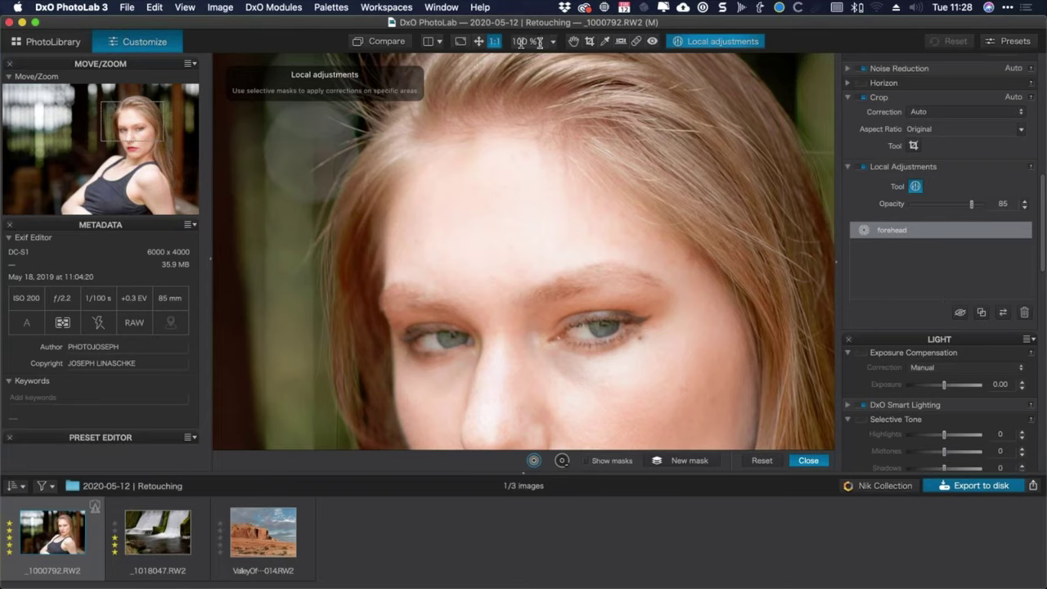
# View the portrait full screen and return to the whole image fitted in the viewer.
pyautogui.click(482, 41)
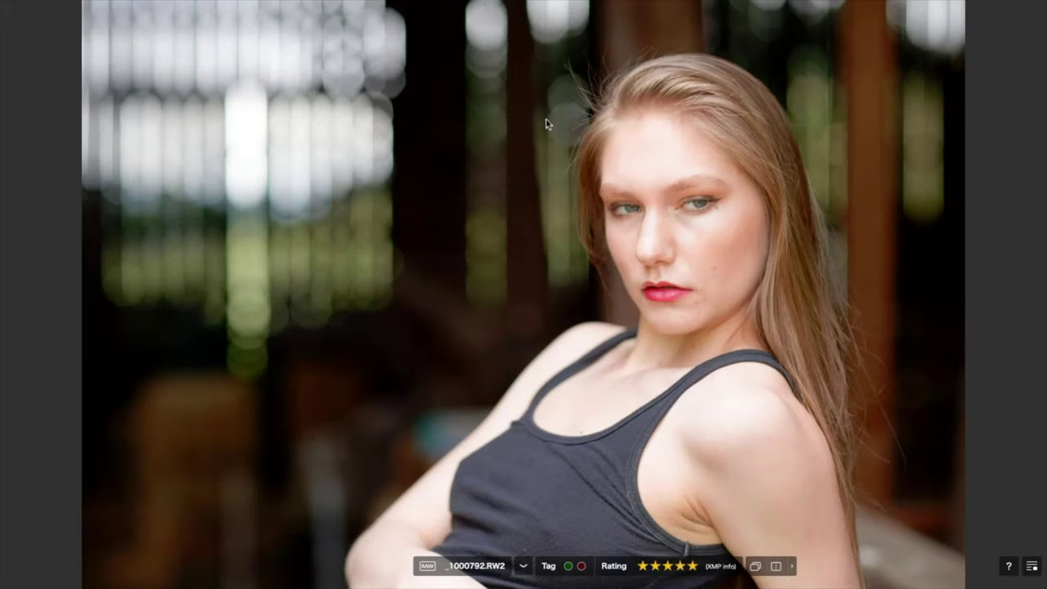
pyautogui.press('Escape')
pyautogui.click(480, 42)
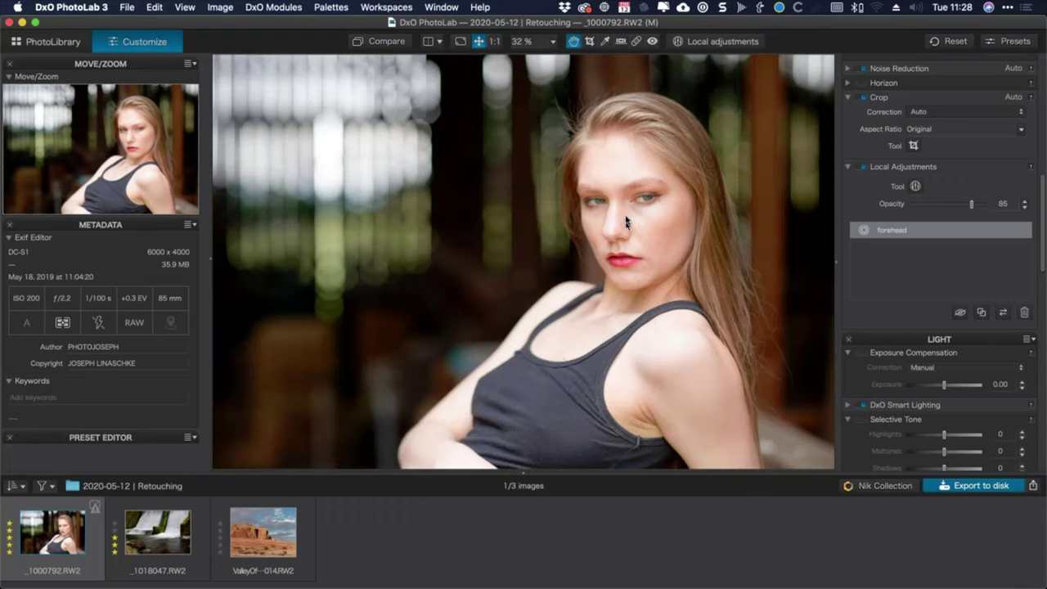
# At 100%, add a separate local adjustment control point on the iris nearer the mole, sized to just that eye, and dismiss the shortcut help.
pyautogui.click(495, 43)
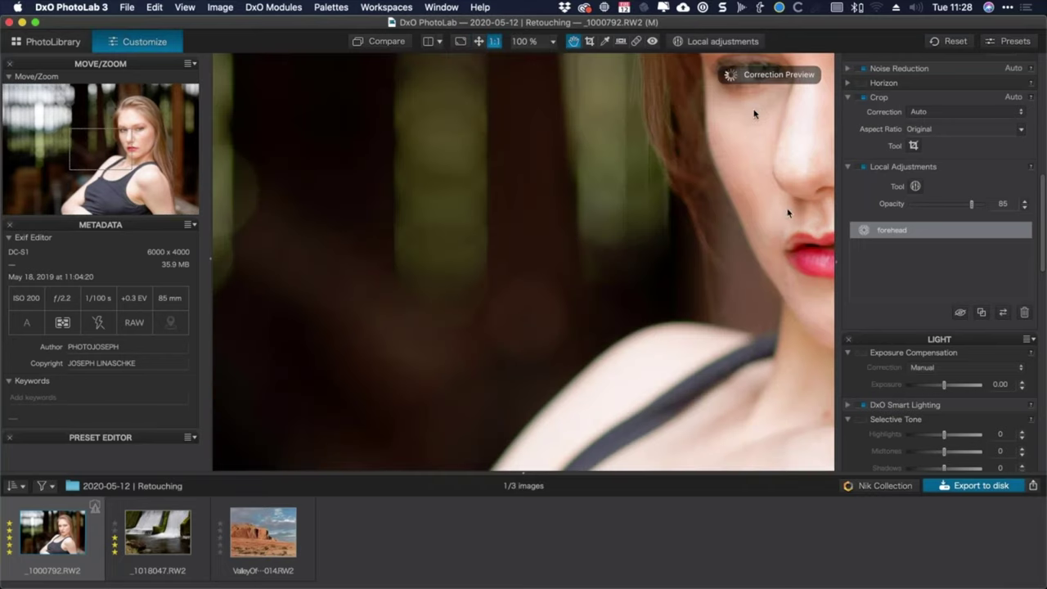
pyautogui.moveTo(119, 148); pyautogui.dragTo(142, 133)
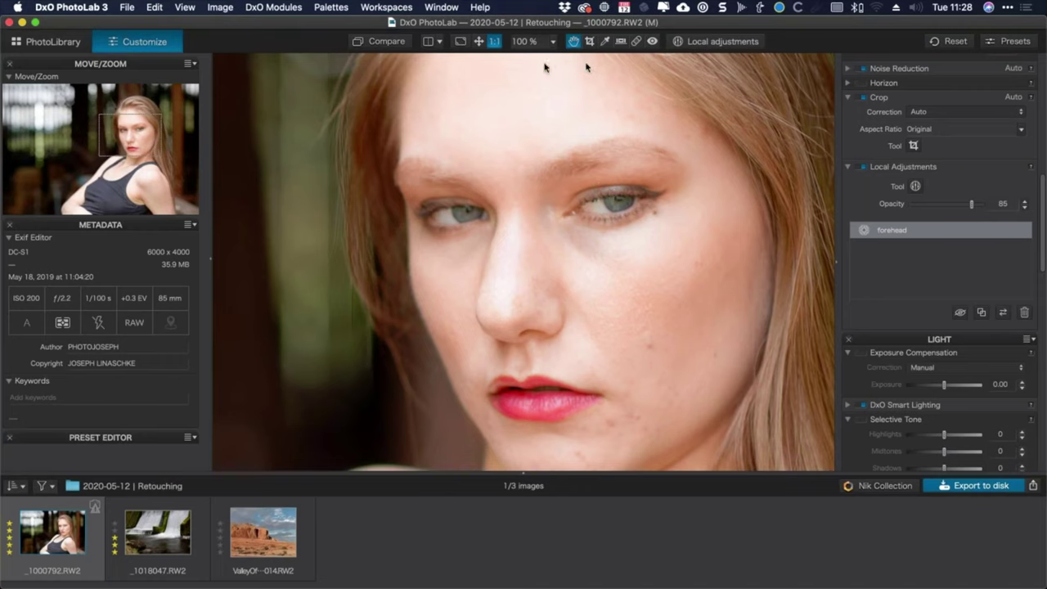
pyautogui.click(712, 41)
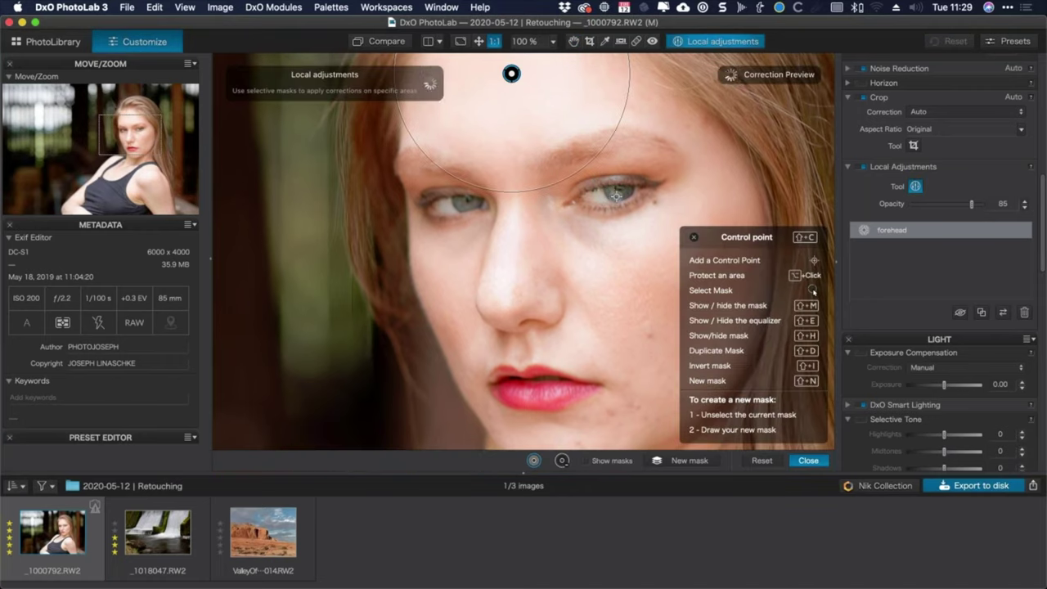
pyautogui.rightClick(619, 198)
pyautogui.click(619, 198)
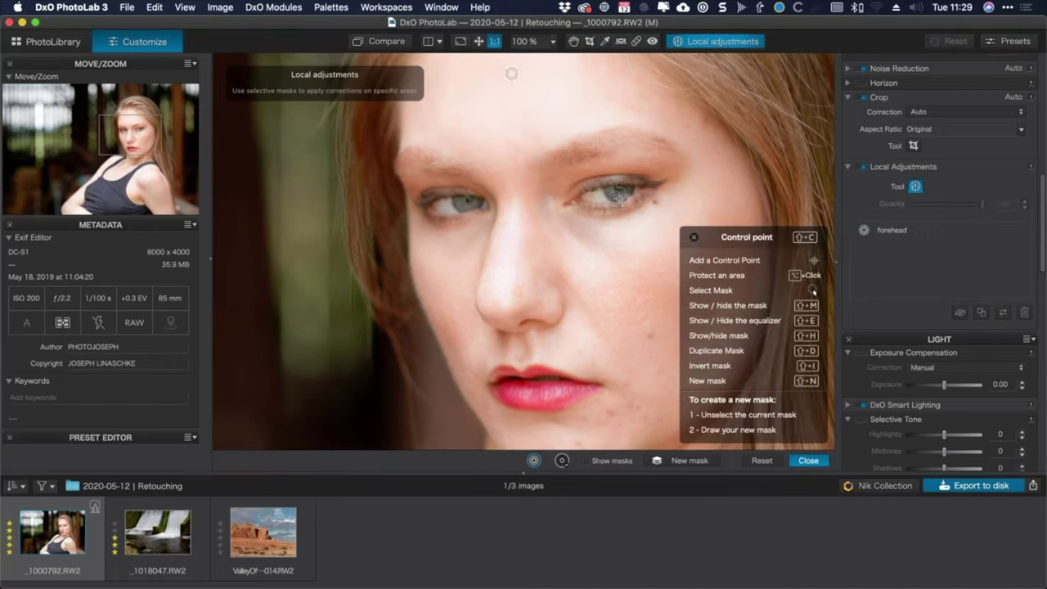
pyautogui.click(618, 195)
pyautogui.moveTo(711, 129); pyautogui.dragTo(643, 178)
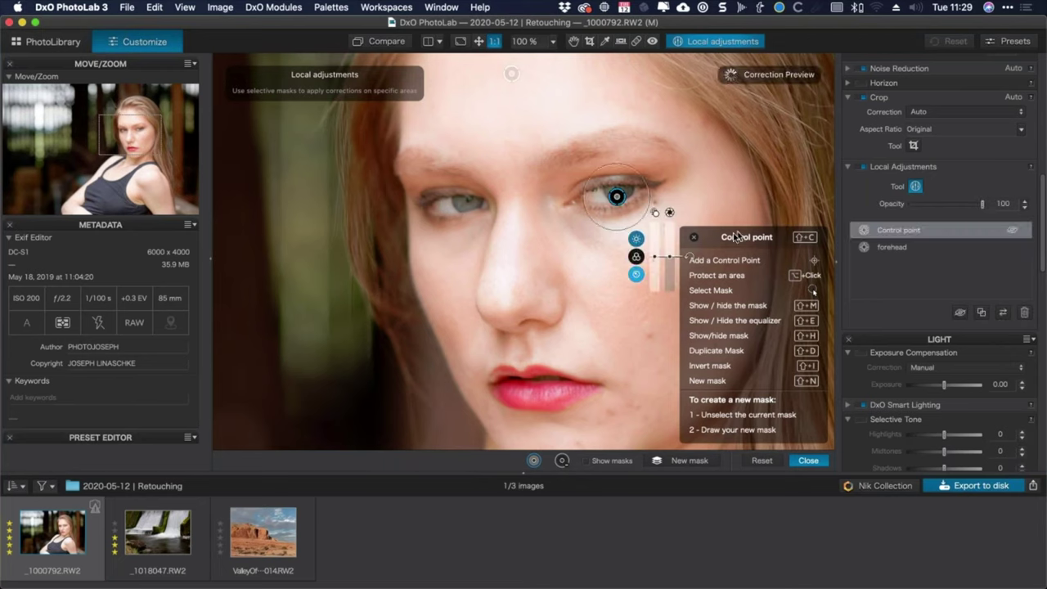
pyautogui.click(693, 237)
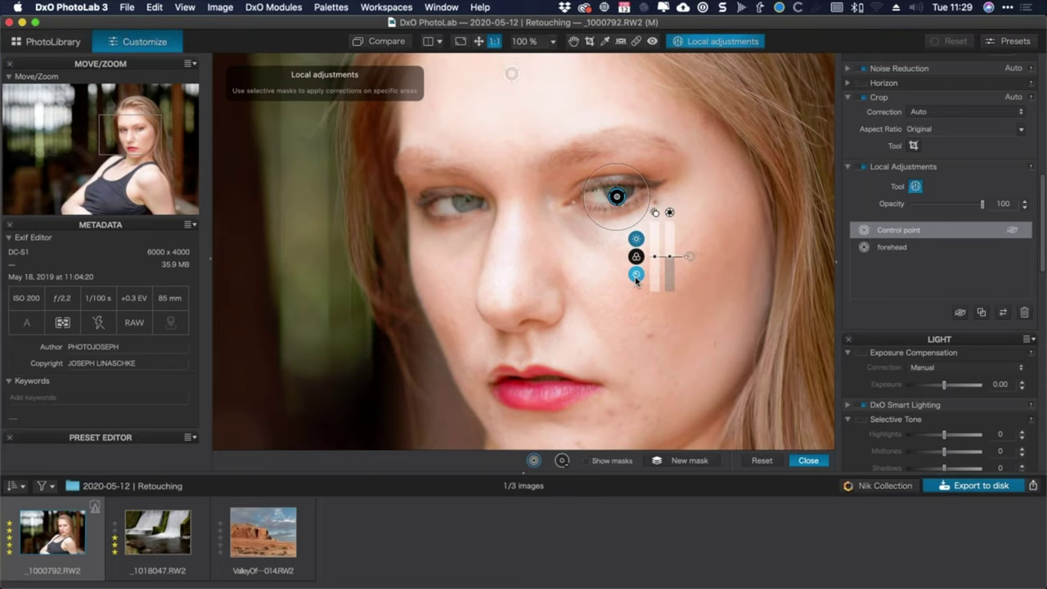
# Raise the saturation slightly on the eye's control point and check its coverage with the mask display, then hide the masks.
pyautogui.click(637, 276)
pyautogui.moveTo(655, 265)
pyautogui.mouseDown()
pyautogui.moveTo(656, 225)
pyautogui.moveTo(654, 247)
pyautogui.mouseUp()
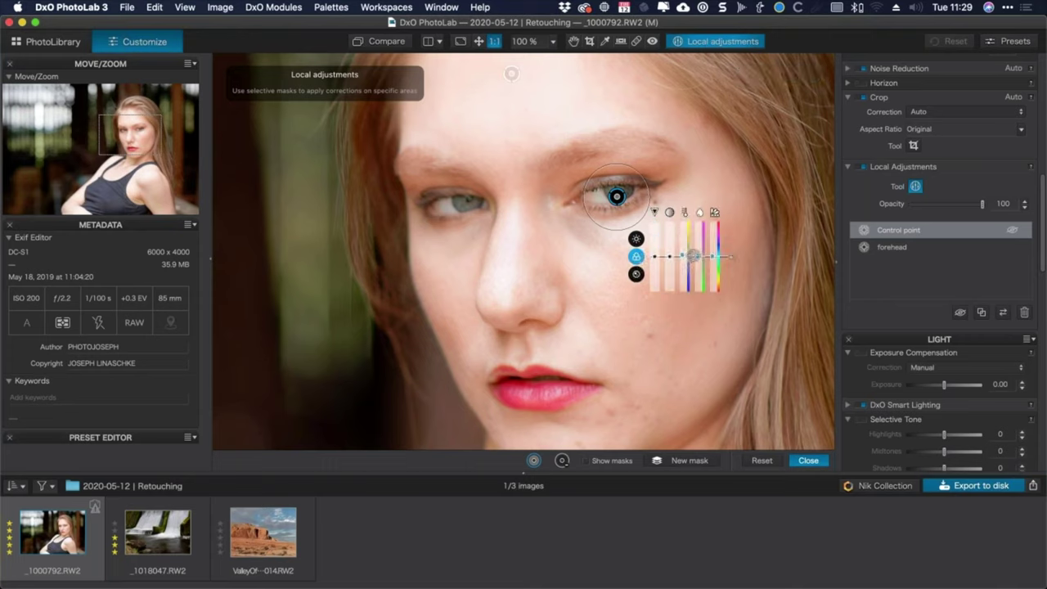
pyautogui.moveTo(702, 258)
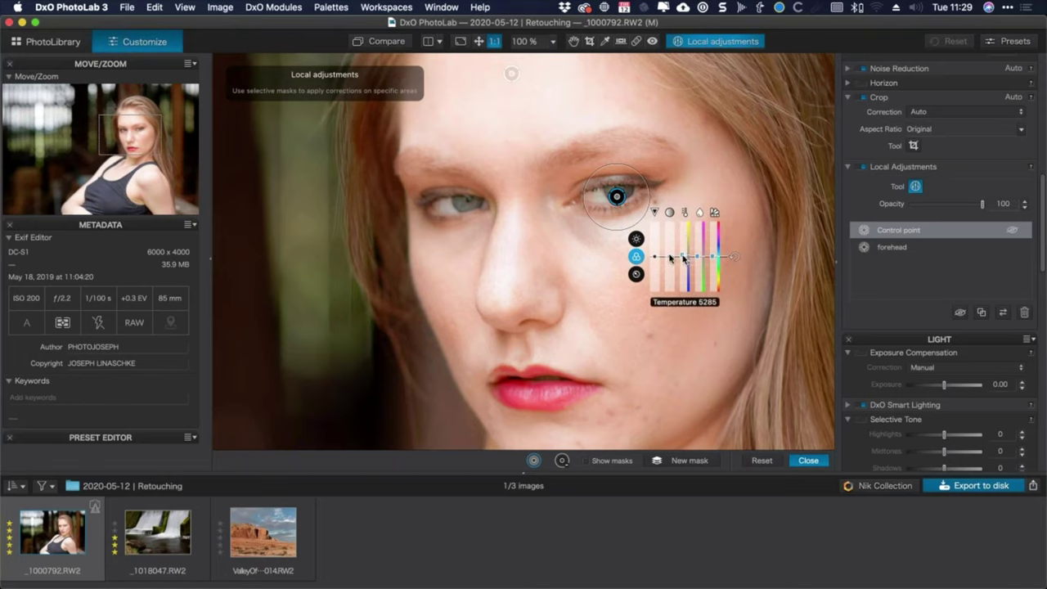
pyautogui.moveTo(669, 256); pyautogui.dragTo(669, 250)
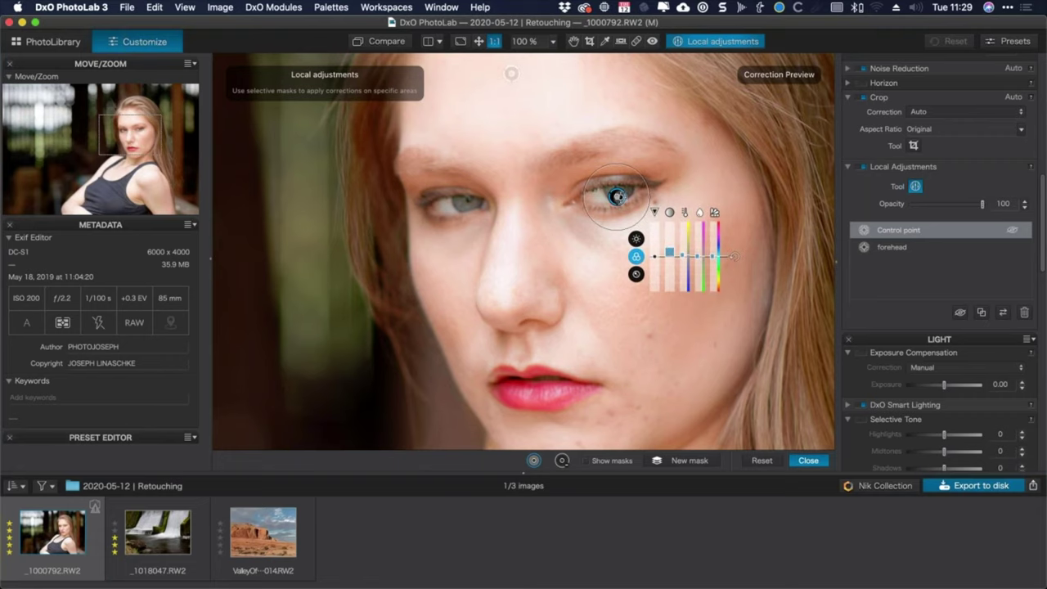
pyautogui.click(585, 460)
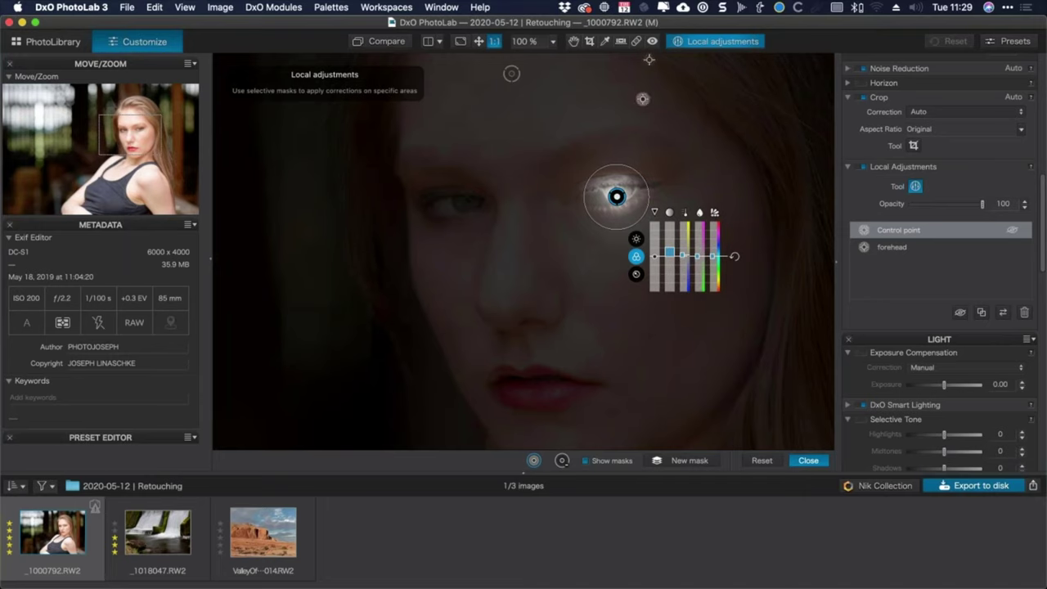
pyautogui.click(603, 461)
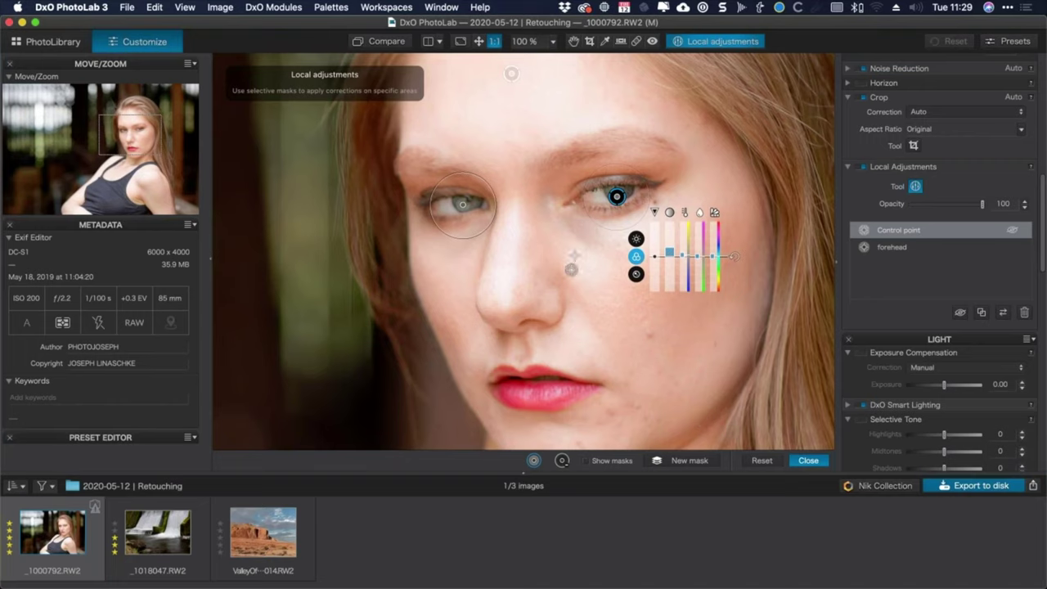
# Start a new mask with a large control point on the cheek beside the nose, covering the face, and raise its color temperature.
pyautogui.rightClick(571, 269)
pyautogui.click(570, 275)
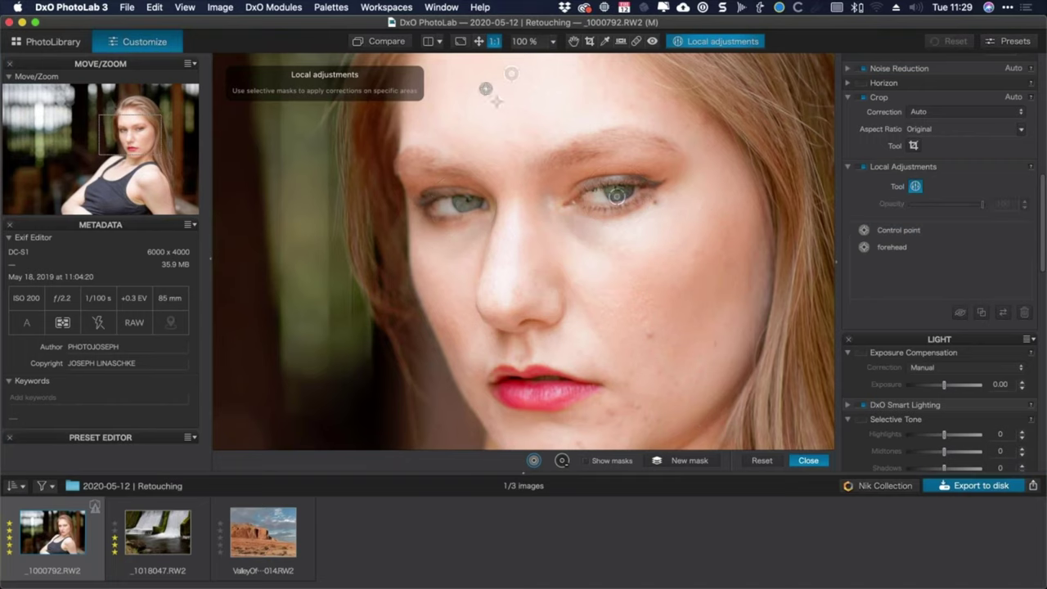
pyautogui.click(479, 42)
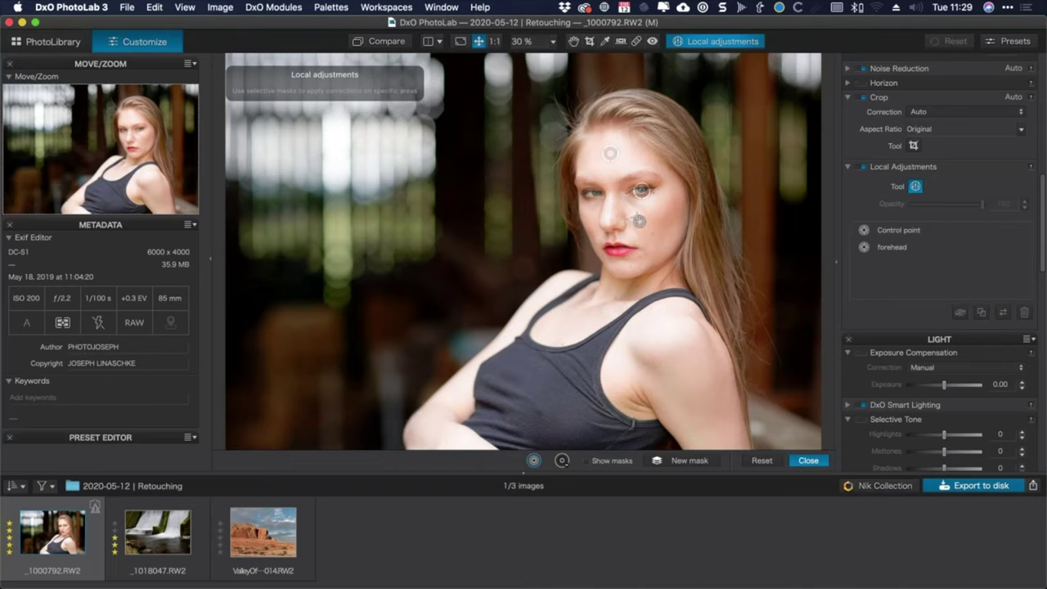
pyautogui.click(638, 220)
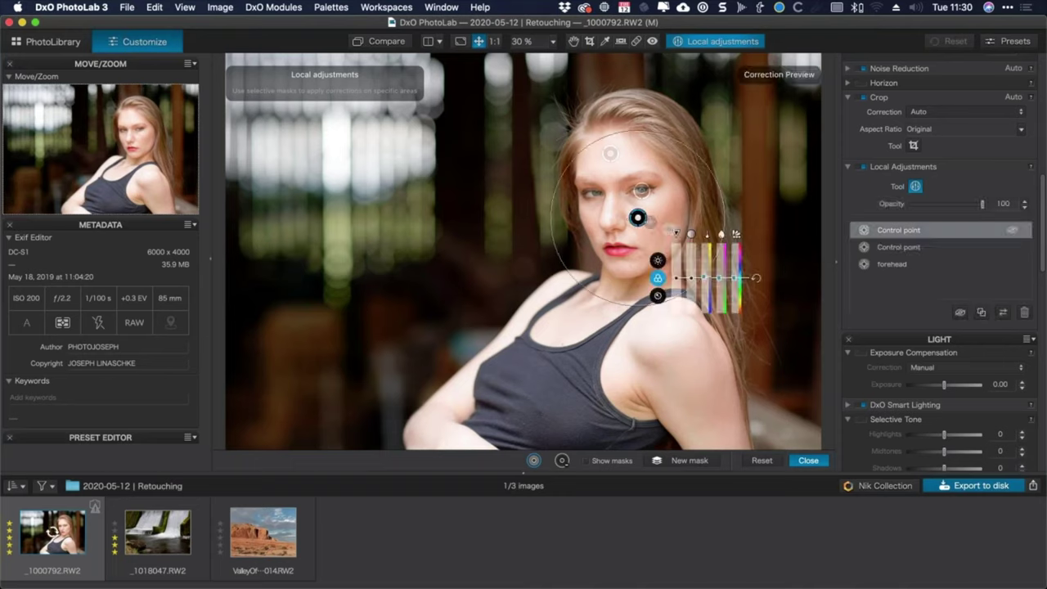
pyautogui.moveTo(637, 218); pyautogui.dragTo(633, 210)
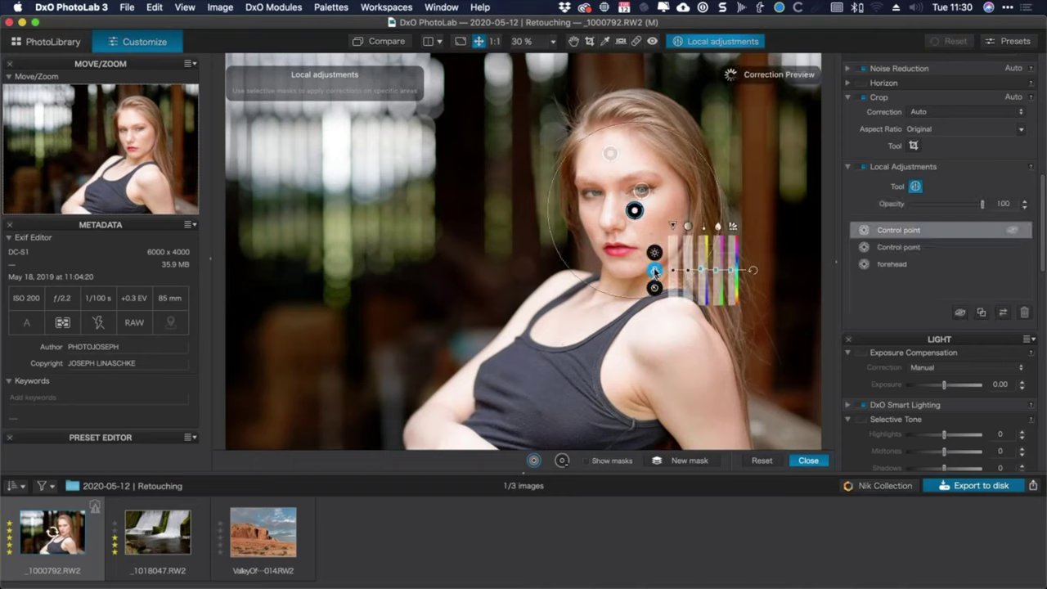
pyautogui.moveTo(700, 269); pyautogui.dragTo(701, 265)
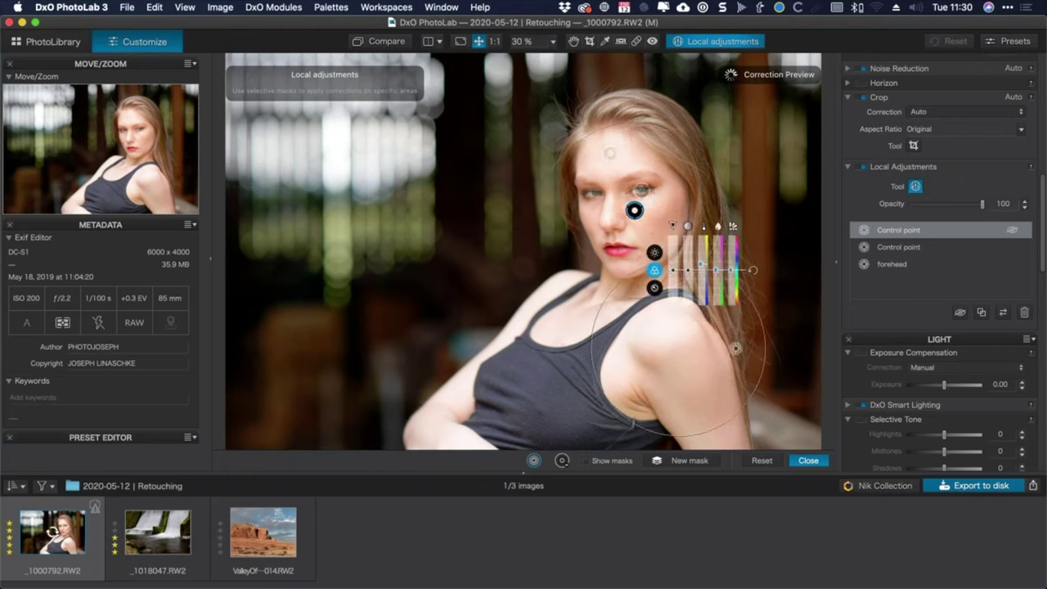
pyautogui.moveTo(701, 265); pyautogui.dragTo(700, 260)
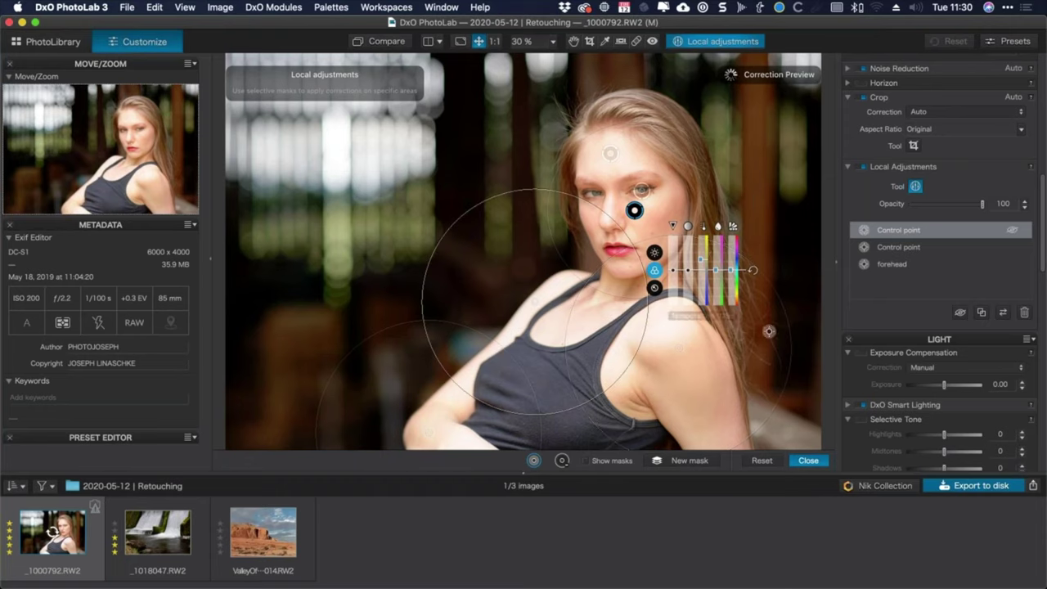
# Close the local adjustments and compare the portrait with its uncorrected version.
pyautogui.click(808, 460)
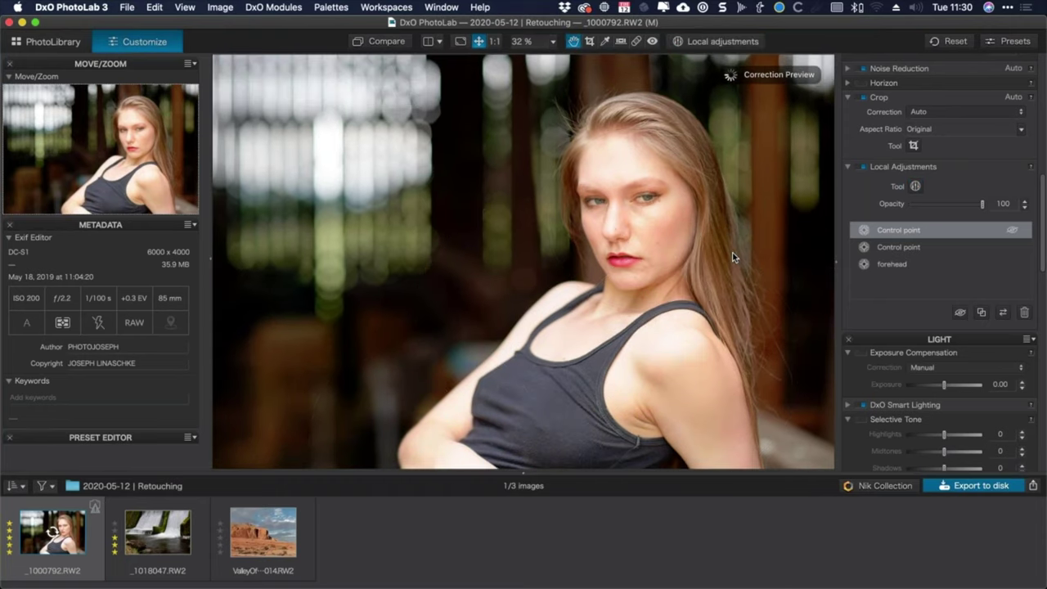
pyautogui.click(398, 46)
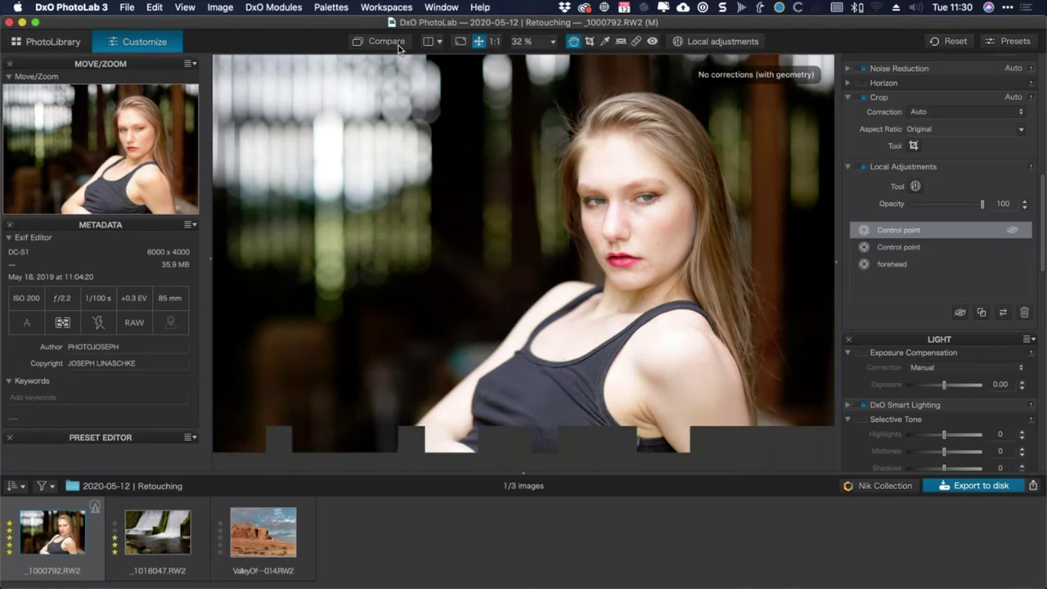
pyautogui.click(398, 46)
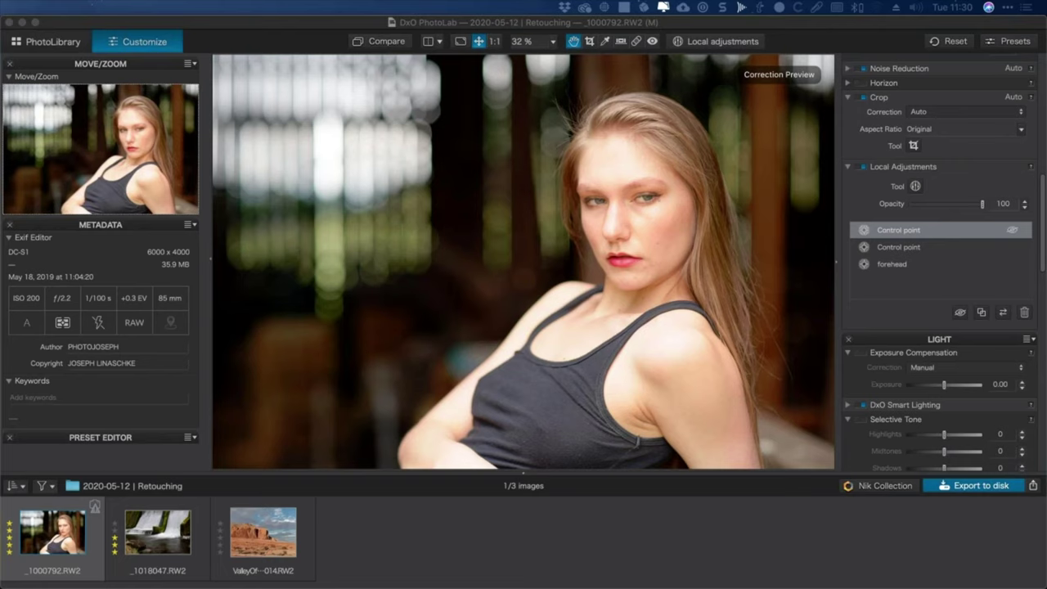
# Inspect the skin around the mouth and chin at 100%.
pyautogui.click(635, 280)
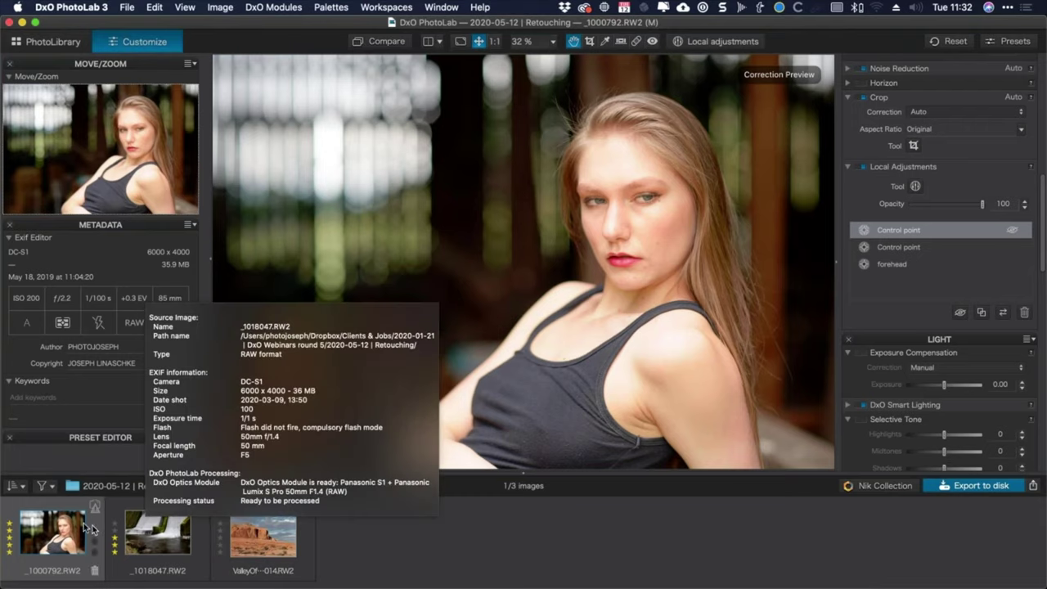
pyautogui.click(493, 41)
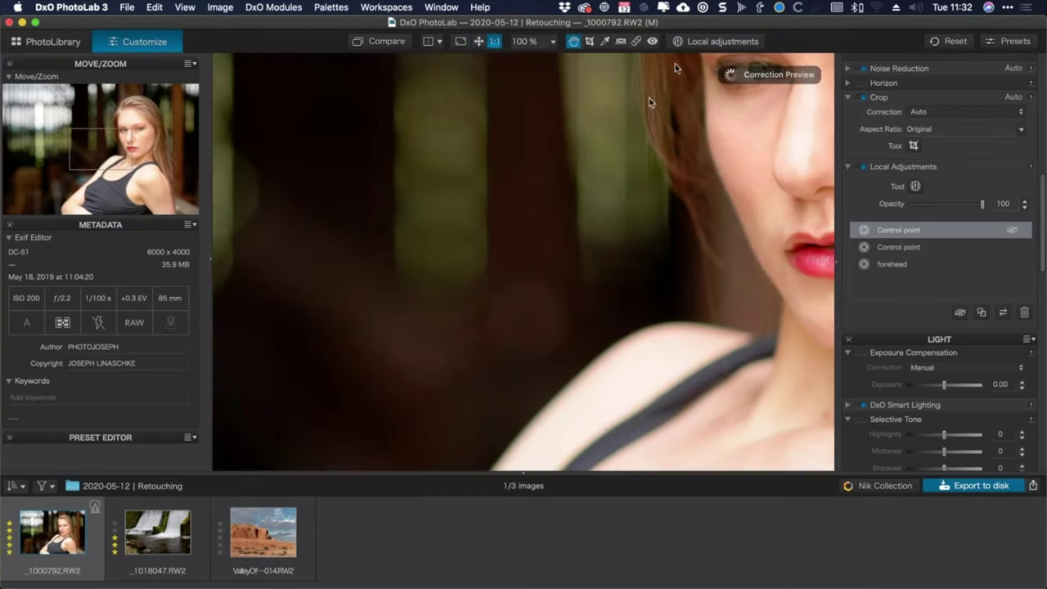
pyautogui.moveTo(750, 255); pyautogui.dragTo(454, 178)
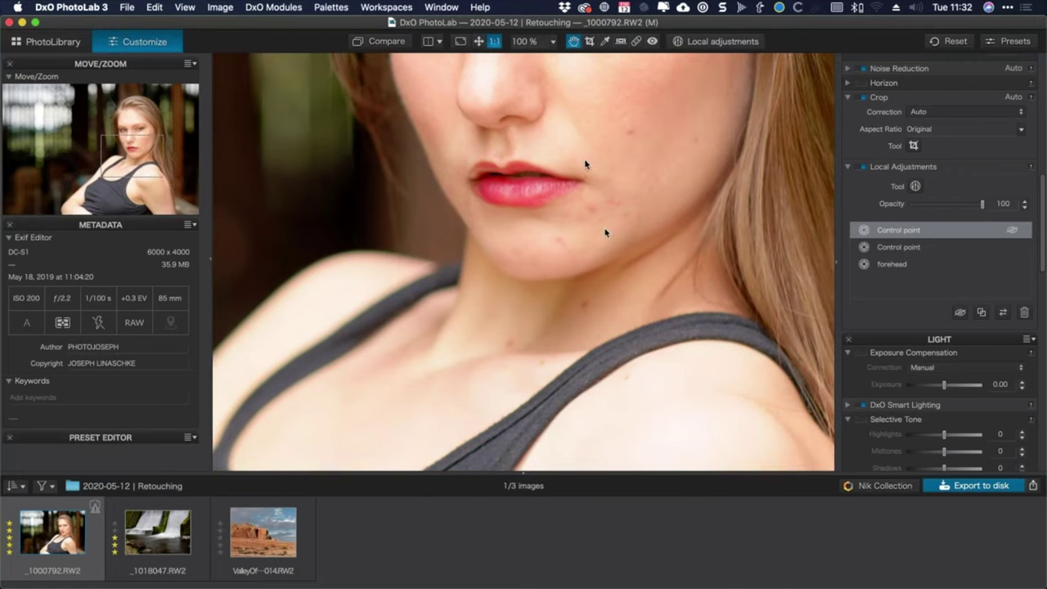
# Repair the red blemish in the middle of the chin at 200 % zoom with size 77 and feather 0 %.
pyautogui.click(553, 42)
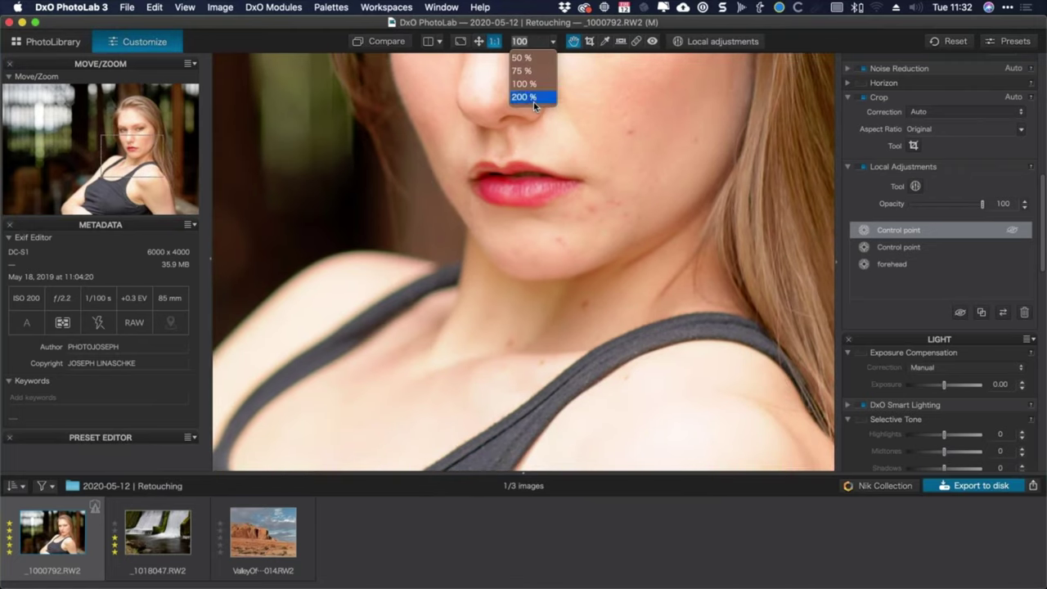
pyautogui.click(536, 99)
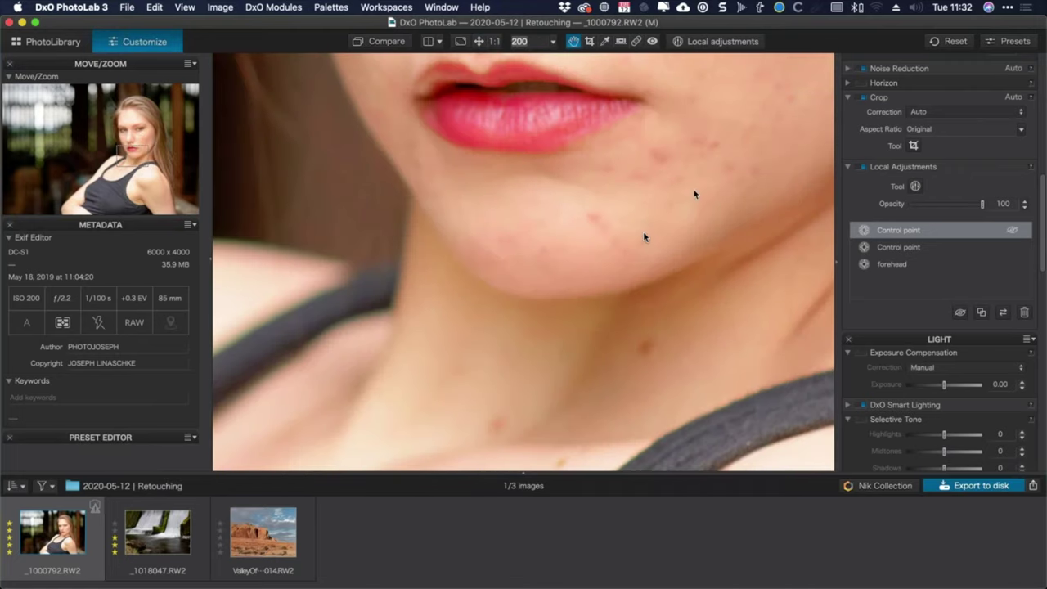
pyautogui.moveTo(645, 234); pyautogui.dragTo(521, 287)
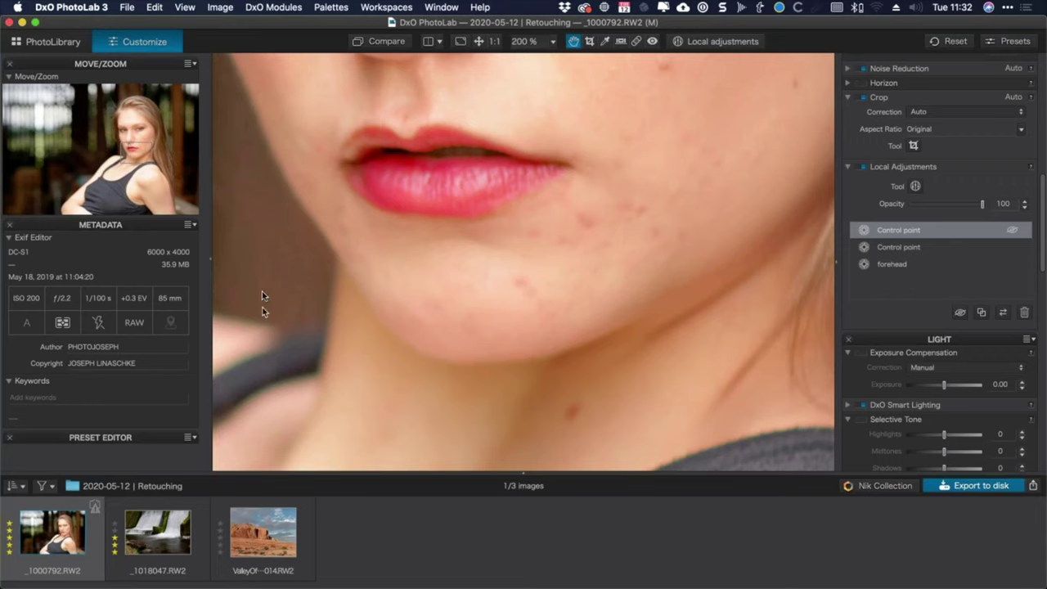
pyautogui.click(635, 42)
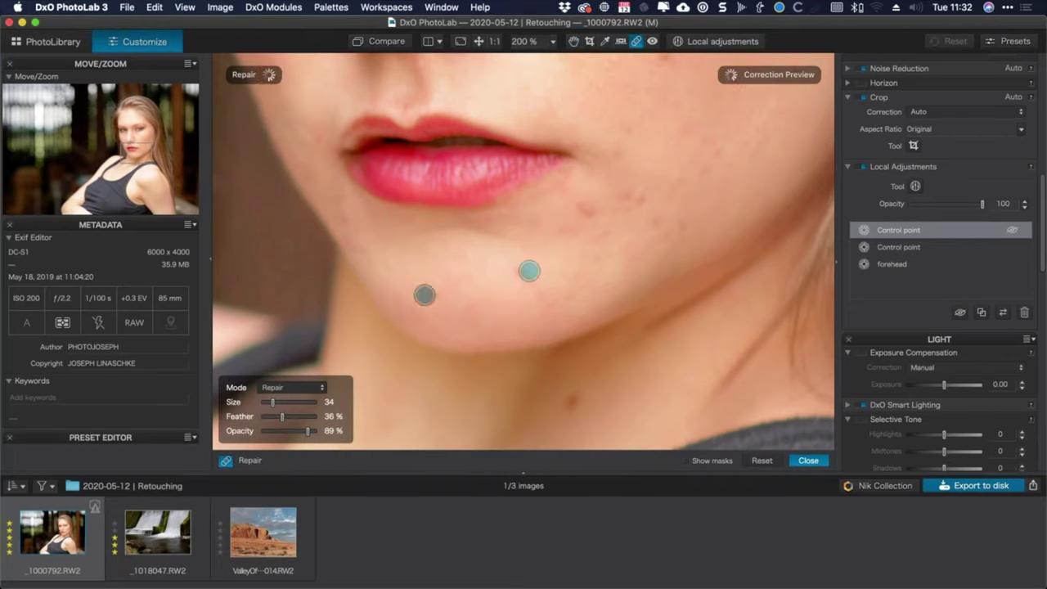
pyautogui.moveTo(274, 403)
pyautogui.mouseDown()
pyautogui.moveTo(264, 403)
pyautogui.moveTo(283, 402)
pyautogui.moveTo(265, 416)
pyautogui.mouseUp()
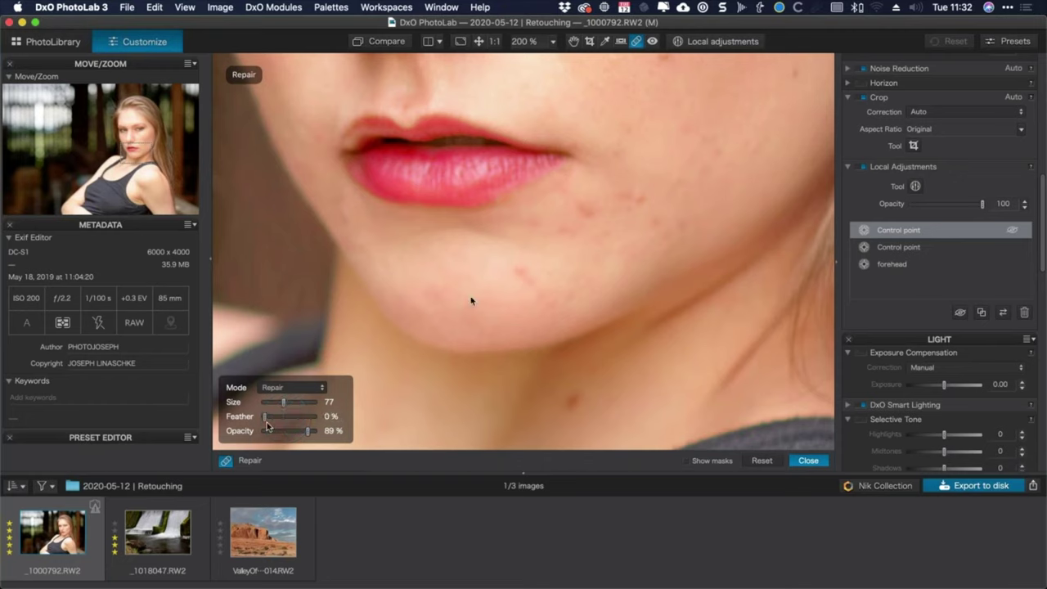
pyautogui.click(516, 281)
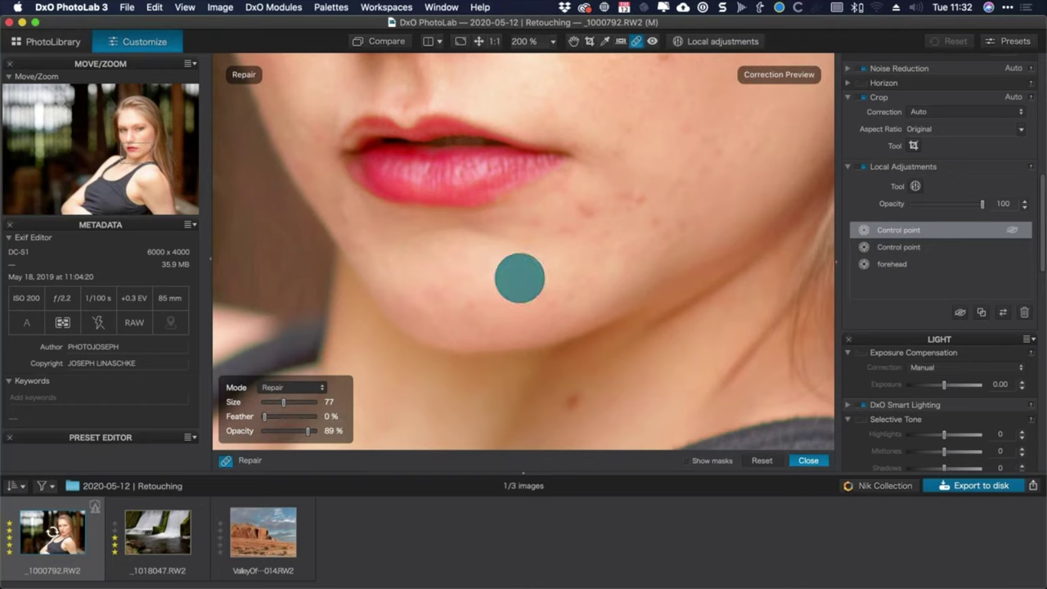
# Repair the remaining small blemishes around the chin and beside the mouth with a brush size of 54.
pyautogui.click(553, 300)
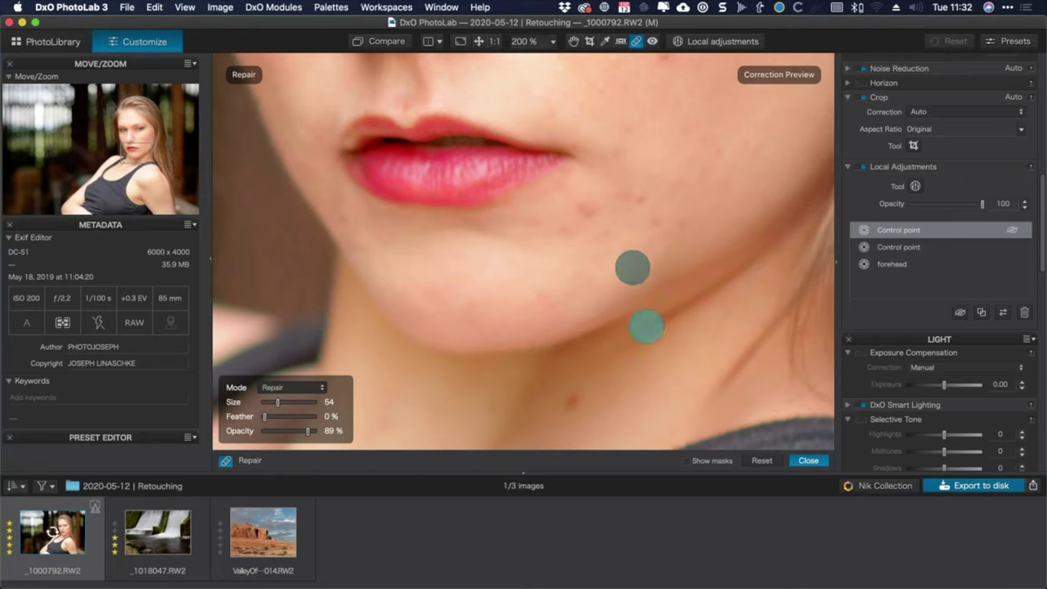
pyautogui.click(584, 215)
pyautogui.click(542, 313)
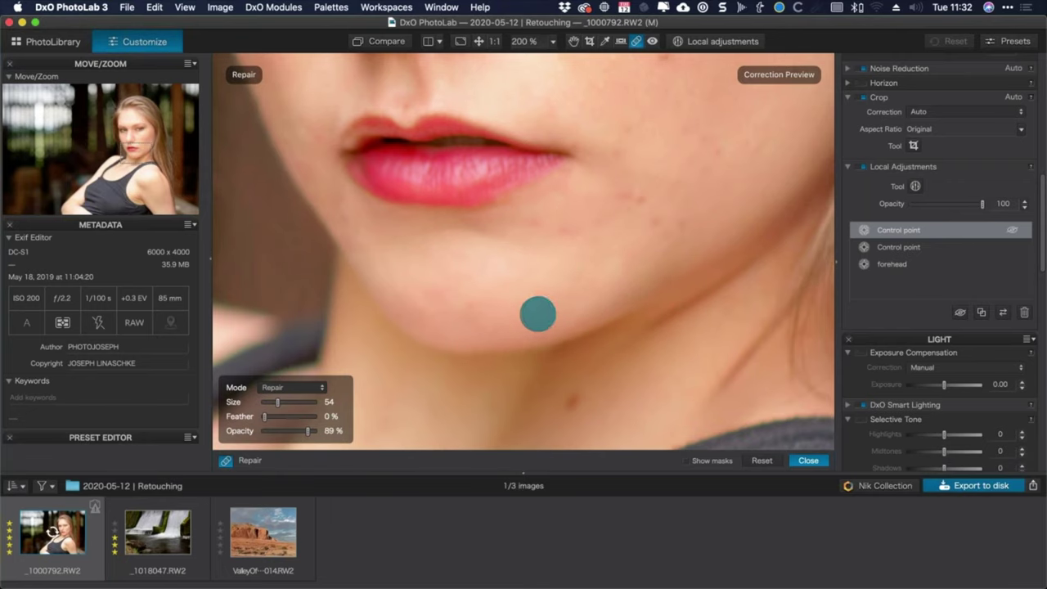
pyautogui.click(483, 325)
pyautogui.click(564, 373)
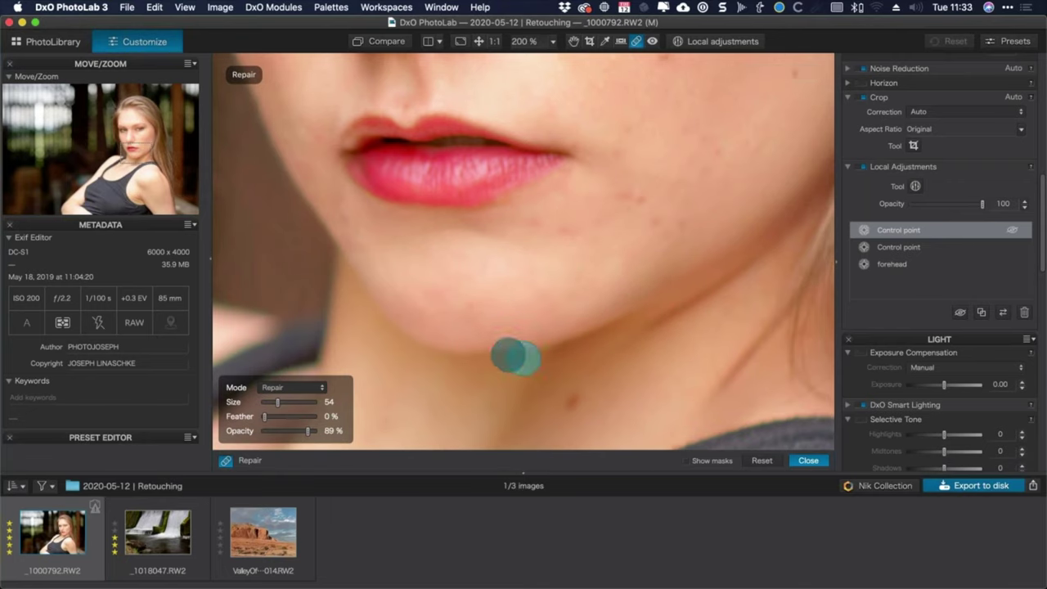
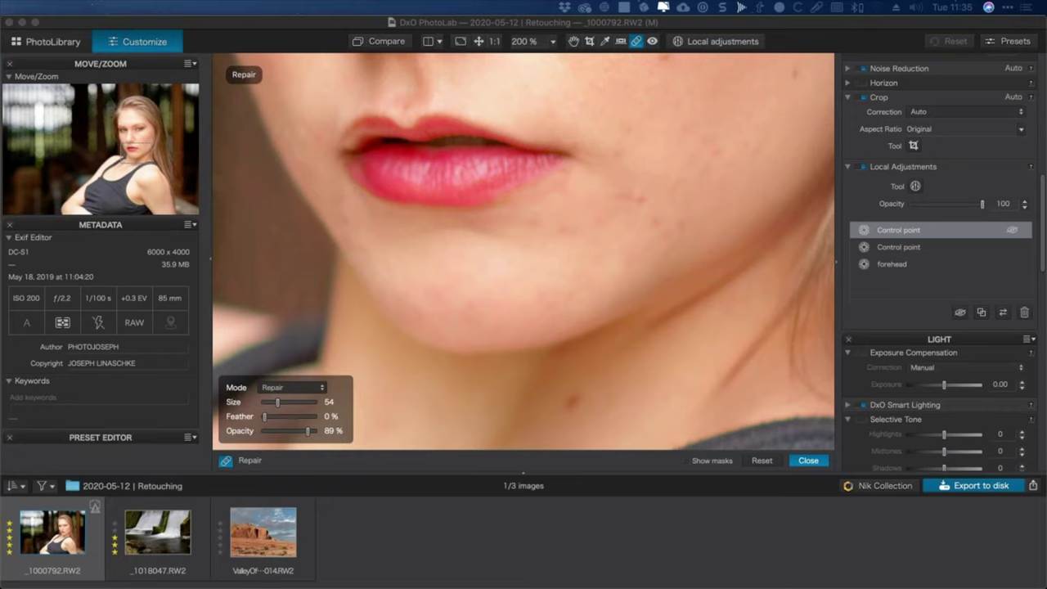
# Show the repair masks on the portrait and hide them again.
pyautogui.press('F11')
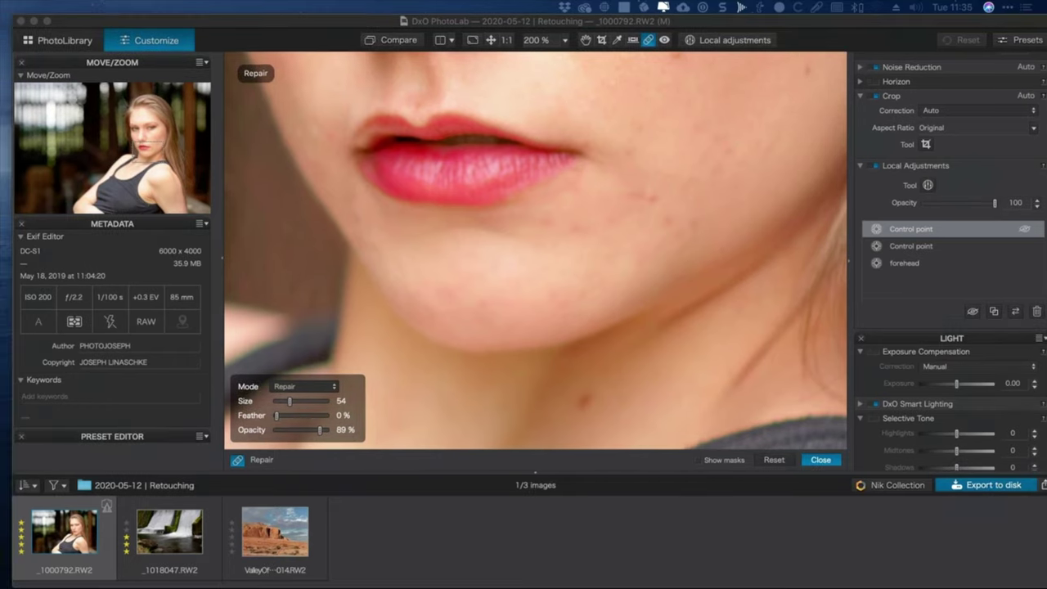
pyautogui.press('F11')
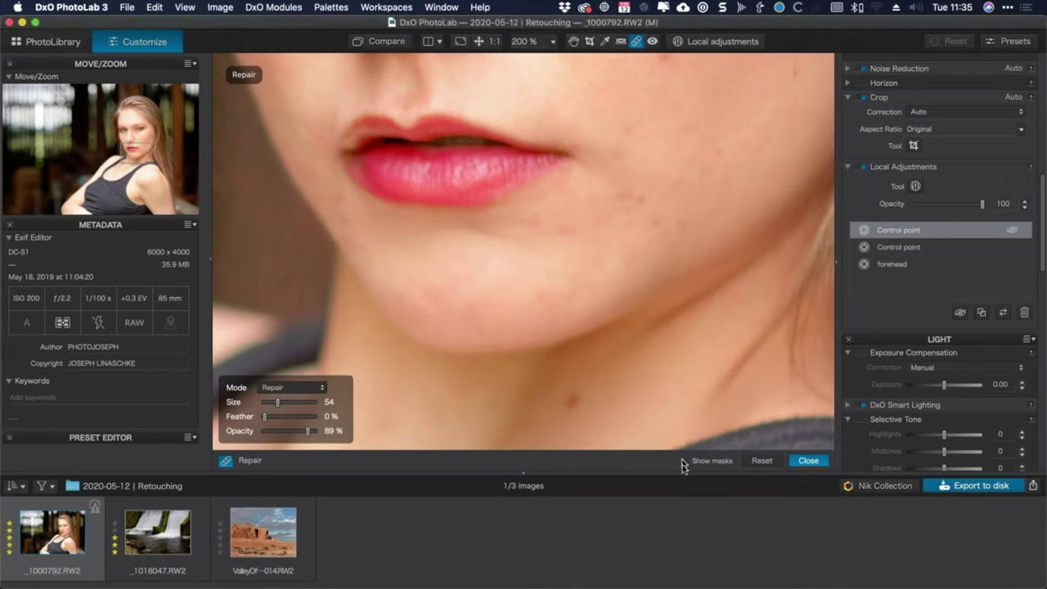
pyautogui.click(687, 461)
pyautogui.click(687, 461)
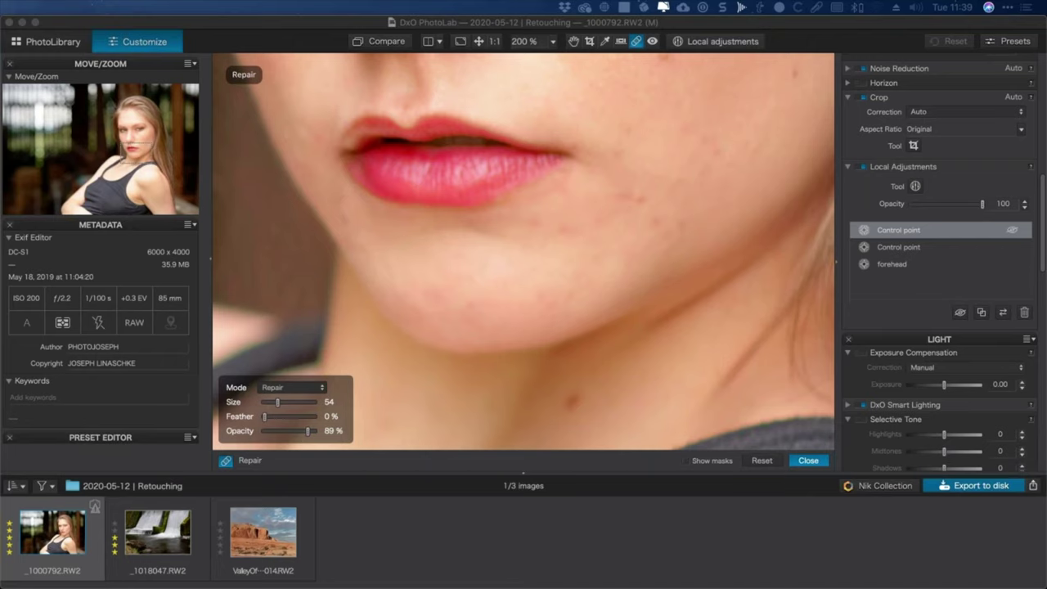
# Open the waterfall photo _1018047.RW2, fit it to the view and leave the Repair tool.
pyautogui.click(169, 533)
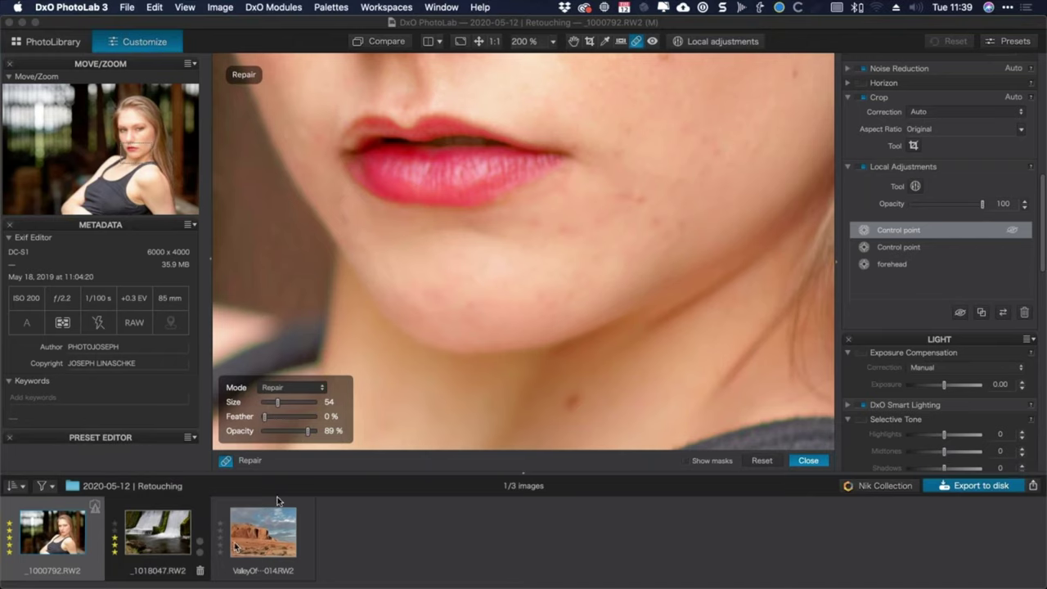
pyautogui.click(159, 536)
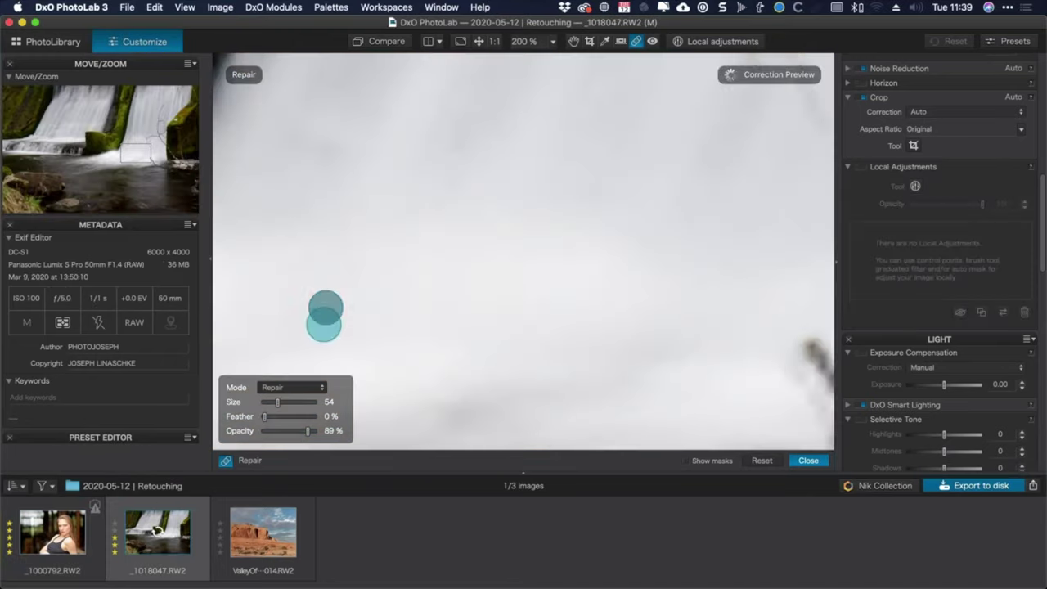
pyautogui.click(478, 41)
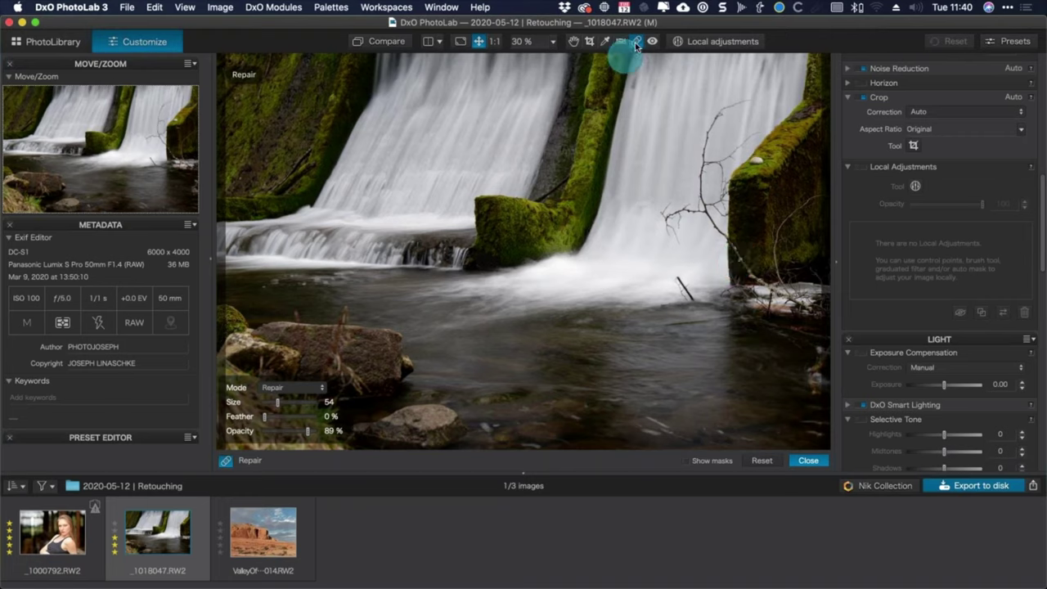
pyautogui.click(573, 41)
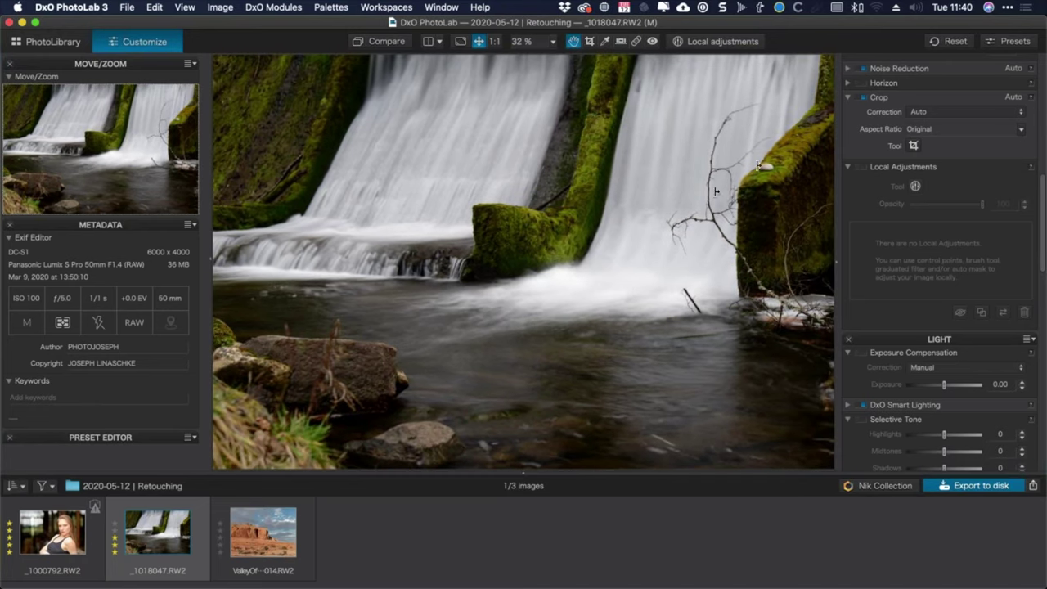
# Shape the waterfall photo's master tone curve, raising the highlights well above the diagonal and the shadow point only slightly.
pyautogui.scroll(-10, 940, 258)
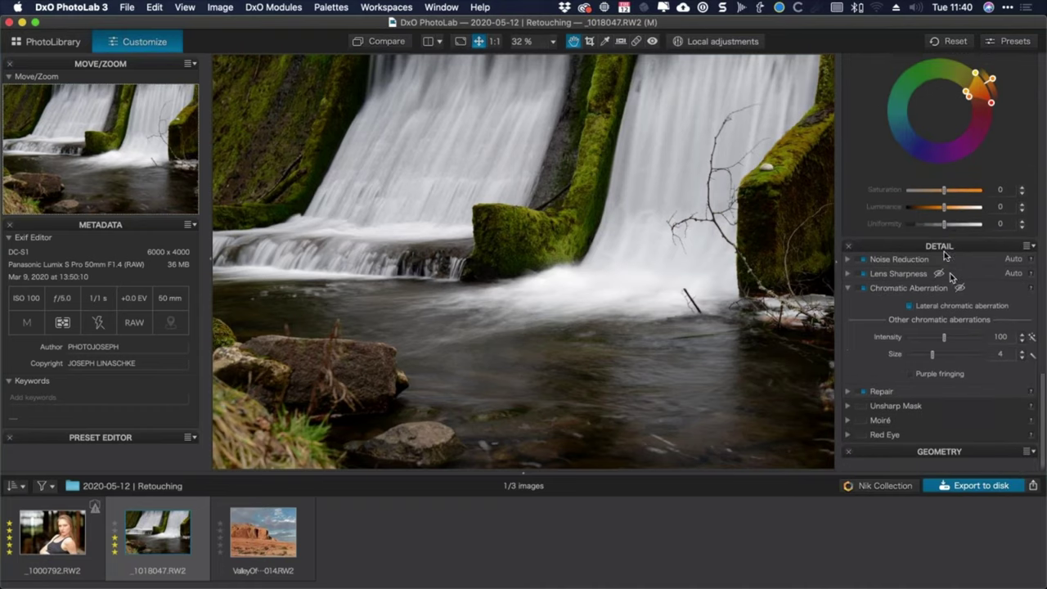
pyautogui.scroll(3, 945, 256)
pyautogui.scroll(5, 945, 251)
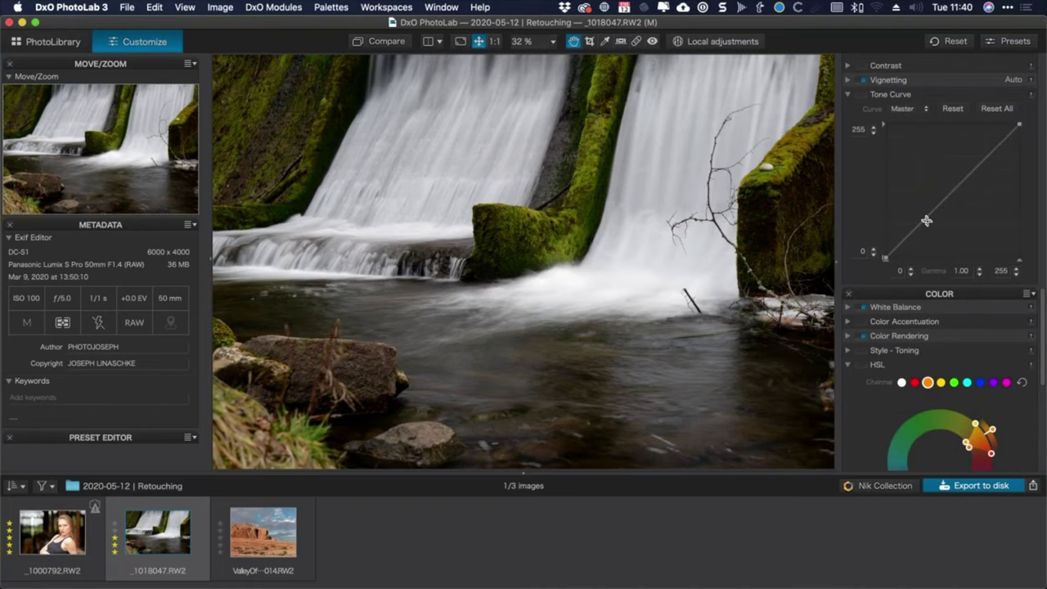
pyautogui.moveTo(931, 214); pyautogui.dragTo(933, 225)
pyautogui.moveTo(965, 181); pyautogui.dragTo(978, 154)
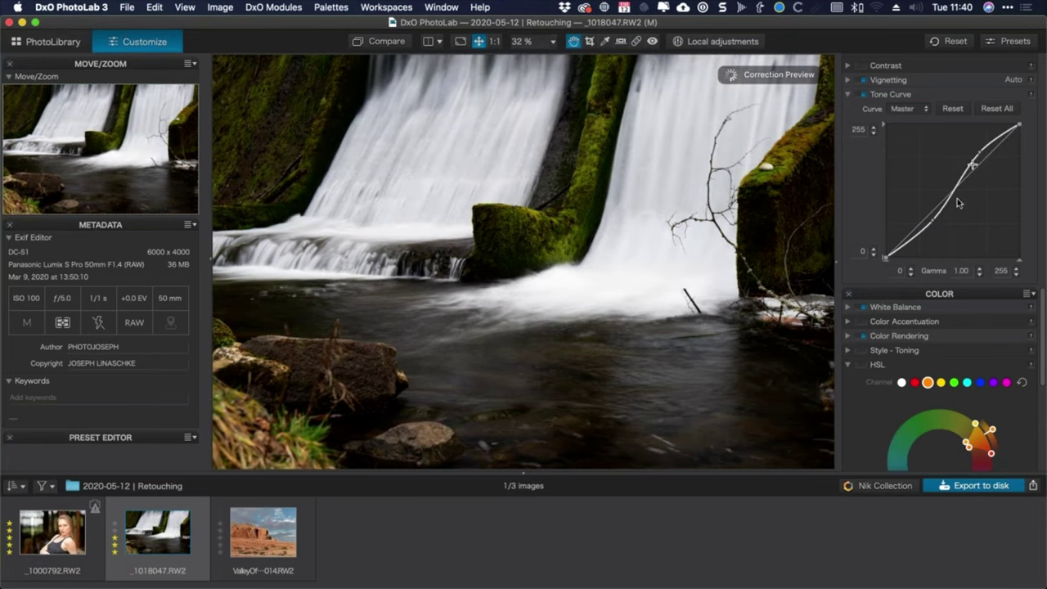
pyautogui.moveTo(931, 221); pyautogui.dragTo(927, 217)
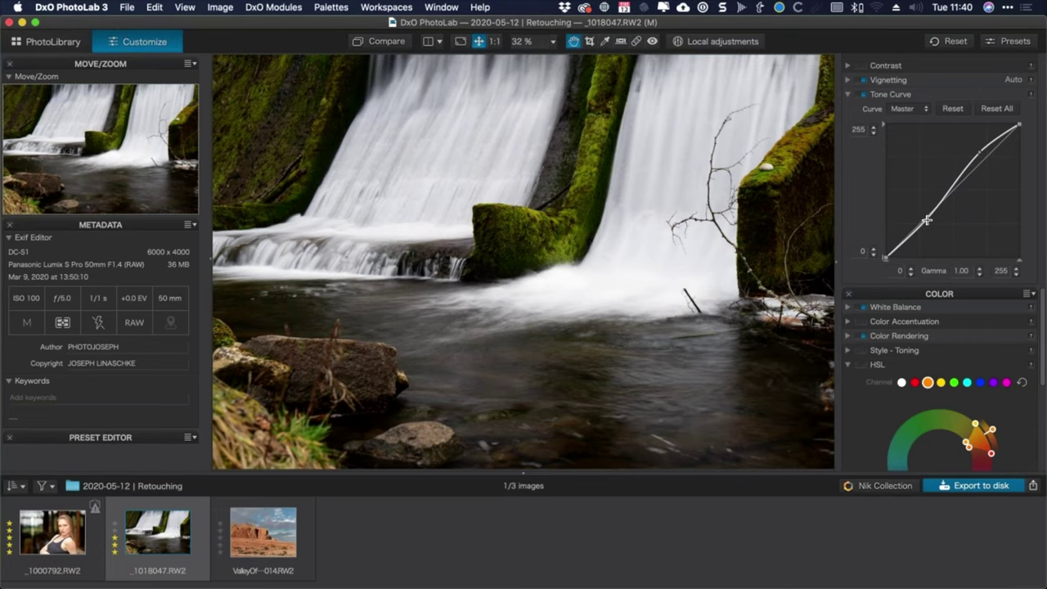
pyautogui.moveTo(926, 219); pyautogui.dragTo(768, 220)
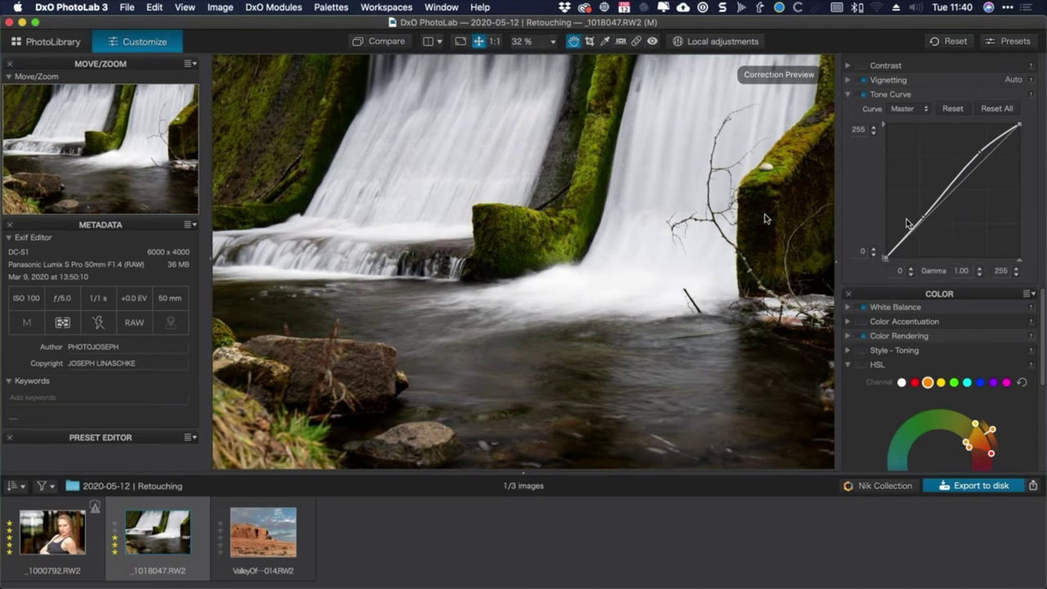
pyautogui.moveTo(978, 151); pyautogui.dragTo(939, 194)
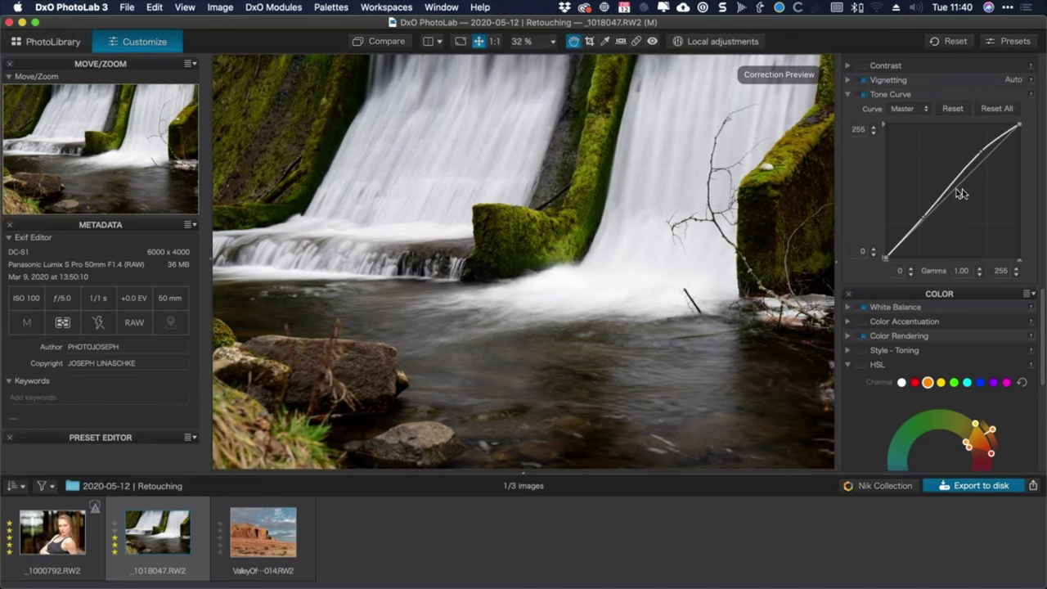
# Set the waterfall photo's Color Accentuation saturation to 41.
pyautogui.scroll(5, 915, 331)
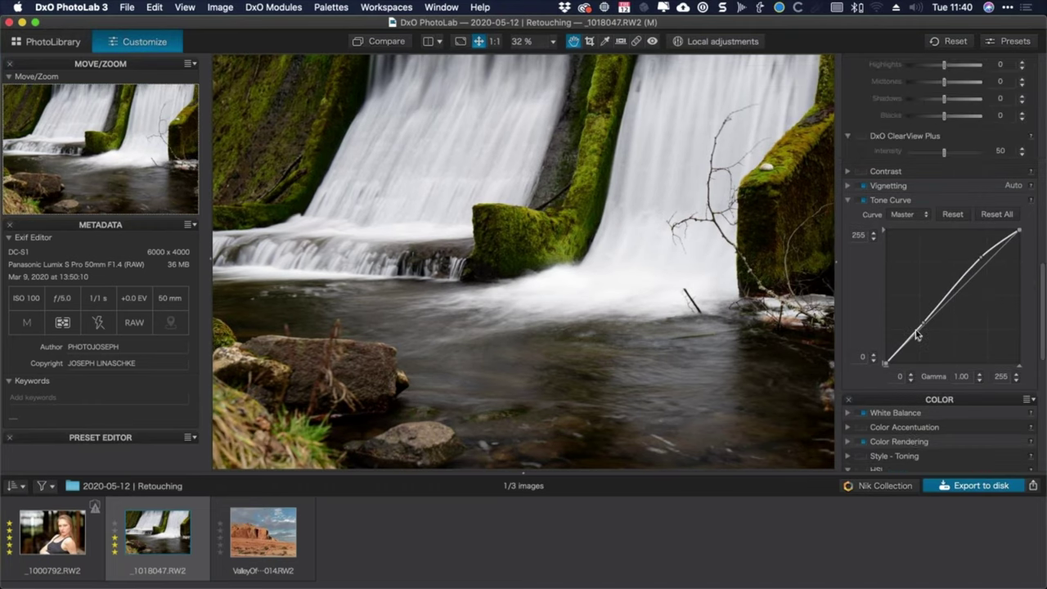
pyautogui.scroll(10, 915, 332)
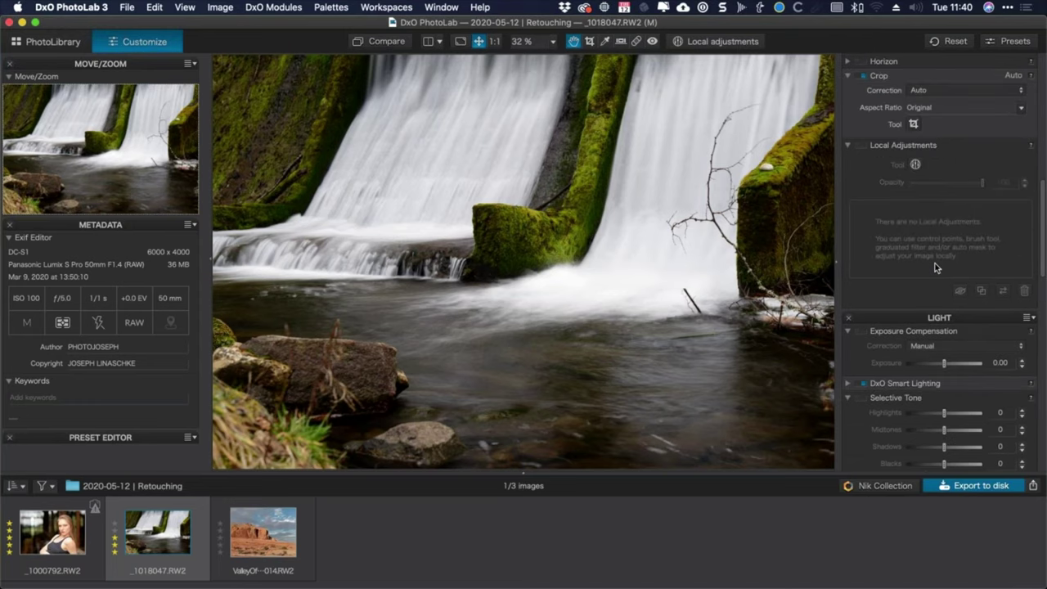
pyautogui.moveTo(944, 198); pyautogui.dragTo(959, 203)
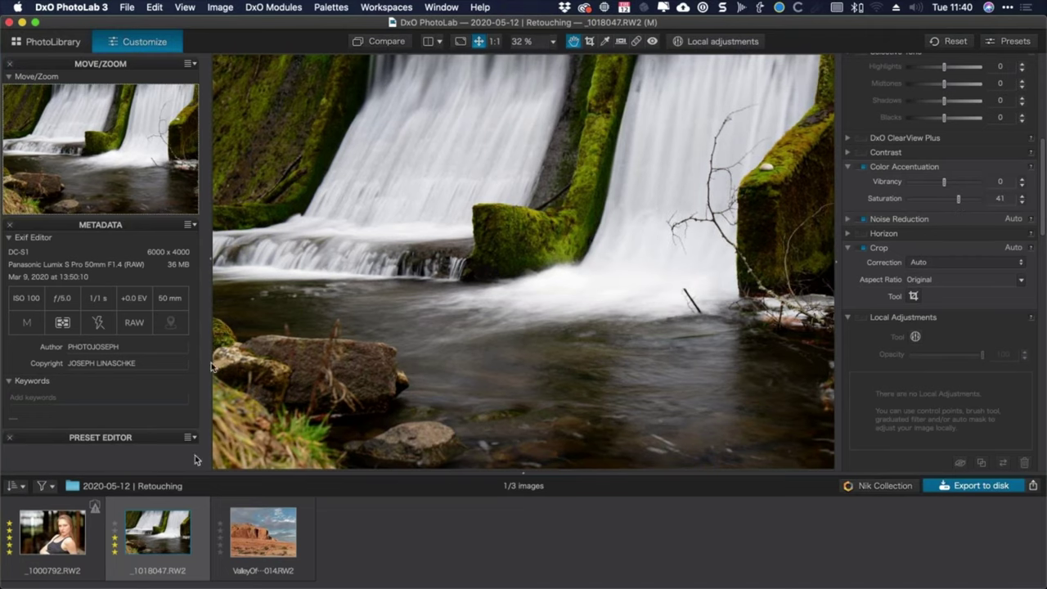
# Crop away the lower foreground with an unconstrained aspect ratio, leaving about 6181 x 3155 px, and apply the crop.
pyautogui.click(913, 296)
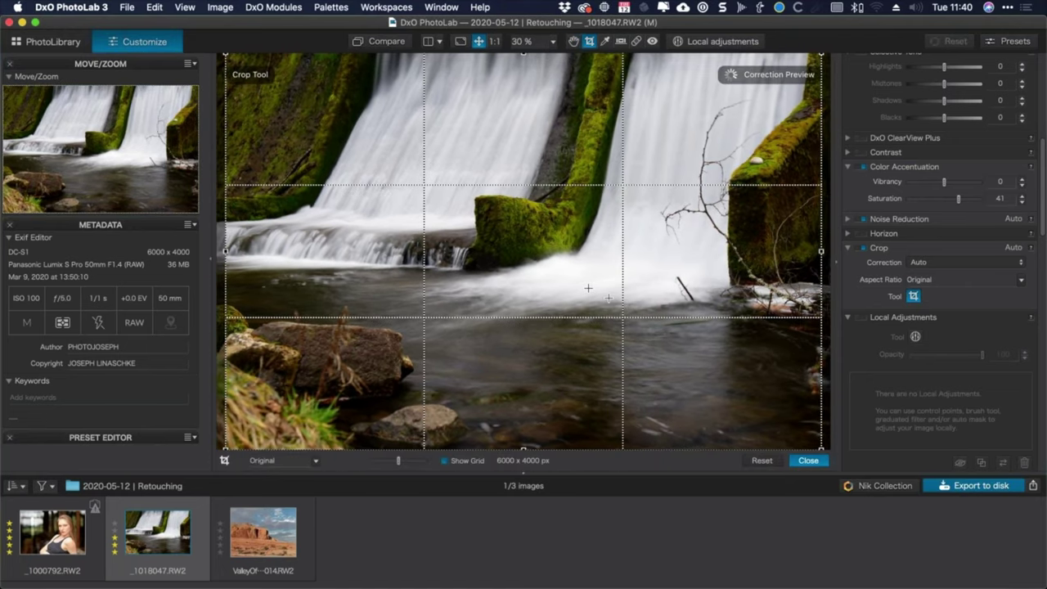
pyautogui.click(315, 460)
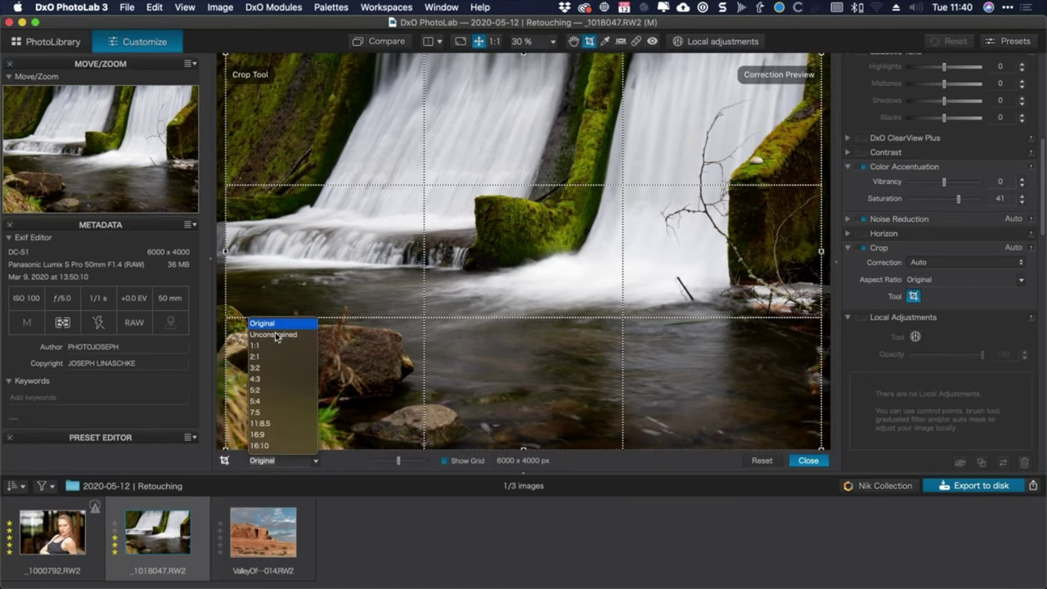
pyautogui.click(275, 334)
pyautogui.moveTo(522, 447); pyautogui.dragTo(520, 366)
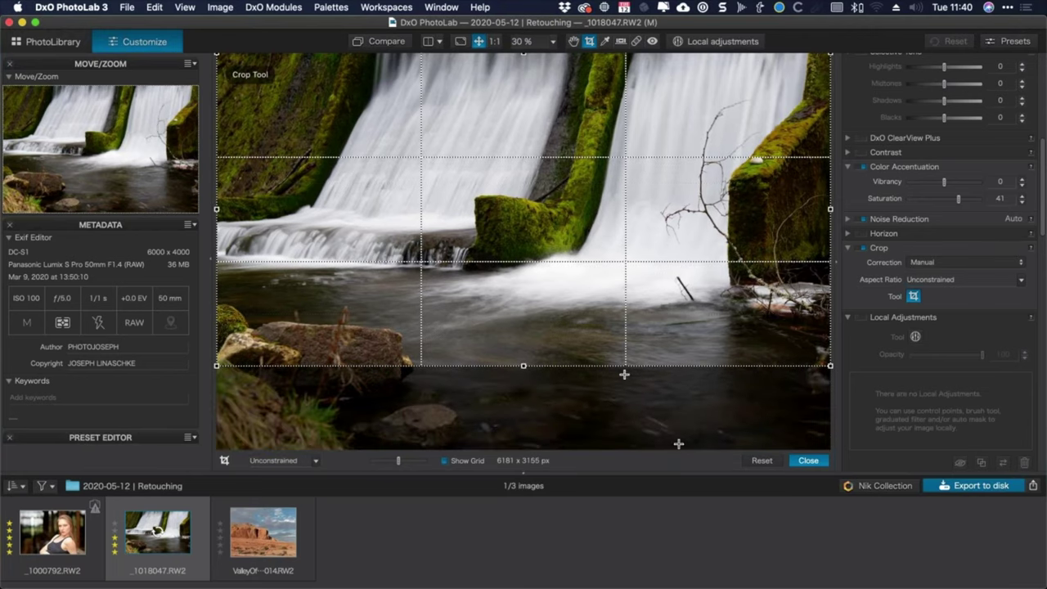
pyautogui.click(807, 460)
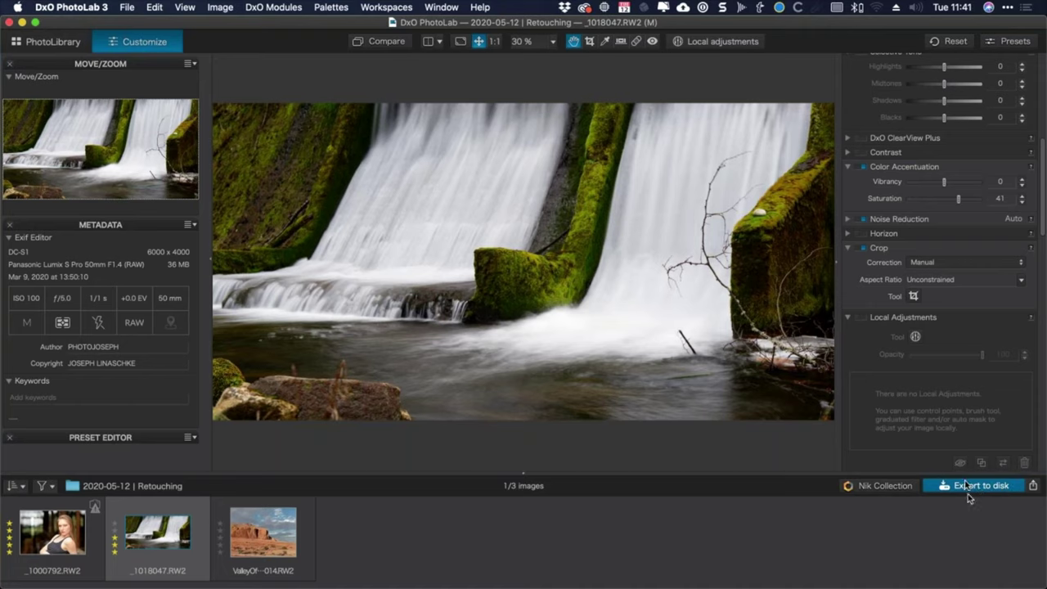
# Export the waterfall photo as a full-size 8-bit TIFF to the original image folder with the suffix _DxO.
pyautogui.click(923, 493)
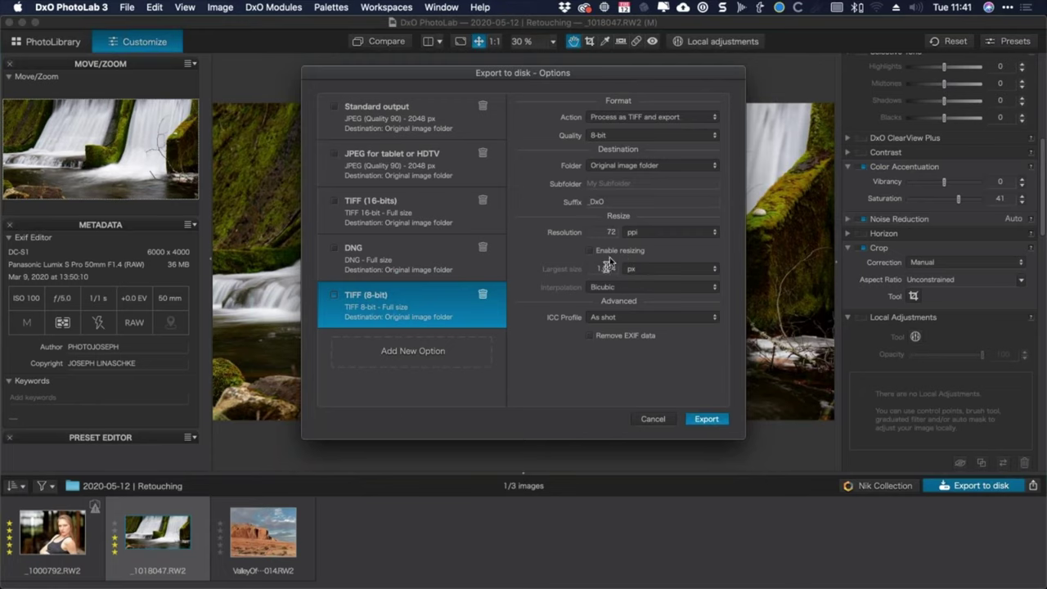
pyautogui.click(705, 418)
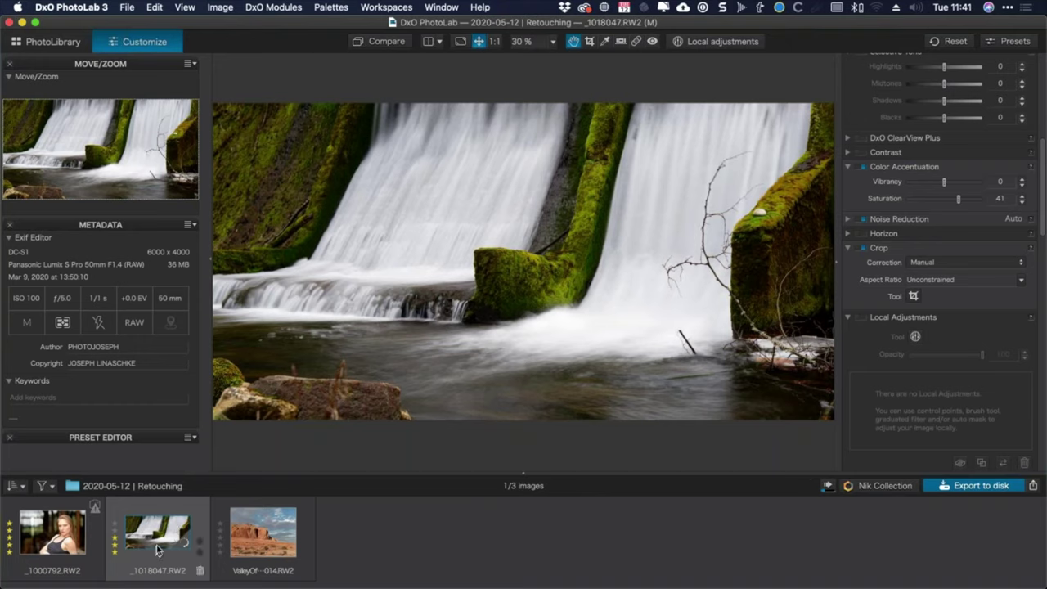
pyautogui.moveTo(160, 548)
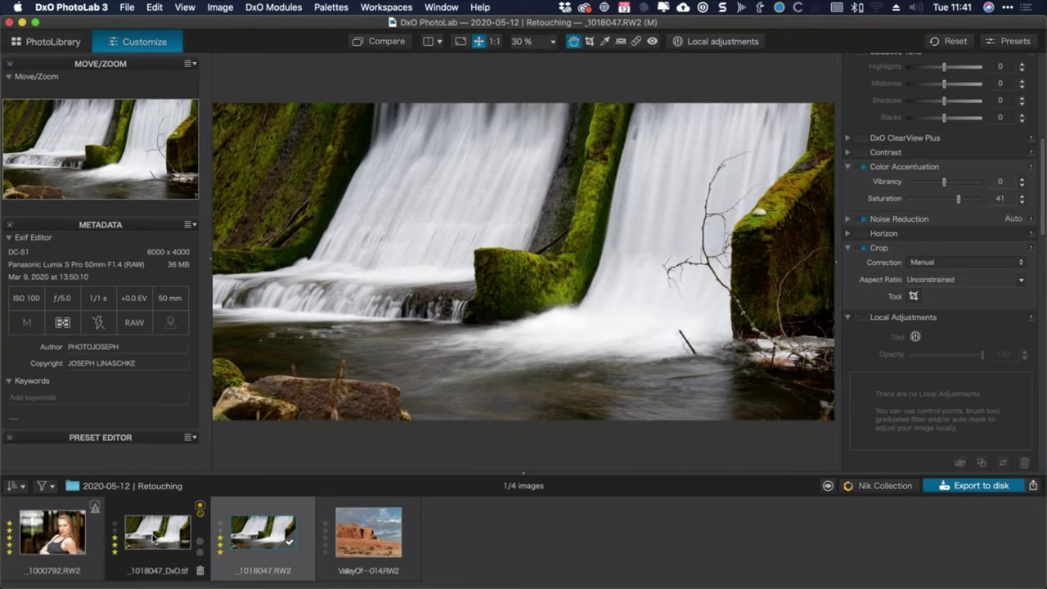
# Open the exported _1018047_DxO.tif and inspect it at 100 % zoom.
pyautogui.click(153, 537)
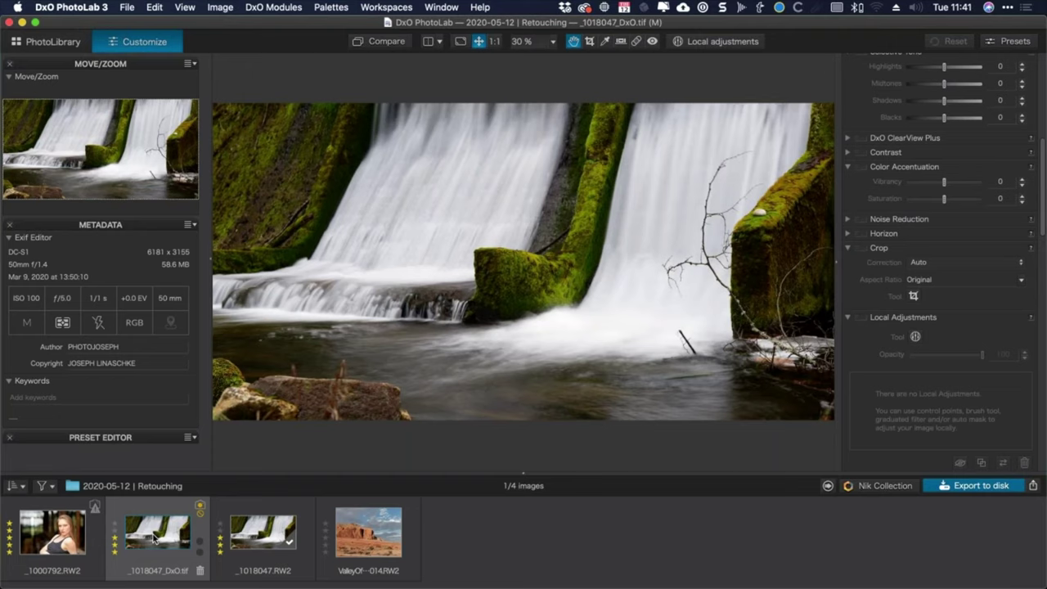
pyautogui.moveTo(153, 537)
pyautogui.click(494, 42)
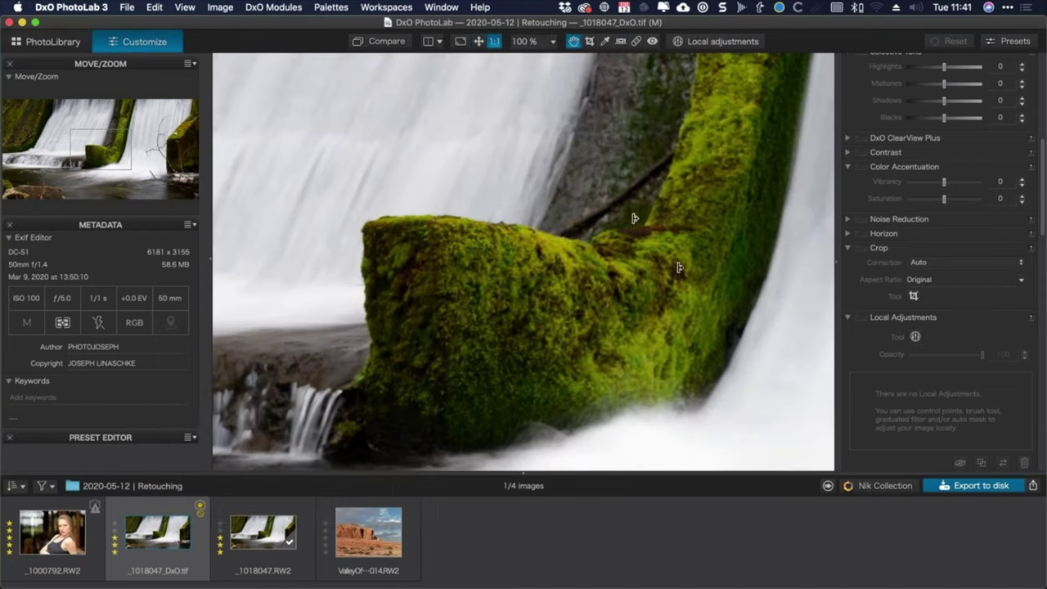
# Examine the bare branches and the mossy wall beside the waterfall, reducing the zoom from 100 % to 75 %.
pyautogui.click(587, 41)
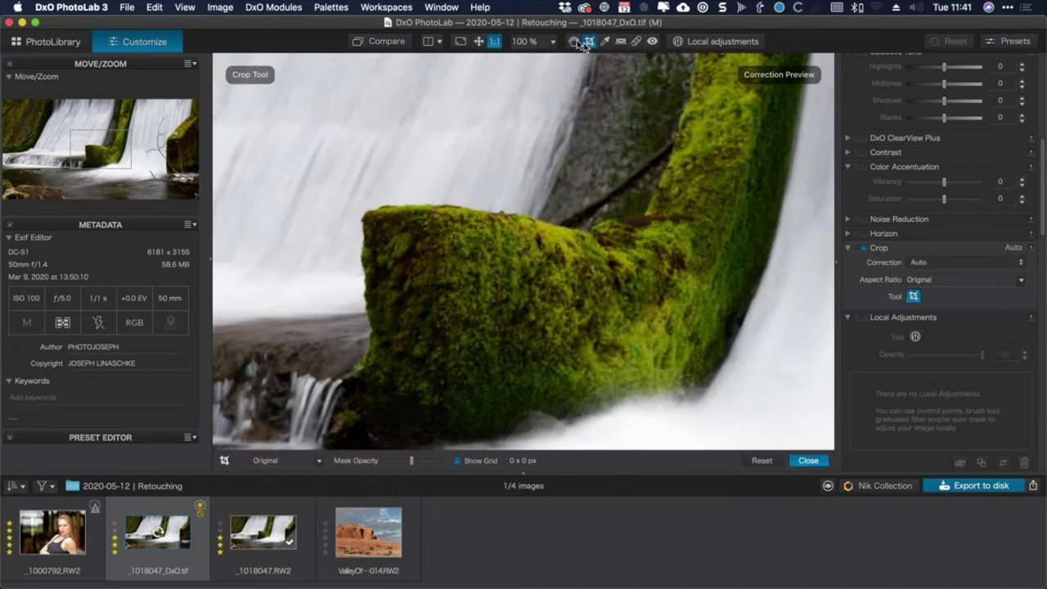
pyautogui.click(572, 40)
pyautogui.moveTo(703, 233); pyautogui.dragTo(480, 219)
pyautogui.hscroll(10, 480, 219)
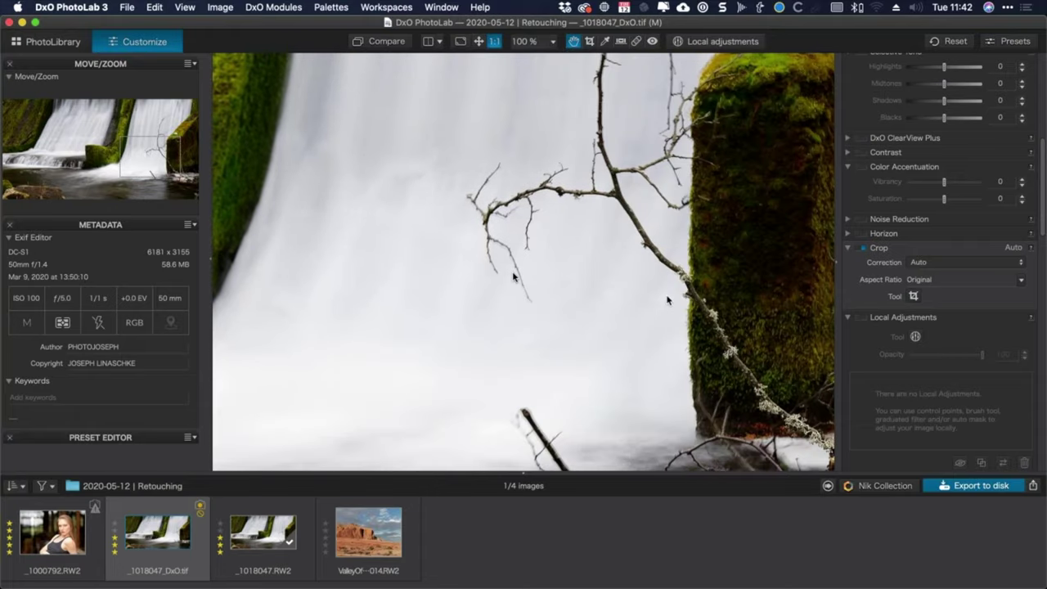
pyautogui.scroll(5, 530, 296)
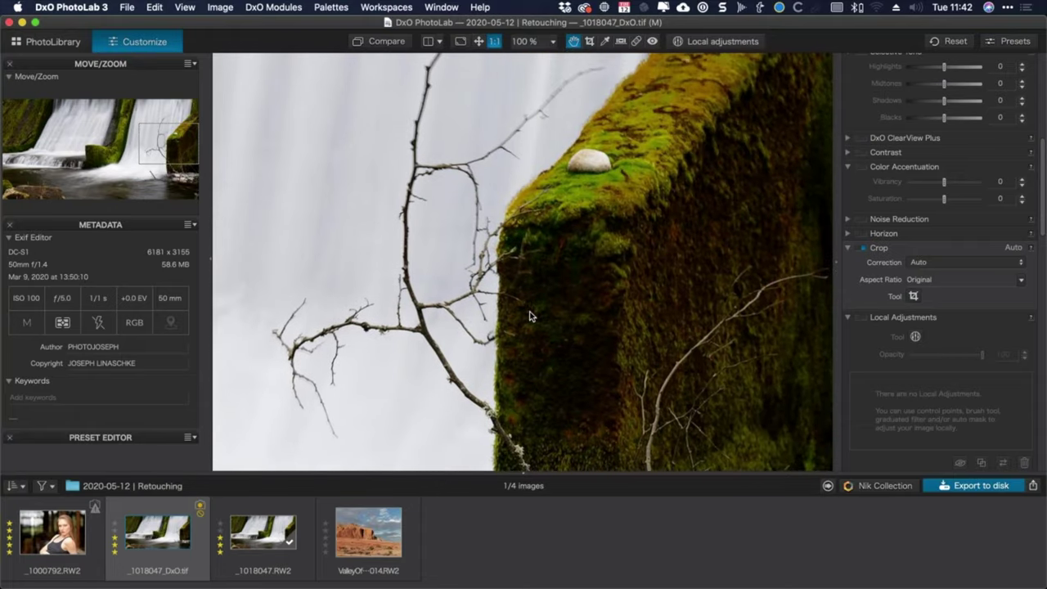
pyautogui.click(552, 41)
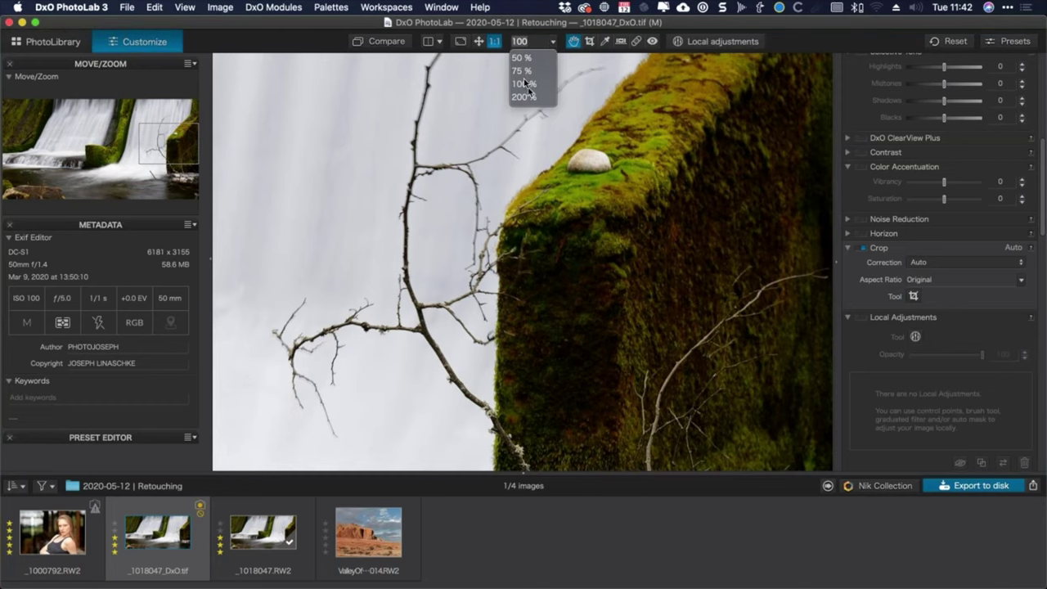
pyautogui.click(526, 71)
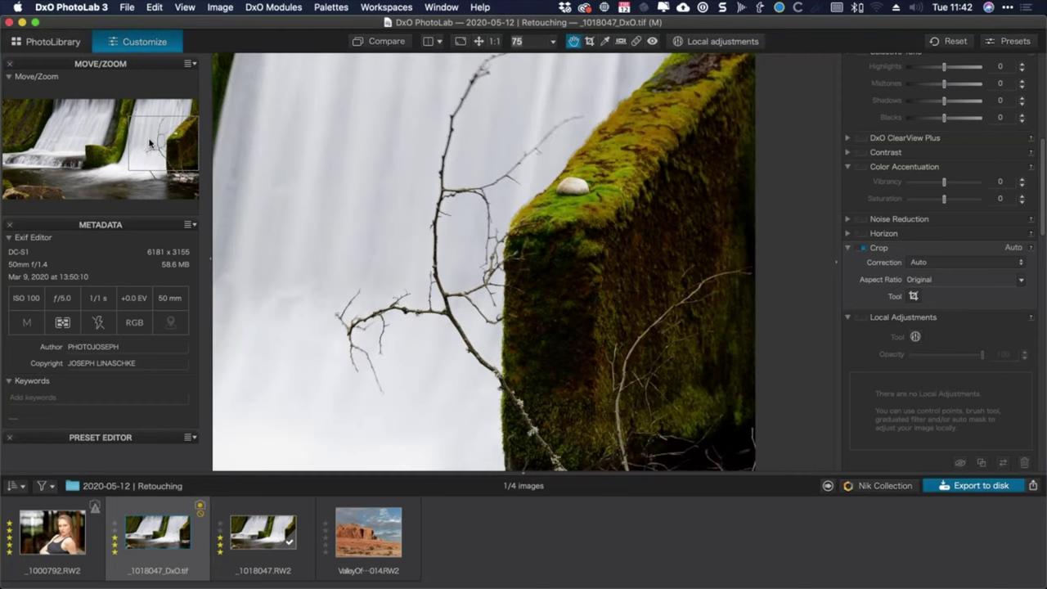
pyautogui.moveTo(152, 146); pyautogui.dragTo(150, 141)
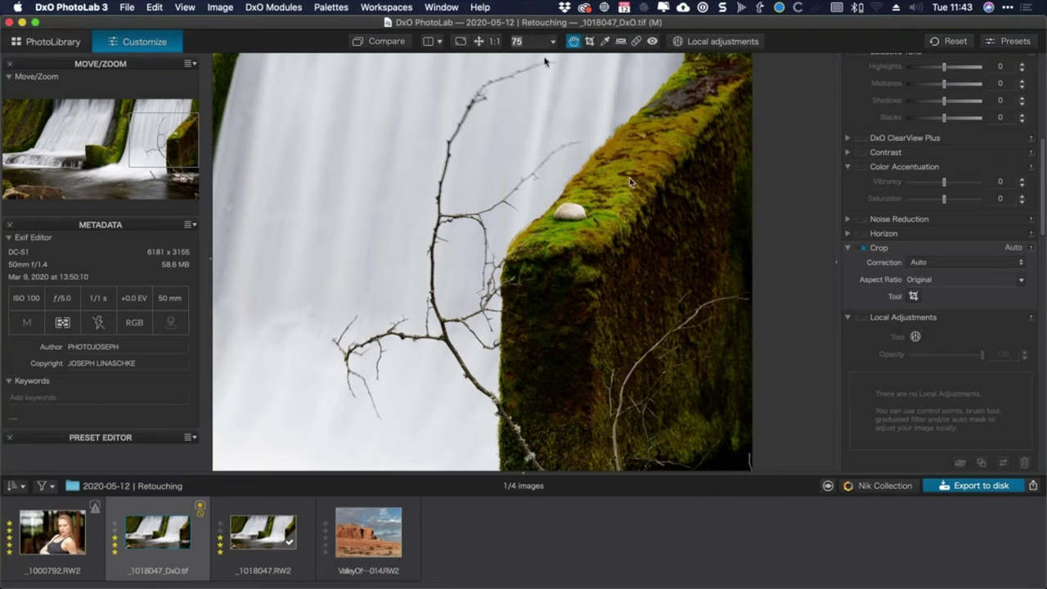
# Inspect the spot where the branch crosses the mossy wall's edge at 200 % and at 400 % zoom.
pyautogui.press('Return')
pyautogui.click(552, 41)
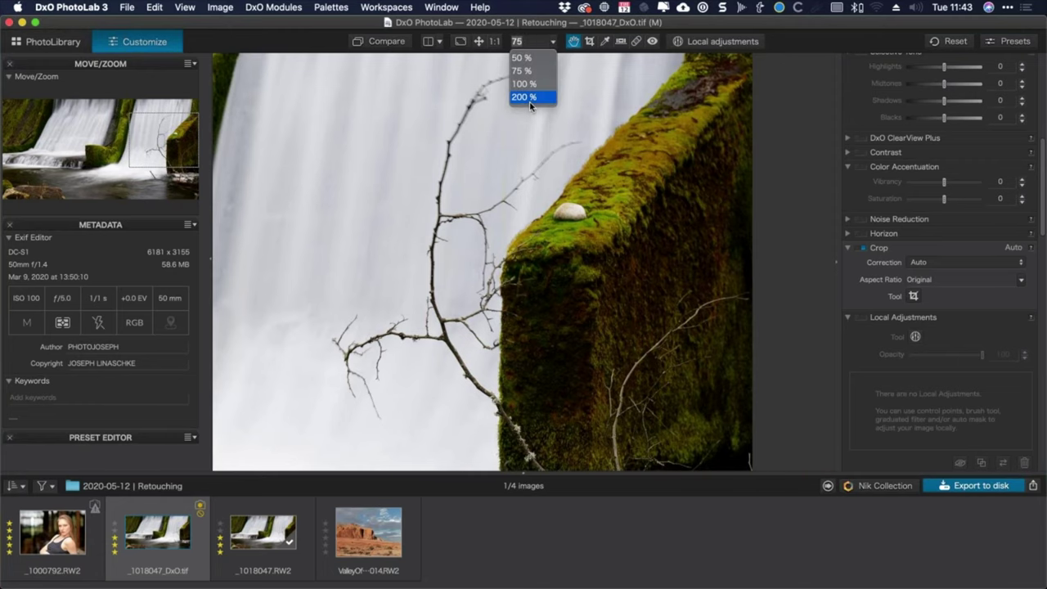
pyautogui.click(531, 99)
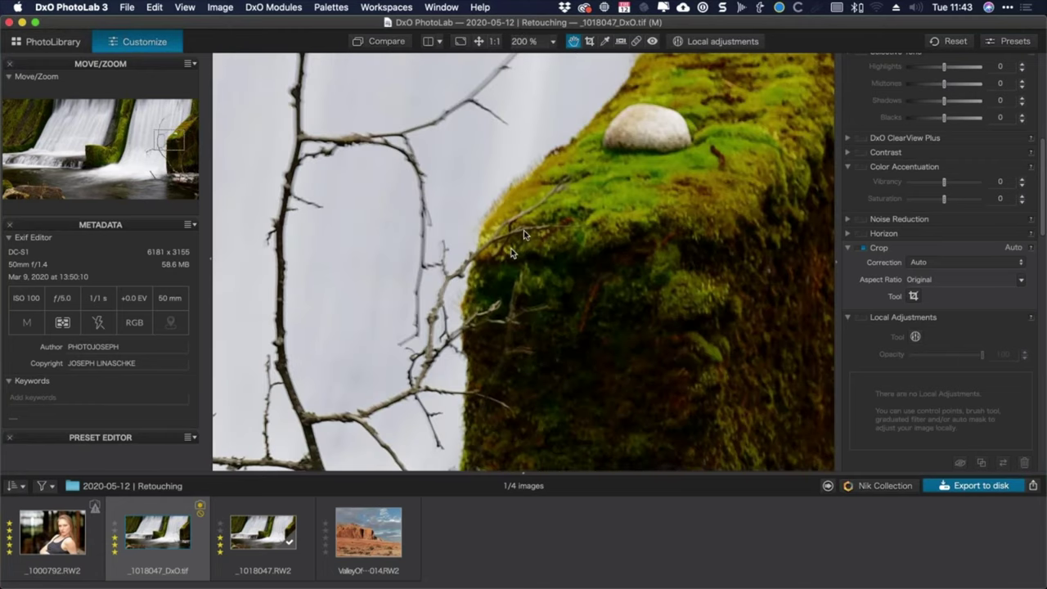
pyautogui.moveTo(523, 229); pyautogui.dragTo(538, 209)
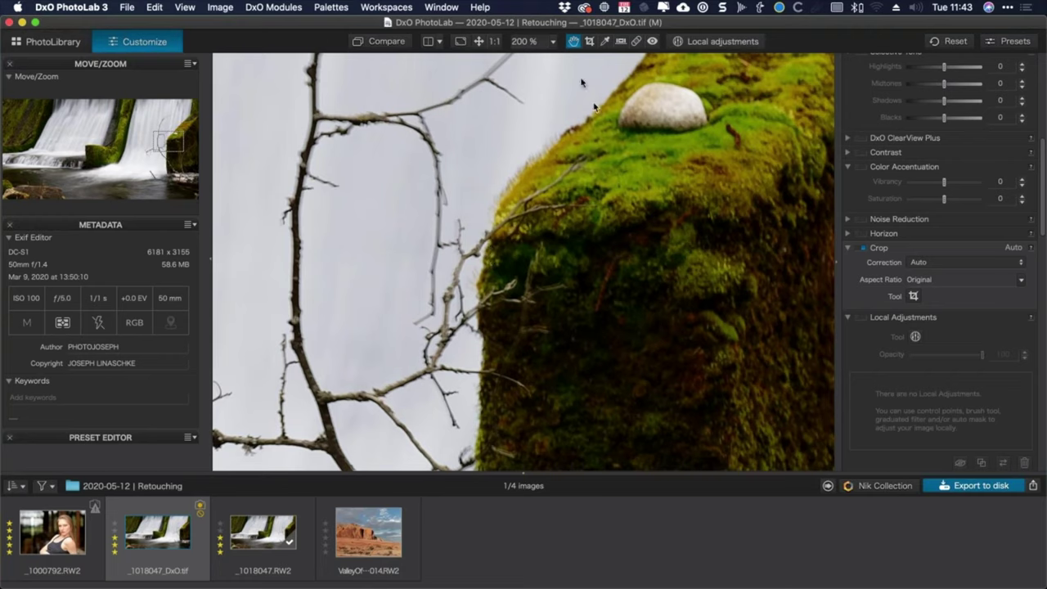
pyautogui.click(554, 45)
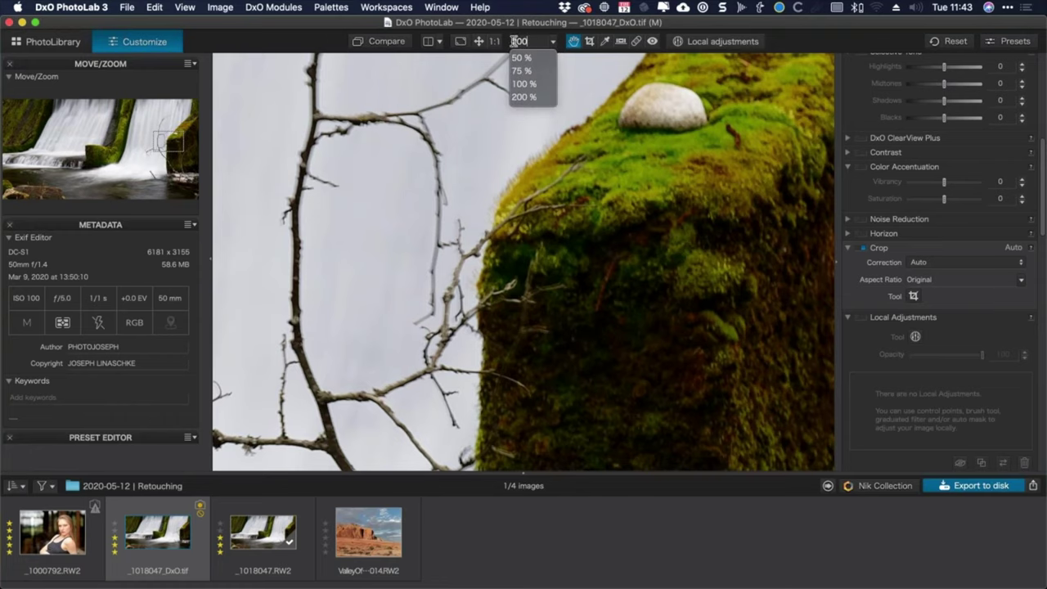
pyautogui.write('400')
pyautogui.press('Return')
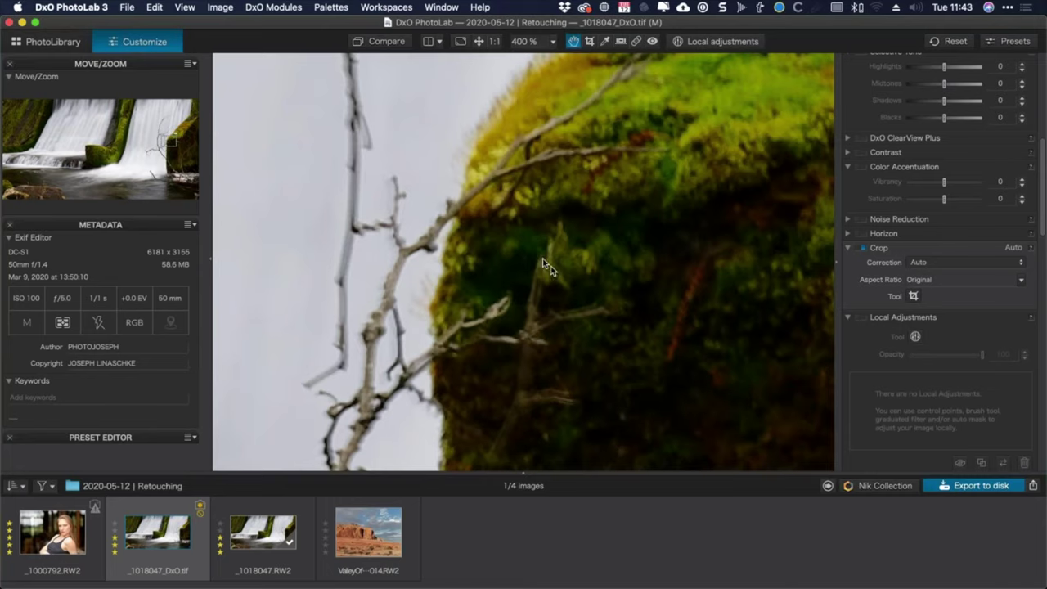
pyautogui.moveTo(543, 261); pyautogui.dragTo(491, 273)
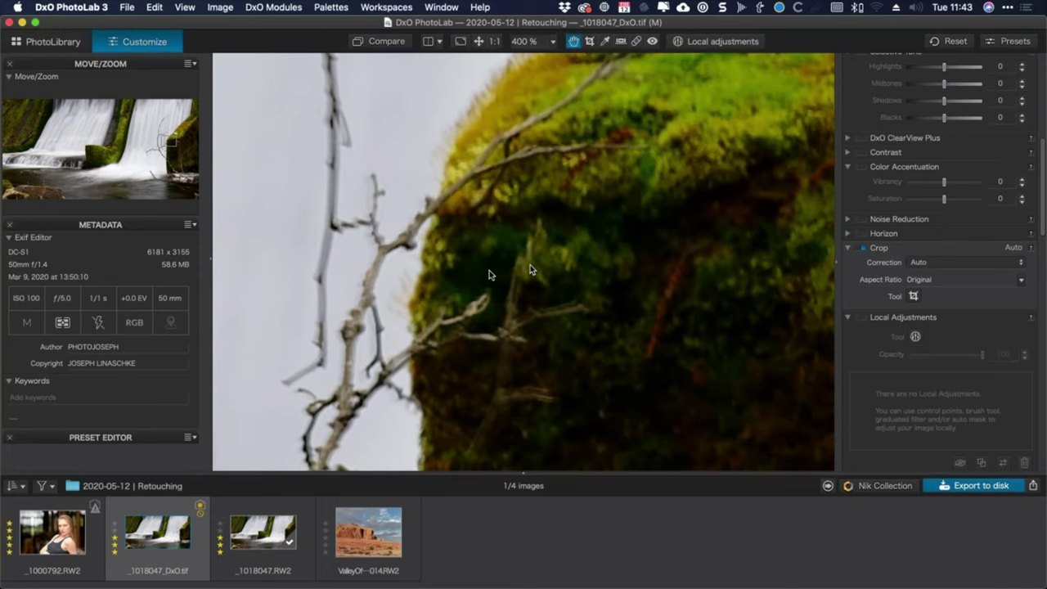
# Activate the Repair tool and set its brush size to 46 and its feather to 18 %.
pyautogui.click(636, 42)
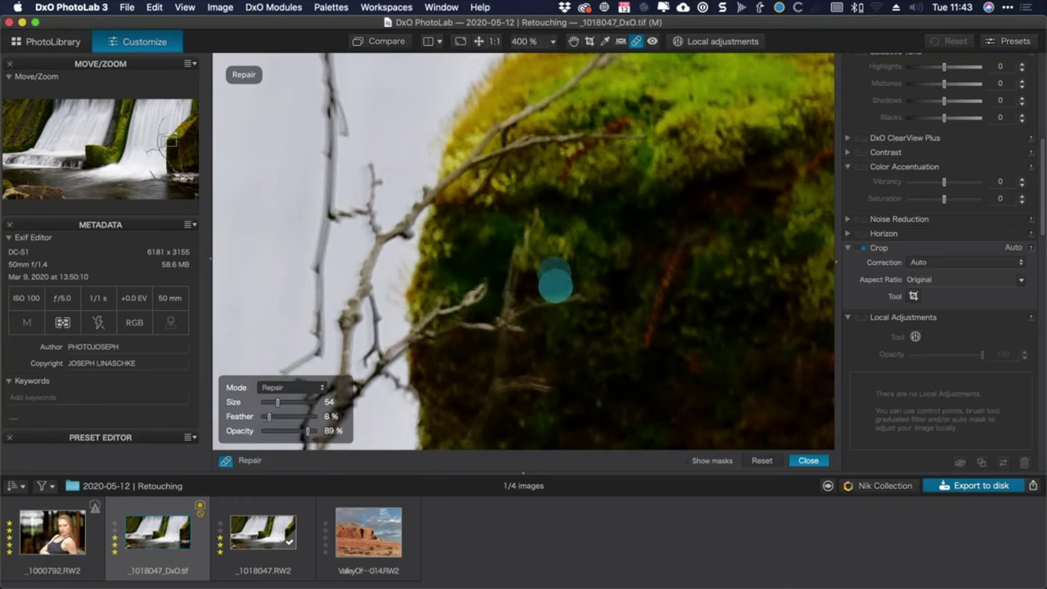
pyautogui.scroll(4, 555, 271)
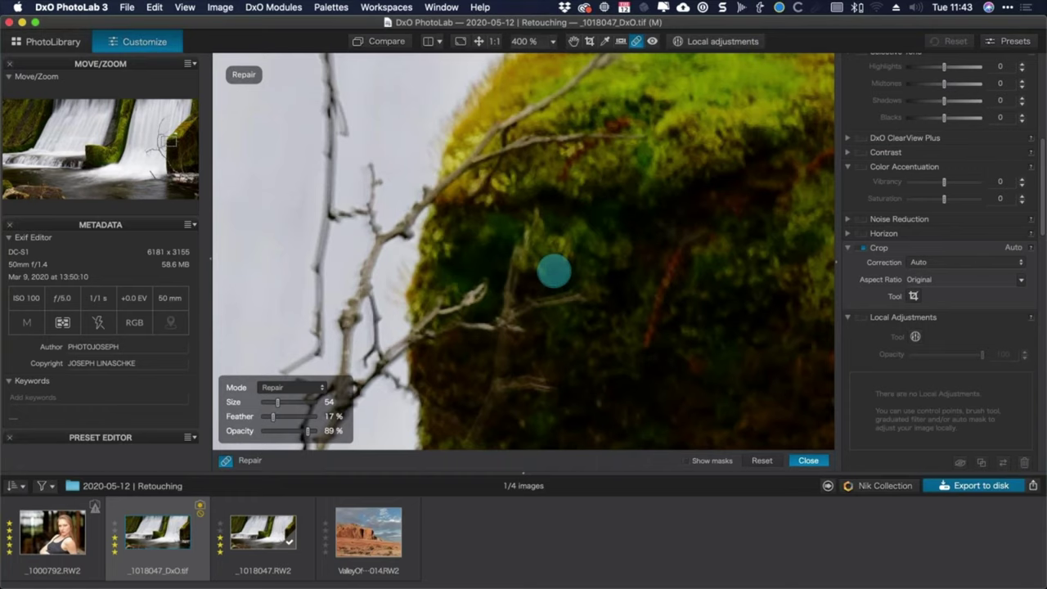
pyautogui.scroll(1, 538, 244)
pyautogui.scroll(-3, 538, 245)
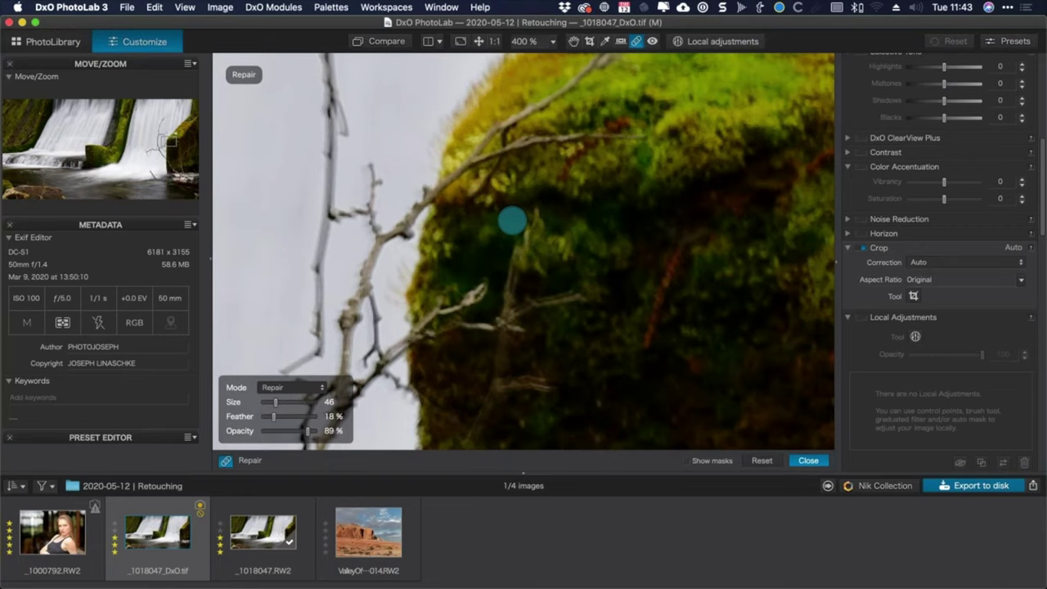
pyautogui.click(511, 219)
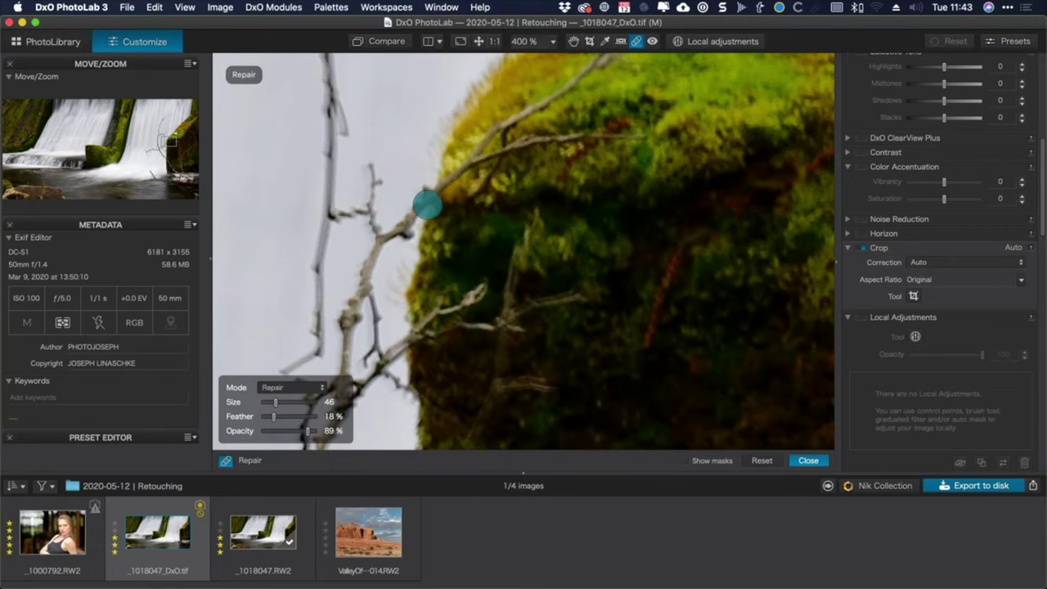
# Try a small repair on the twig tip in the dark moss at 1600 % zoom, reducing the brush size to 28.
pyautogui.scroll(5, 427, 204)
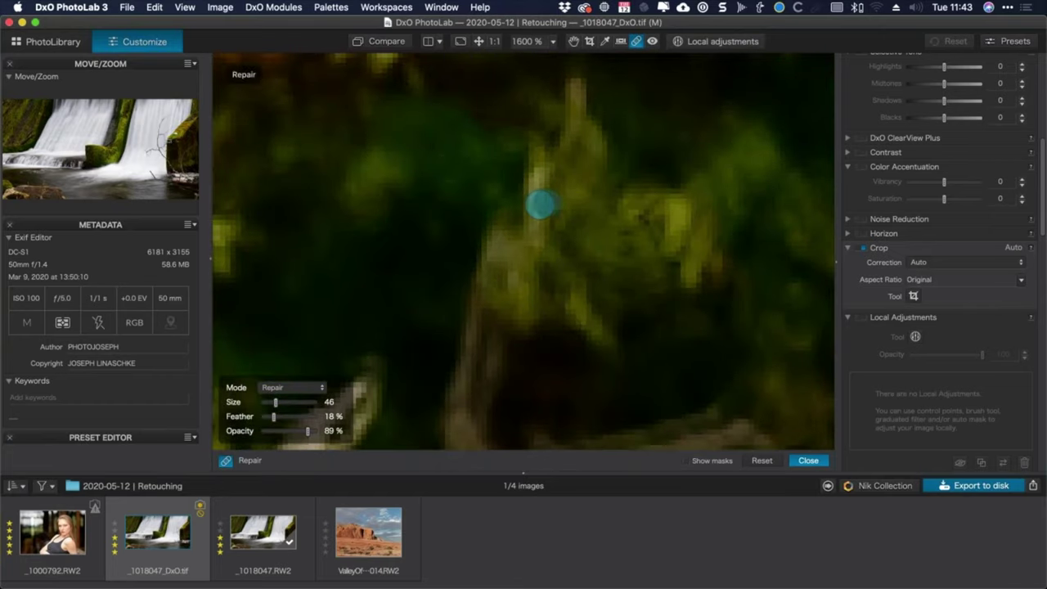
pyautogui.scroll(-3, 537, 203)
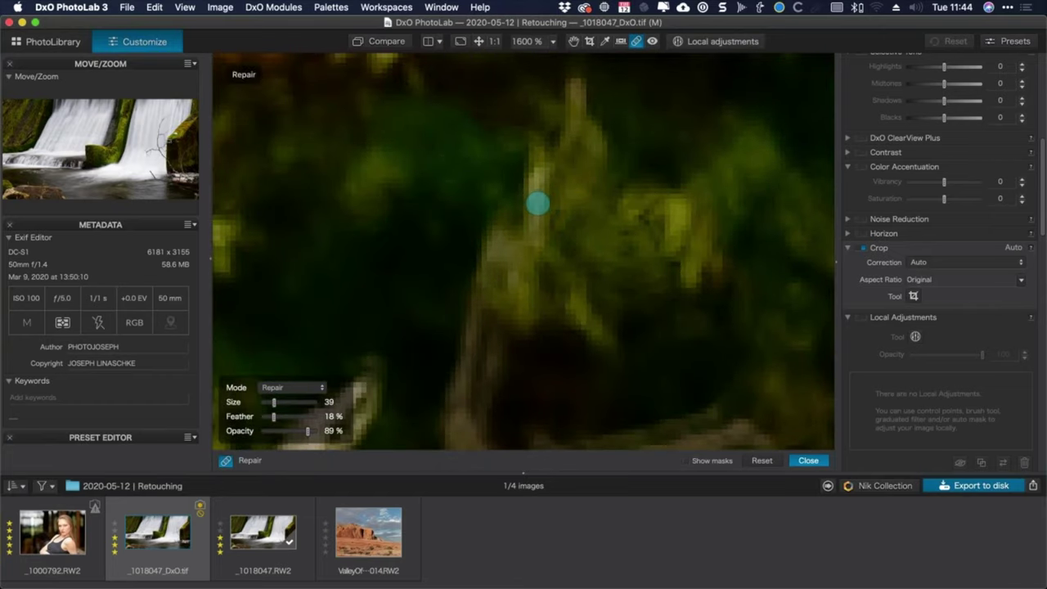
pyautogui.scroll(-2, 537, 203)
pyautogui.scroll(-2, 537, 203)
pyautogui.scroll(4, 536, 201)
pyautogui.scroll(-10, 536, 200)
pyautogui.click(544, 203)
pyautogui.scroll(10, 543, 209)
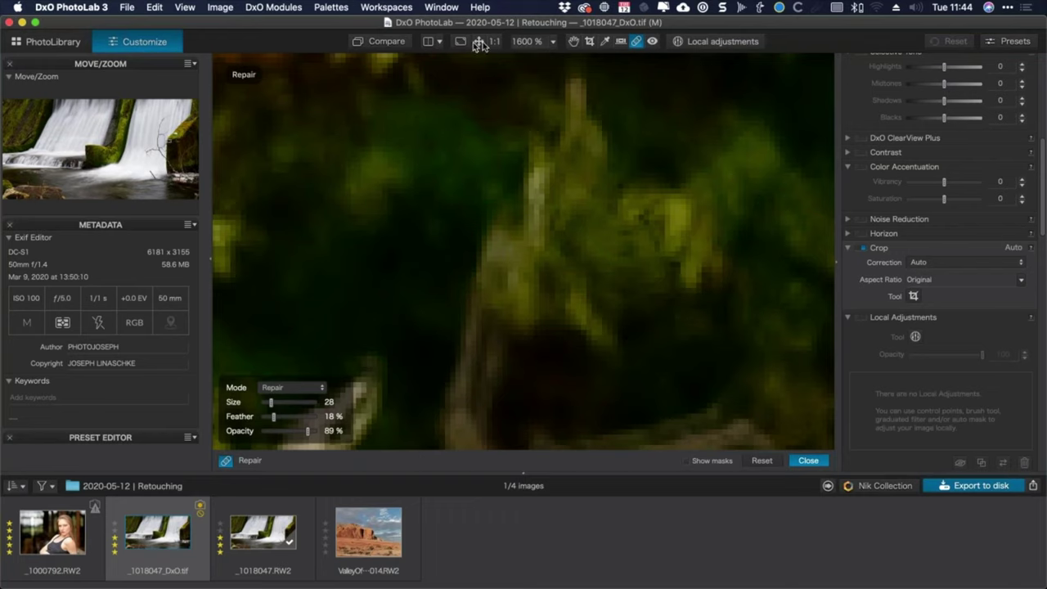
# Repair the stretch of branch crossing the moss edge at 400 % zoom, using brush size 29 and 41 % feather.
pyautogui.click(521, 41)
pyautogui.write('100')
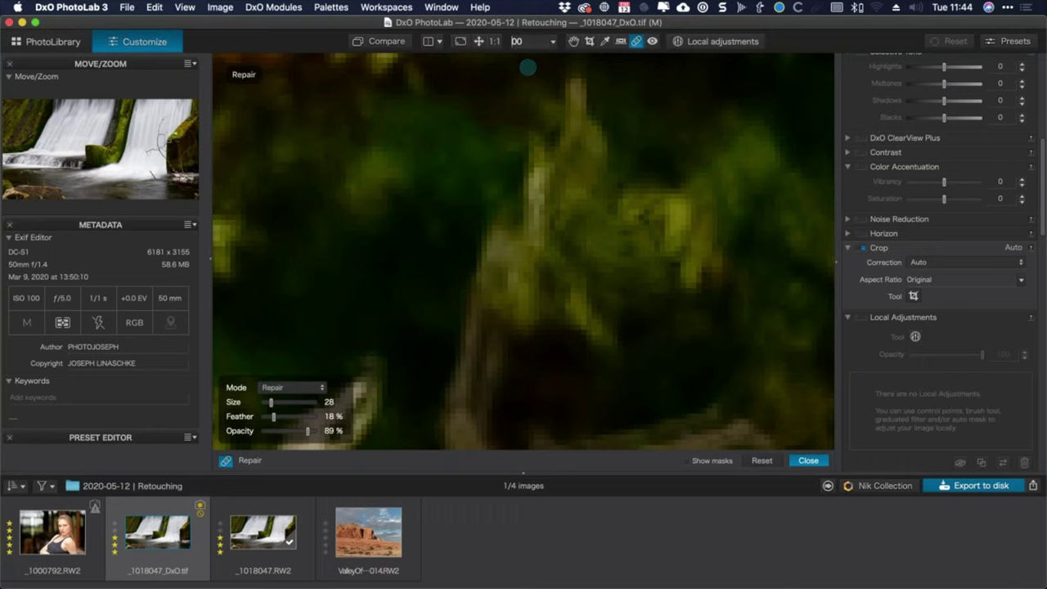
pyautogui.press('Return')
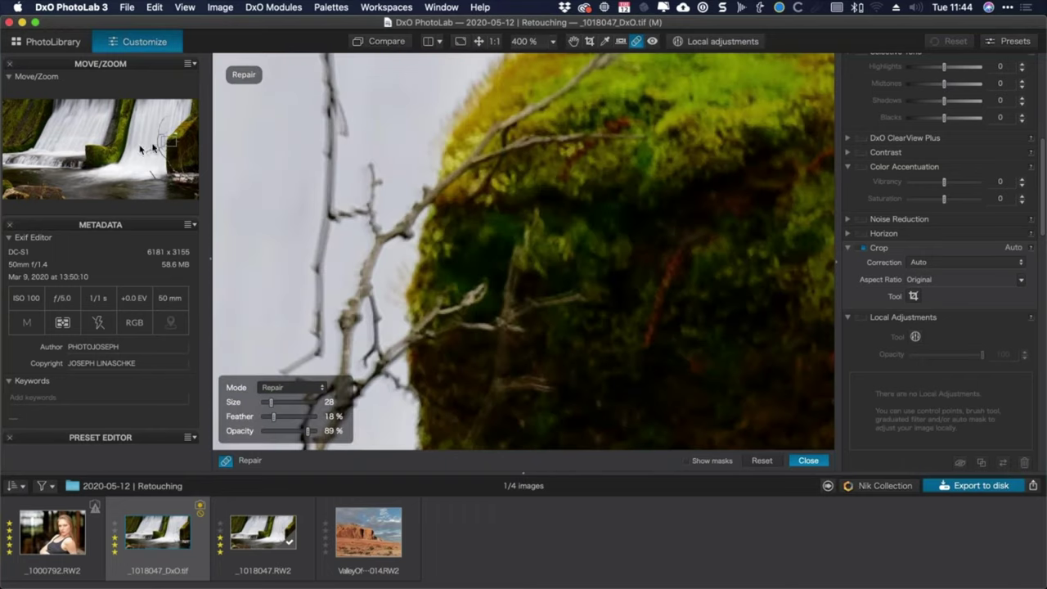
pyautogui.click(573, 41)
pyautogui.moveTo(426, 197); pyautogui.dragTo(471, 196)
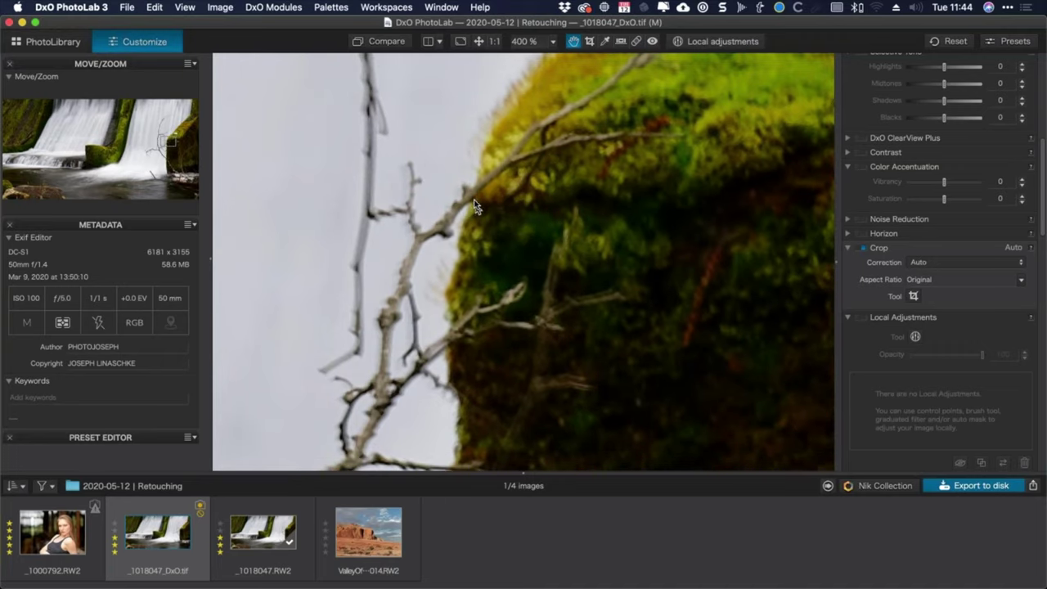
pyautogui.click(635, 41)
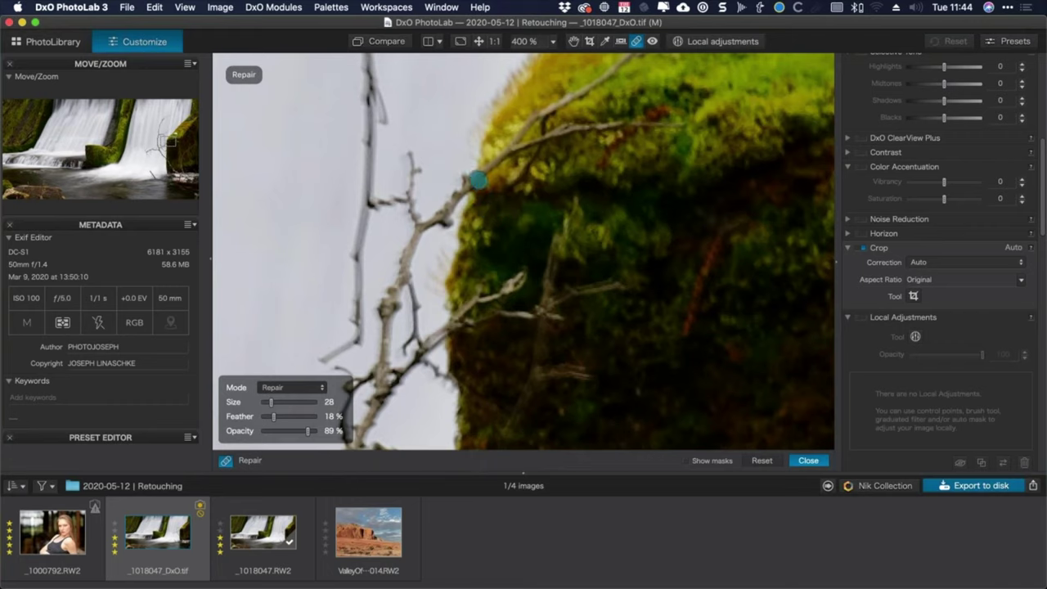
pyautogui.scroll(9, 473, 178)
pyautogui.scroll(-4, 471, 179)
pyautogui.moveTo(476, 169); pyautogui.dragTo(460, 211)
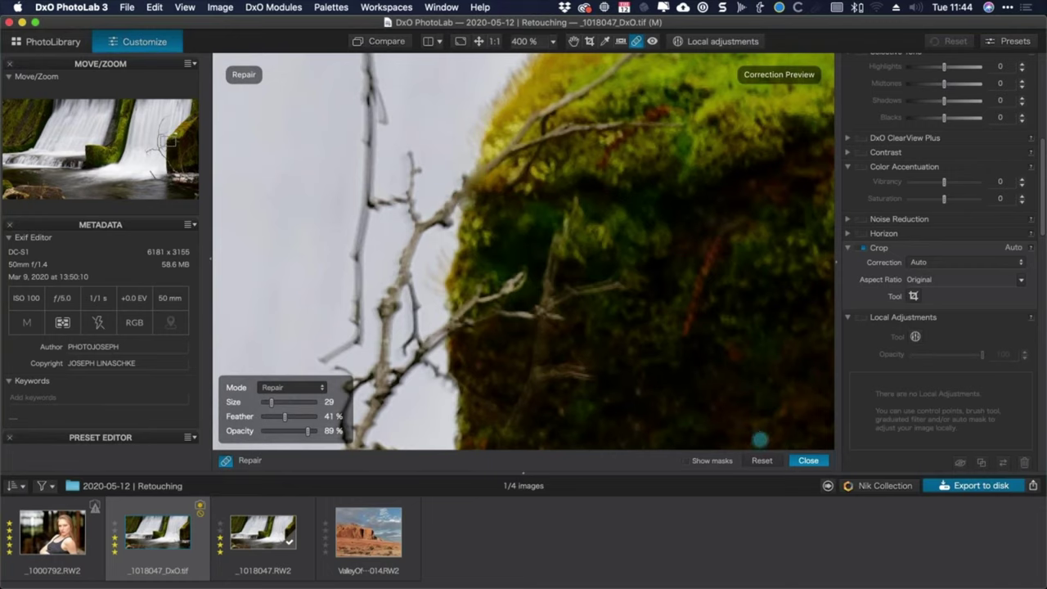
# Show the repair masks and delete the small repair on the twig in the dark moss.
pyautogui.click(686, 460)
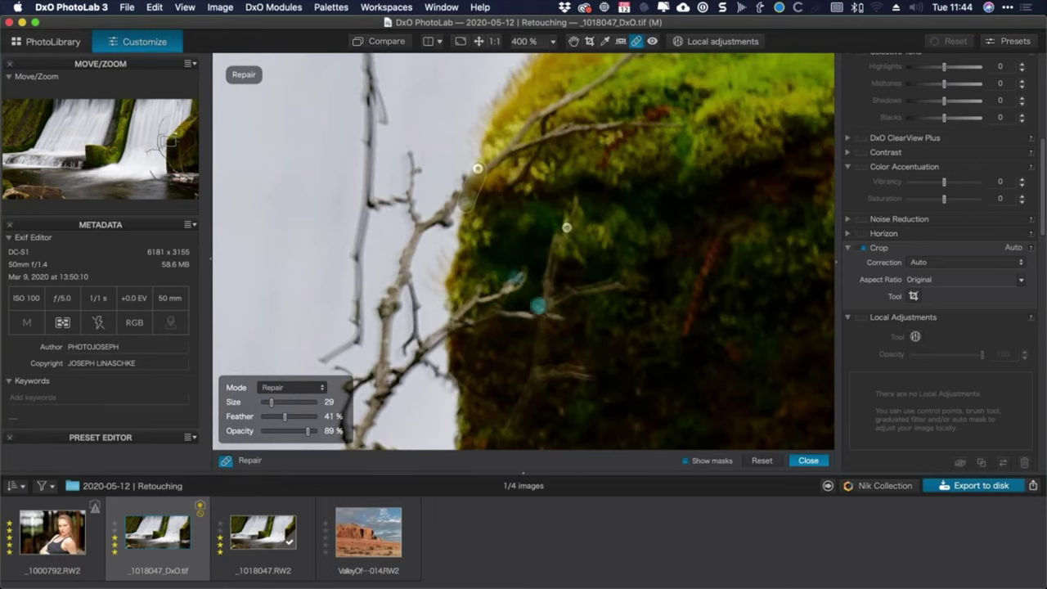
pyautogui.click(477, 168)
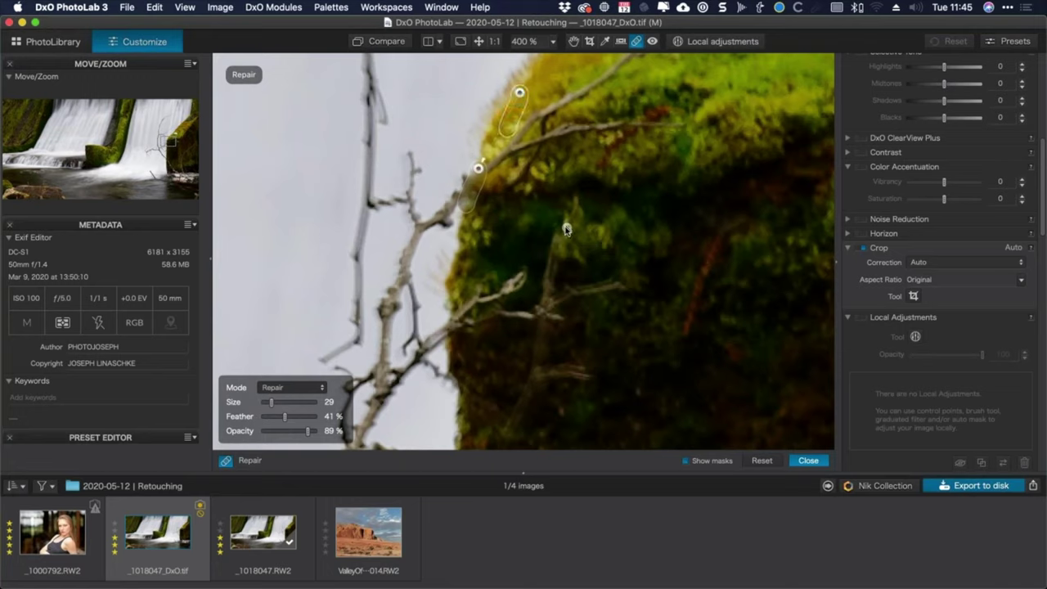
pyautogui.click(566, 230)
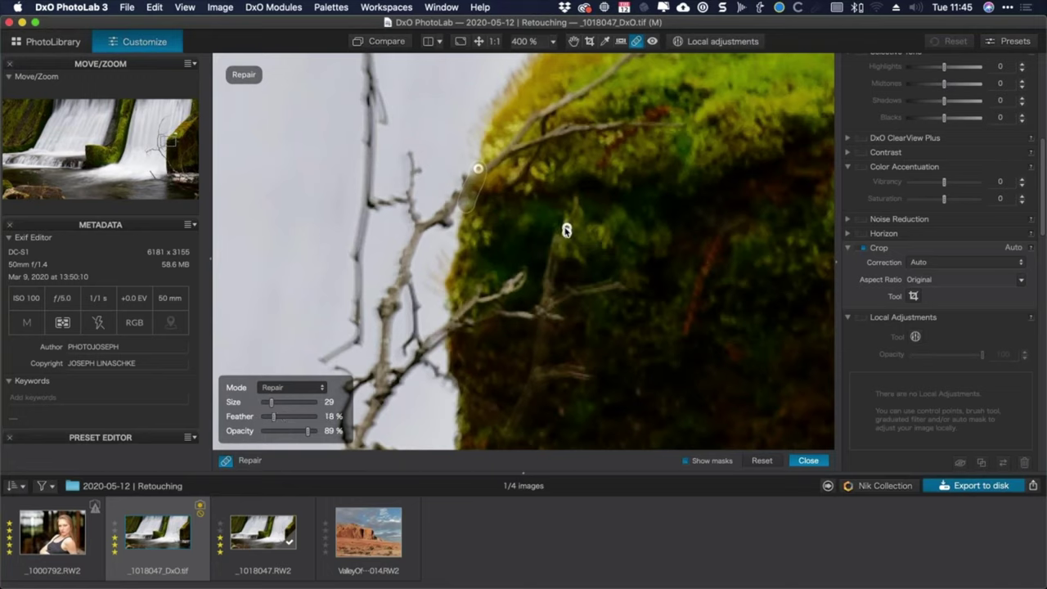
# Move the branch repair's source down along the moss edge, reduce its feather to 8 %, and hide the masks.
pyautogui.click(479, 169)
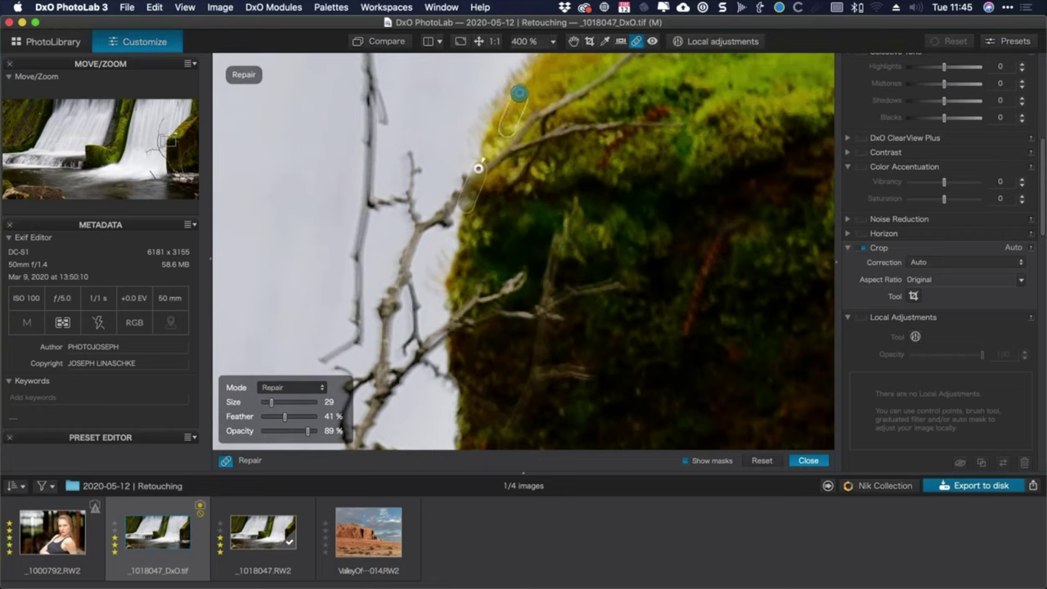
pyautogui.moveTo(518, 93); pyautogui.dragTo(461, 235)
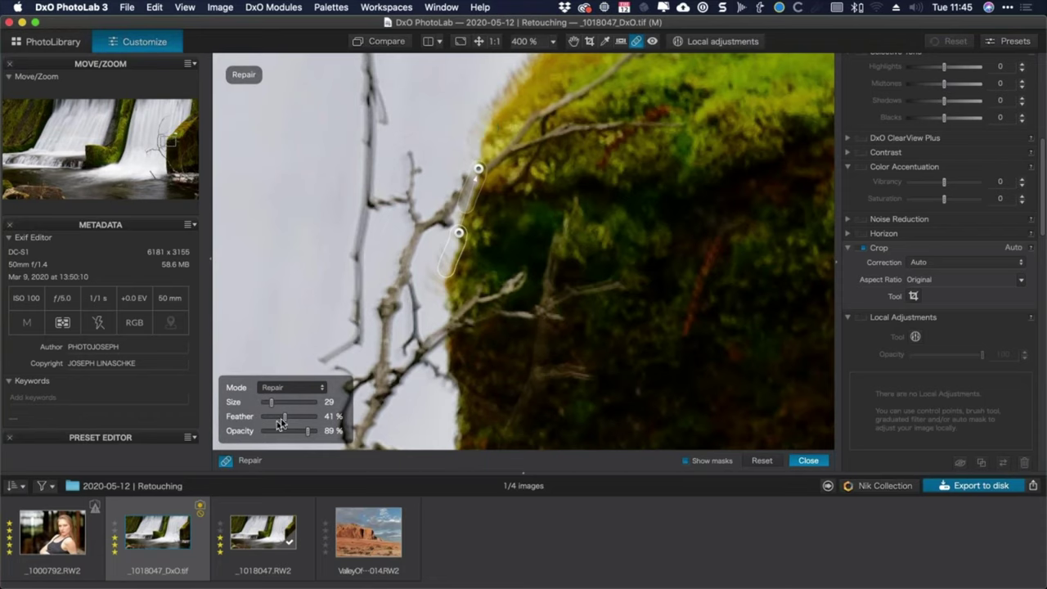
pyautogui.moveTo(284, 421)
pyautogui.mouseDown()
pyautogui.moveTo(269, 420)
pyautogui.moveTo(293, 417)
pyautogui.moveTo(267, 419)
pyautogui.moveTo(278, 418)
pyautogui.mouseUp()
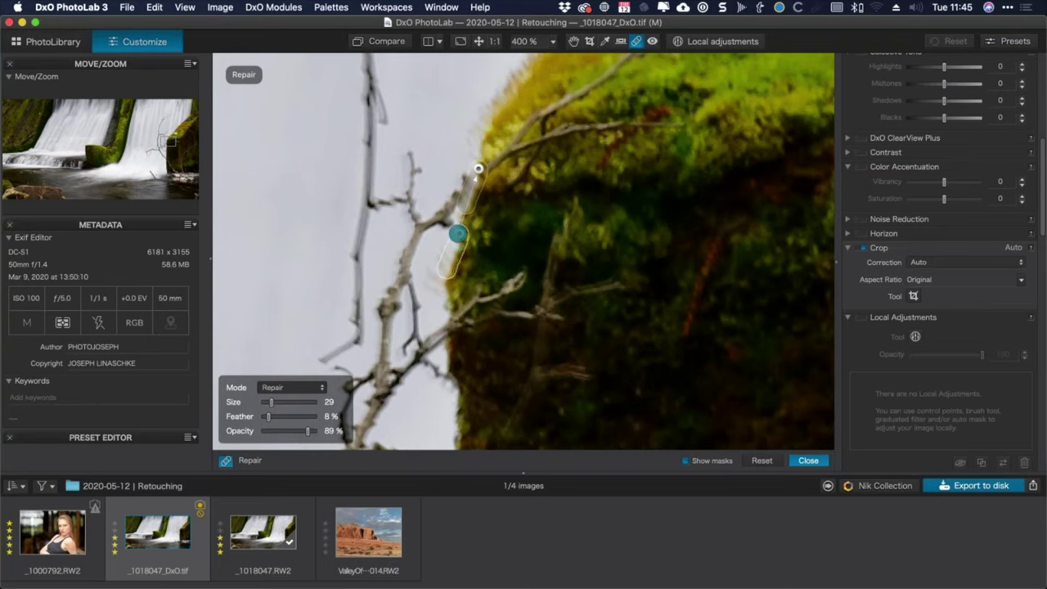
pyautogui.click(699, 462)
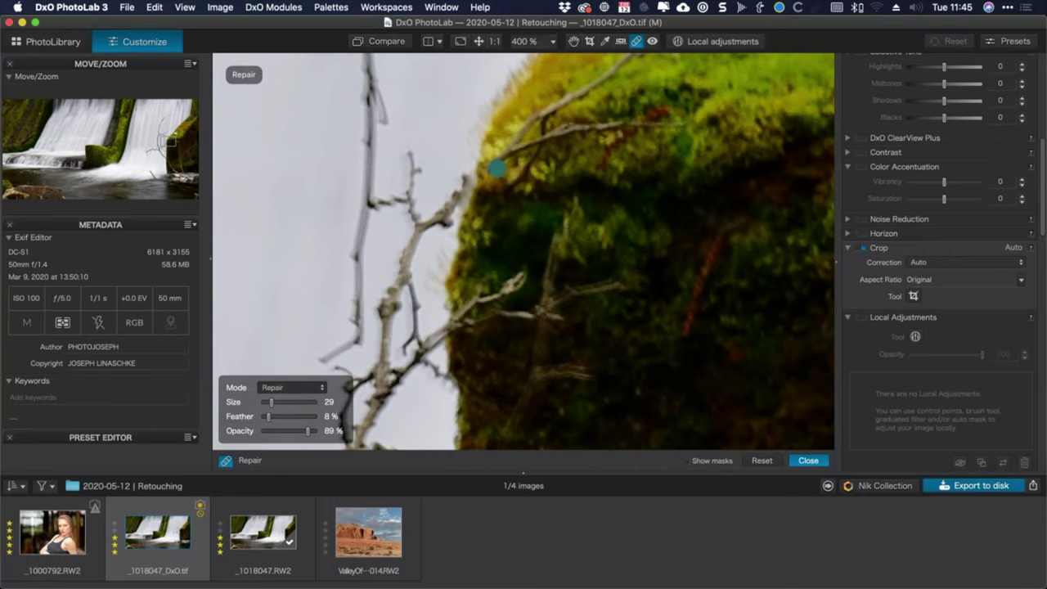
# Try to repair the lower branch where it meets the moss edge, moving the sampling source further down that edge.
pyautogui.moveTo(486, 155)
pyautogui.mouseDown()
pyautogui.moveTo(472, 216)
pyautogui.moveTo(485, 199)
pyautogui.moveTo(486, 173)
pyautogui.moveTo(467, 219)
pyautogui.moveTo(454, 164)
pyautogui.moveTo(458, 191)
pyautogui.mouseUp()
pyautogui.click(491, 172)
pyautogui.scroll(-3, 511, 245)
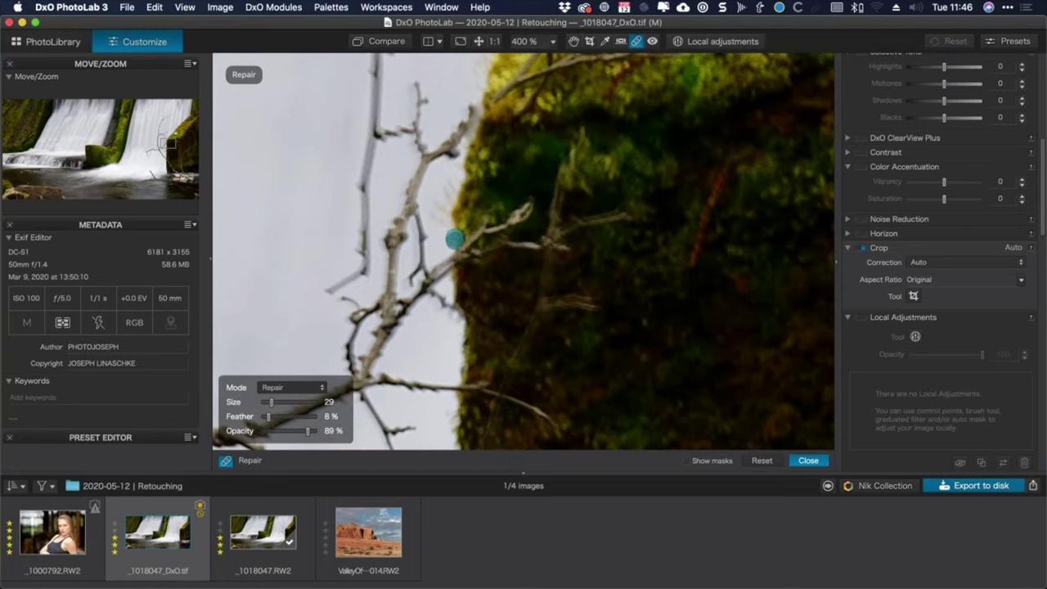
pyautogui.moveTo(455, 238)
pyautogui.mouseDown()
pyautogui.moveTo(455, 283)
pyautogui.moveTo(456, 235)
pyautogui.mouseUp()
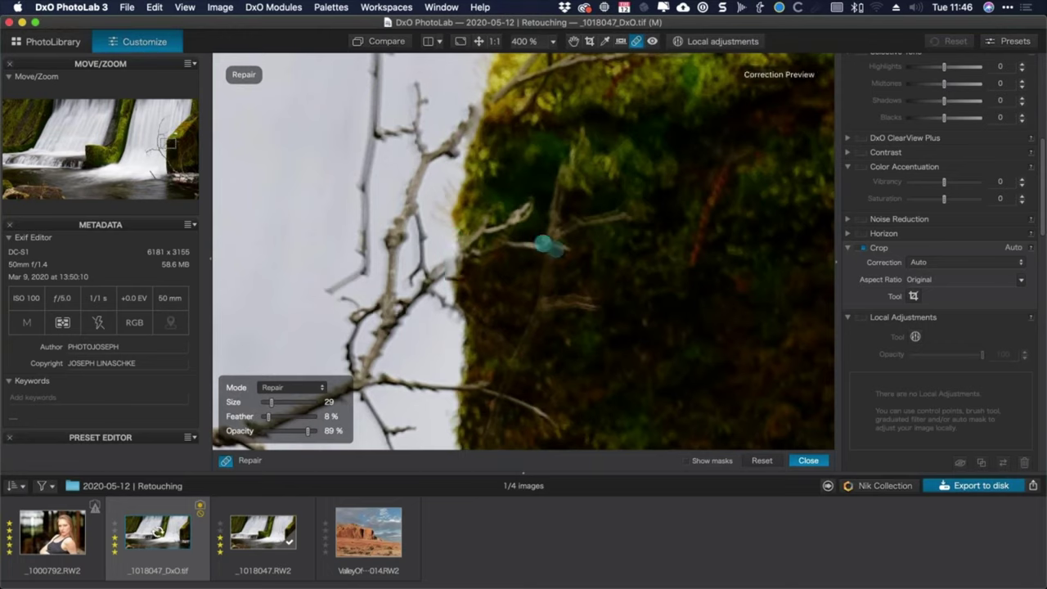
pyautogui.click(711, 460)
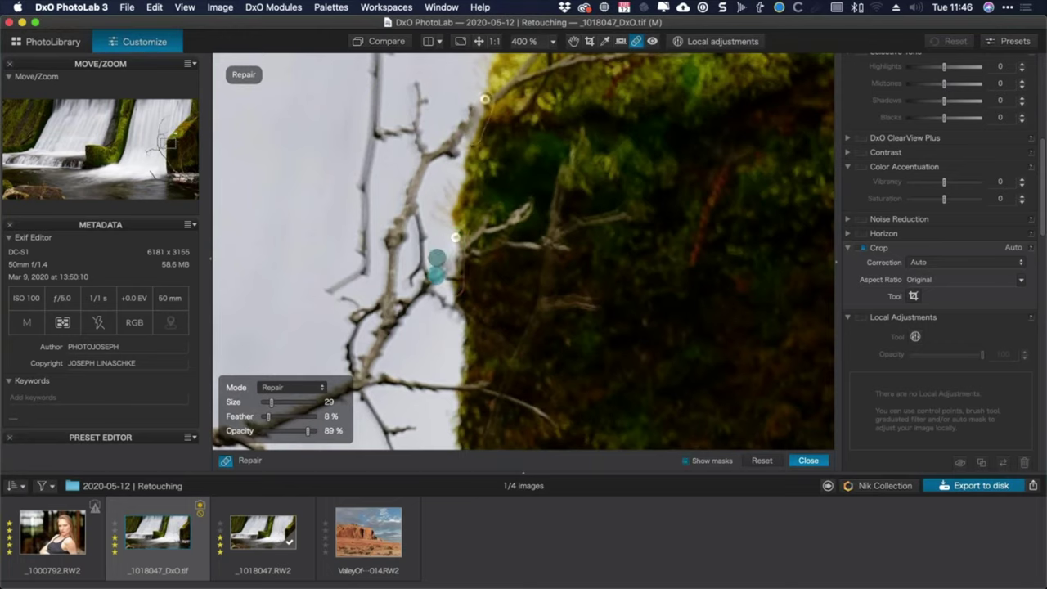
pyautogui.click(455, 237)
pyautogui.moveTo(459, 337); pyautogui.dragTo(463, 320)
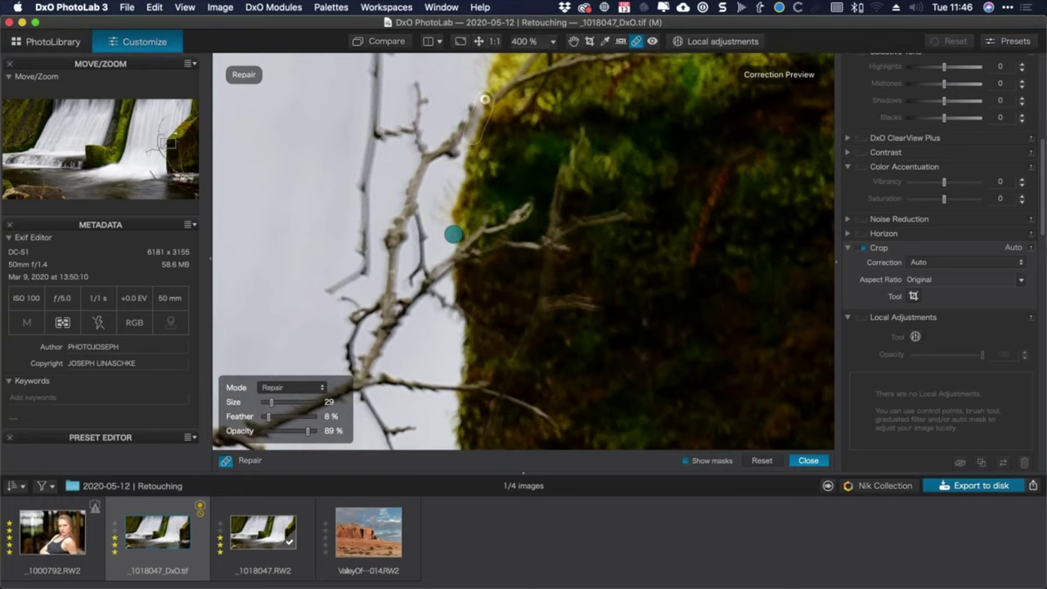
# Repair the branch stub at the moss edge with brush size 36, adjust its source further down the edge, set feather to 0 %, and check without masks.
pyautogui.scroll(3, 453, 236)
pyautogui.moveTo(453, 235); pyautogui.dragTo(460, 291)
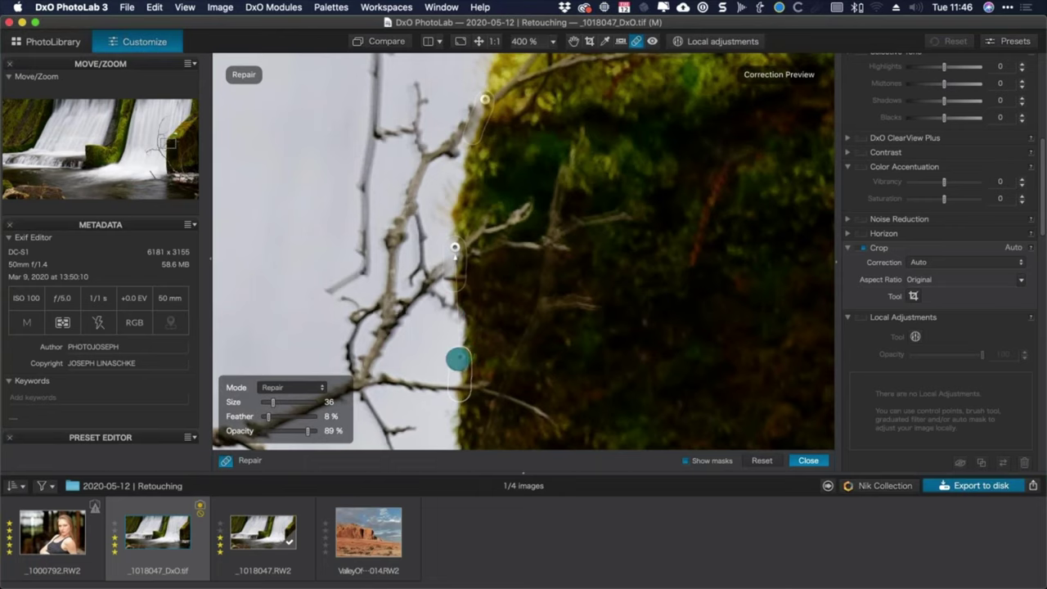
pyautogui.moveTo(462, 335); pyautogui.dragTo(462, 328)
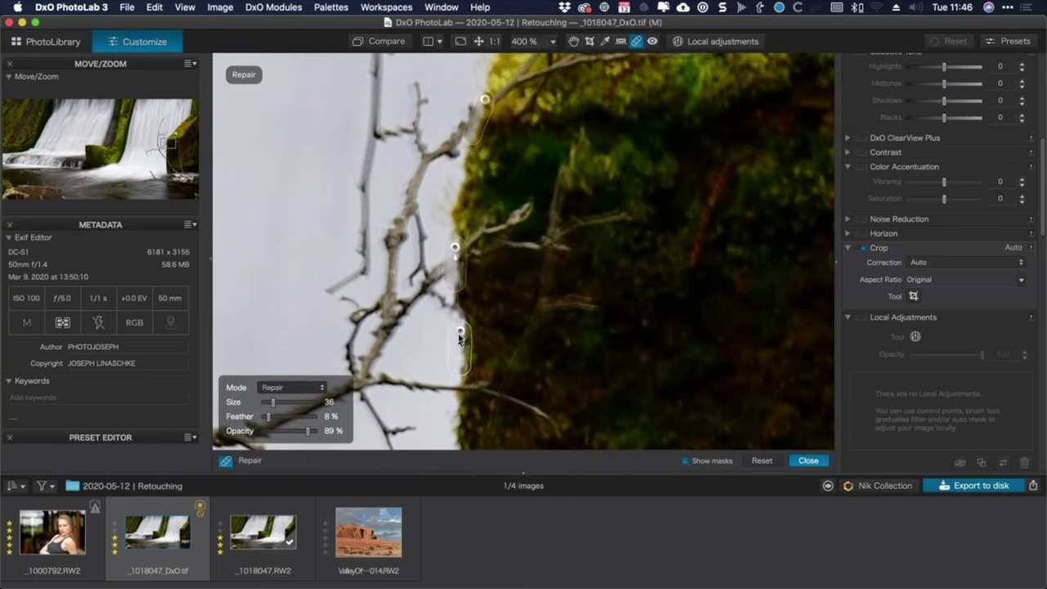
pyautogui.moveTo(460, 334); pyautogui.dragTo(462, 337)
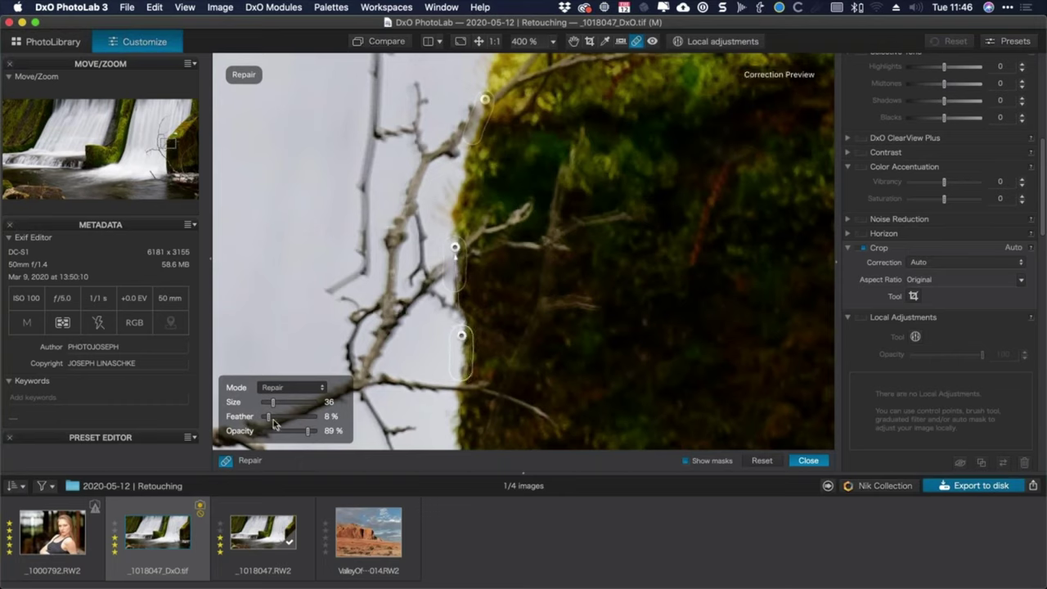
pyautogui.moveTo(270, 419); pyautogui.dragTo(269, 418)
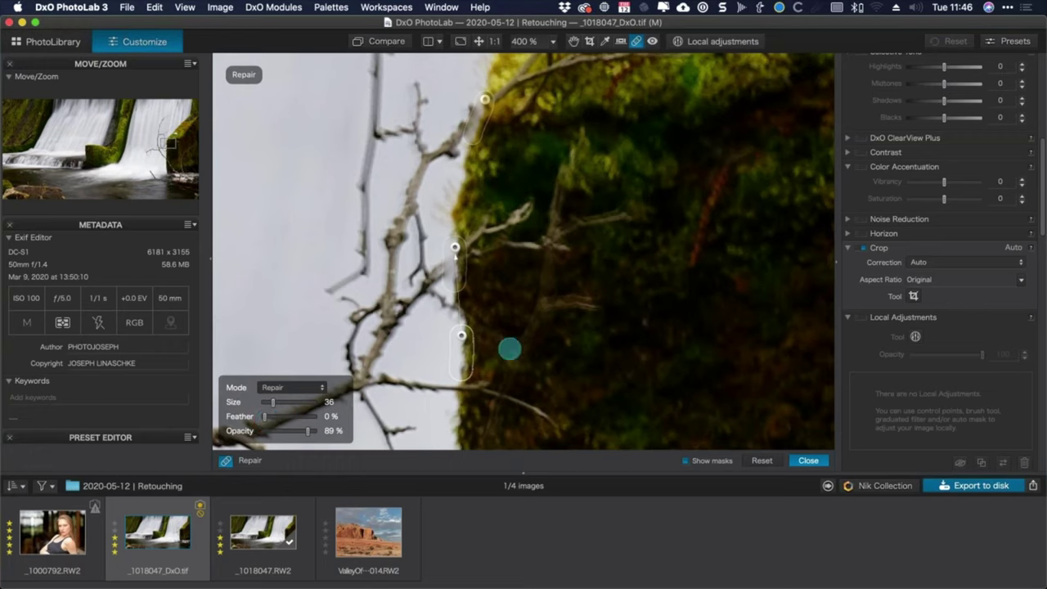
pyautogui.click(687, 460)
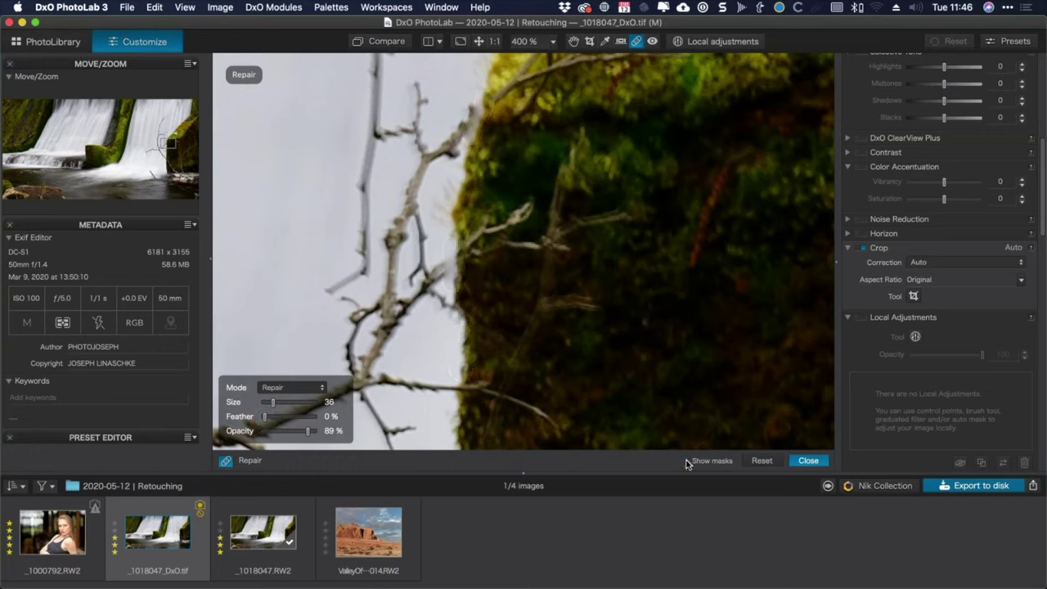
pyautogui.click(686, 461)
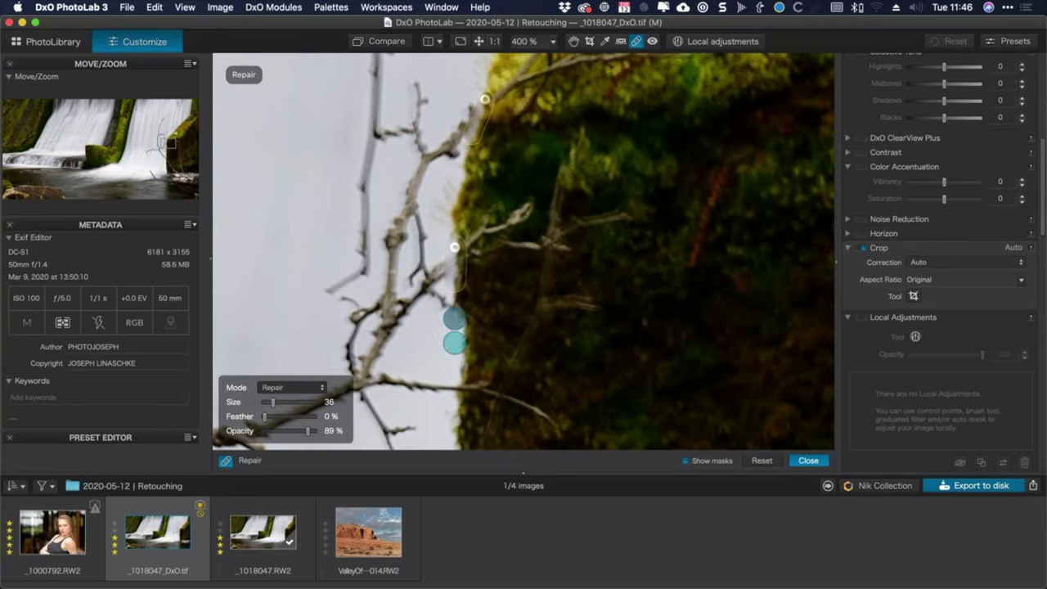
# Try to repair the leftover twig beside the moss edge with brush size 36, sampling the clean water just below it.
pyautogui.scroll(-2, 548, 270)
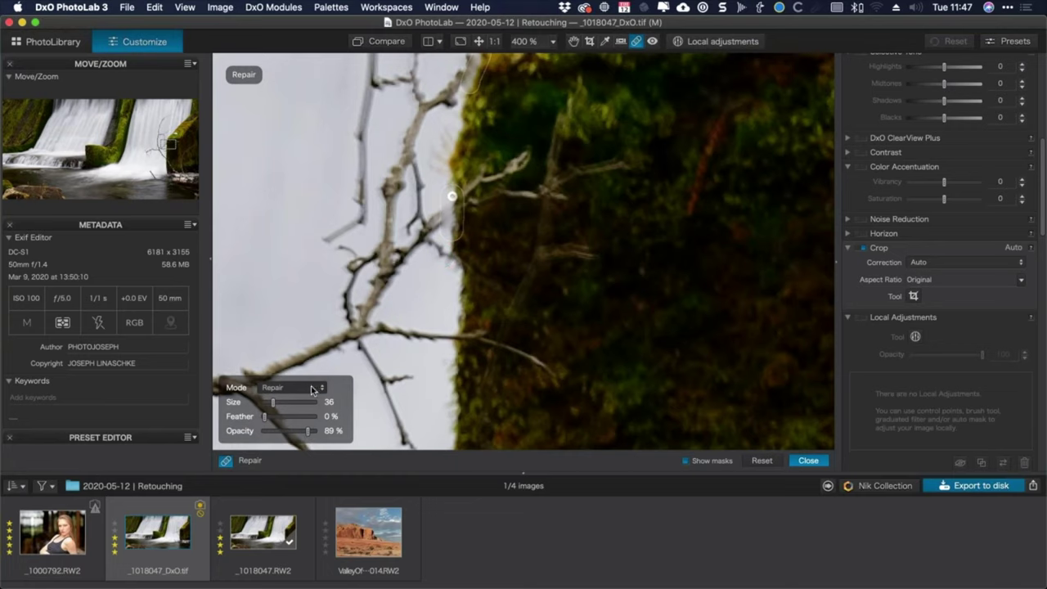
pyautogui.click(448, 256)
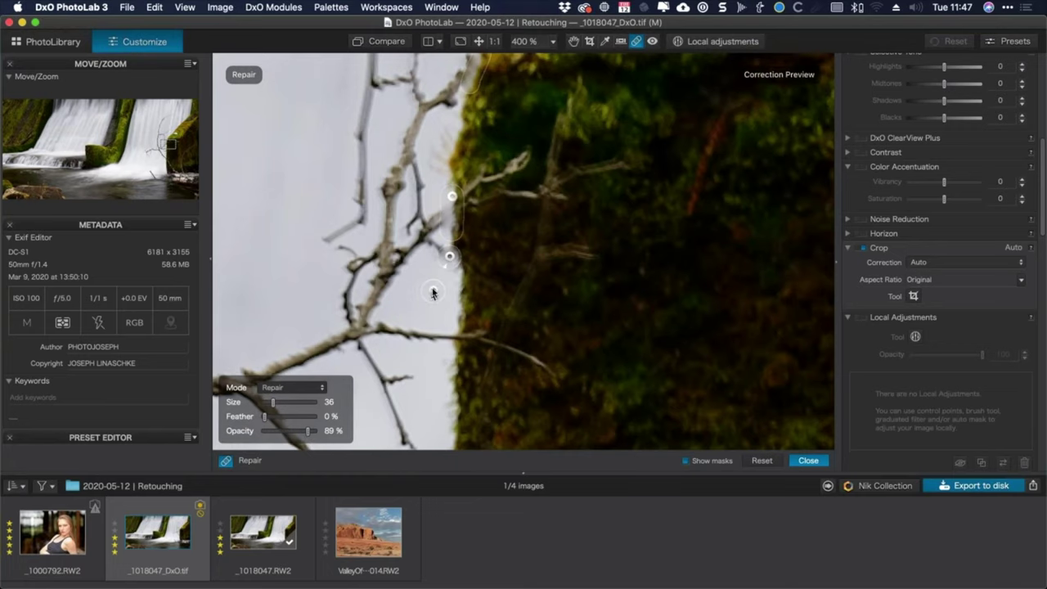
pyautogui.moveTo(434, 292); pyautogui.dragTo(428, 290)
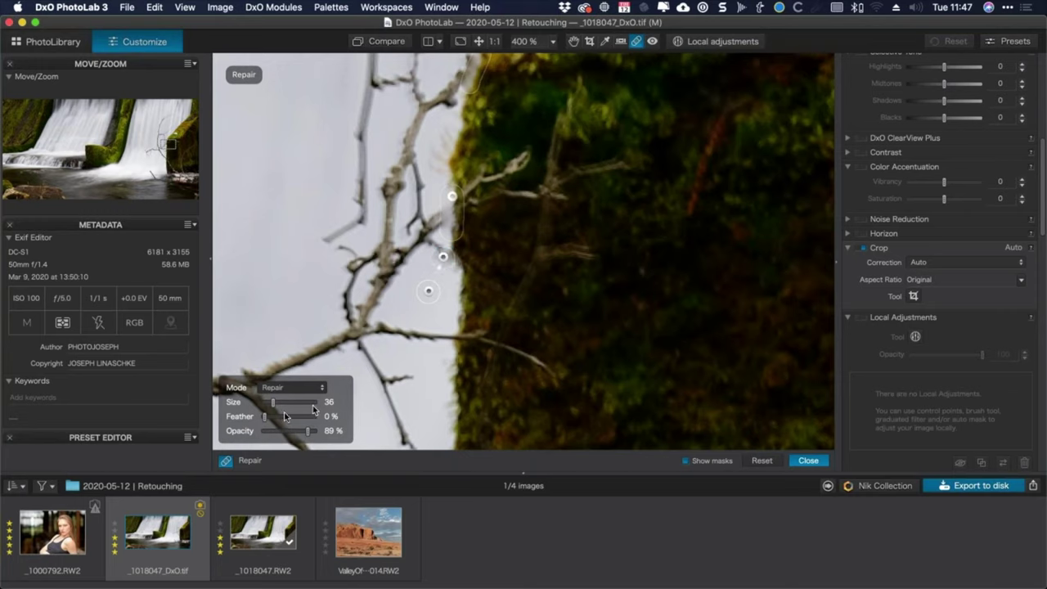
# Cover the leftover twig beside the moss edge using brush size 49, sample the clean water below it, and switch the correction to Clone.
pyautogui.moveTo(274, 401); pyautogui.dragTo(276, 401)
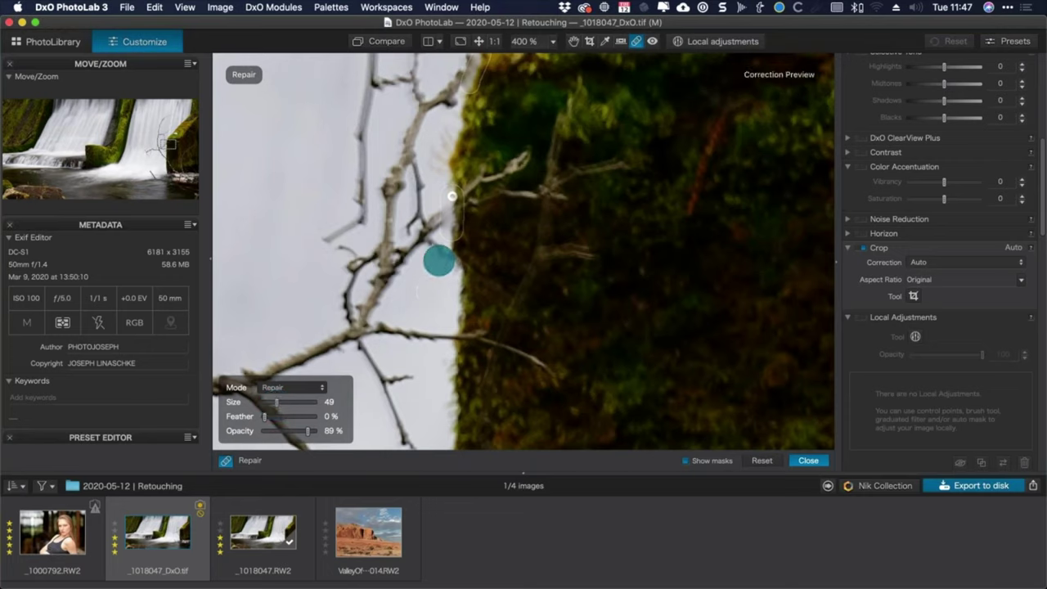
pyautogui.click(439, 260)
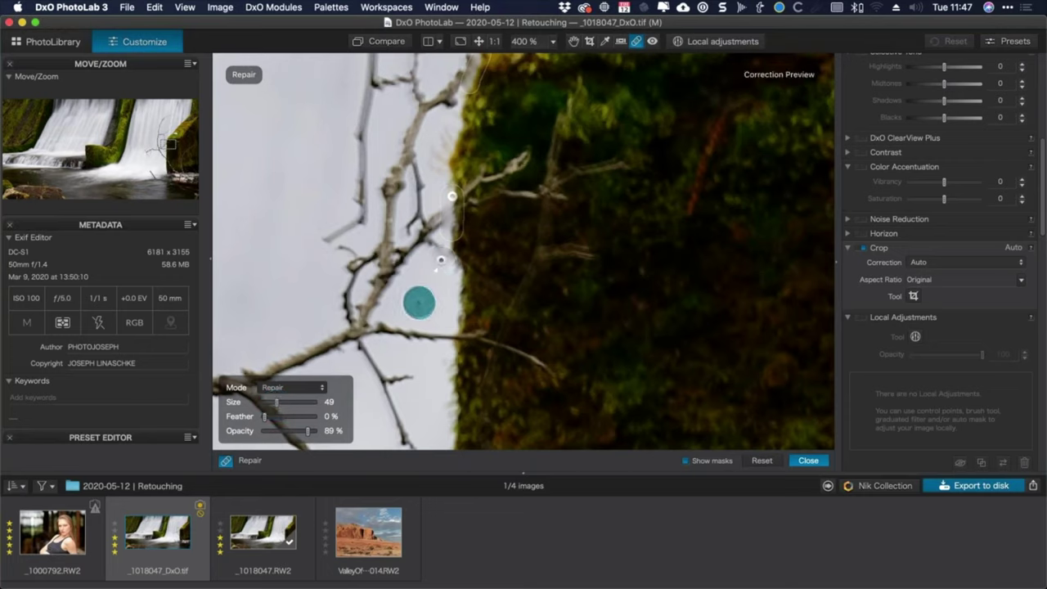
pyautogui.click(417, 301)
pyautogui.moveTo(264, 416); pyautogui.dragTo(263, 417)
pyautogui.click(292, 387)
pyautogui.click(282, 402)
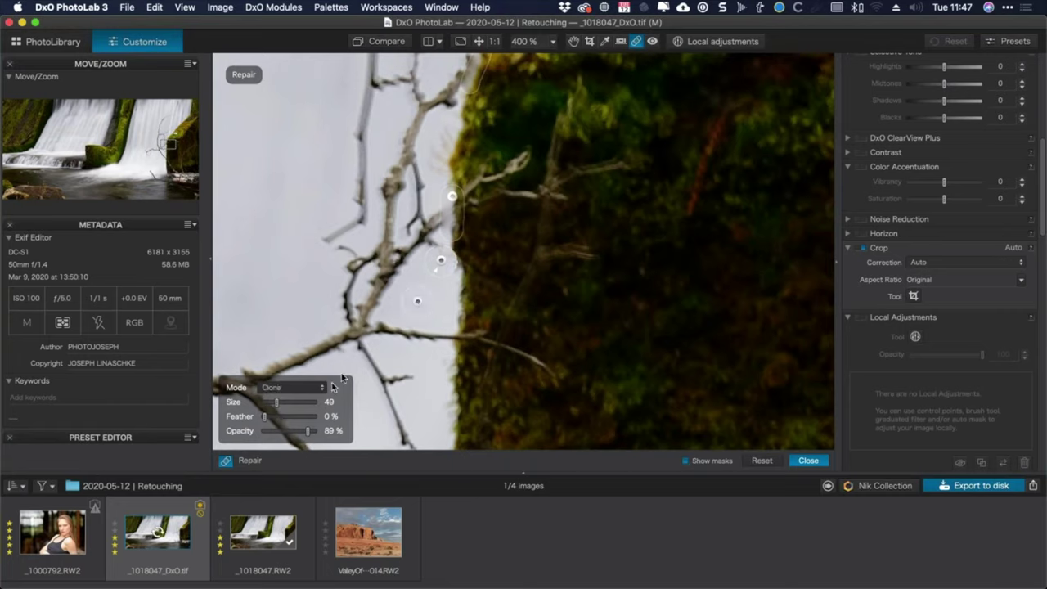
# Set the clone patch's feather to 33 %, nudge the patch slightly over the twig, and check the result without masks.
pyautogui.moveTo(269, 417); pyautogui.dragTo(281, 416)
pyautogui.moveTo(424, 286)
pyautogui.mouseDown()
pyautogui.moveTo(431, 280)
pyautogui.moveTo(451, 305)
pyautogui.mouseUp()
pyautogui.click(717, 463)
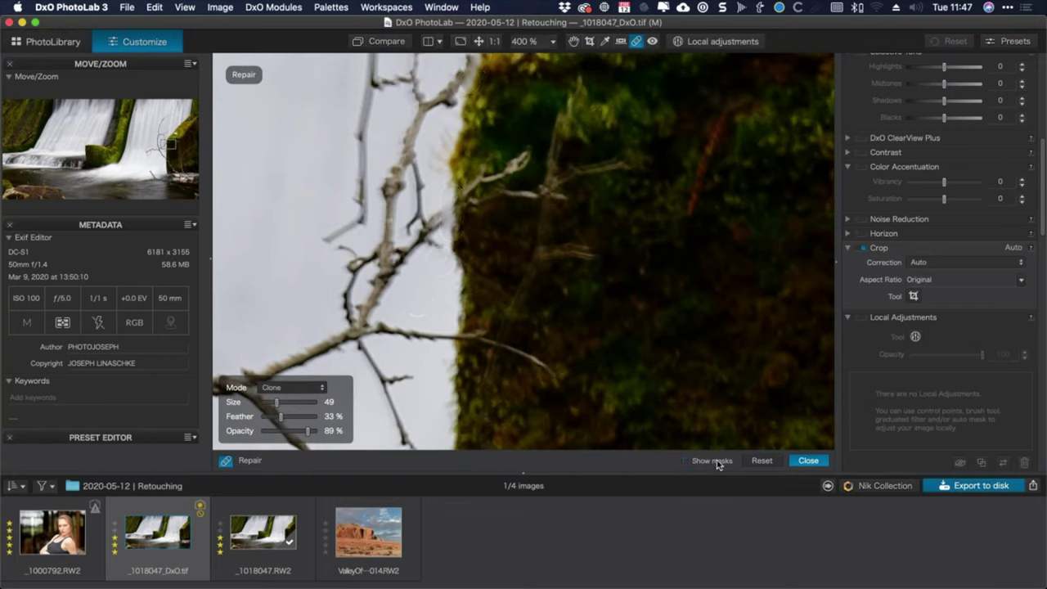
pyautogui.click(717, 463)
pyautogui.moveTo(440, 263)
pyautogui.mouseDown()
pyautogui.moveTo(444, 278)
pyautogui.moveTo(443, 267)
pyautogui.moveTo(408, 287)
pyautogui.moveTo(442, 264)
pyautogui.mouseUp()
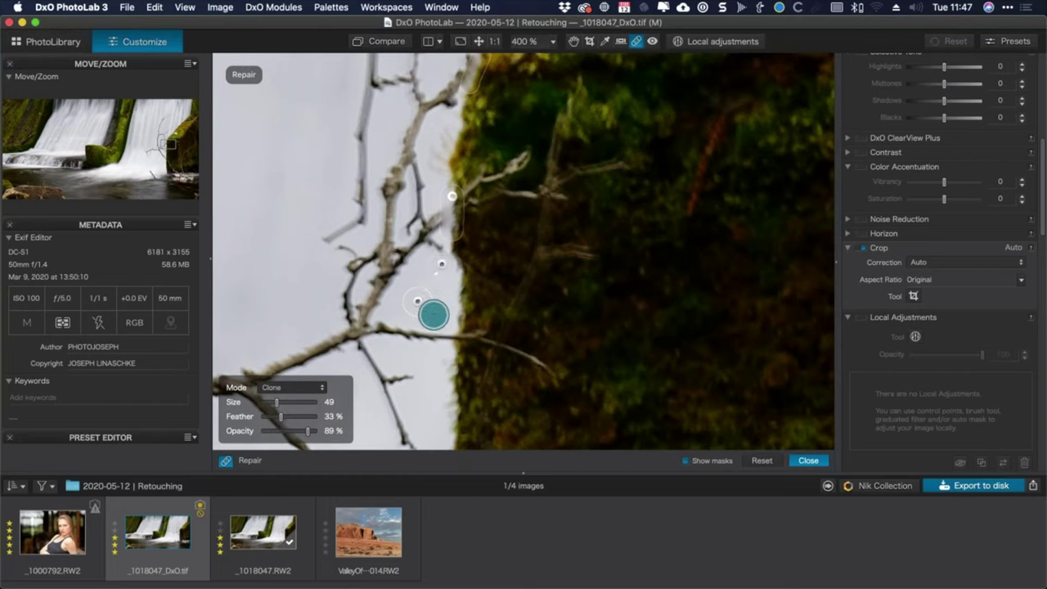
pyautogui.click(687, 462)
pyautogui.click(687, 462)
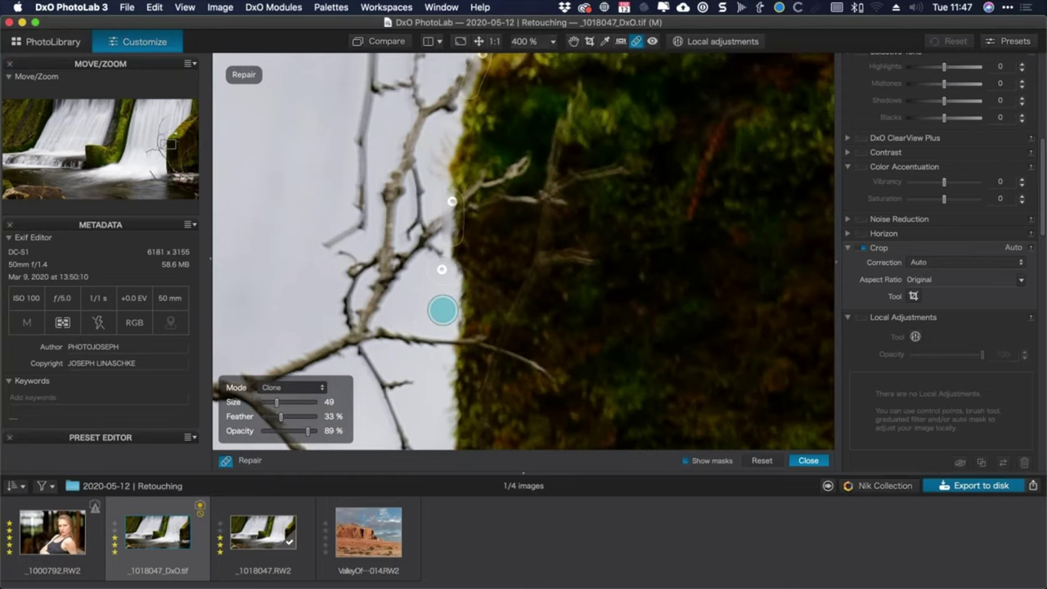
# Clone clean water over the small remnant at the moss edge with brush size 22 and 61 % feather, and check it without masks.
pyautogui.scroll(-3, 442, 307)
pyautogui.scroll(-3, 442, 255)
pyautogui.scroll(-2, 444, 245)
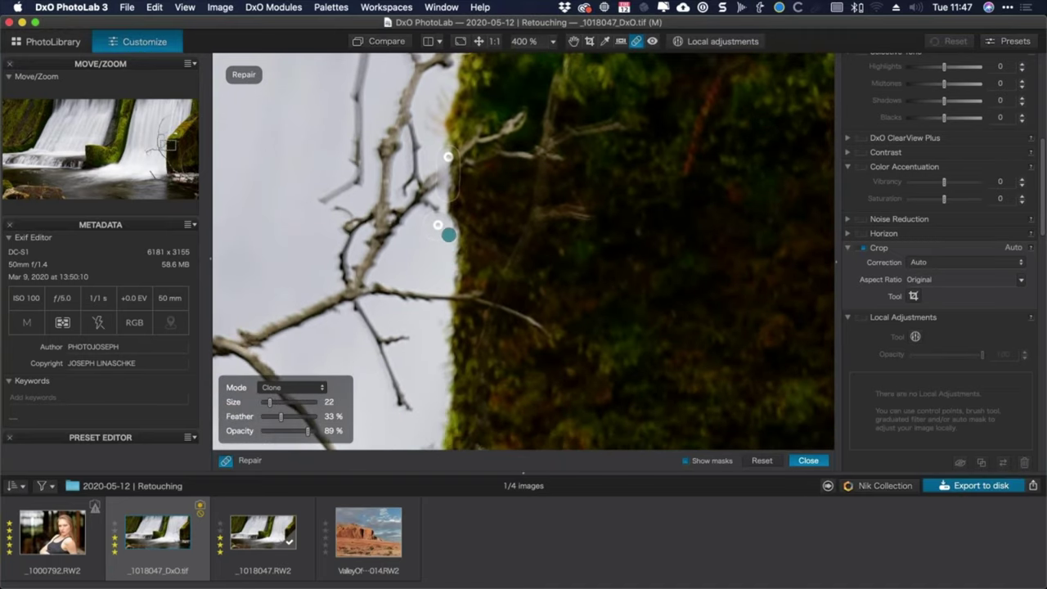
pyautogui.moveTo(449, 233)
pyautogui.mouseDown()
pyautogui.moveTo(455, 256)
pyautogui.moveTo(434, 256)
pyautogui.mouseUp()
pyautogui.click(415, 262)
pyautogui.moveTo(286, 414); pyautogui.dragTo(295, 415)
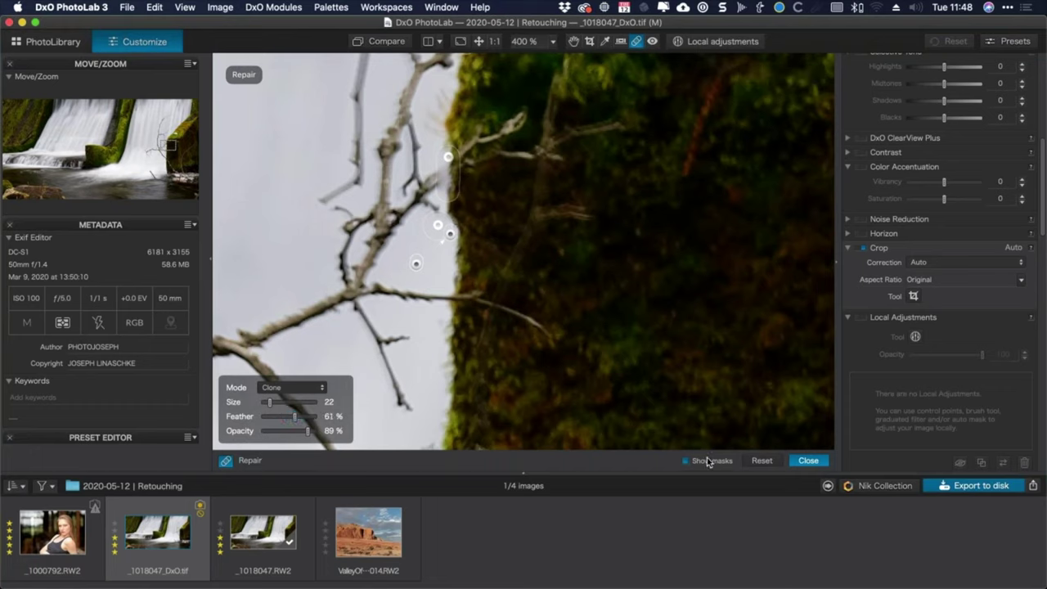
pyautogui.click(708, 462)
pyautogui.click(704, 462)
# Try to clone out the branch crossing the moss edge with brush size 35, and delete that correction.
pyautogui.moveTo(459, 281); pyautogui.dragTo(452, 321)
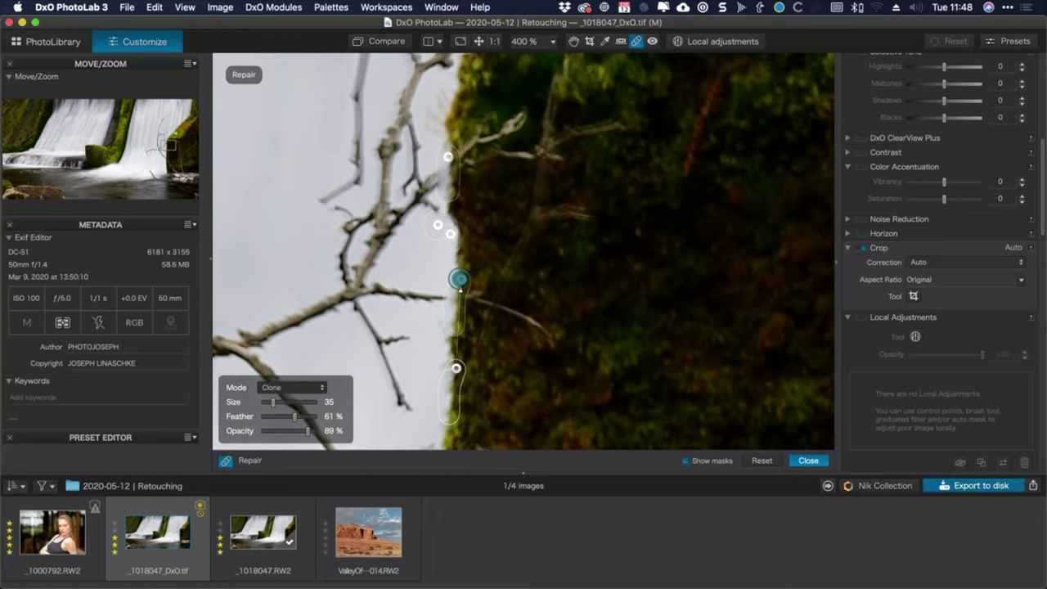
pyautogui.press('Delete')
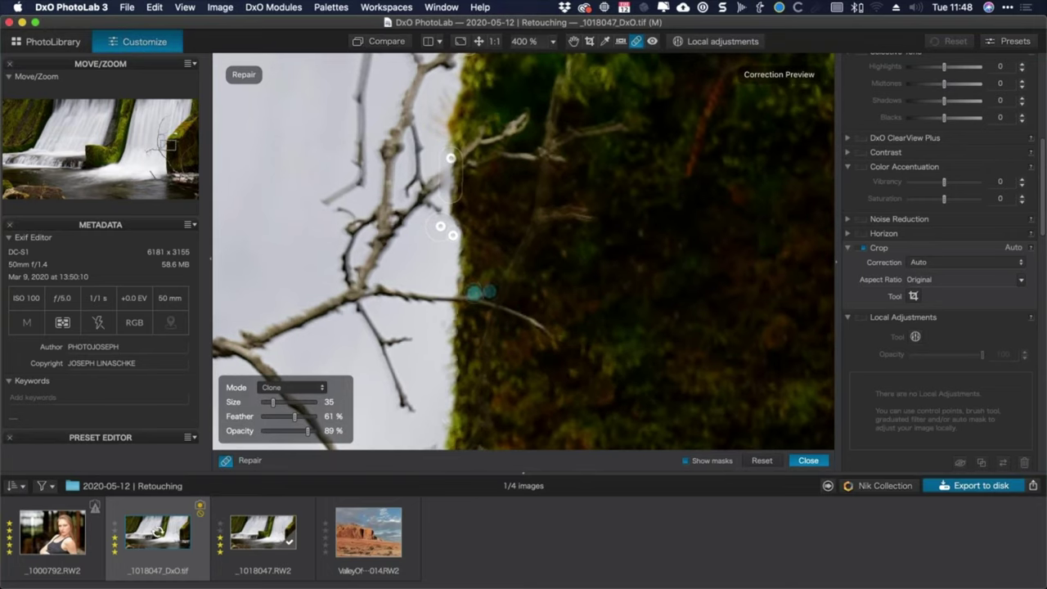
pyautogui.click(474, 323)
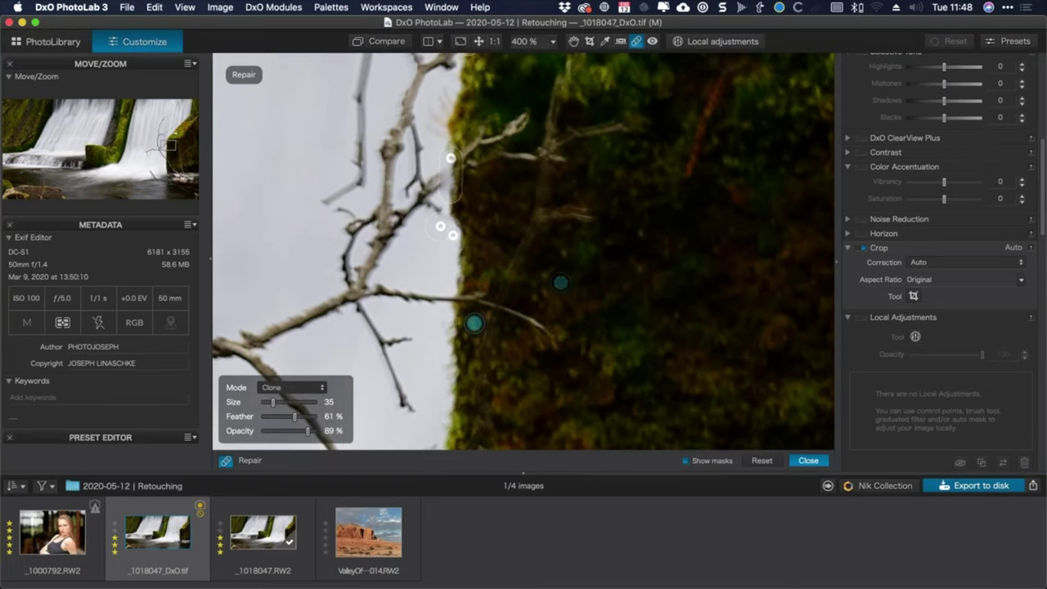
# Repair the branch crossing the moss edge in Repair mode with brush size 40 and 29 % feather, aligning the source further down the edge.
pyautogui.scroll(-2, 474, 323)
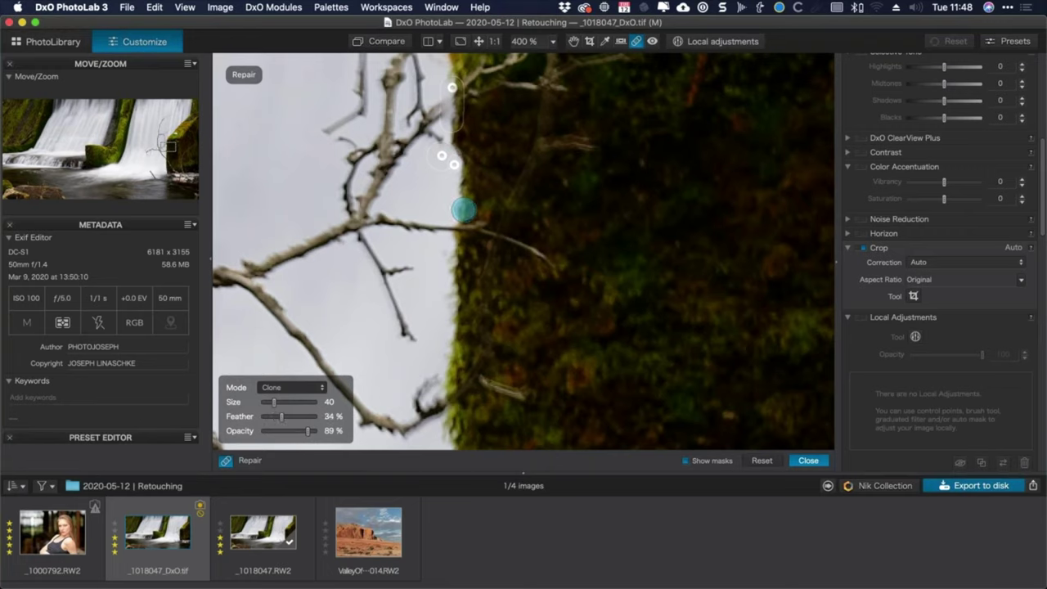
pyautogui.scroll(-2, 463, 211)
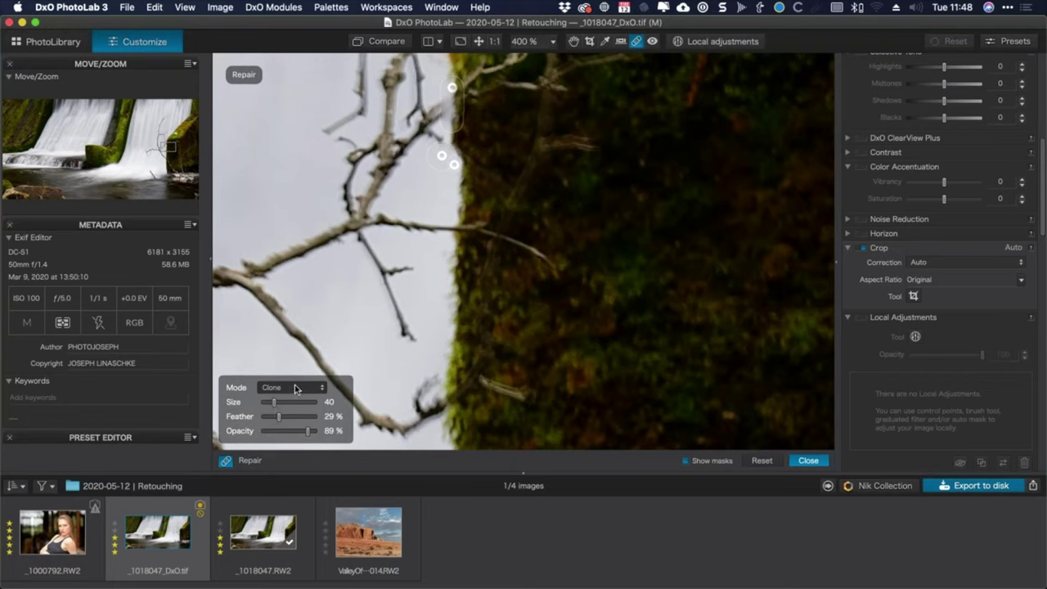
pyautogui.click(296, 388)
pyautogui.click(293, 373)
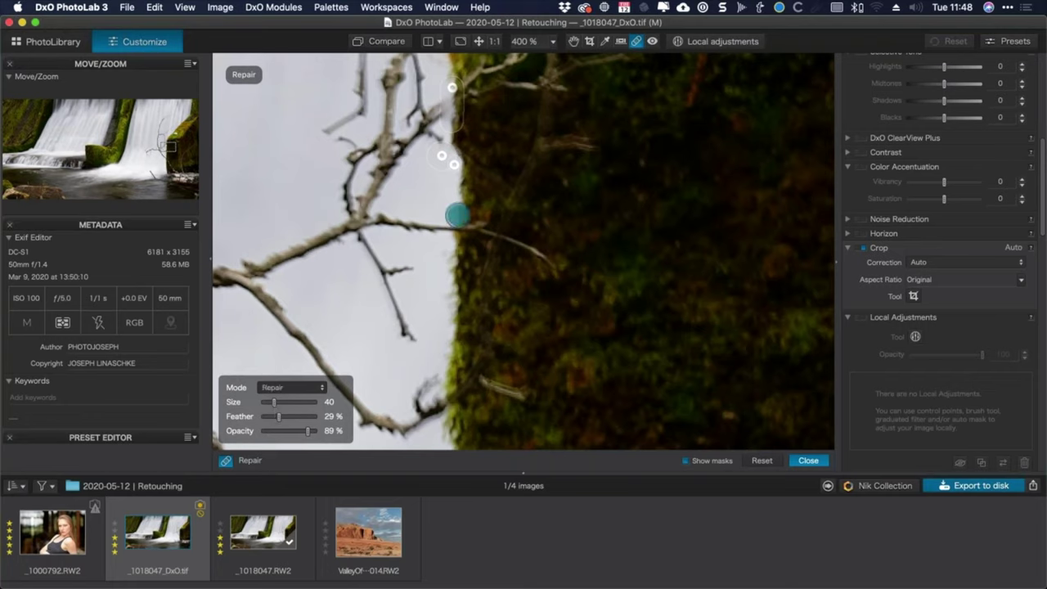
pyautogui.moveTo(462, 215)
pyautogui.mouseDown()
pyautogui.moveTo(457, 260)
pyautogui.moveTo(462, 228)
pyautogui.moveTo(429, 229)
pyautogui.moveTo(483, 234)
pyautogui.mouseUp()
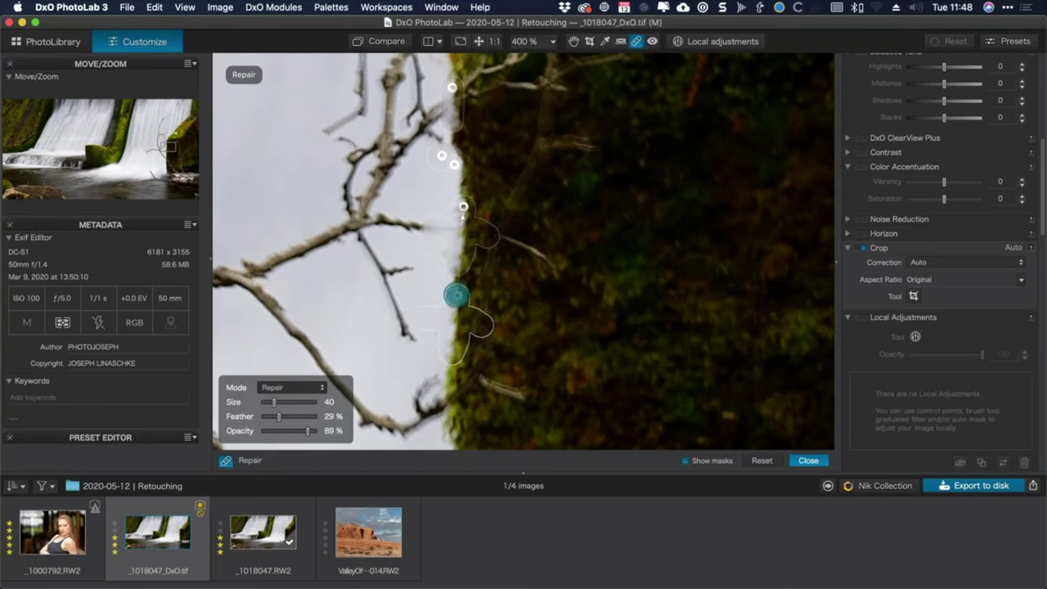
pyautogui.click(456, 295)
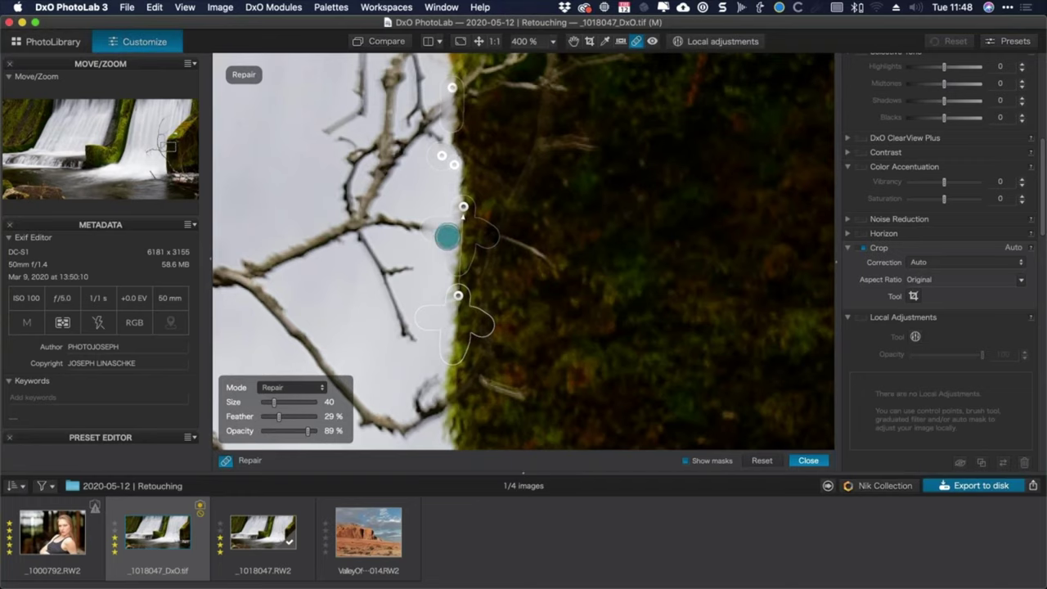
# Repair the lower branch tip at the moss edge, sampling further down the edge, set its opacity to 100 %, and check it without masks.
pyautogui.scroll(-5, 486, 325)
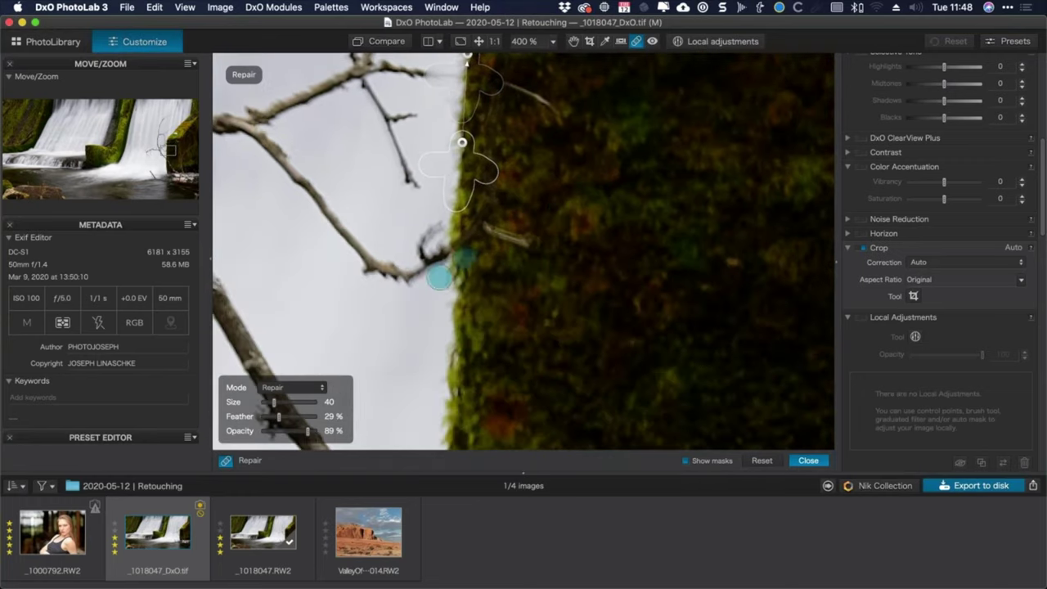
pyautogui.moveTo(448, 224)
pyautogui.mouseDown()
pyautogui.moveTo(415, 262)
pyautogui.moveTo(493, 208)
pyautogui.moveTo(430, 254)
pyautogui.moveTo(442, 224)
pyautogui.moveTo(491, 294)
pyautogui.mouseUp()
pyautogui.moveTo(445, 330); pyautogui.dragTo(446, 336)
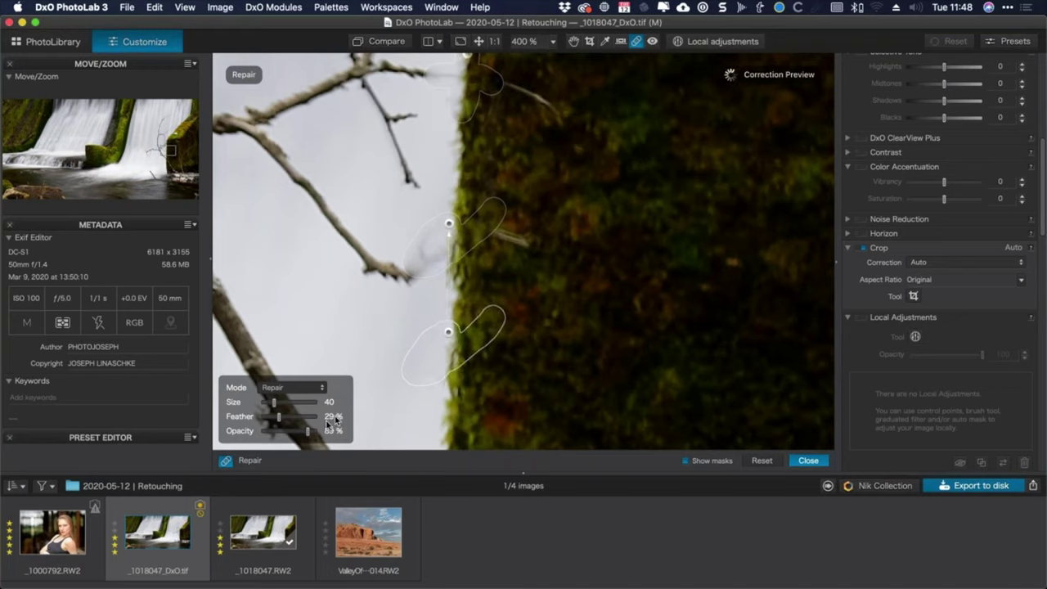
pyautogui.moveTo(309, 435); pyautogui.dragTo(318, 431)
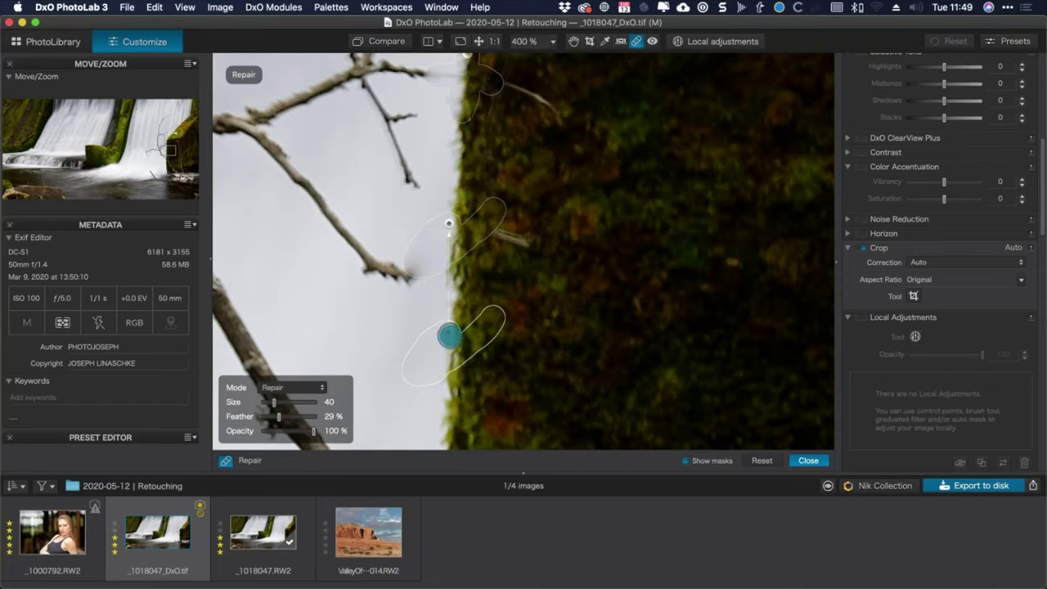
pyautogui.click(700, 464)
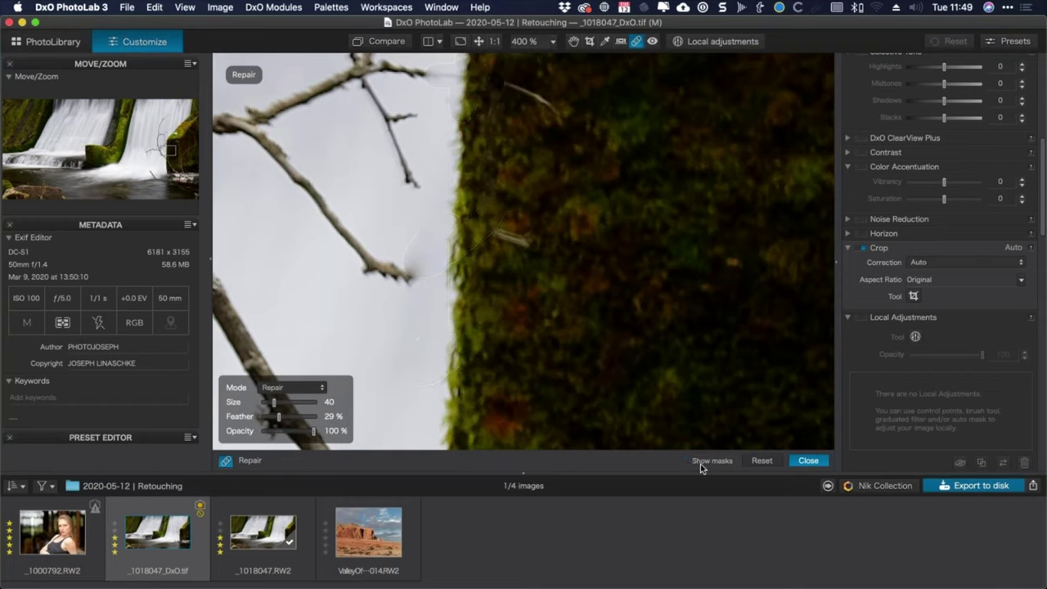
pyautogui.click(700, 460)
# Set the opacity to 100 % for the cross-shaped branch repair and for the round clone patch above it.
pyautogui.scroll(5, 532, 199)
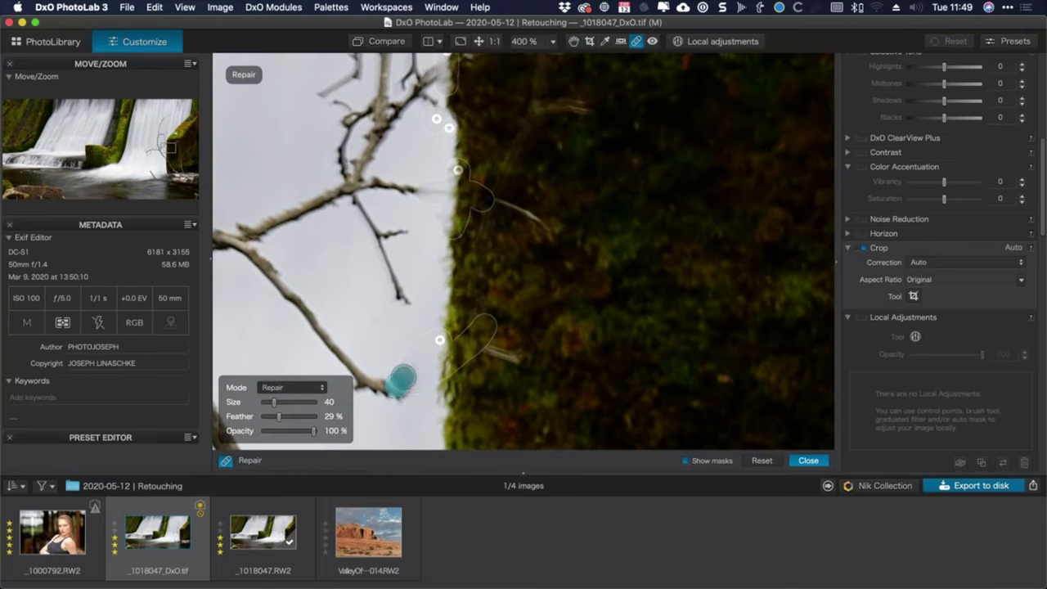
pyautogui.click(459, 170)
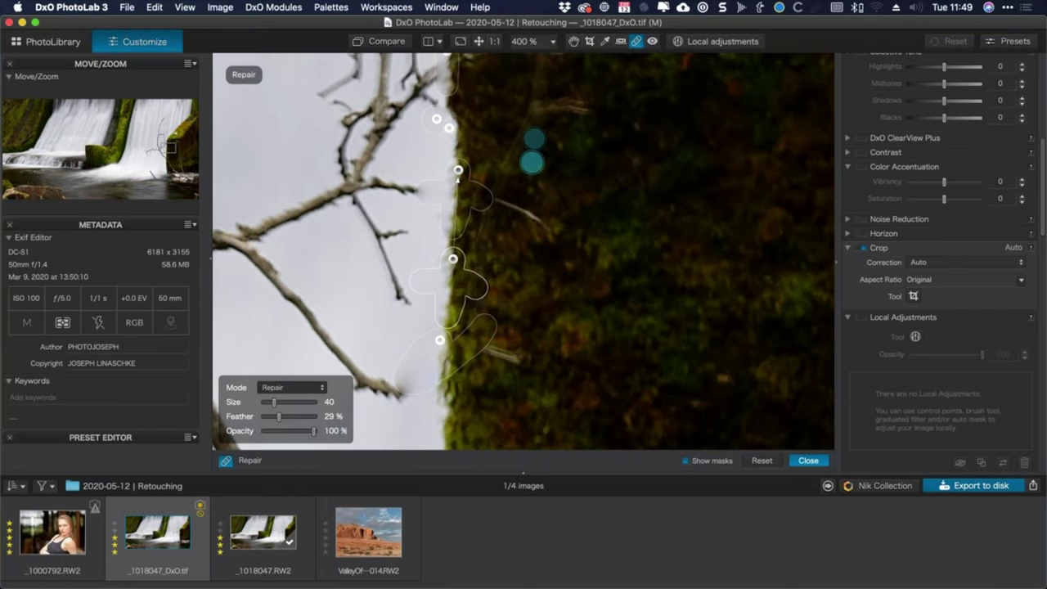
pyautogui.scroll(3, 454, 206)
pyautogui.click(438, 196)
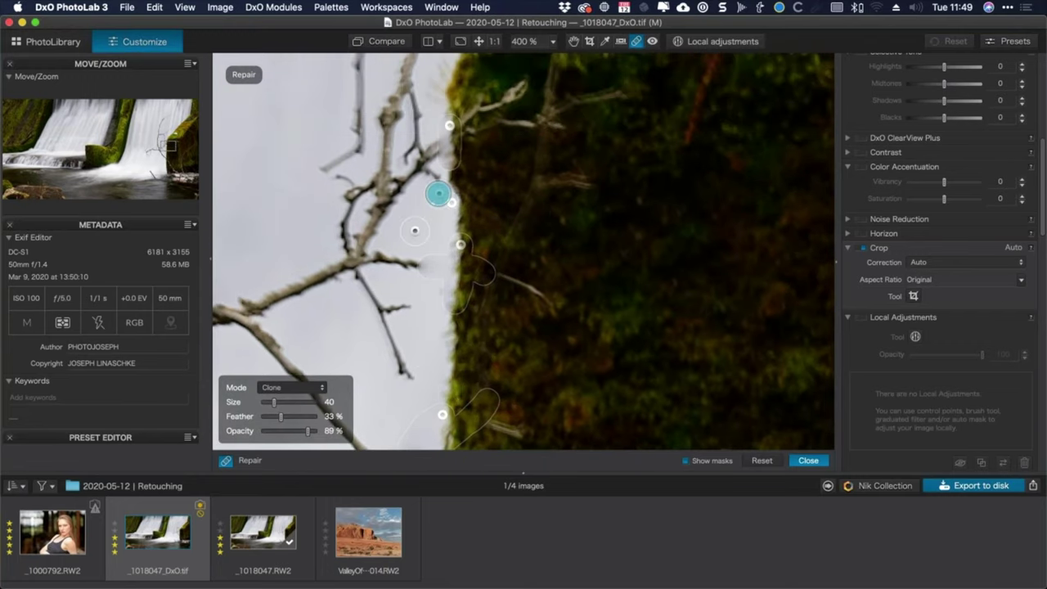
pyautogui.moveTo(310, 434); pyautogui.dragTo(337, 433)
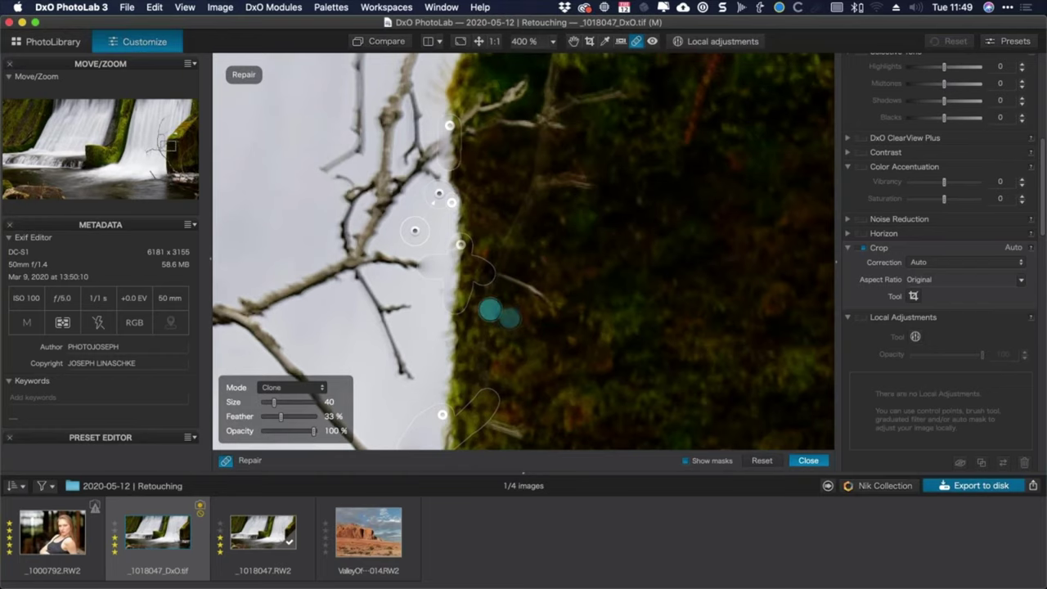
# Try to clone out the lichen-covered branch crossing the lower moss edge with brush size 48 and 33 % feather.
pyautogui.press('h')
pyautogui.scroll(-15, 523, 252)
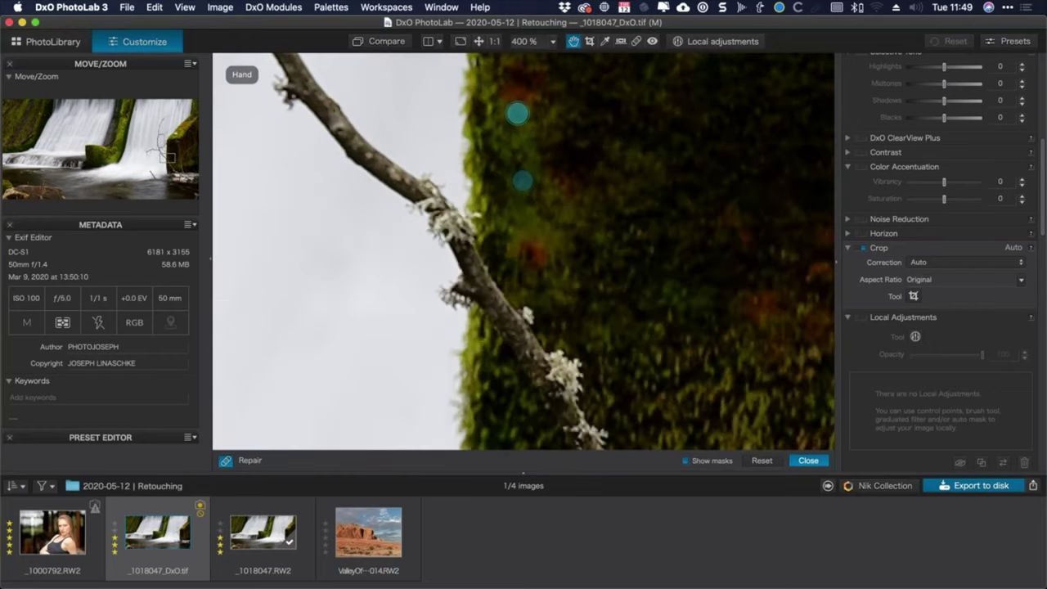
pyautogui.press('r')
pyautogui.scroll(-2, 523, 221)
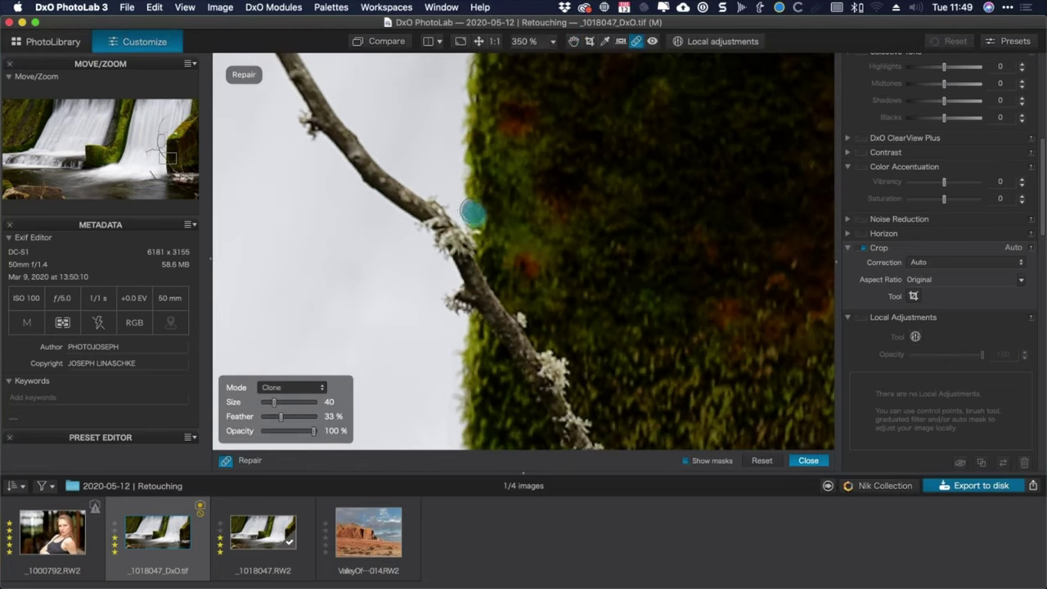
pyautogui.scroll(3, 465, 196)
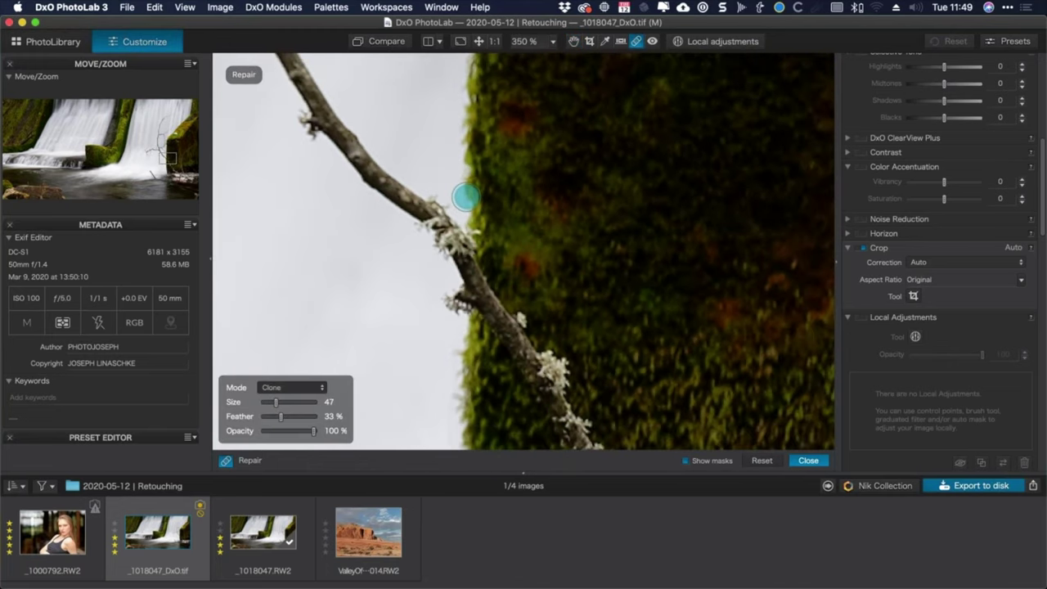
pyautogui.scroll(1, 465, 196)
pyautogui.moveTo(466, 144); pyautogui.dragTo(465, 378)
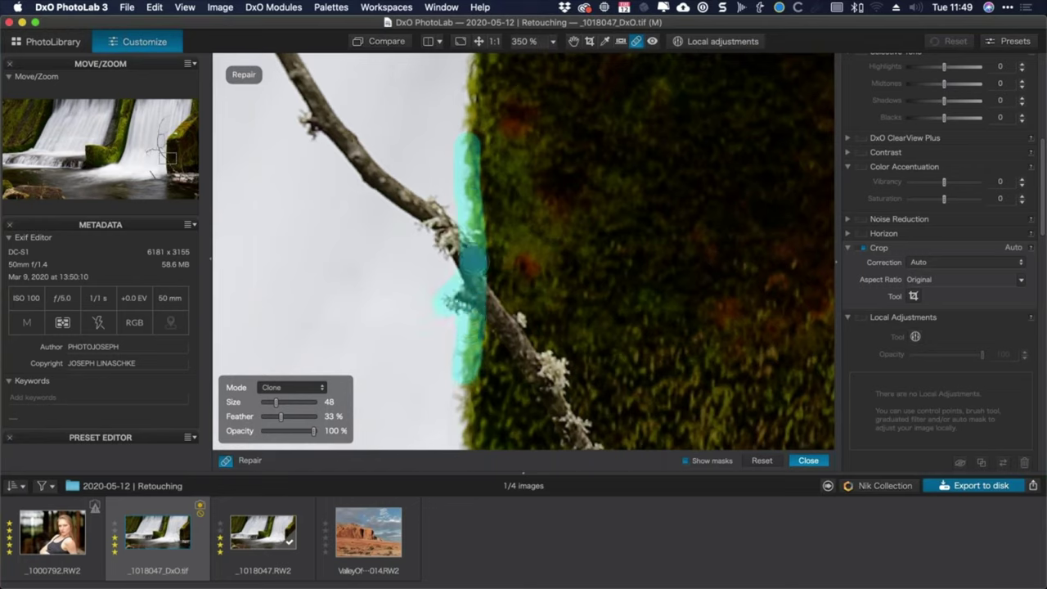
pyautogui.moveTo(472, 260)
pyautogui.mouseDown()
pyautogui.moveTo(416, 190)
pyautogui.moveTo(406, 221)
pyautogui.moveTo(447, 235)
pyautogui.moveTo(433, 232)
pyautogui.moveTo(500, 300)
pyautogui.moveTo(516, 357)
pyautogui.moveTo(504, 304)
pyautogui.moveTo(530, 317)
pyautogui.moveTo(473, 251)
pyautogui.moveTo(464, 383)
pyautogui.moveTo(457, 345)
pyautogui.moveTo(460, 379)
pyautogui.moveTo(470, 278)
pyautogui.moveTo(457, 238)
pyautogui.moveTo(422, 224)
pyautogui.moveTo(441, 240)
pyautogui.moveTo(471, 241)
pyautogui.moveTo(481, 264)
pyautogui.mouseUp()
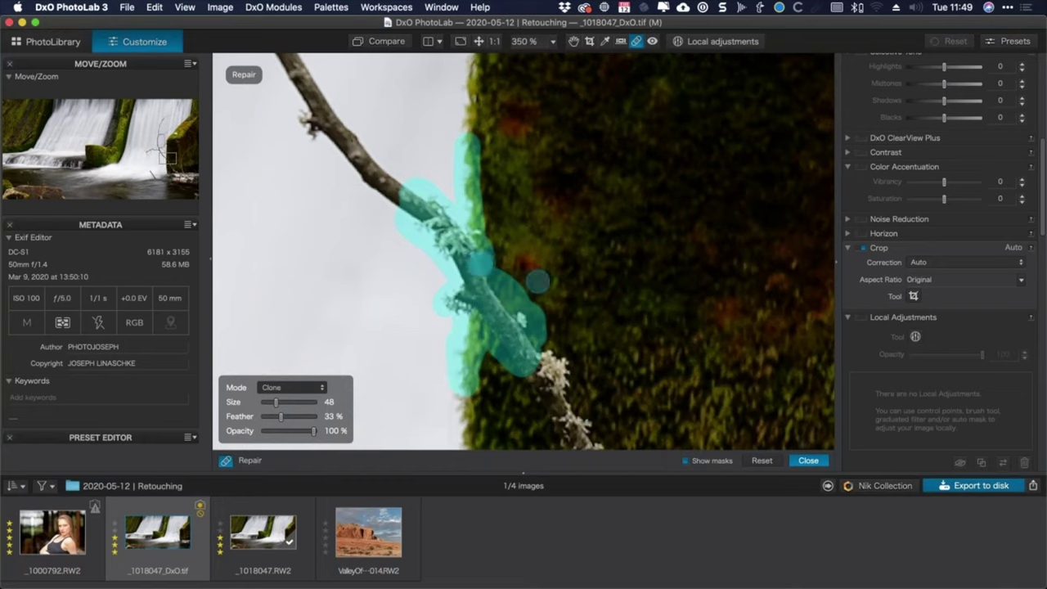
pyautogui.moveTo(609, 272); pyautogui.dragTo(625, 271)
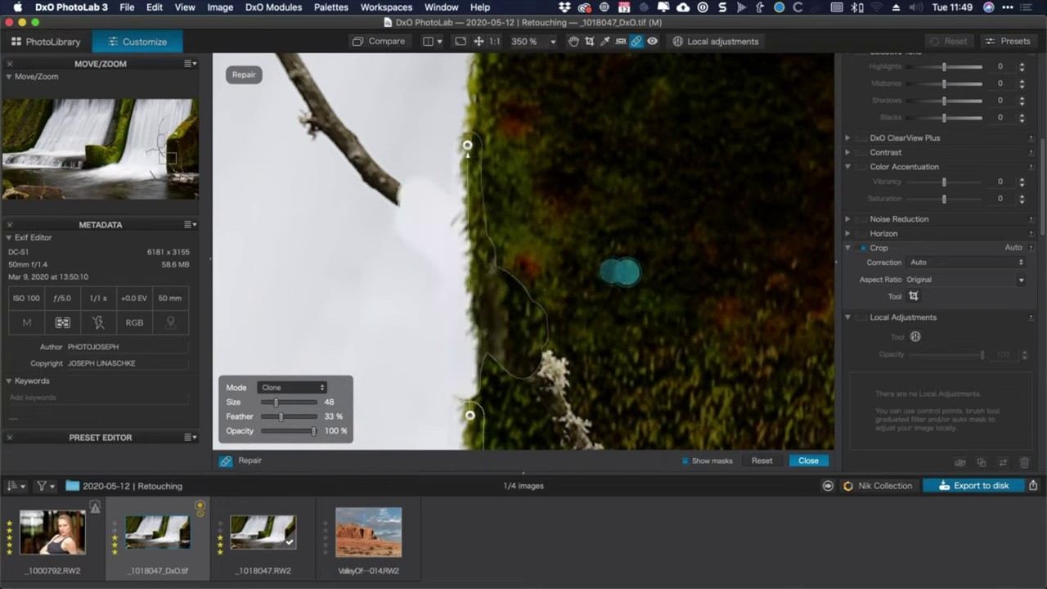
# At 200 % zoom, clone out the lichen-covered branch where it crosses the lower moss edge, with brush size 48 and 29 % feather.
pyautogui.click(551, 44)
pyautogui.write('6')
pyautogui.press('Return')
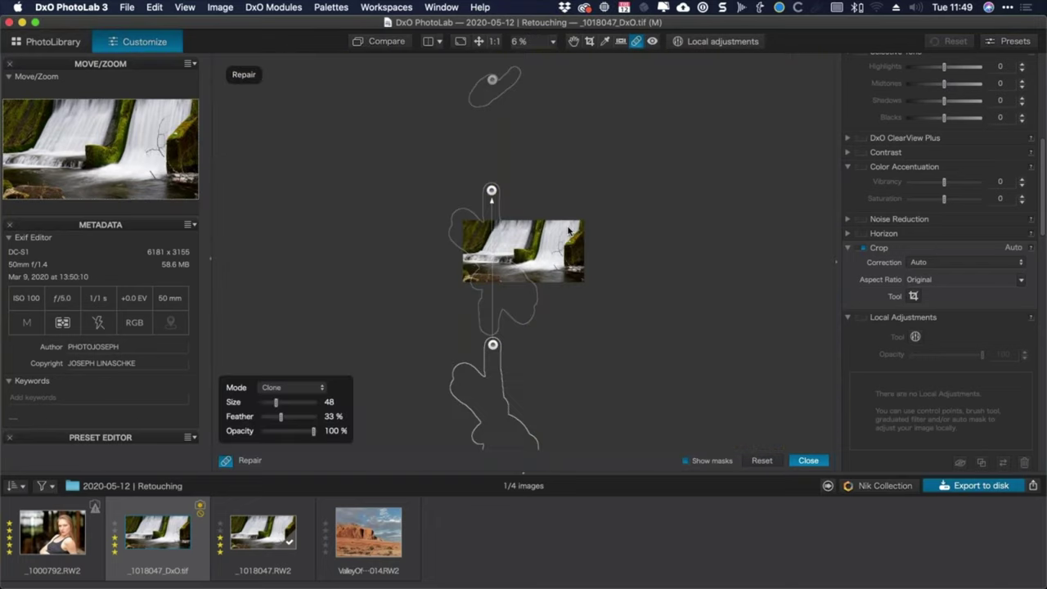
pyautogui.click(554, 45)
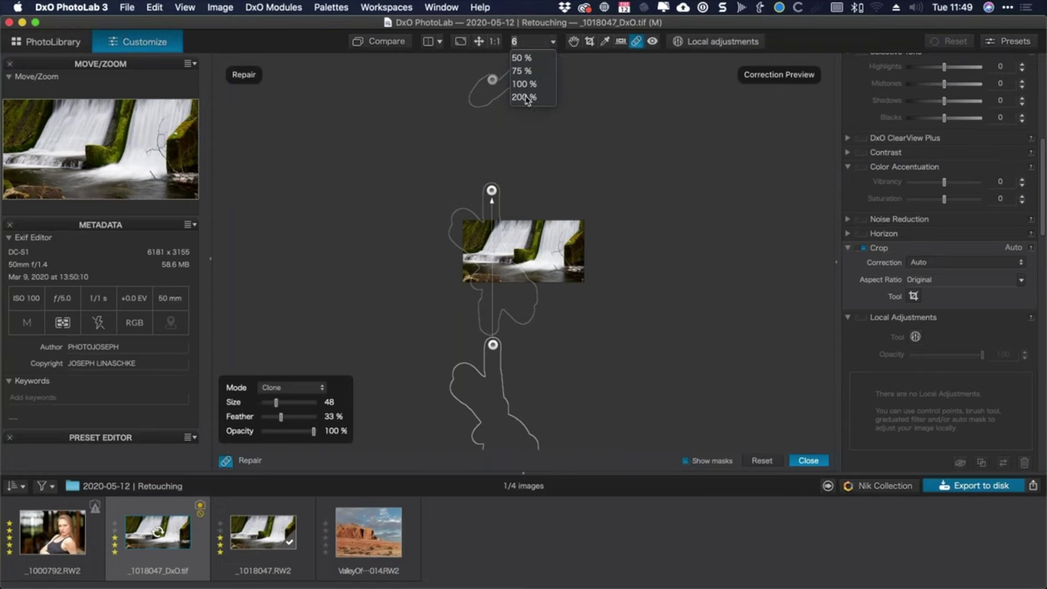
pyautogui.click(524, 96)
pyautogui.click(573, 41)
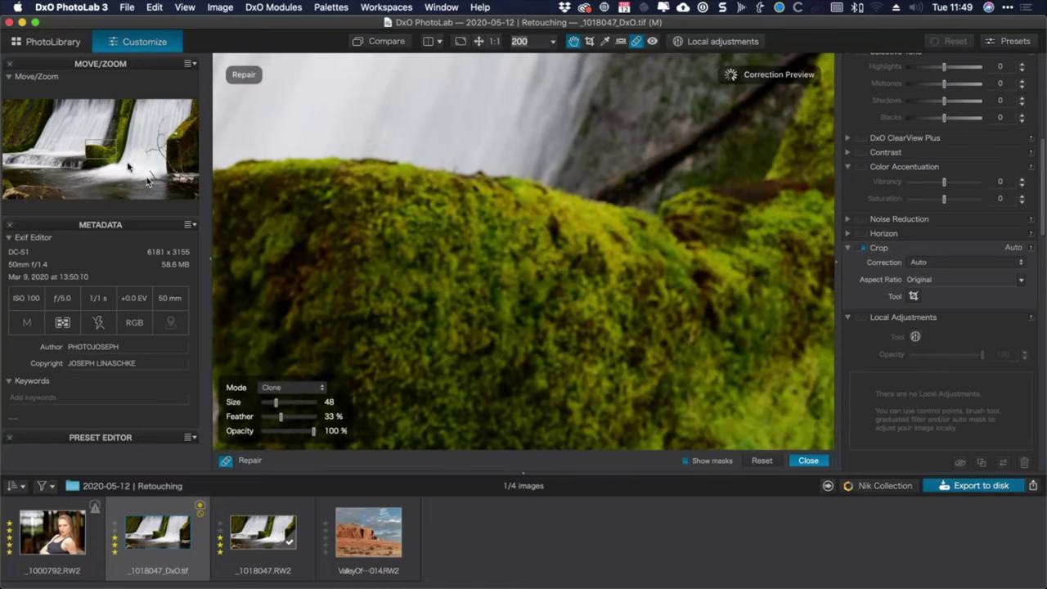
pyautogui.moveTo(100, 152); pyautogui.dragTo(169, 161)
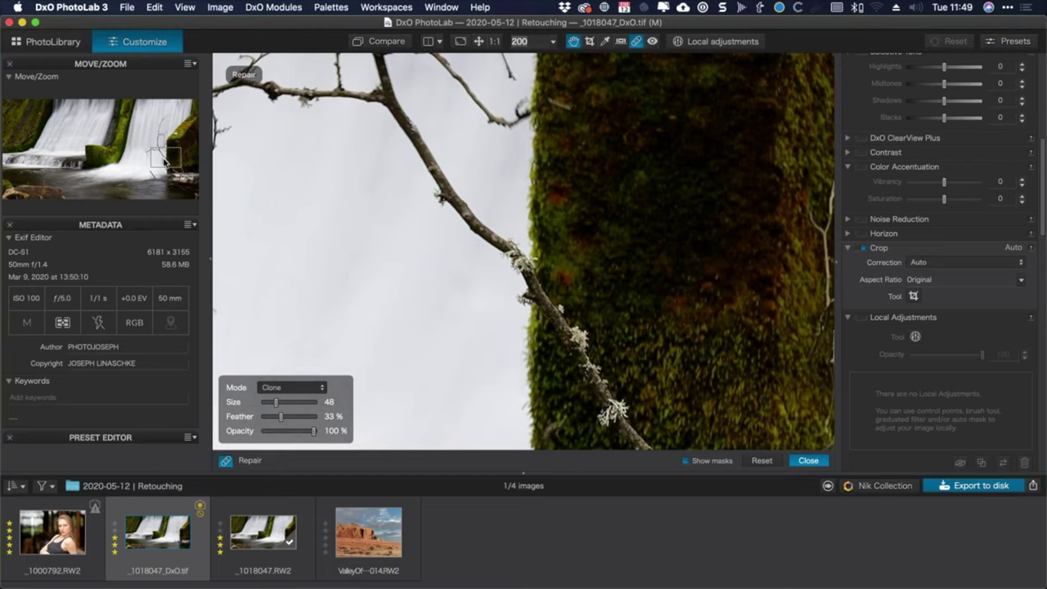
pyautogui.click(636, 43)
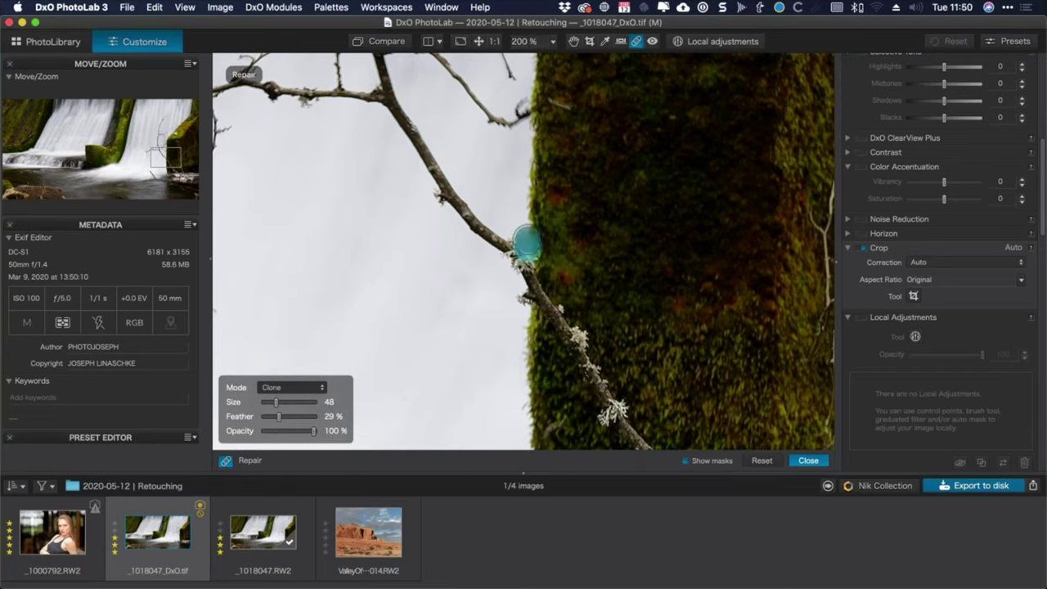
pyautogui.moveTo(531, 220); pyautogui.dragTo(530, 350)
pyautogui.moveTo(508, 245)
pyautogui.mouseDown()
pyautogui.moveTo(518, 288)
pyautogui.moveTo(537, 289)
pyautogui.moveTo(566, 337)
pyautogui.mouseUp()
pyautogui.moveTo(564, 313); pyautogui.dragTo(564, 313)
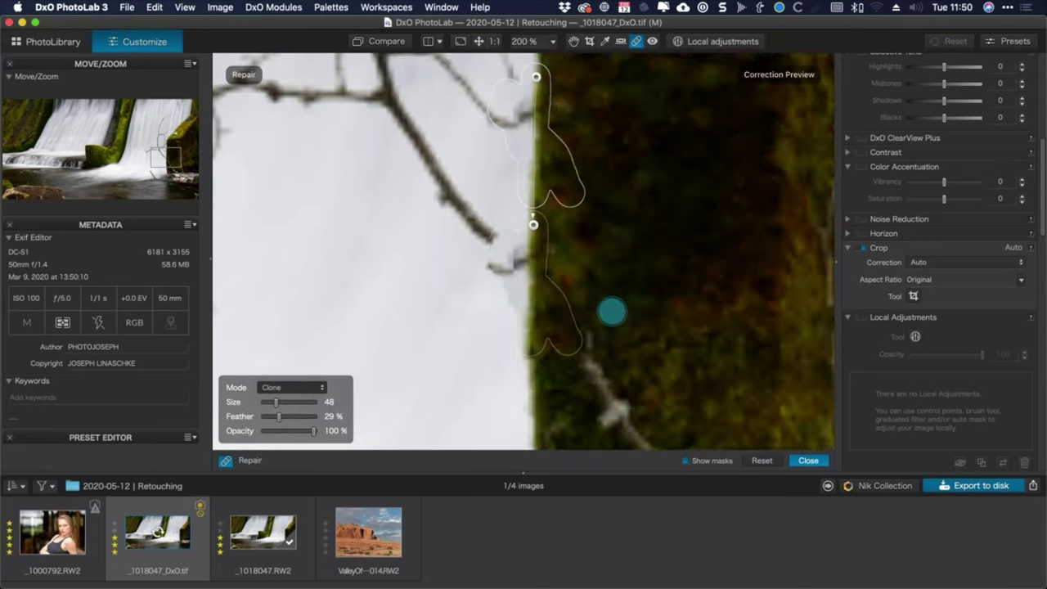
# Try the clone's source further down the moss edge, and then further up the edge above the cloned area.
pyautogui.moveTo(523, 75)
pyautogui.mouseDown()
pyautogui.moveTo(535, 181)
pyautogui.moveTo(533, 402)
pyautogui.moveTo(529, 387)
pyautogui.moveTo(534, 286)
pyautogui.moveTo(553, 397)
pyautogui.moveTo(534, 386)
pyautogui.mouseUp()
pyautogui.click(574, 41)
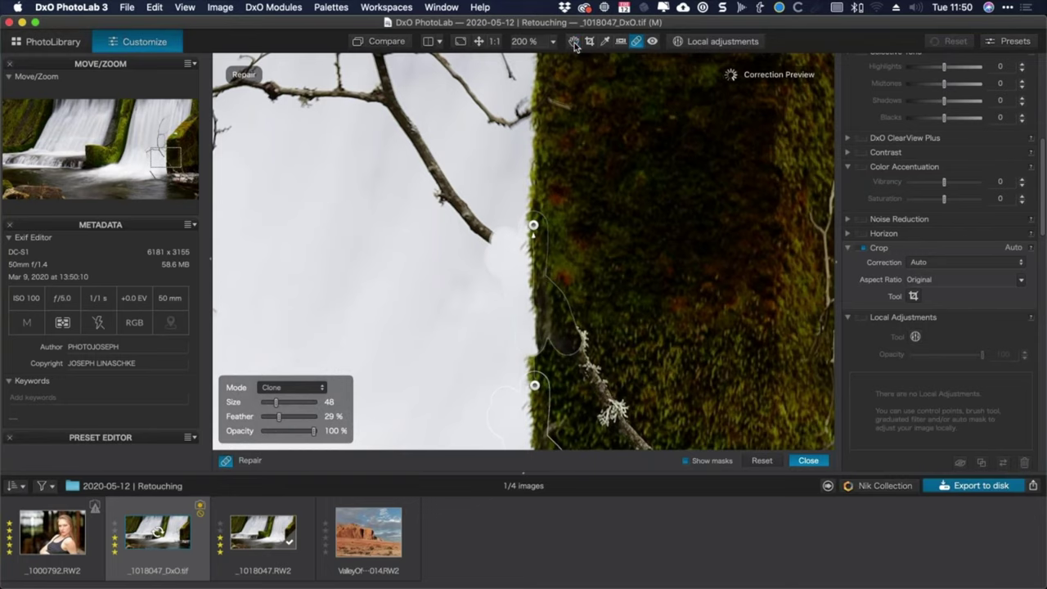
pyautogui.moveTo(613, 237); pyautogui.dragTo(603, 211)
pyautogui.moveTo(615, 255); pyautogui.dragTo(591, 180)
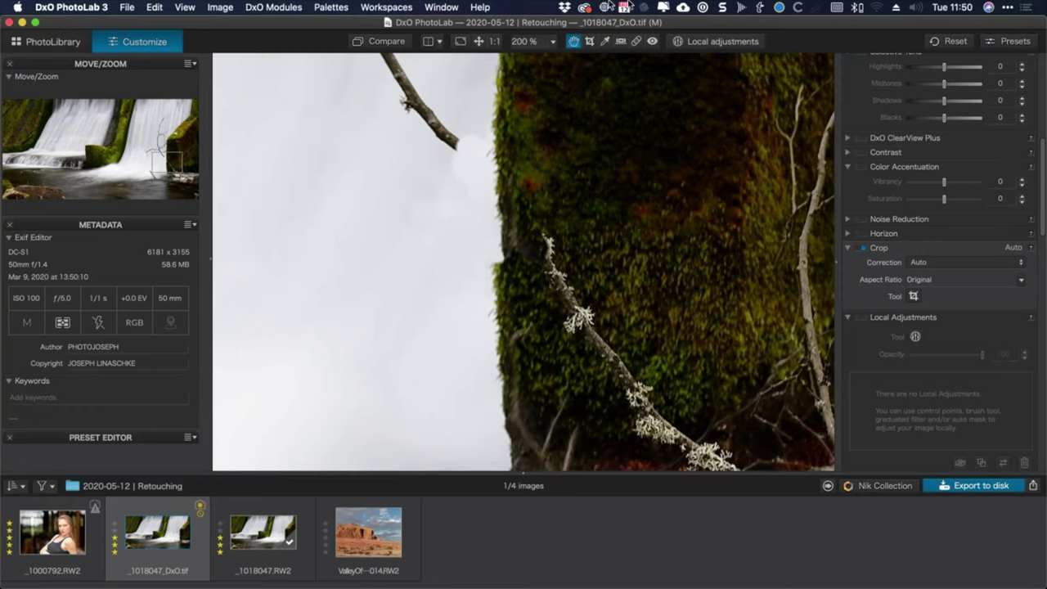
pyautogui.click(635, 42)
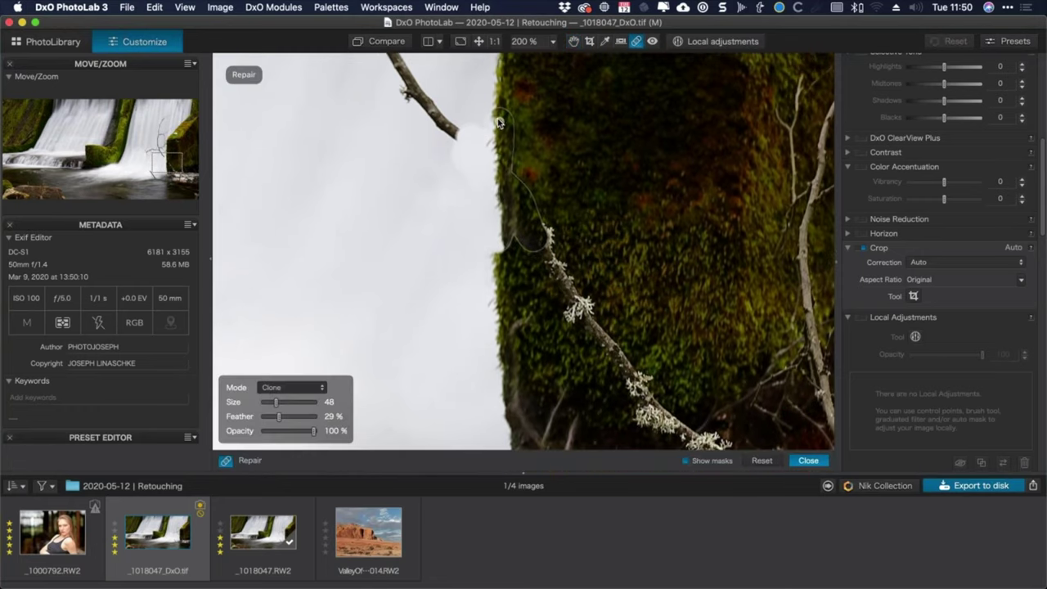
pyautogui.moveTo(497, 123)
pyautogui.mouseDown()
pyautogui.moveTo(498, 152)
pyautogui.moveTo(537, 179)
pyautogui.moveTo(498, 151)
pyautogui.moveTo(487, 209)
pyautogui.moveTo(493, 168)
pyautogui.moveTo(471, 139)
pyautogui.moveTo(488, 184)
pyautogui.moveTo(526, 210)
pyautogui.mouseUp()
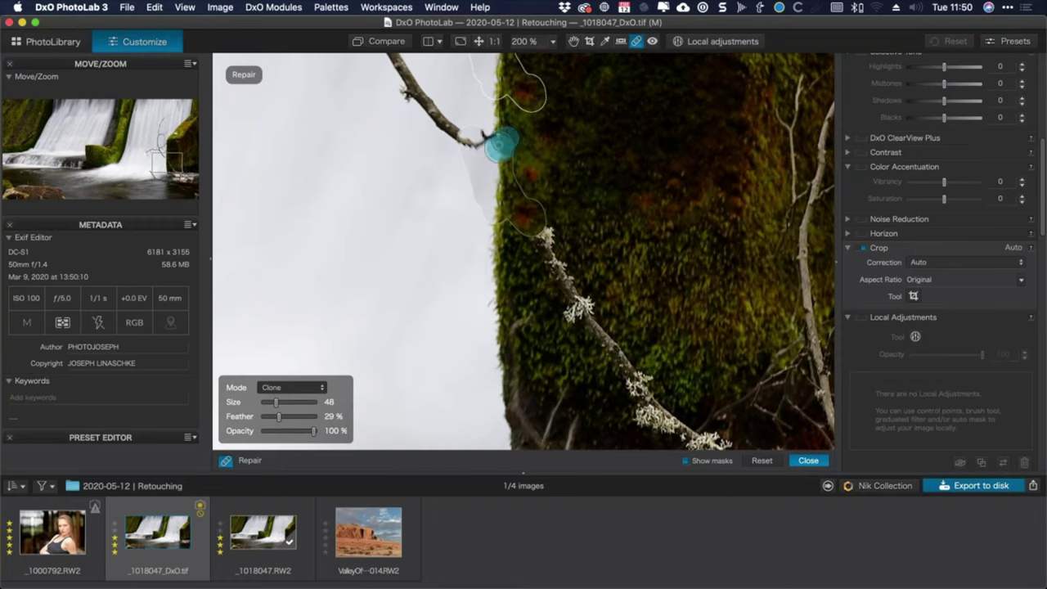
# Move the clone's source to the clean moss edge just below the removed branch, aligned with the edge.
pyautogui.click(573, 42)
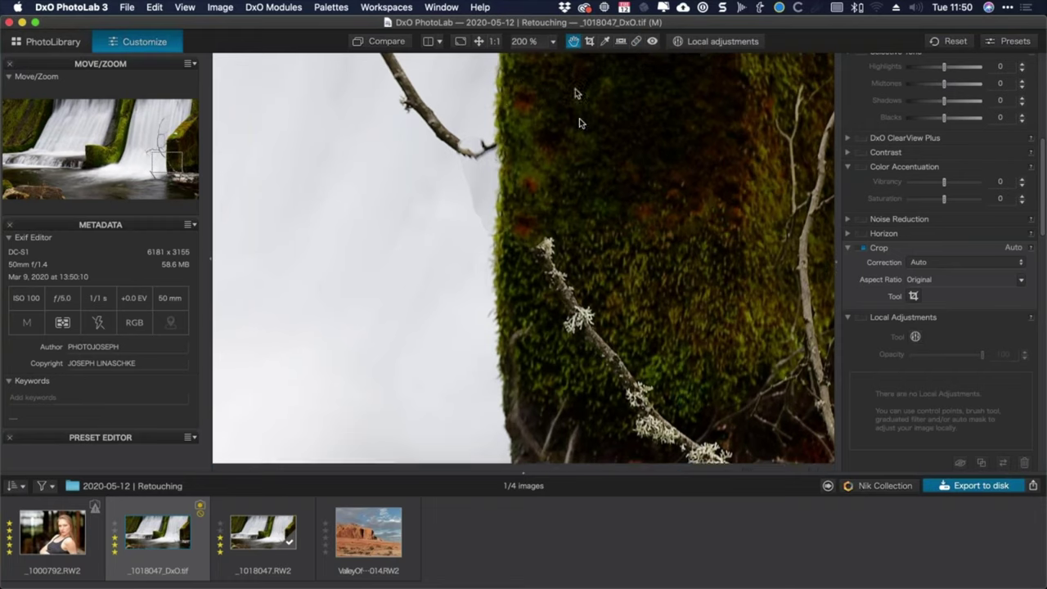
pyautogui.scroll(5, 511, 113)
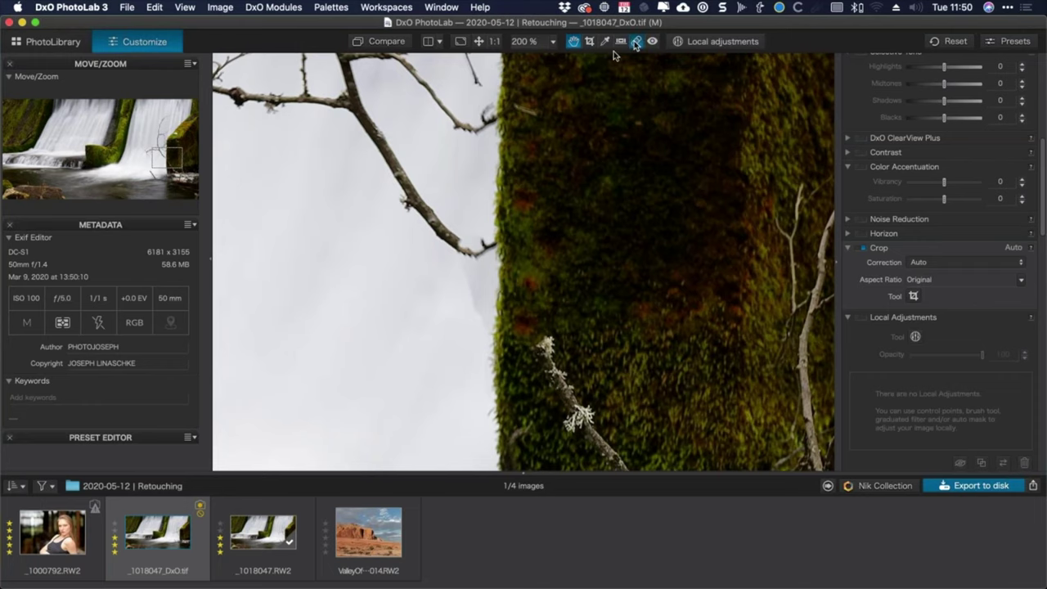
pyautogui.click(636, 41)
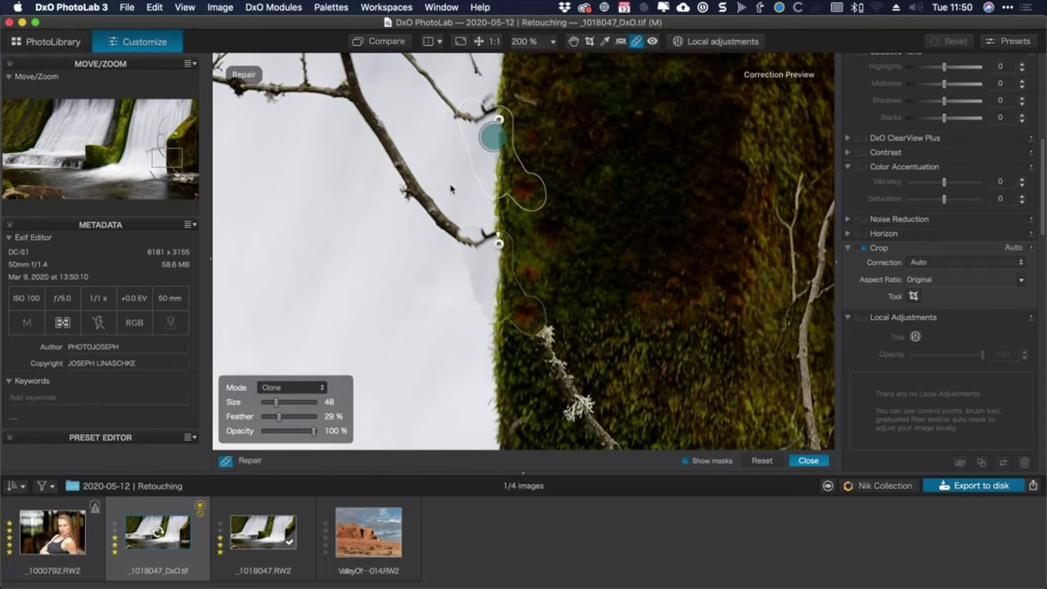
pyautogui.moveTo(491, 133)
pyautogui.mouseDown()
pyautogui.moveTo(455, 112)
pyautogui.moveTo(496, 122)
pyautogui.mouseUp()
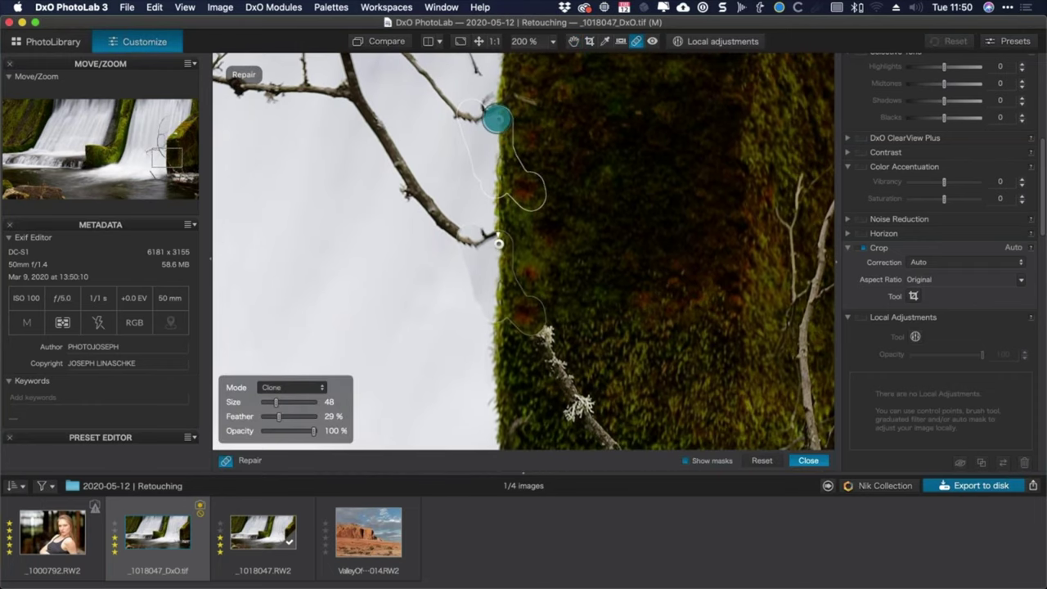
pyautogui.moveTo(497, 238)
pyautogui.mouseDown()
pyautogui.moveTo(497, 397)
pyautogui.moveTo(496, 343)
pyautogui.mouseUp()
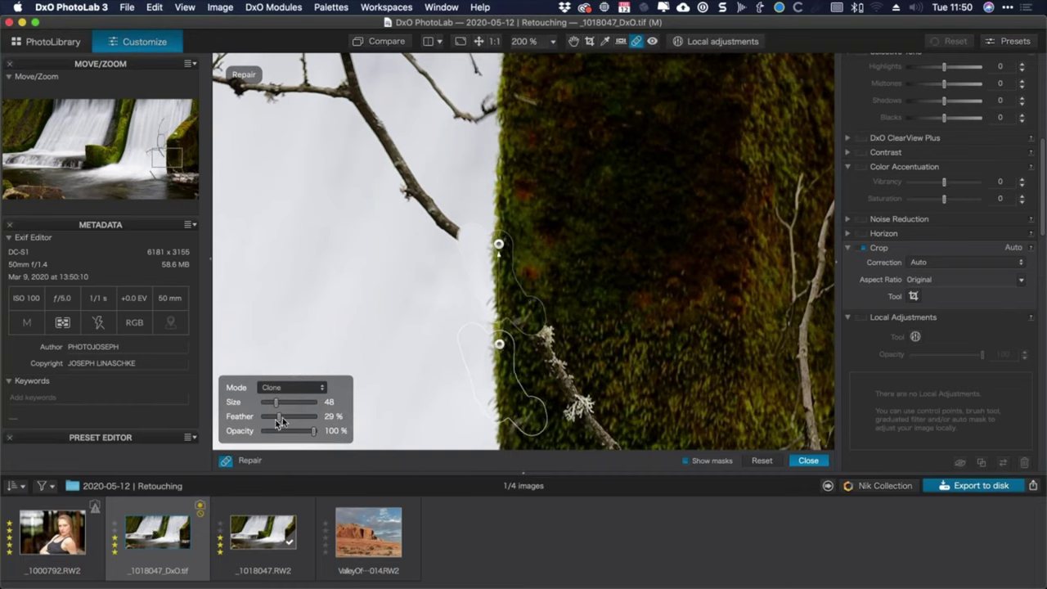
# Set the branch clone's feather to 38 % and hide the masks to check the moss edge.
pyautogui.moveTo(283, 420); pyautogui.dragTo(288, 419)
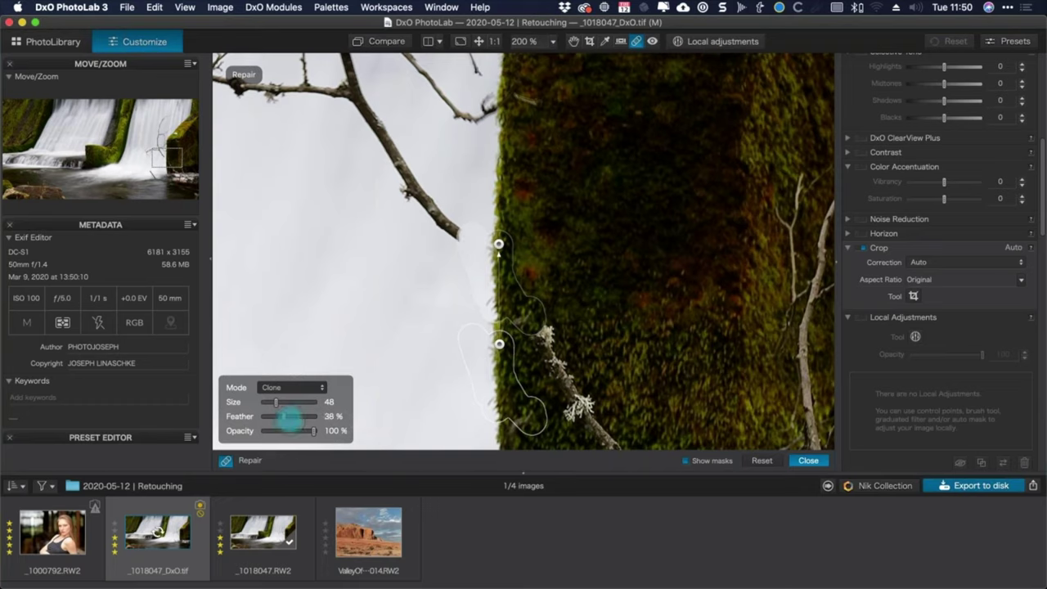
pyautogui.click(709, 463)
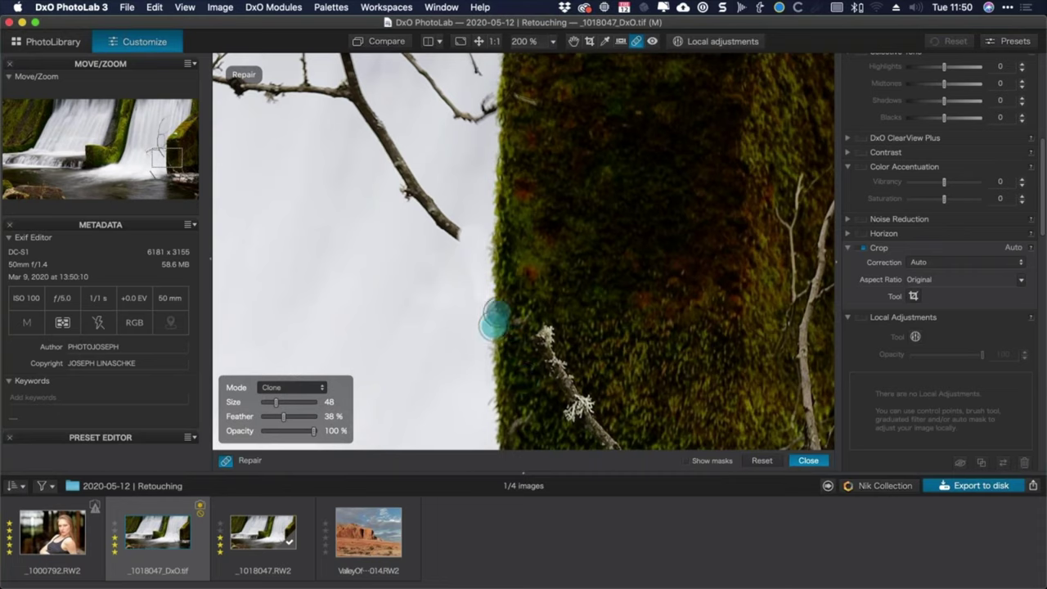
pyautogui.click(489, 336)
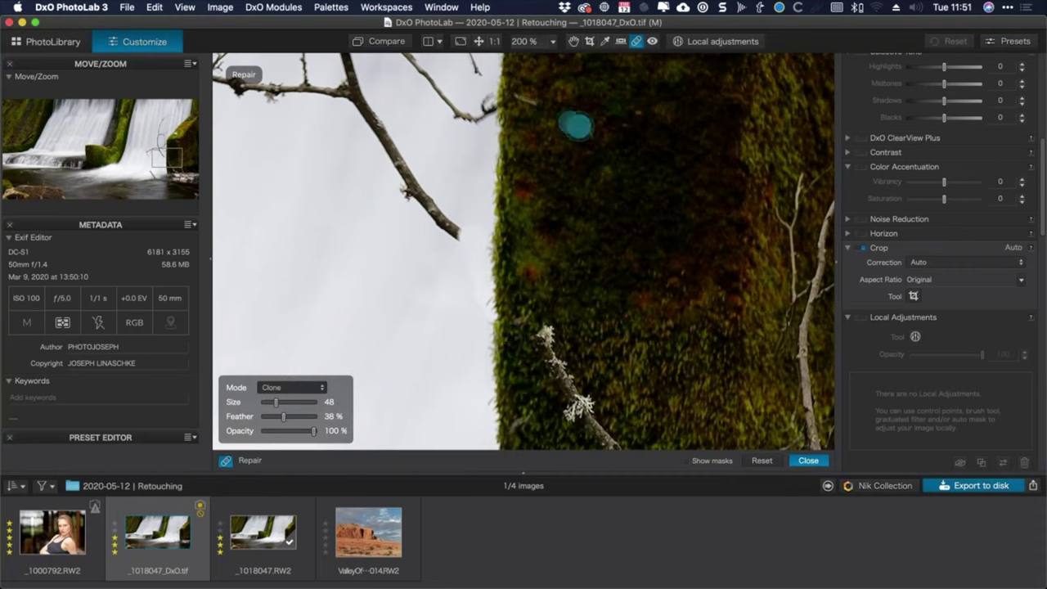
# Examine the upper mossy wall, the adjustment palettes from Selective Tone to Tone Curve, and the available undo and redo commands.
pyautogui.click(574, 41)
pyautogui.moveTo(570, 174); pyautogui.dragTo(555, 308)
pyautogui.press('r')
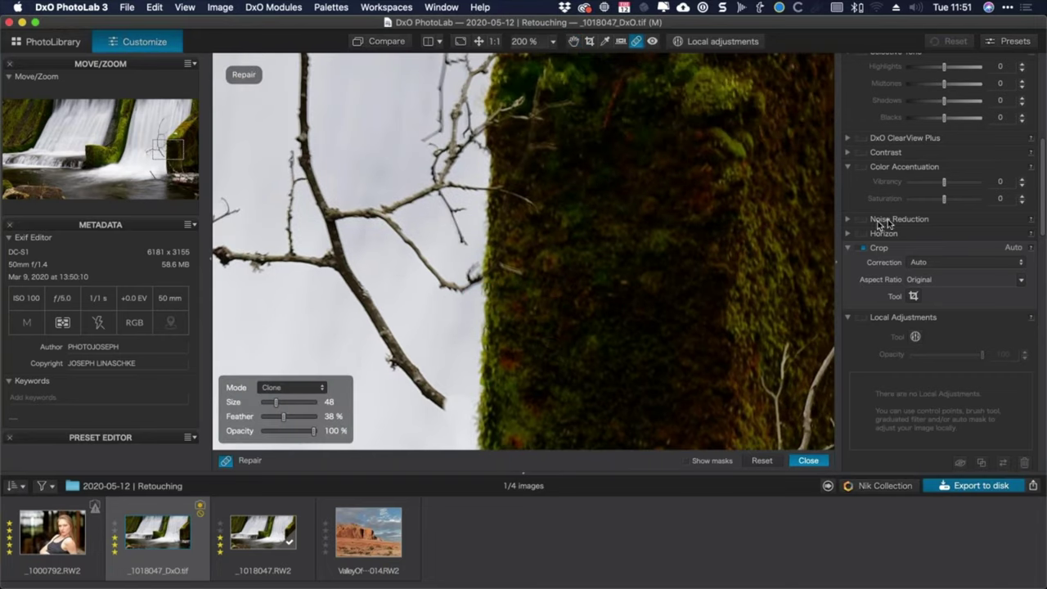
pyautogui.scroll(10, 880, 223)
pyautogui.scroll(-6, 888, 223)
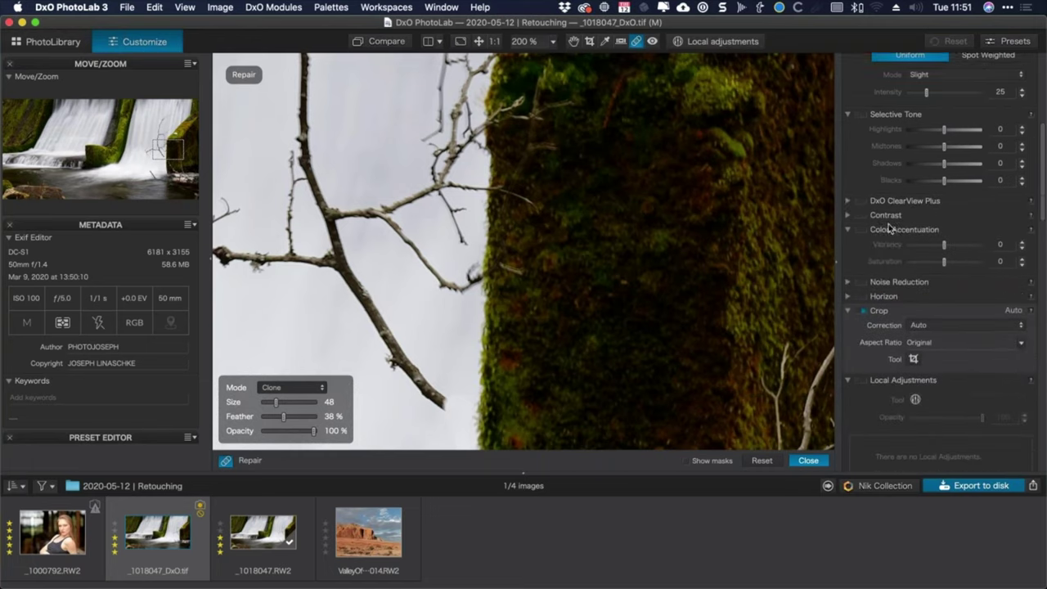
pyautogui.scroll(-5, 888, 228)
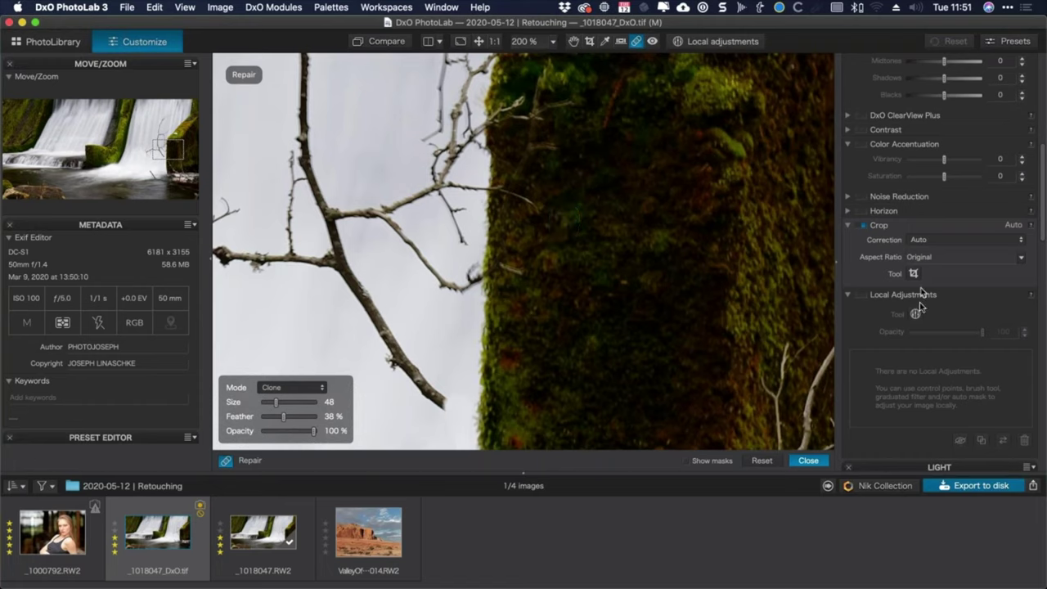
pyautogui.scroll(-10, 920, 303)
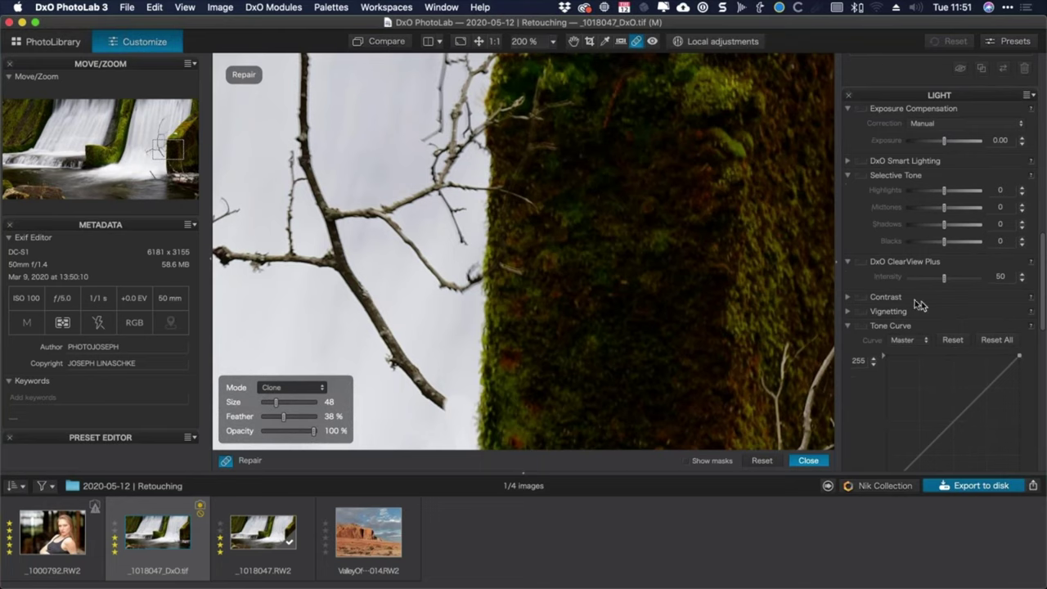
pyautogui.moveTo(433, 129); pyautogui.dragTo(535, 259)
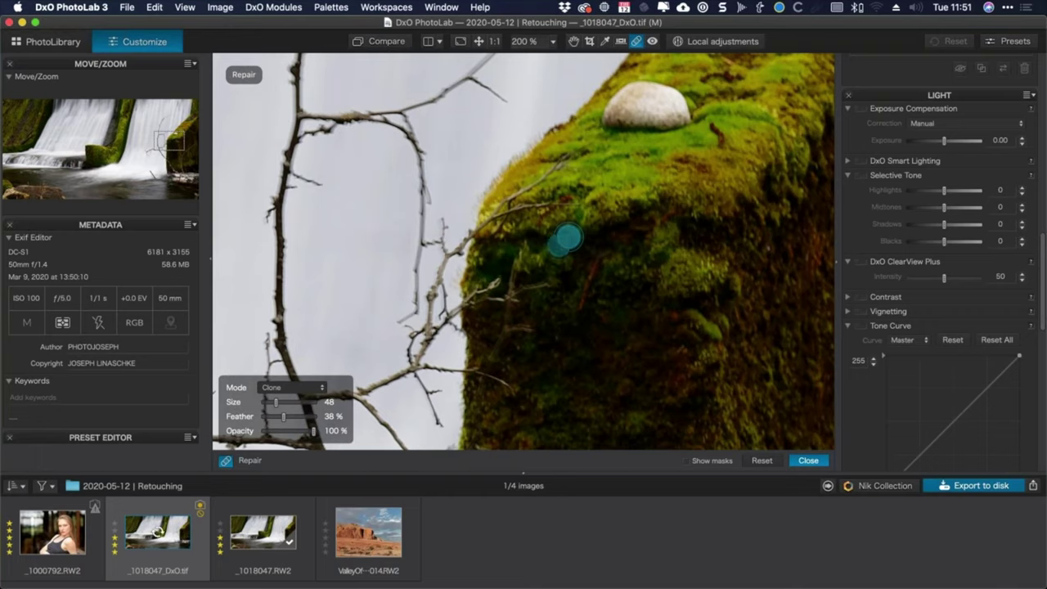
pyautogui.click(152, 6)
pyautogui.click(148, 6)
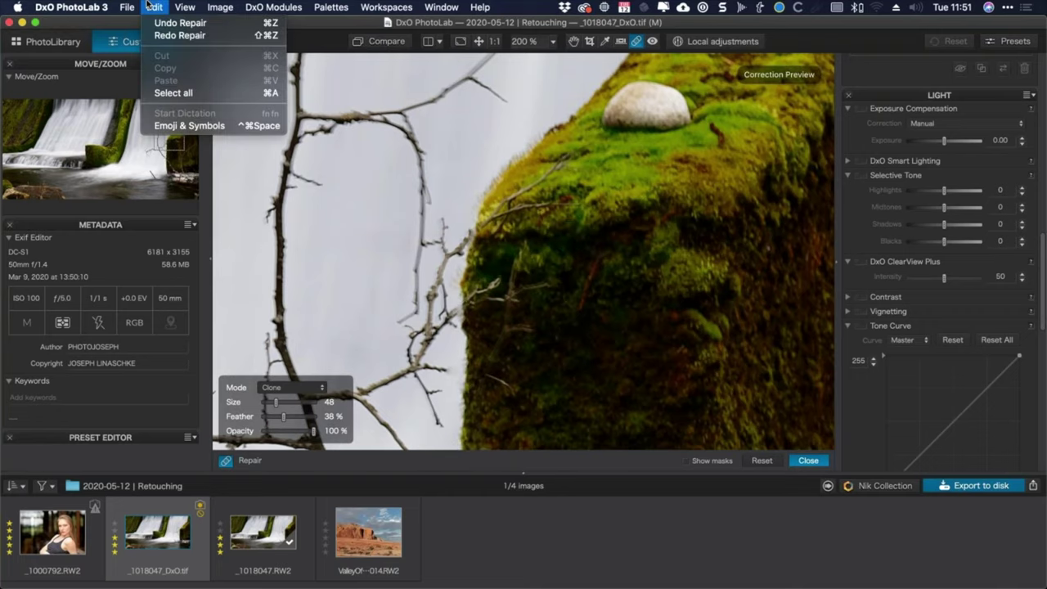
pyautogui.click(148, 5)
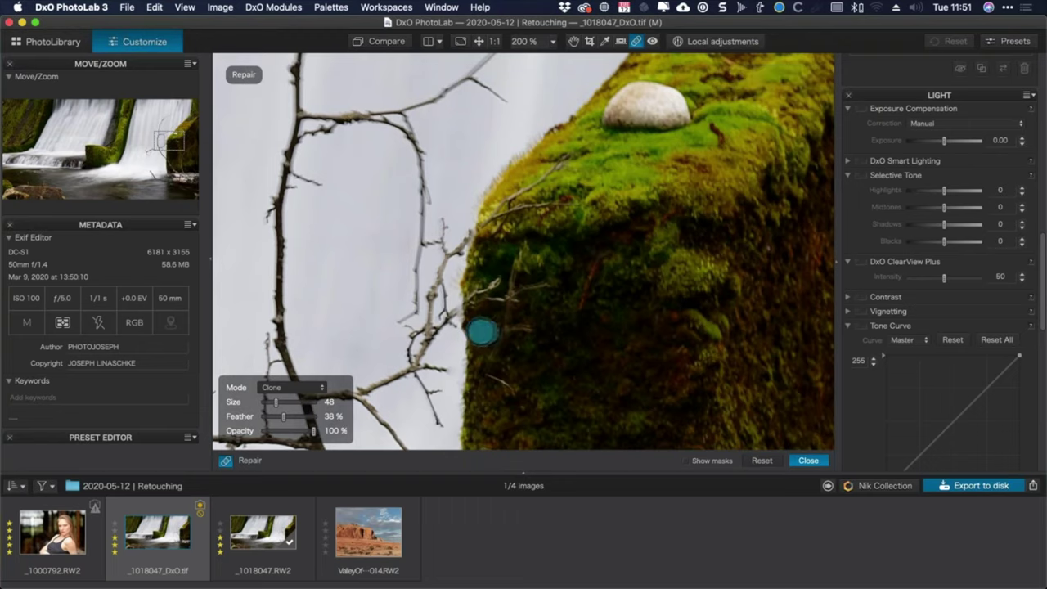
# Undo the last repair and restore it while comparing the twig at the moss edge, and return to the lower branch.
pyautogui.click(527, 356)
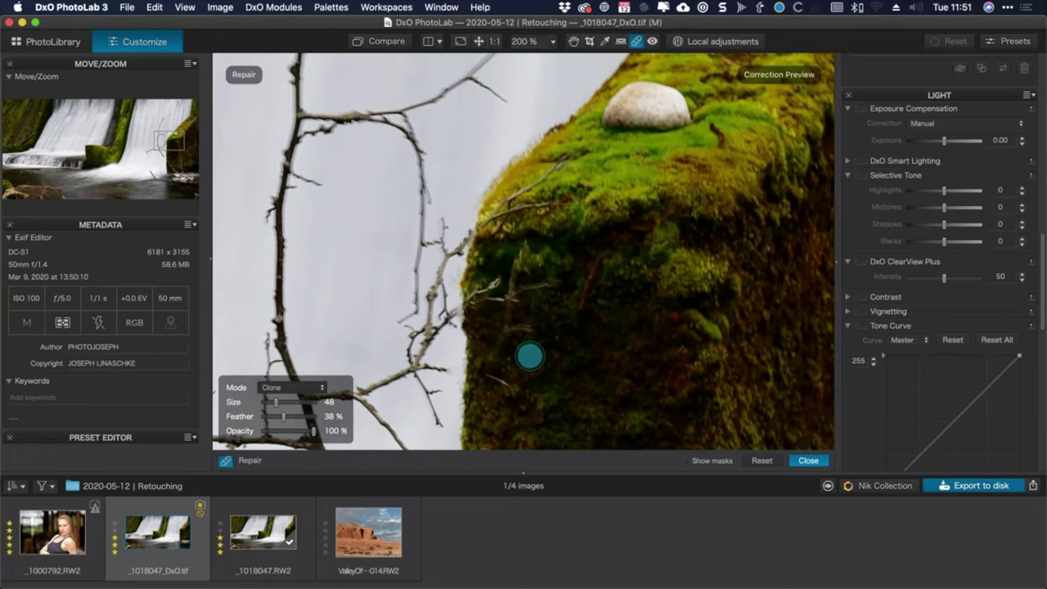
pyautogui.press('super+z')
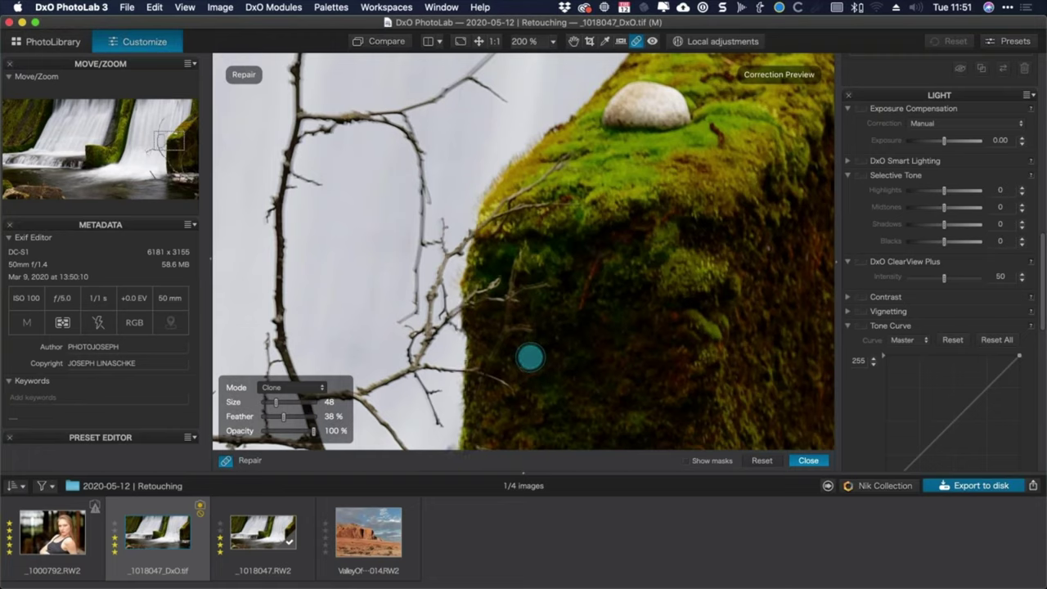
pyautogui.press('super+z')
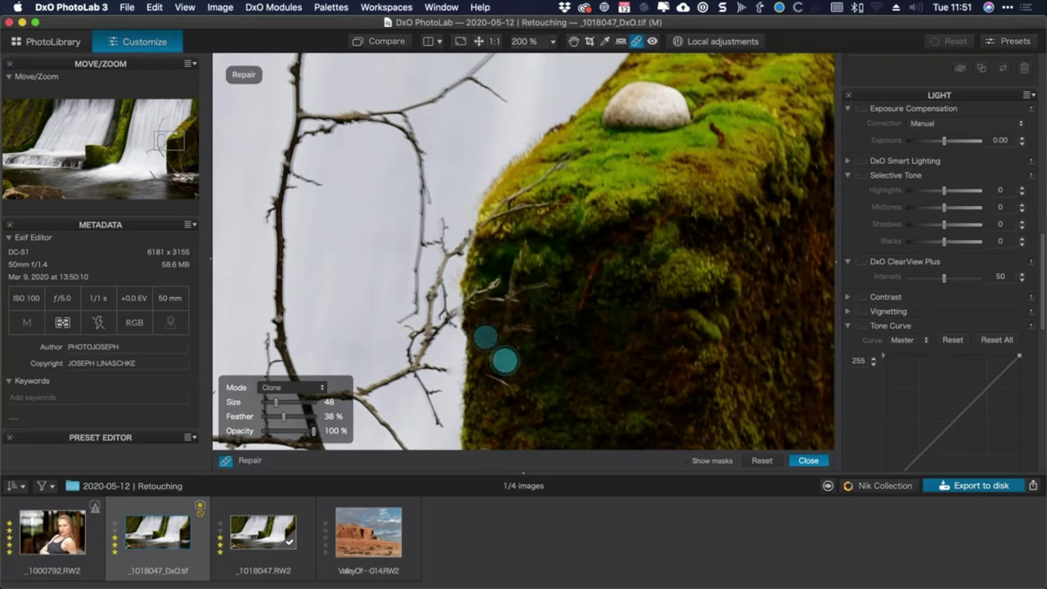
pyautogui.press('space')
pyautogui.moveTo(531, 358); pyautogui.dragTo(523, 229)
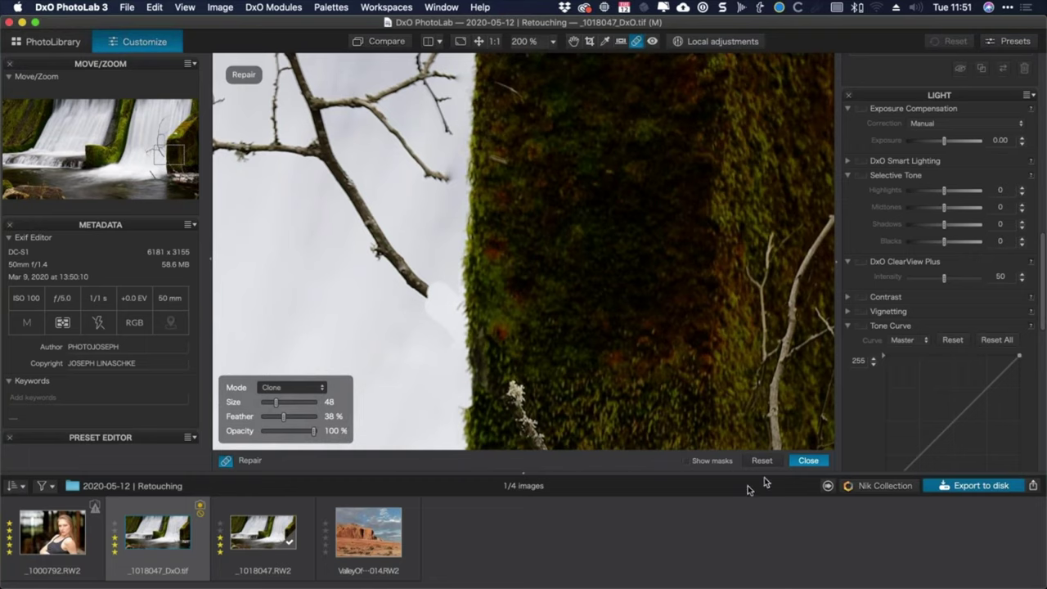
# Show the repair masks and delete the clone correction covering the lower branch at the moss edge.
pyautogui.click(713, 461)
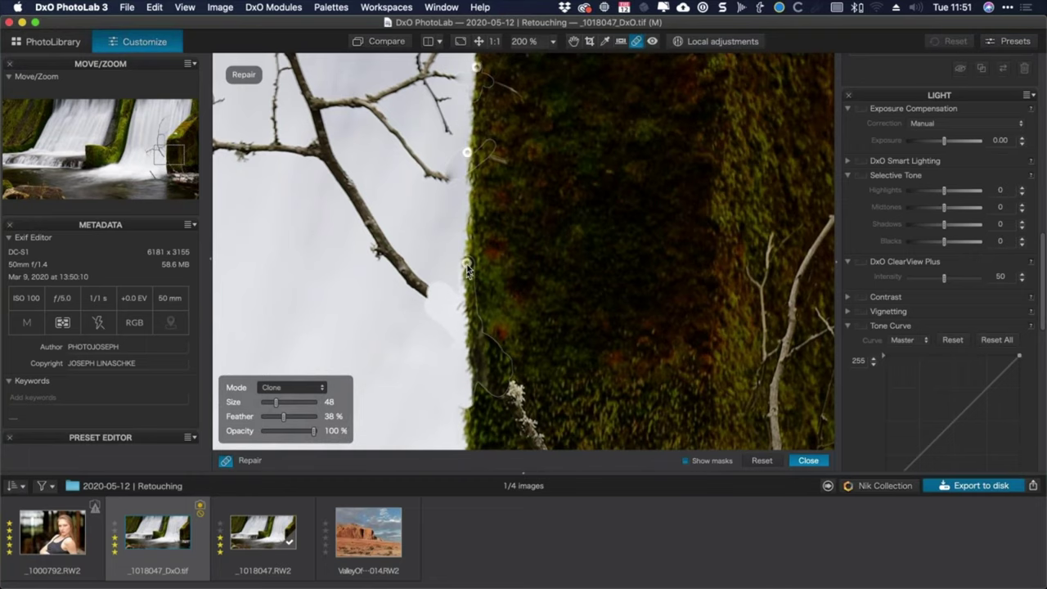
pyautogui.press('space')
pyautogui.moveTo(612, 401)
pyautogui.mouseDown()
pyautogui.moveTo(594, 171)
pyautogui.moveTo(605, 140)
pyautogui.moveTo(628, 397)
pyautogui.mouseUp()
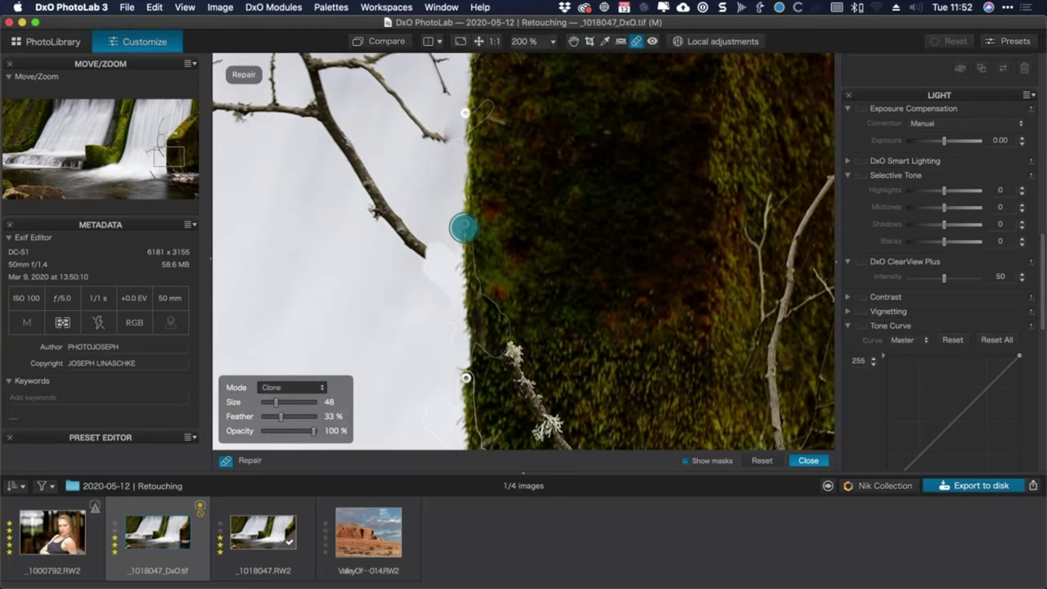
pyautogui.click(463, 228)
pyautogui.press('BackSpace')
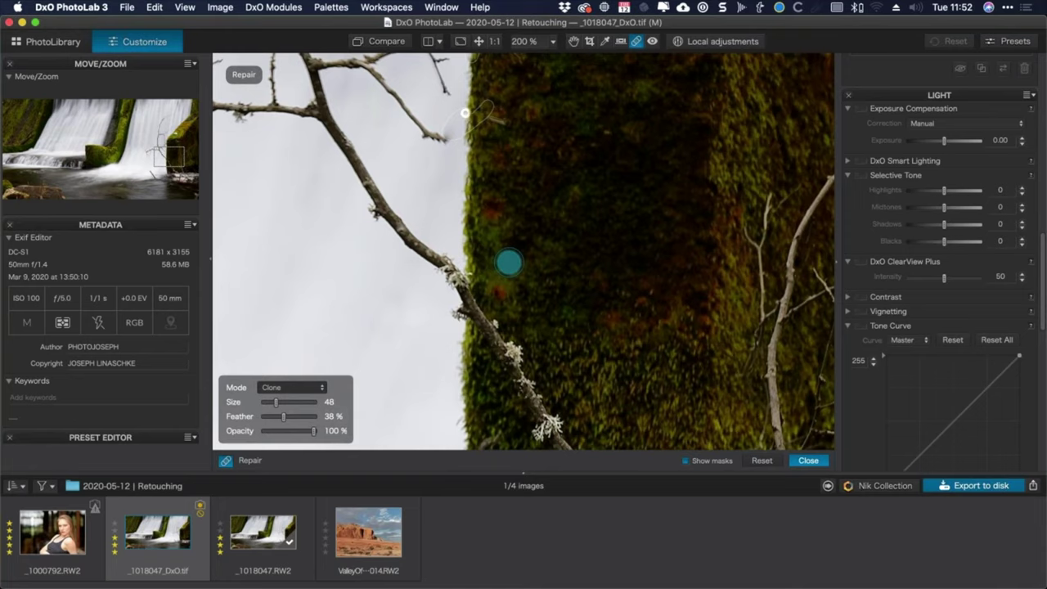
# Paint a Clone correction of size 51 over the branch where it crosses the moss edge, sourcing from the clean edge below.
pyautogui.scroll(5, 507, 261)
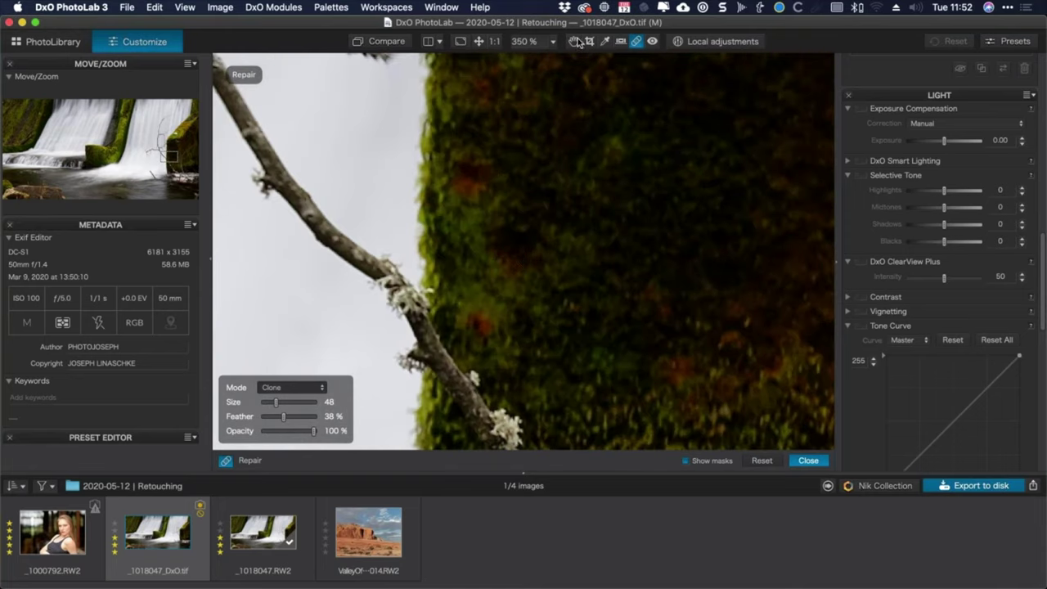
pyautogui.press('Escape')
pyautogui.moveTo(547, 143); pyautogui.dragTo(638, 43)
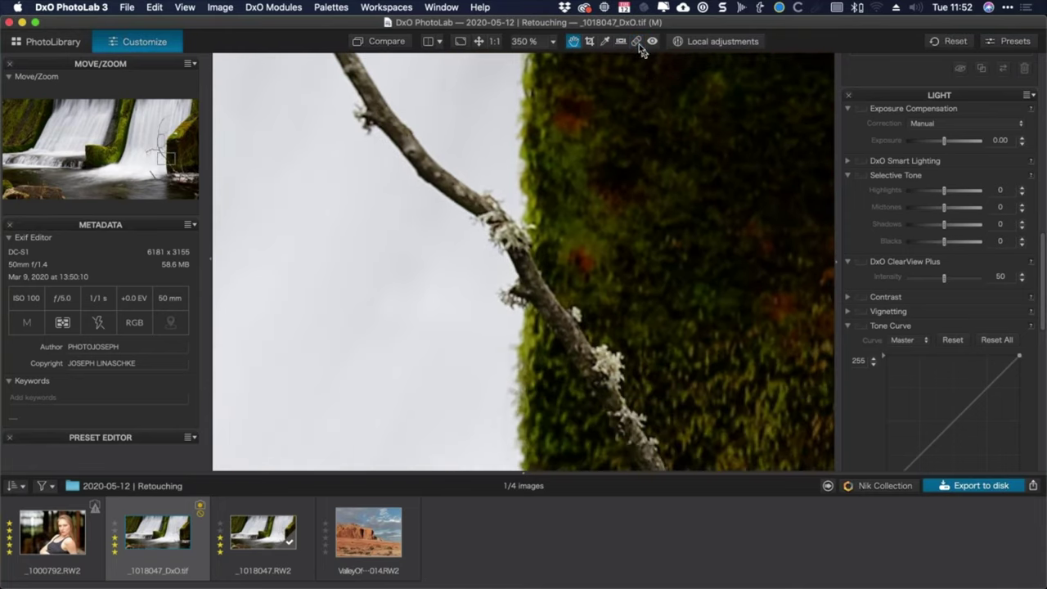
pyautogui.click(636, 43)
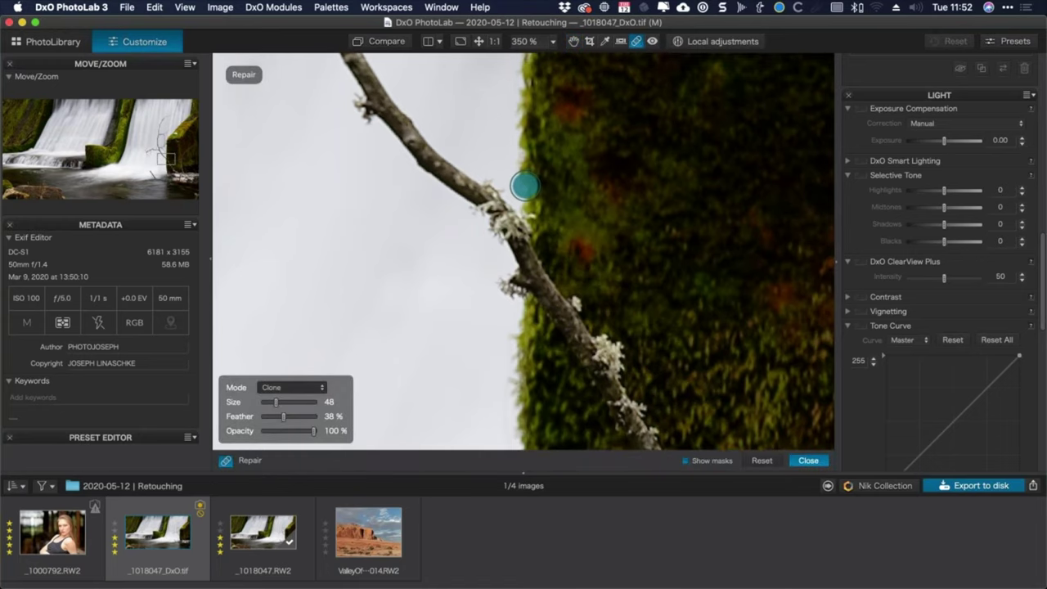
pyautogui.scroll(3, 523, 189)
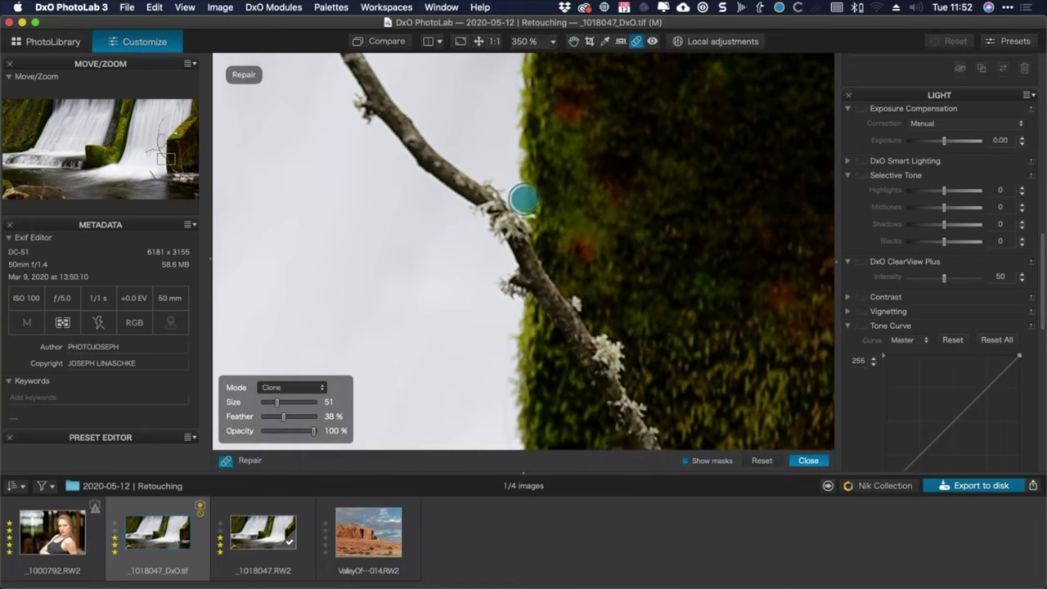
pyautogui.moveTo(523, 193)
pyautogui.mouseDown()
pyautogui.moveTo(525, 237)
pyautogui.moveTo(477, 185)
pyautogui.moveTo(465, 221)
pyautogui.moveTo(476, 210)
pyautogui.moveTo(497, 227)
pyautogui.moveTo(570, 321)
pyautogui.moveTo(515, 263)
pyautogui.moveTo(516, 286)
pyautogui.moveTo(501, 299)
pyautogui.moveTo(528, 312)
pyautogui.mouseUp()
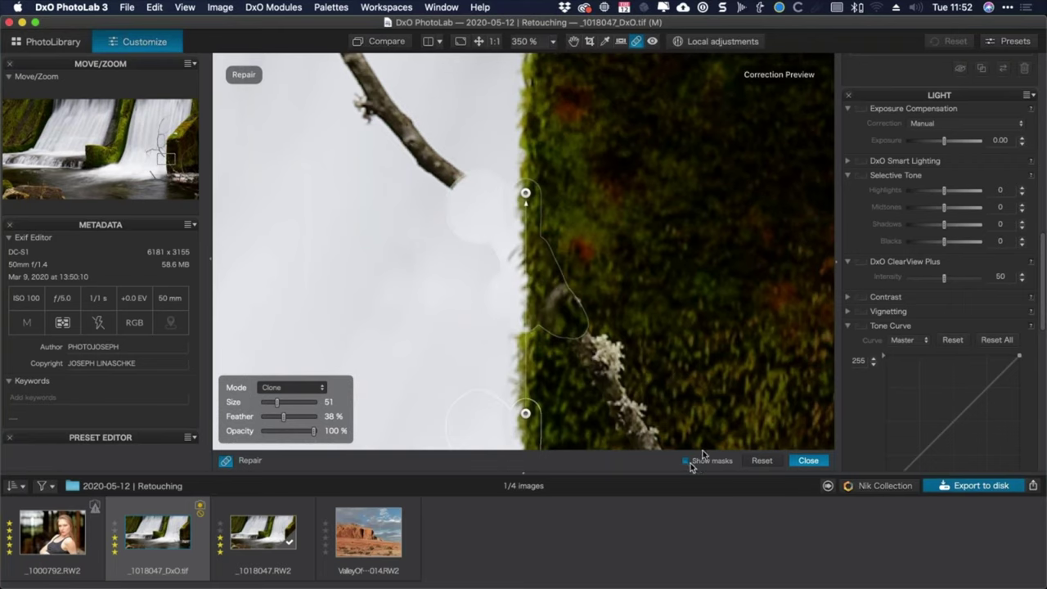
# Fine-tune the clone source's alignment along the lower moss edge and close the Repair tool.
pyautogui.click(552, 42)
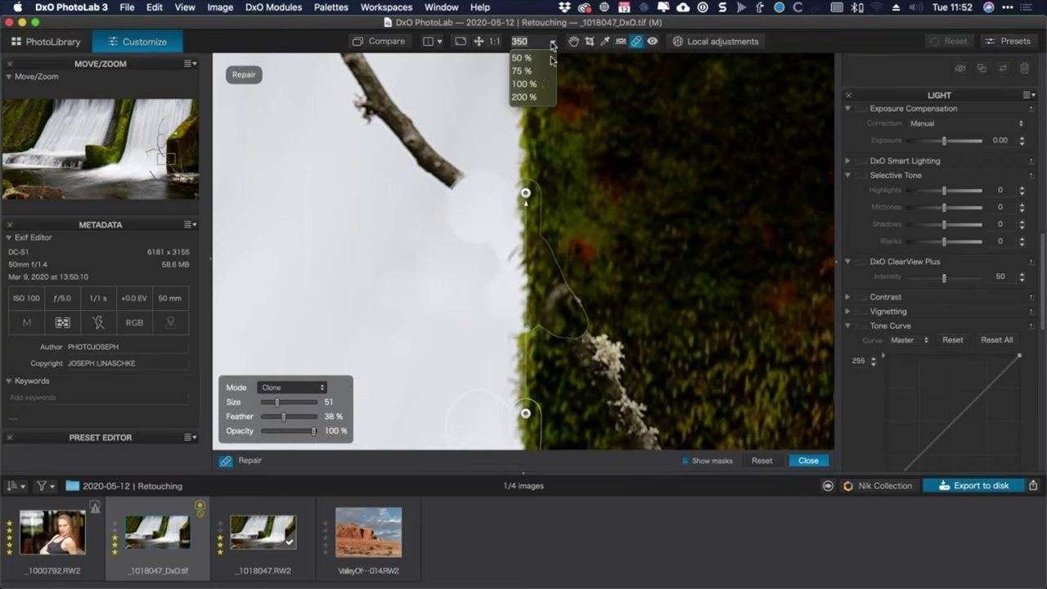
pyautogui.click(528, 97)
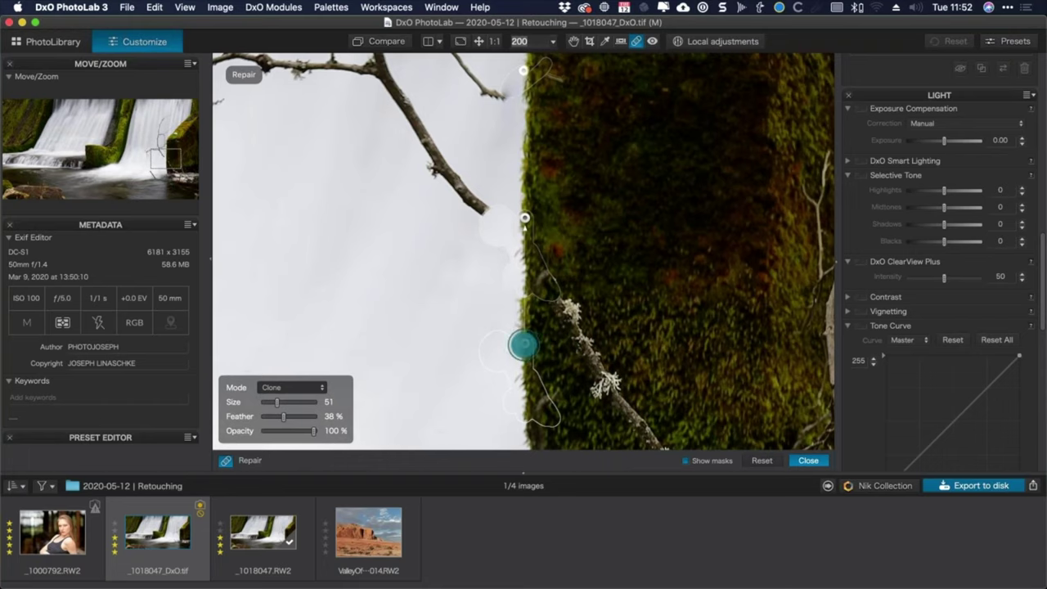
pyautogui.click(520, 340)
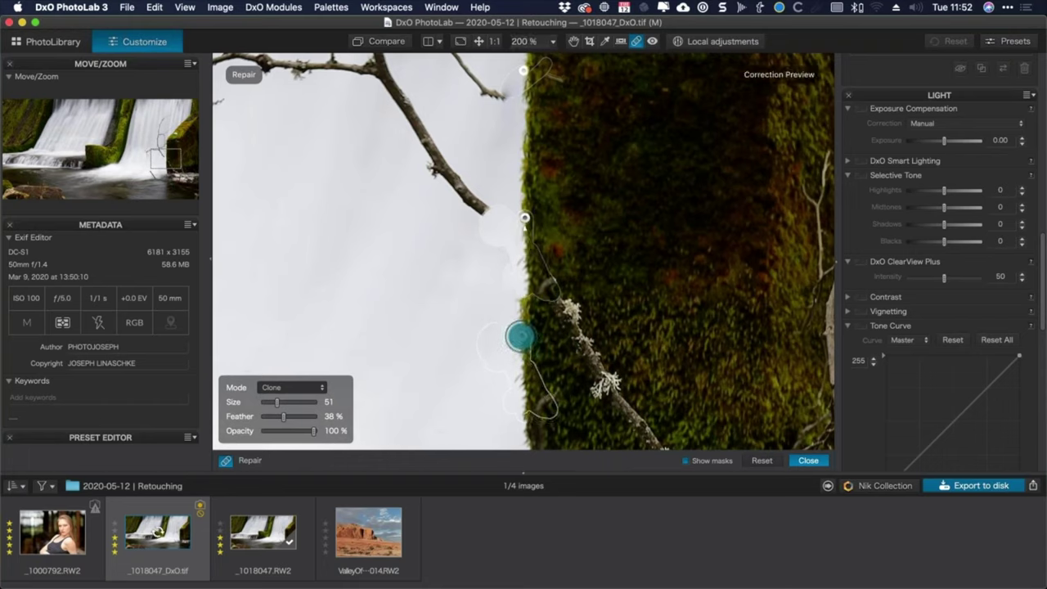
pyautogui.click(521, 336)
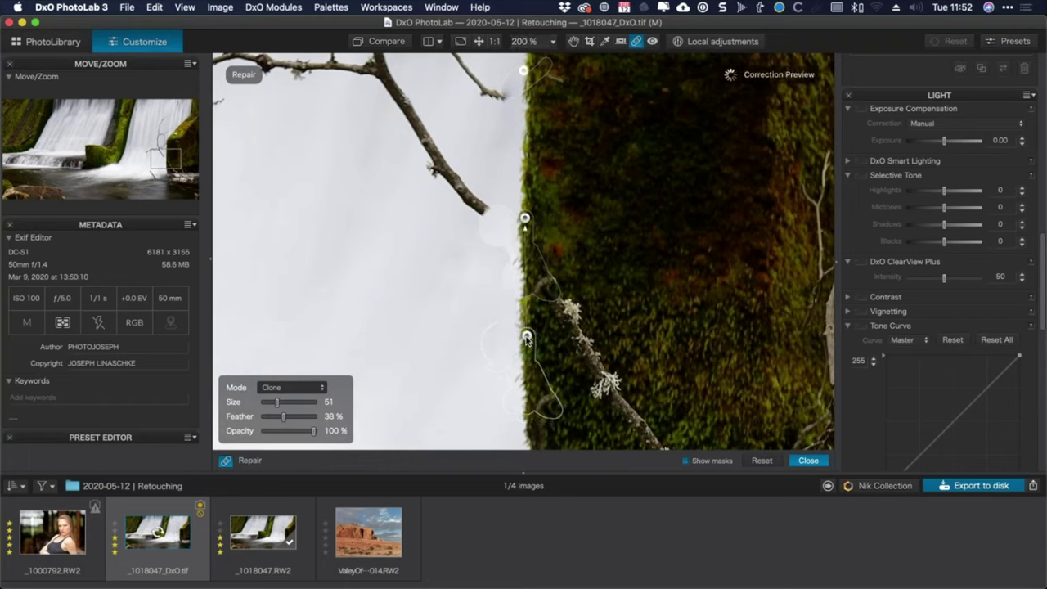
pyautogui.click(807, 461)
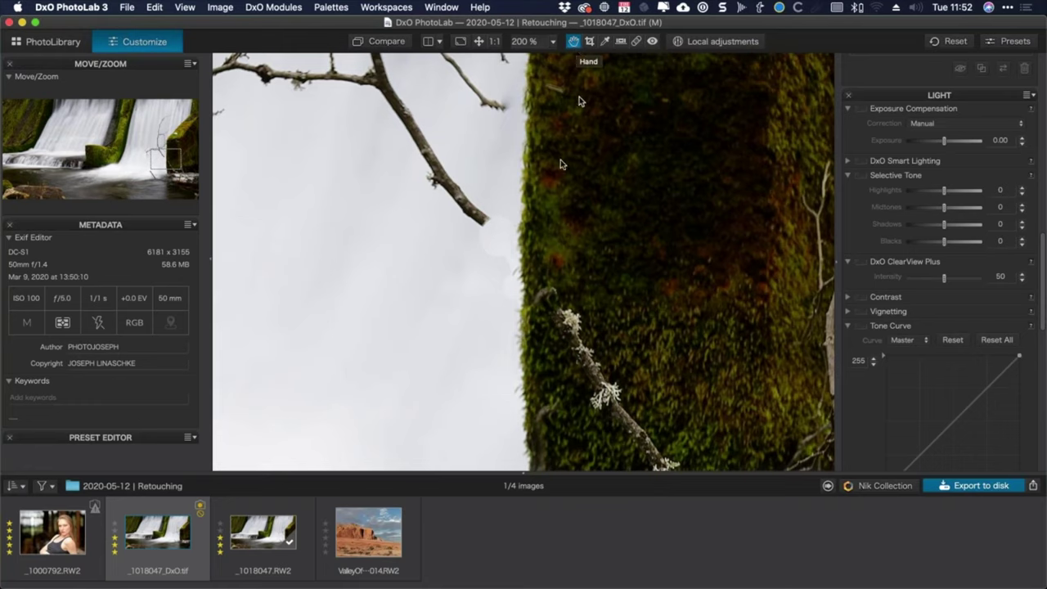
# Reopen the Repair tool and paint a Clone correction of size 34 over the lower branches in front of the waterfall.
pyautogui.click(553, 43)
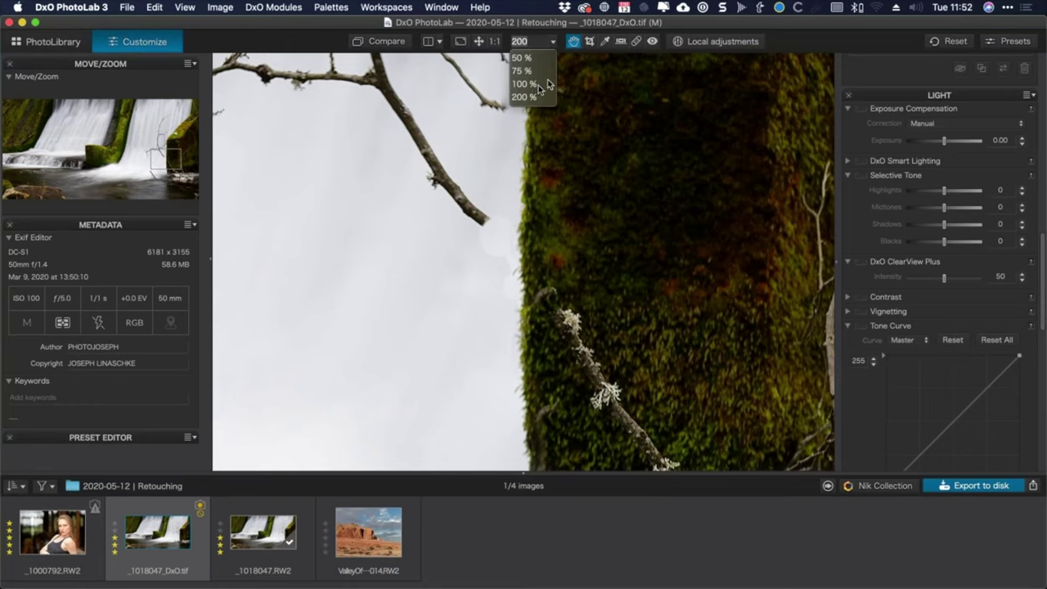
pyautogui.click(531, 84)
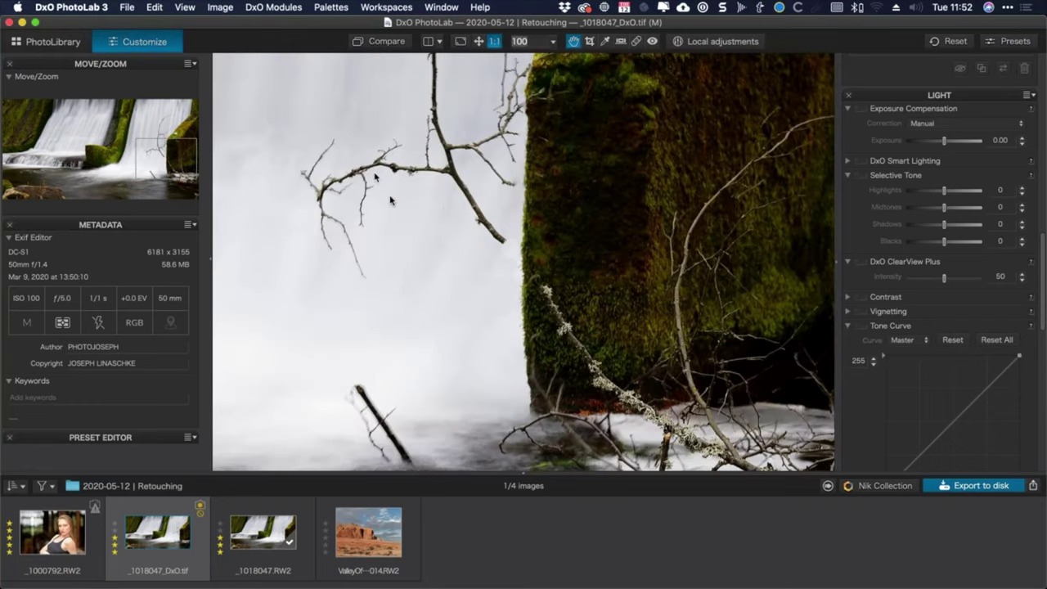
pyautogui.click(651, 41)
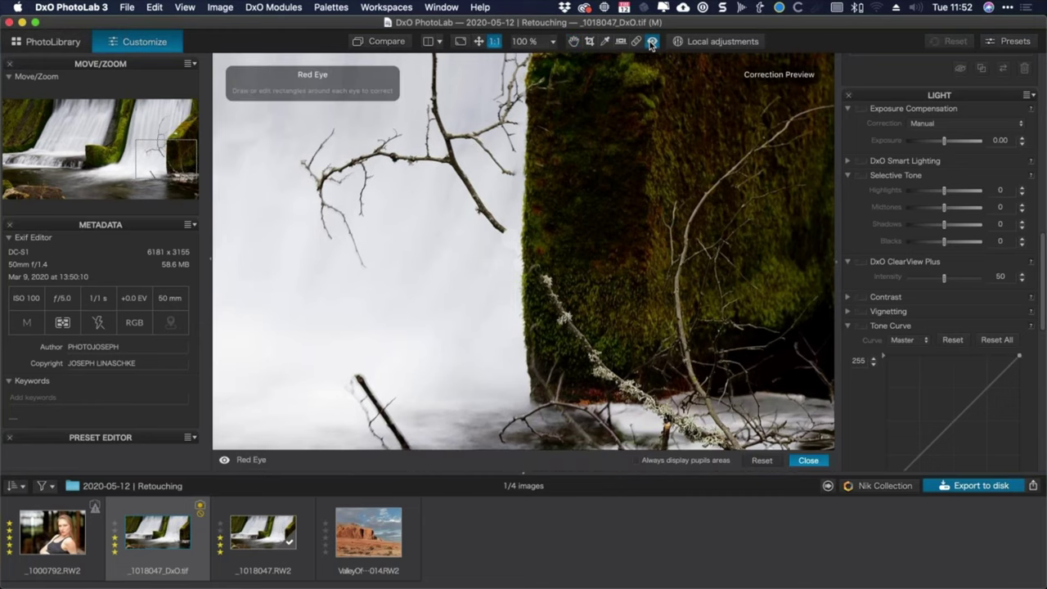
pyautogui.click(636, 41)
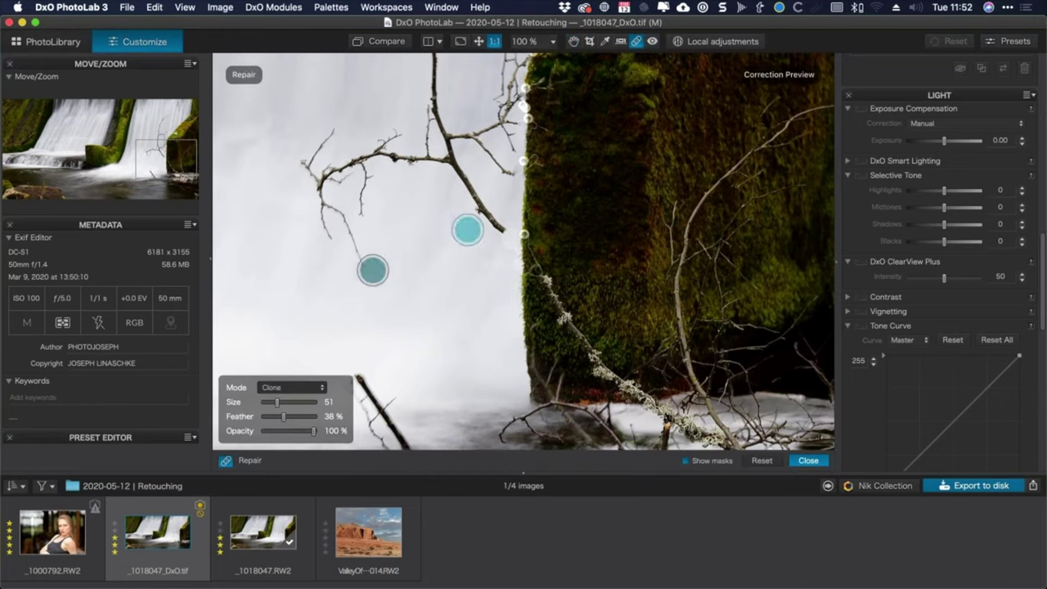
pyautogui.scroll(-5, 374, 272)
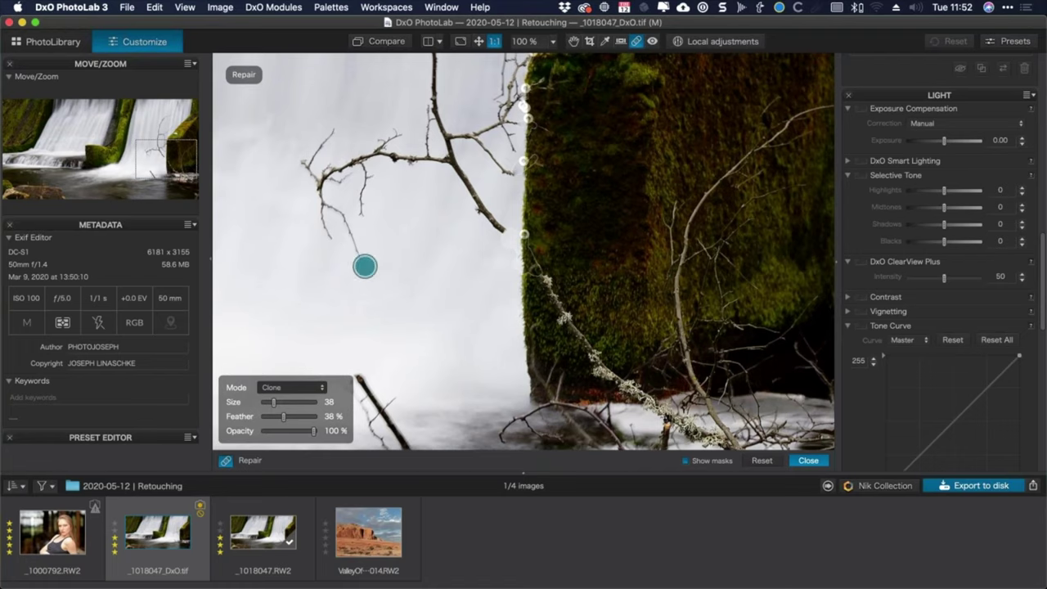
pyautogui.moveTo(364, 261)
pyautogui.mouseDown()
pyautogui.moveTo(319, 201)
pyautogui.moveTo(326, 236)
pyautogui.moveTo(332, 243)
pyautogui.moveTo(301, 164)
pyautogui.moveTo(335, 128)
pyautogui.moveTo(315, 170)
pyautogui.moveTo(338, 178)
pyautogui.moveTo(358, 160)
pyautogui.moveTo(359, 221)
pyautogui.moveTo(373, 148)
pyautogui.moveTo(395, 129)
pyautogui.moveTo(380, 150)
pyautogui.moveTo(421, 161)
pyautogui.moveTo(427, 117)
pyautogui.moveTo(428, 161)
pyautogui.moveTo(449, 155)
pyautogui.moveTo(441, 140)
pyautogui.moveTo(500, 231)
pyautogui.moveTo(445, 140)
pyautogui.mouseUp()
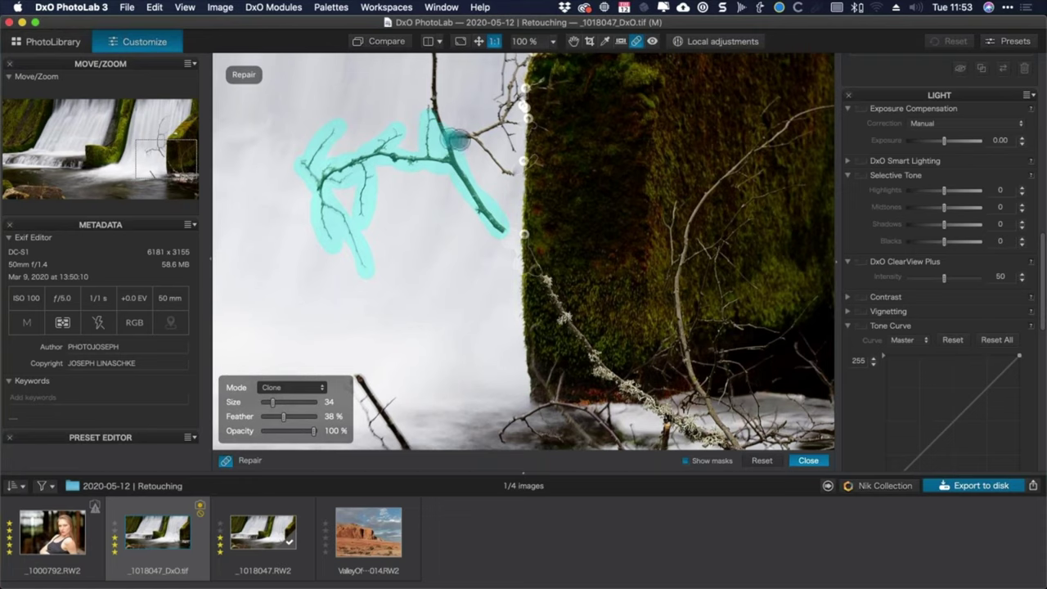
pyautogui.moveTo(456, 141)
pyautogui.mouseDown()
pyautogui.moveTo(506, 174)
pyautogui.moveTo(443, 135)
pyautogui.moveTo(432, 103)
pyautogui.mouseUp()
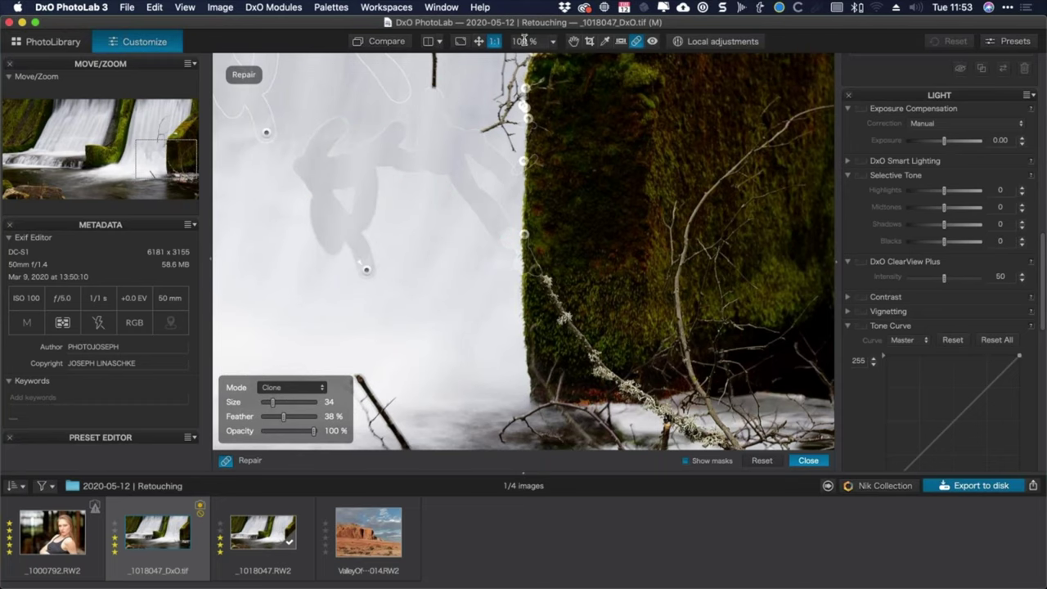
# Select the new waterfall clone correction and change its mode to Repair.
pyautogui.click(552, 41)
pyautogui.click(523, 71)
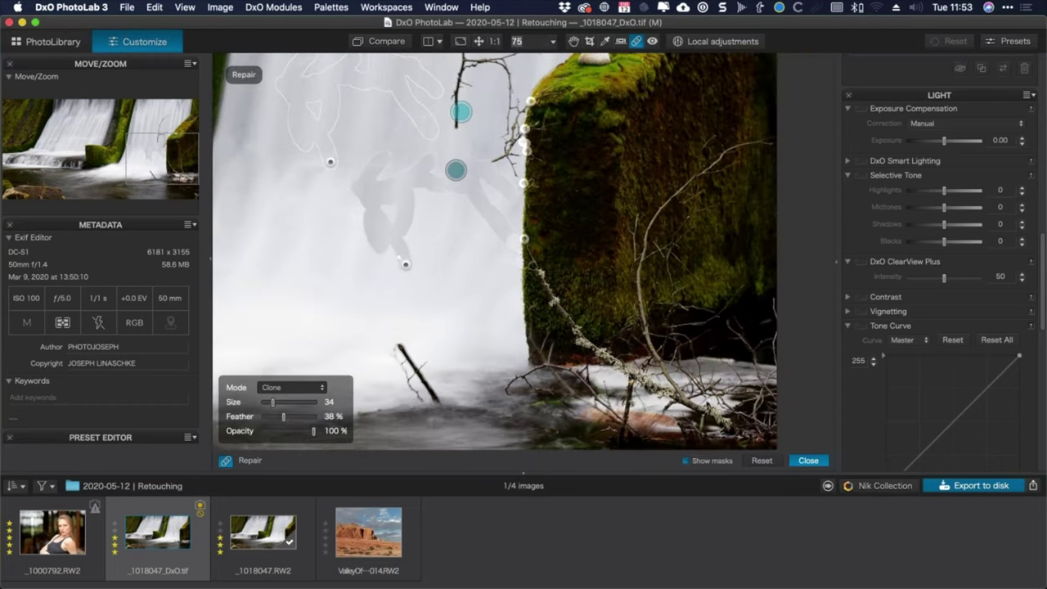
pyautogui.click(291, 389)
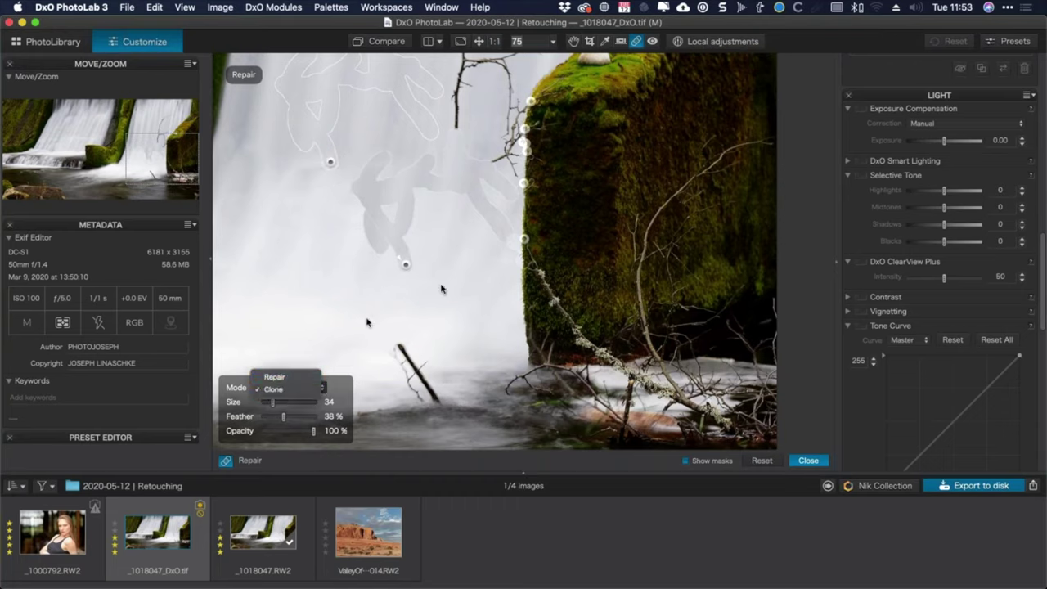
pyautogui.click(316, 211)
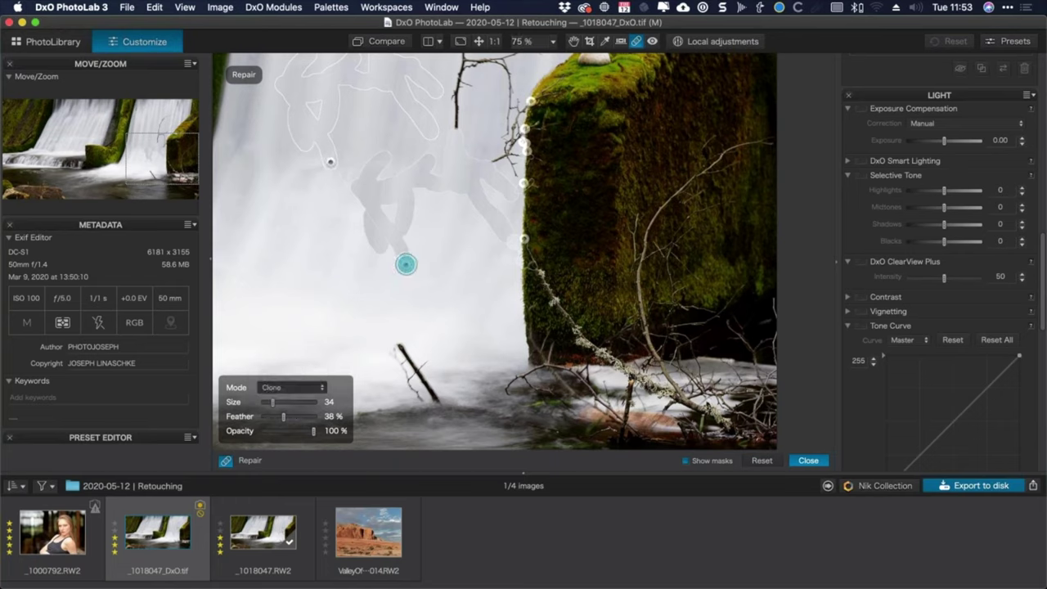
pyautogui.click(405, 264)
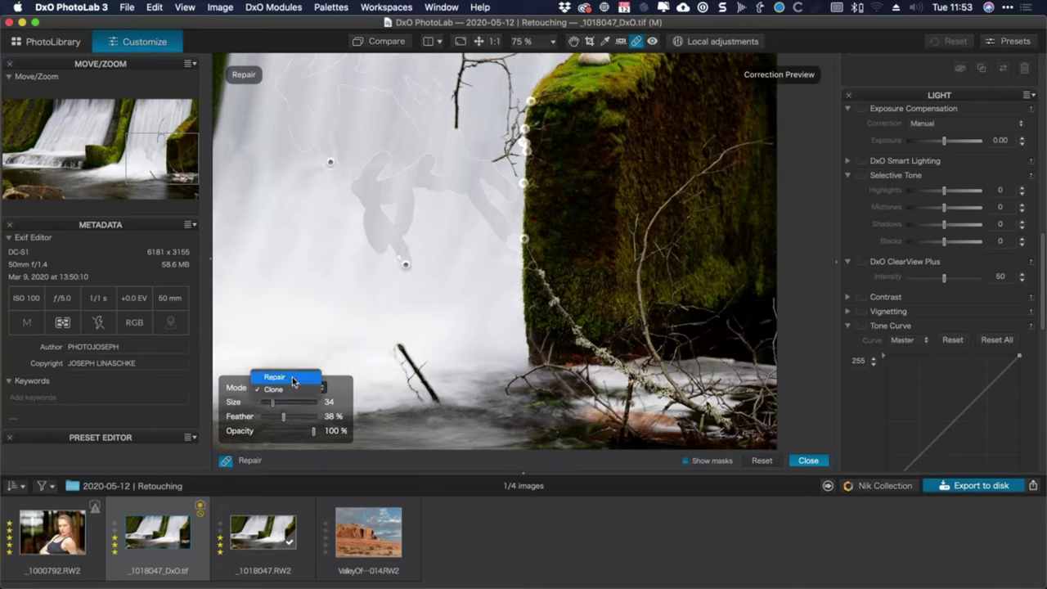
pyautogui.click(292, 377)
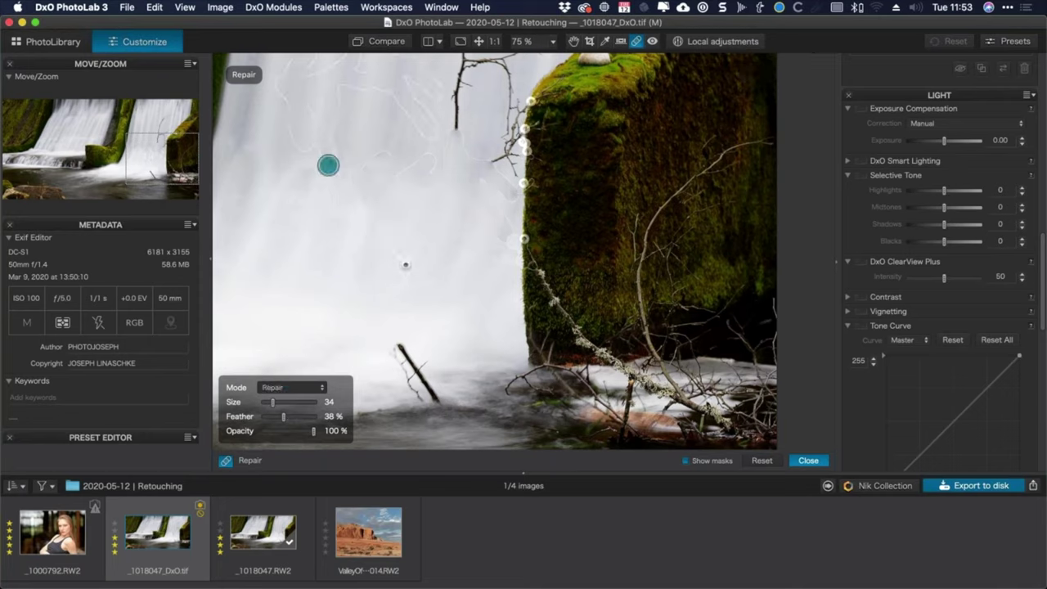
# Set the waterfall repair's feather to 46 % and move its source onto clean water above and beside the removed branches.
pyautogui.moveTo(328, 163); pyautogui.dragTo(315, 196)
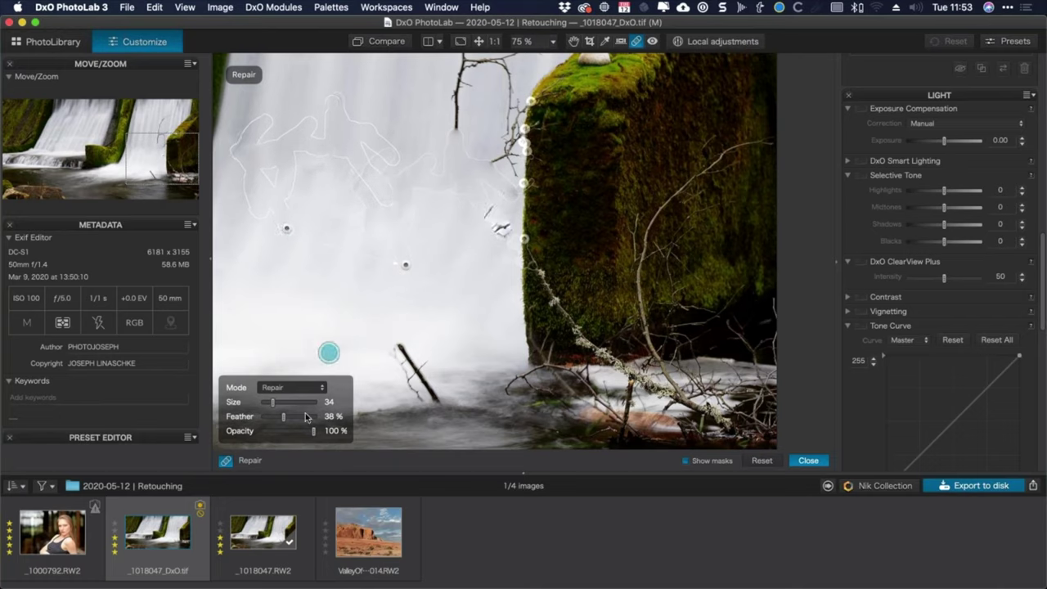
pyautogui.moveTo(284, 417); pyautogui.dragTo(292, 417)
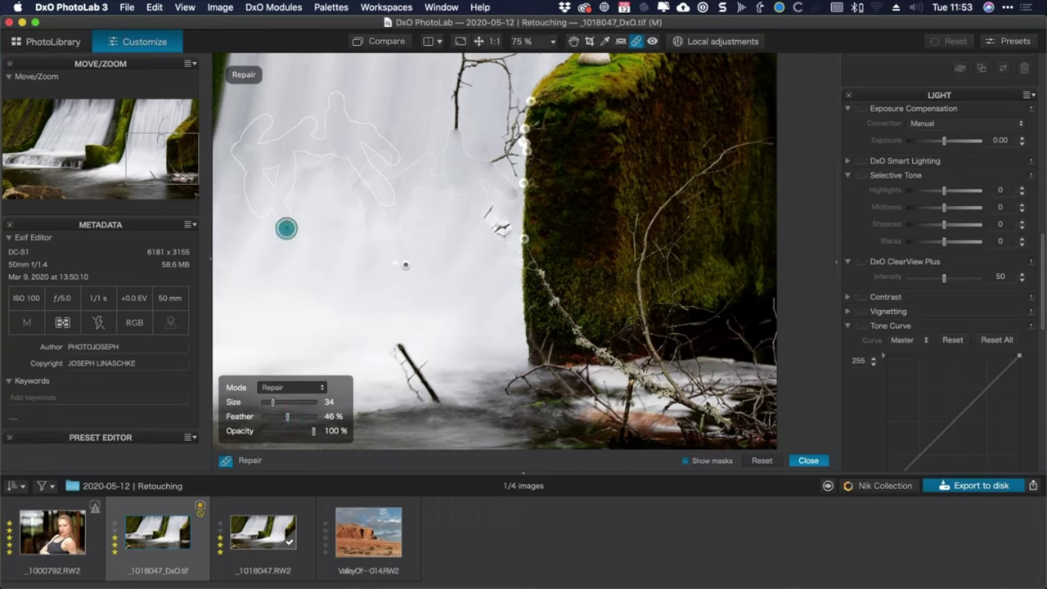
pyautogui.moveTo(285, 229)
pyautogui.mouseDown()
pyautogui.moveTo(266, 240)
pyautogui.moveTo(269, 208)
pyautogui.moveTo(301, 173)
pyautogui.mouseUp()
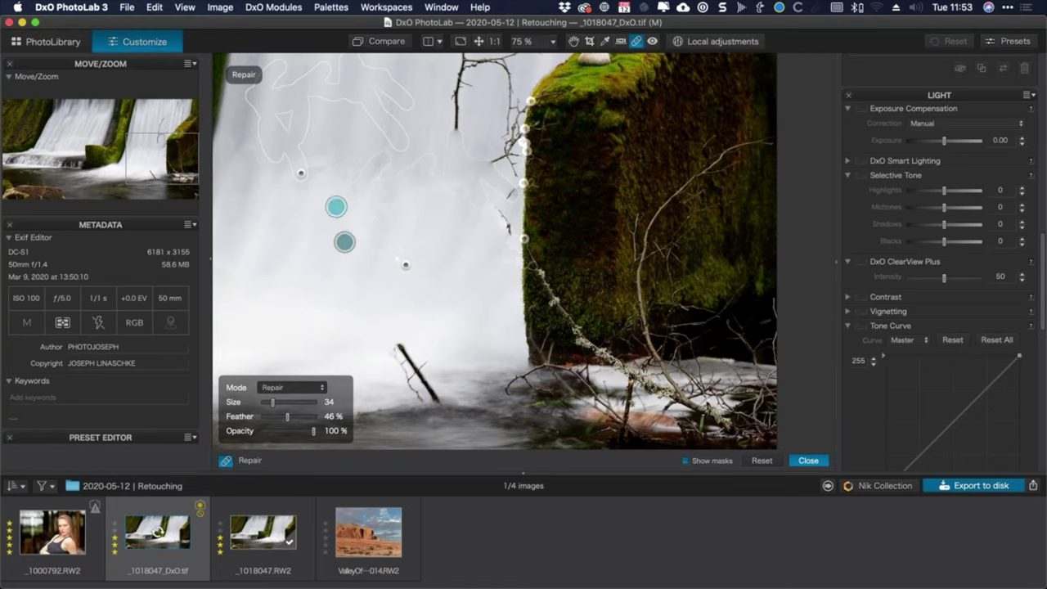
pyautogui.scroll(2, 319, 235)
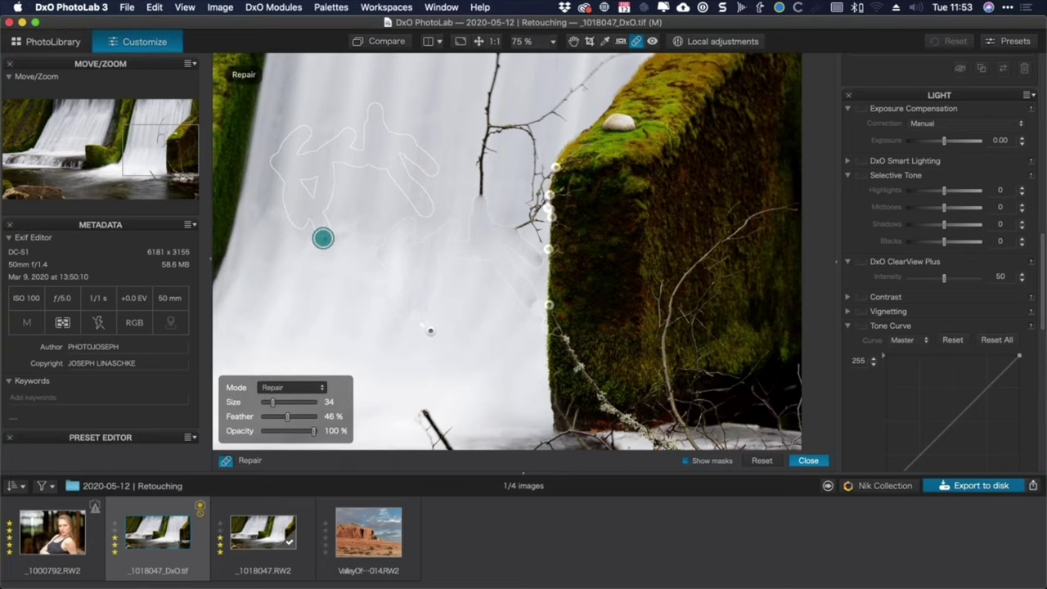
pyautogui.moveTo(323, 237); pyautogui.dragTo(323, 233)
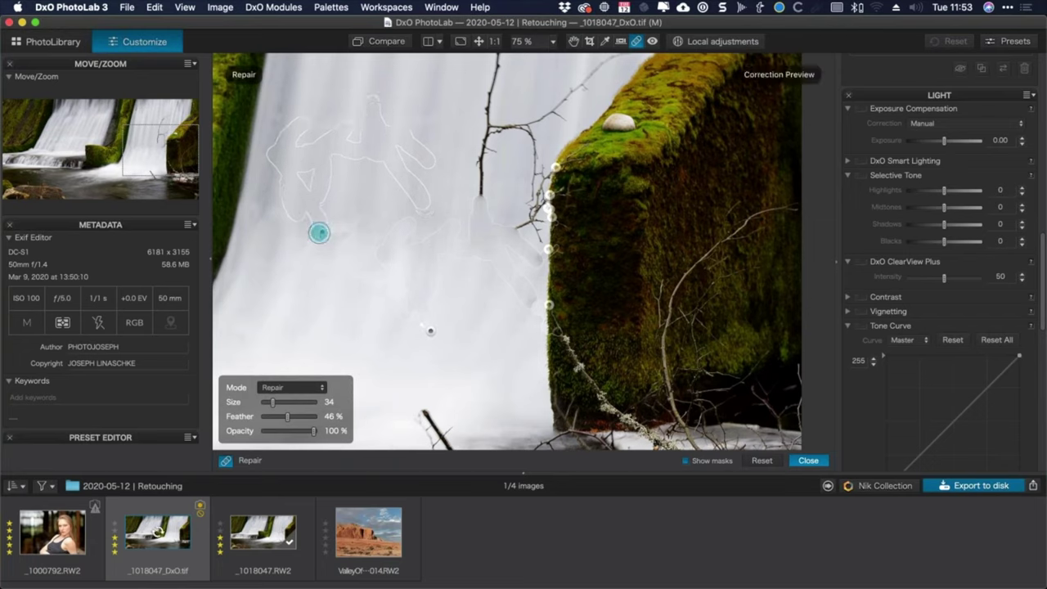
# Try to remove the forked upper branch with one large Repair stroke, sourcing from the clean water beside it.
pyautogui.moveTo(482, 202)
pyautogui.mouseDown()
pyautogui.moveTo(480, 125)
pyautogui.moveTo(497, 150)
pyautogui.moveTo(508, 126)
pyautogui.moveTo(527, 127)
pyautogui.moveTo(525, 196)
pyautogui.moveTo(534, 120)
pyautogui.moveTo(548, 108)
pyautogui.moveTo(564, 119)
pyautogui.moveTo(557, 113)
pyautogui.moveTo(603, 63)
pyautogui.moveTo(504, 128)
pyautogui.moveTo(486, 128)
pyautogui.moveTo(495, 64)
pyautogui.mouseUp()
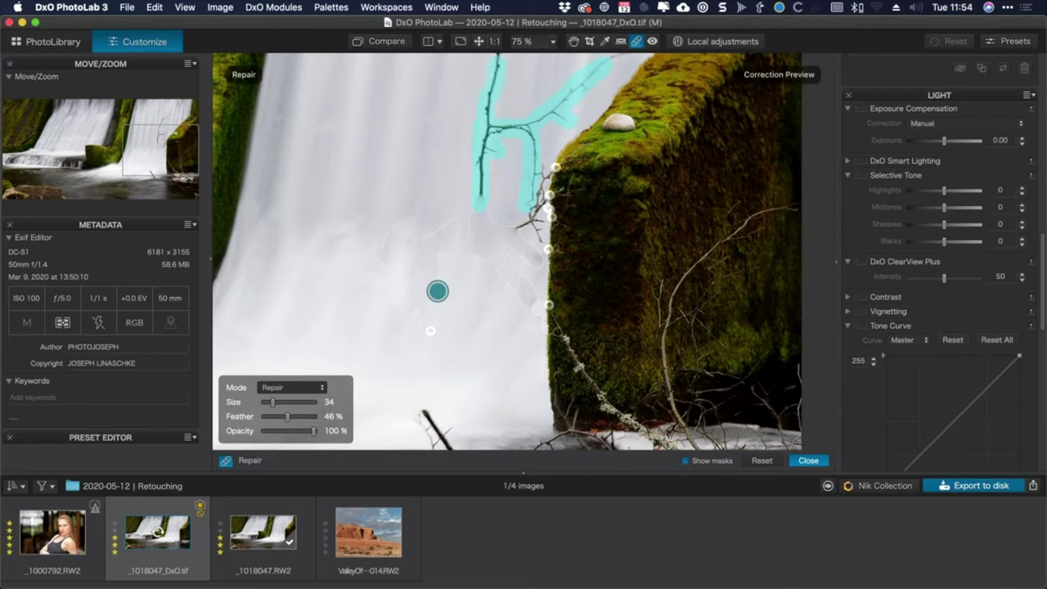
pyautogui.moveTo(486, 180); pyautogui.dragTo(472, 242)
pyautogui.moveTo(471, 397)
pyautogui.mouseDown()
pyautogui.moveTo(467, 362)
pyautogui.moveTo(329, 192)
pyautogui.moveTo(524, 281)
pyautogui.moveTo(381, 204)
pyautogui.moveTo(473, 188)
pyautogui.mouseUp()
pyautogui.scroll(5, 467, 165)
pyautogui.hscroll(-2, 467, 165)
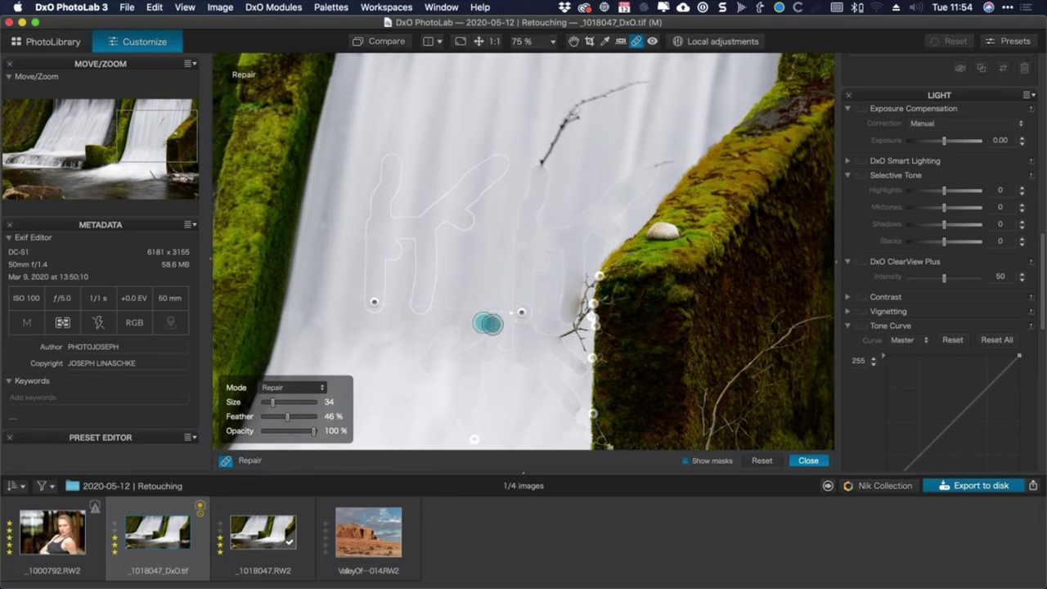
pyautogui.moveTo(563, 313)
pyautogui.mouseDown()
pyautogui.moveTo(372, 302)
pyautogui.moveTo(388, 297)
pyautogui.mouseUp()
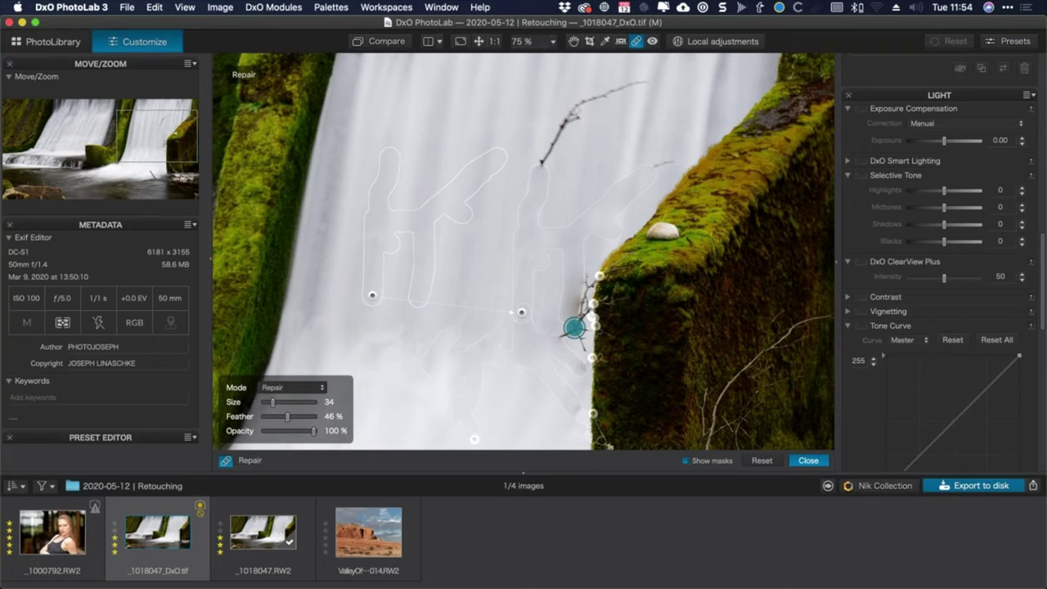
pyautogui.moveTo(576, 305)
pyautogui.mouseDown()
pyautogui.moveTo(553, 316)
pyautogui.moveTo(569, 279)
pyautogui.moveTo(590, 331)
pyautogui.mouseUp()
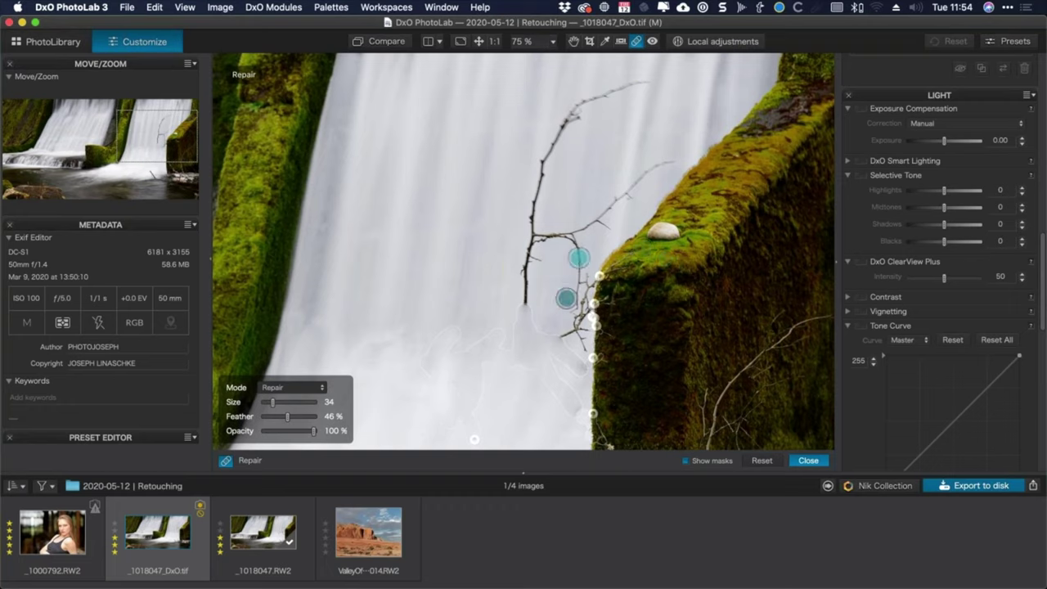
# Paint a shorter Repair stroke of size 34 over the lower stem and fork of the remaining waterfall branch.
pyautogui.click(526, 307)
pyautogui.moveTo(526, 307)
pyautogui.mouseDown()
pyautogui.moveTo(533, 228)
pyautogui.moveTo(538, 257)
pyautogui.moveTo(533, 232)
pyautogui.moveTo(581, 235)
pyautogui.moveTo(603, 224)
pyautogui.mouseUp()
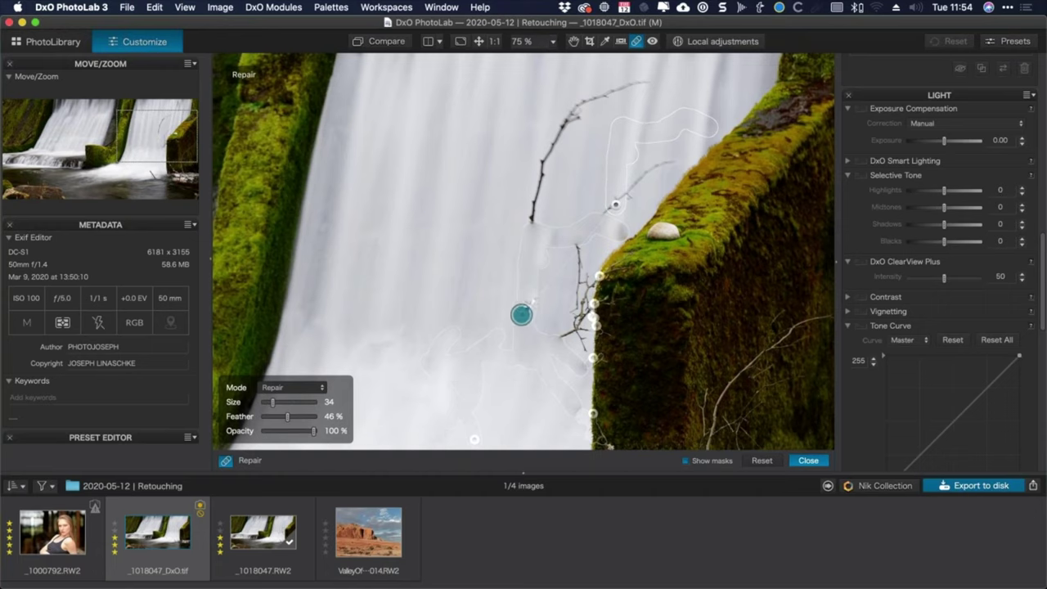
# Paint one continuous Repair stroke of size 34 over the lower stem, fork and both upper arms of the waterfall branch.
pyautogui.moveTo(521, 314)
pyautogui.mouseDown()
pyautogui.moveTo(524, 269)
pyautogui.moveTo(539, 260)
pyautogui.moveTo(533, 233)
pyautogui.moveTo(569, 234)
pyautogui.mouseUp()
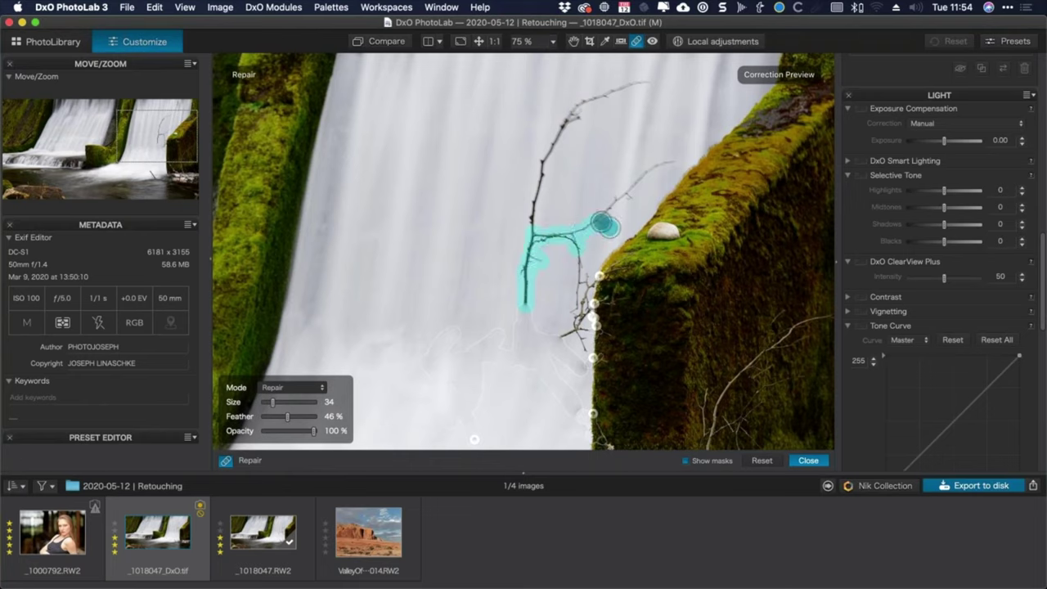
pyautogui.moveTo(602, 223)
pyautogui.mouseDown()
pyautogui.moveTo(657, 164)
pyautogui.moveTo(676, 161)
pyautogui.moveTo(626, 180)
pyautogui.moveTo(582, 224)
pyautogui.moveTo(527, 235)
pyautogui.moveTo(542, 153)
pyautogui.mouseUp()
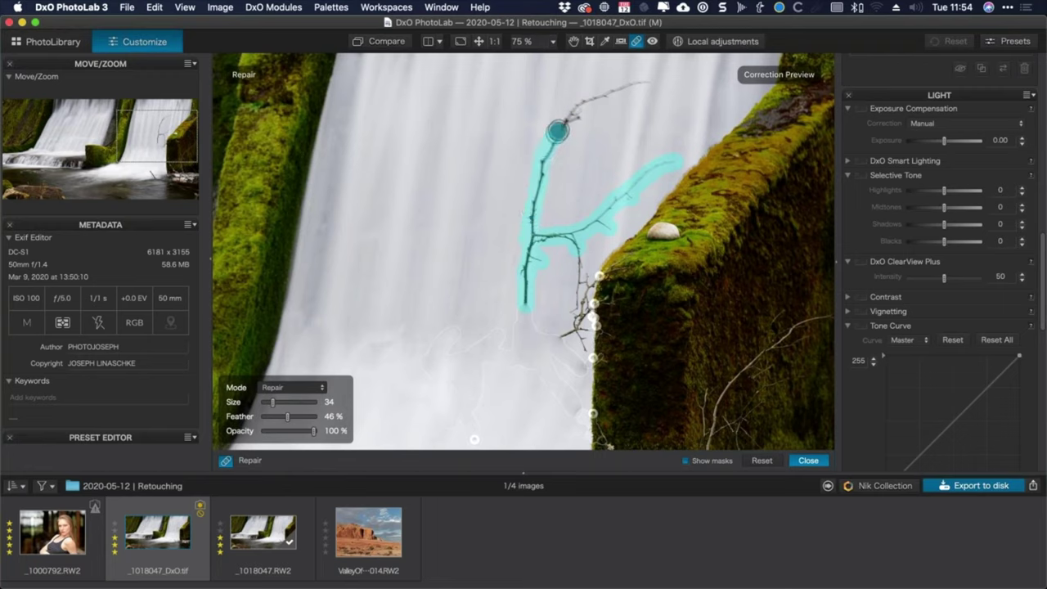
pyautogui.moveTo(577, 117)
pyautogui.mouseDown()
pyautogui.moveTo(575, 102)
pyautogui.moveTo(651, 83)
pyautogui.mouseUp()
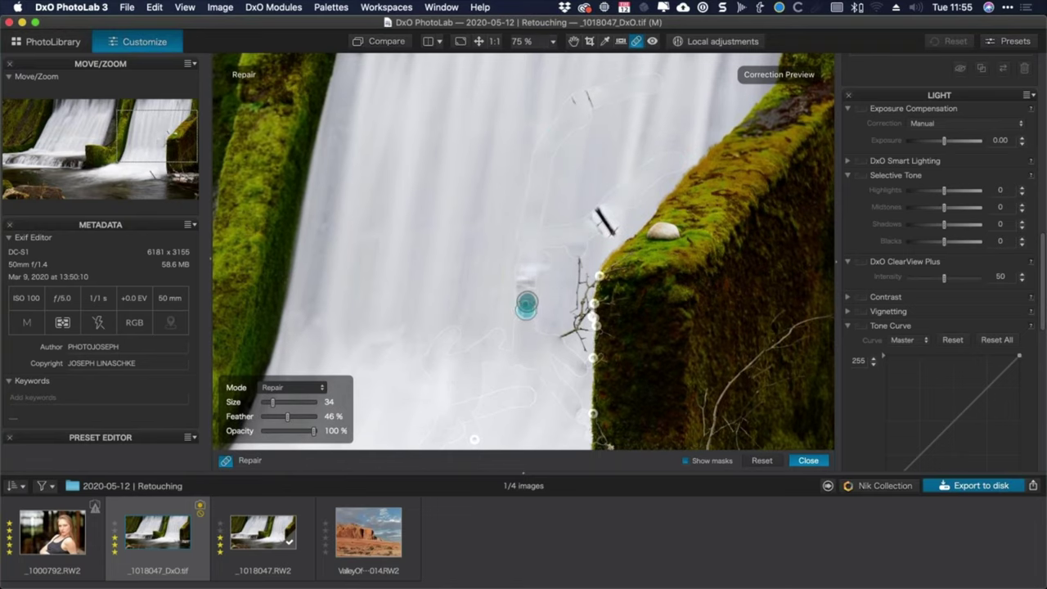
# Move the branch repair's source onto clean water farther across the waterfall, away from the wall, and set its feather to 73 %.
pyautogui.click(478, 41)
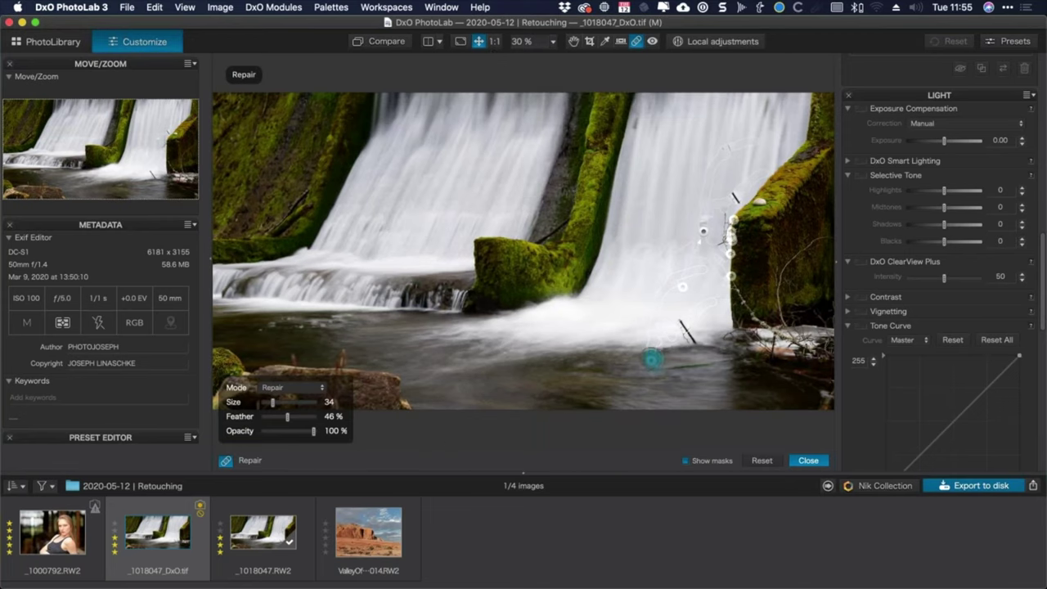
pyautogui.moveTo(671, 147); pyautogui.dragTo(654, 206)
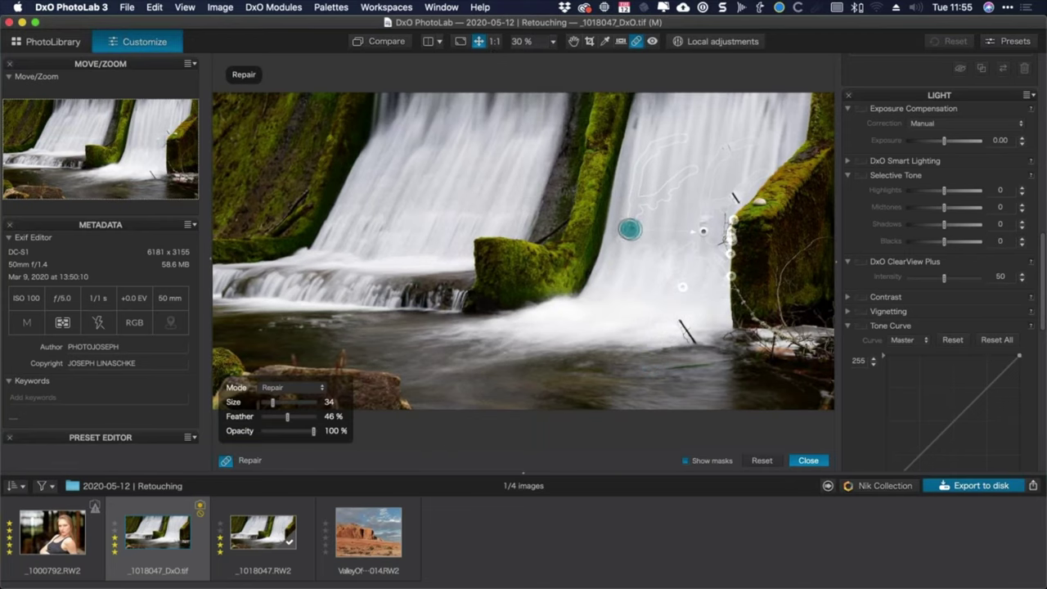
pyautogui.click(552, 42)
pyautogui.click(526, 79)
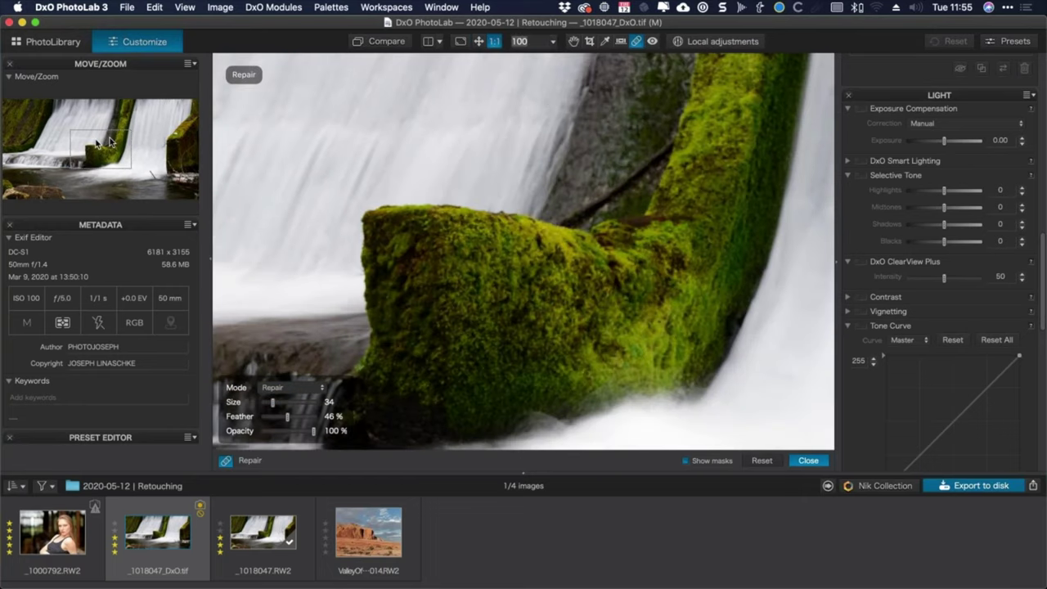
pyautogui.moveTo(111, 142); pyautogui.dragTo(150, 124)
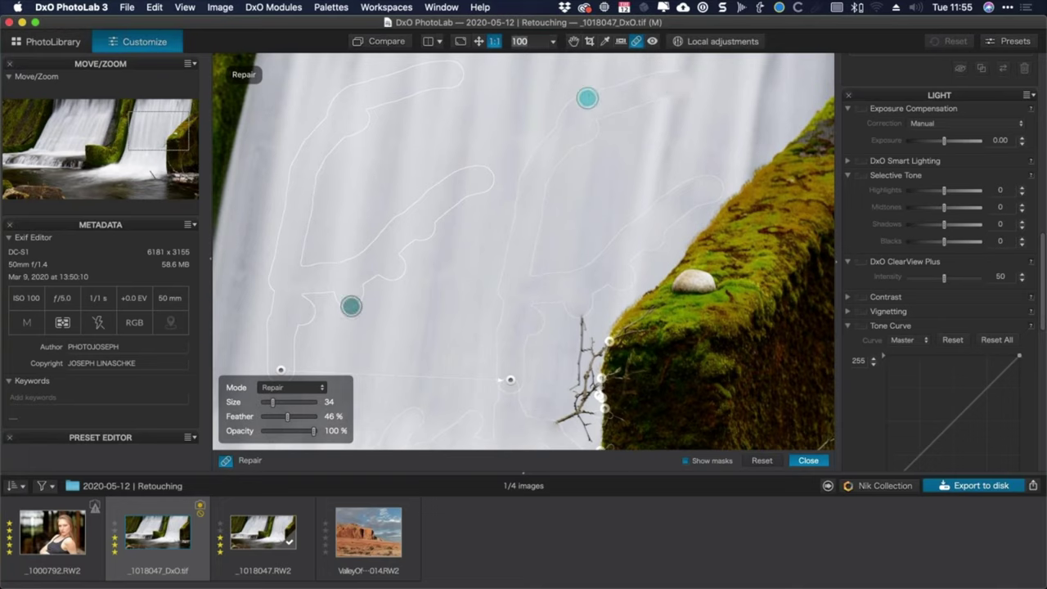
pyautogui.moveTo(297, 417); pyautogui.dragTo(301, 417)
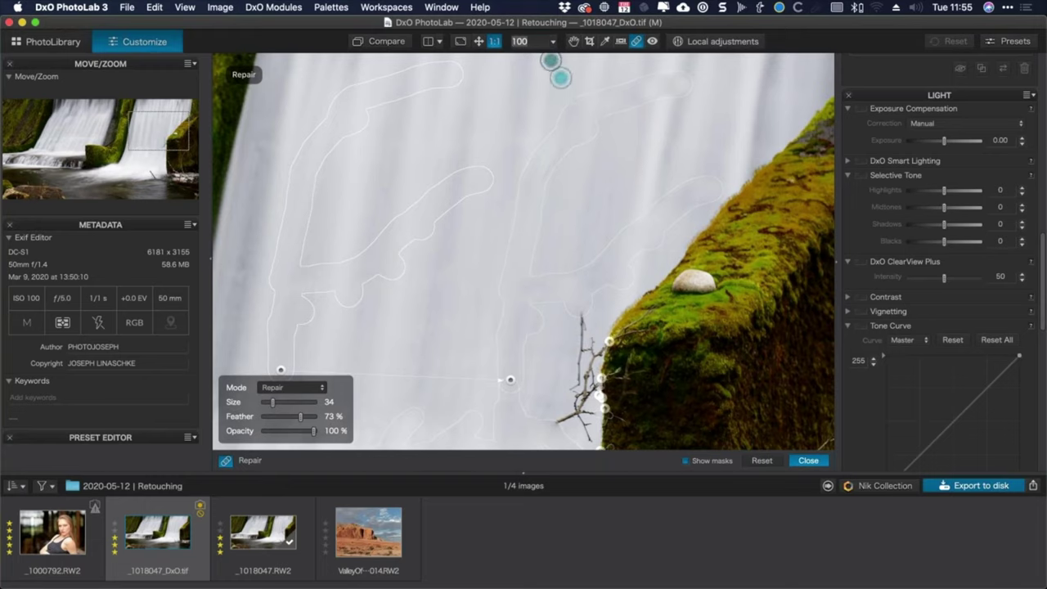
# With masks hidden, paint a Repair stroke of size 66 and feather 20 % over the remaining twigs beside the mossy wall.
pyautogui.click(554, 43)
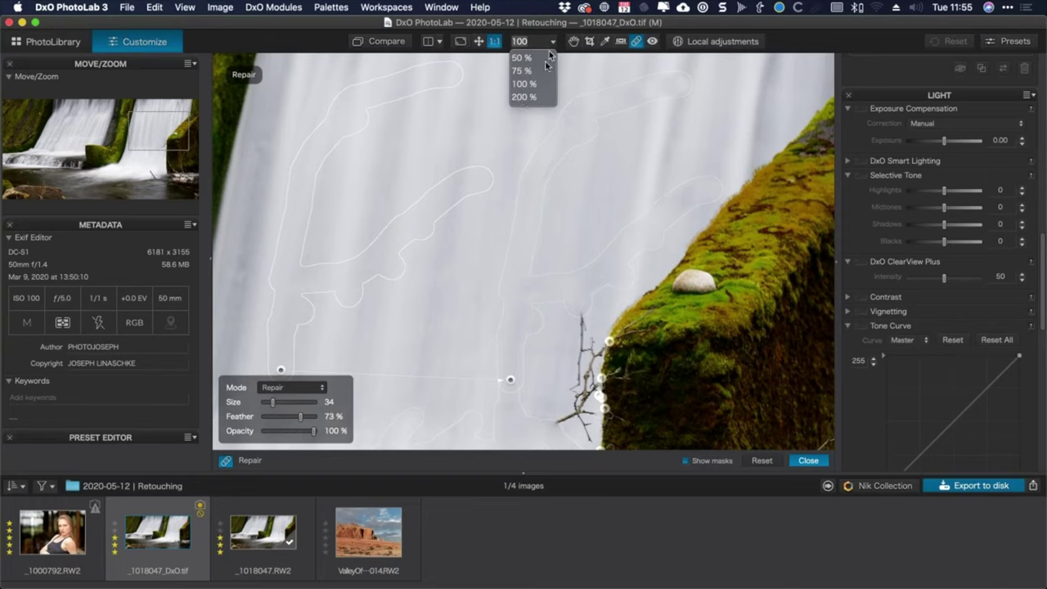
pyautogui.click(524, 97)
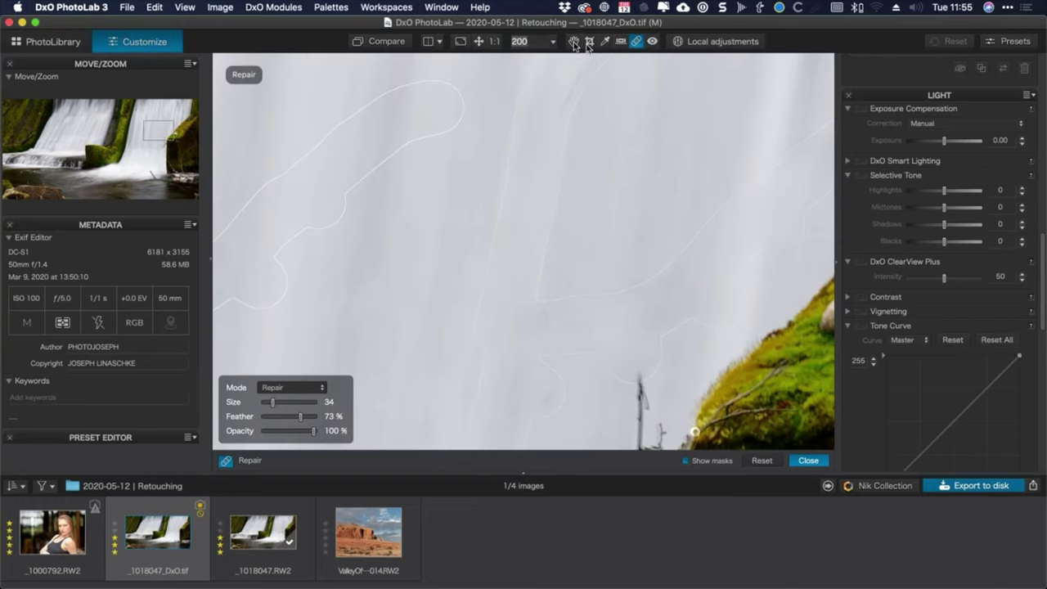
pyautogui.press('Escape')
pyautogui.moveTo(694, 431); pyautogui.dragTo(570, 188)
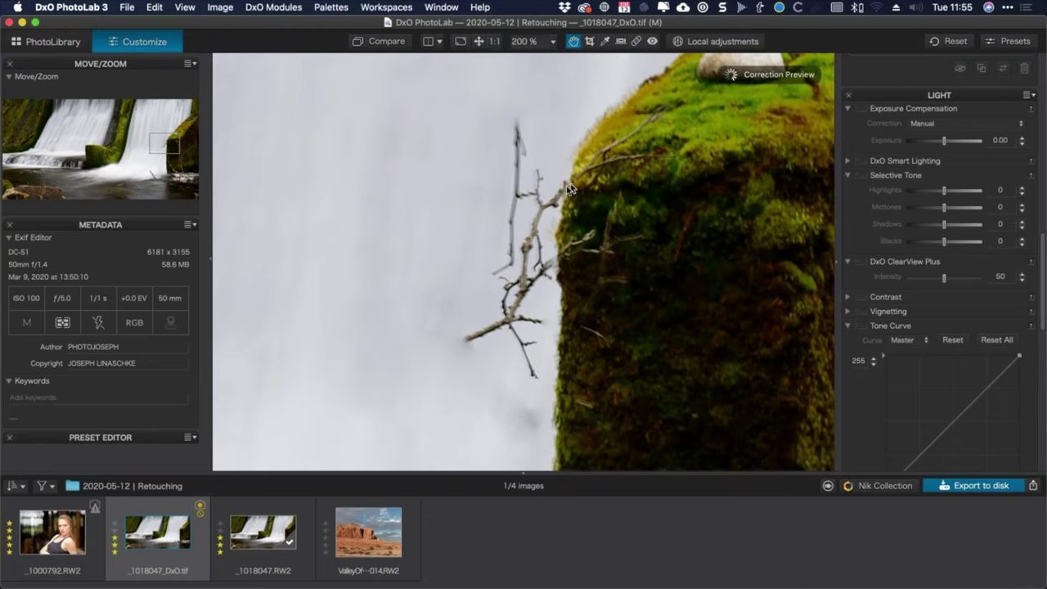
pyautogui.click(652, 41)
pyautogui.click(635, 43)
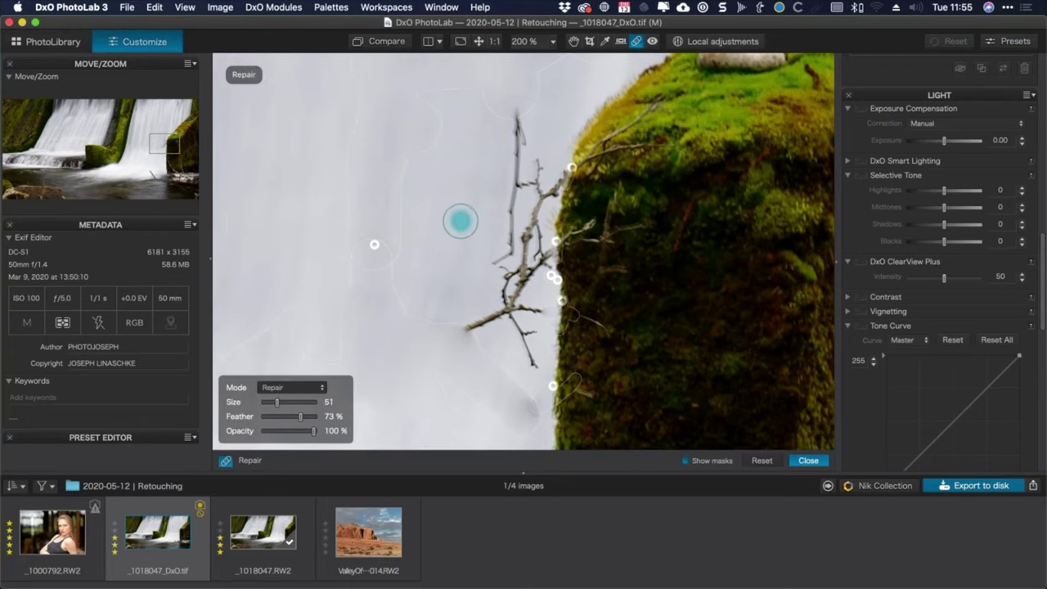
pyautogui.scroll(2, 460, 220)
pyautogui.scroll(-2, 461, 220)
pyautogui.scroll(-4, 460, 221)
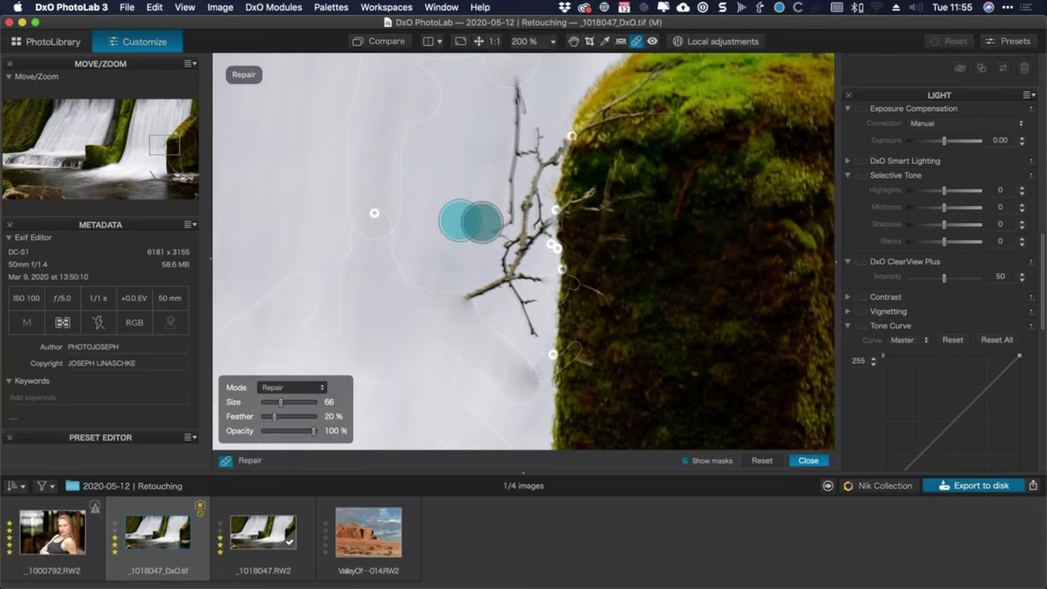
pyautogui.click(687, 462)
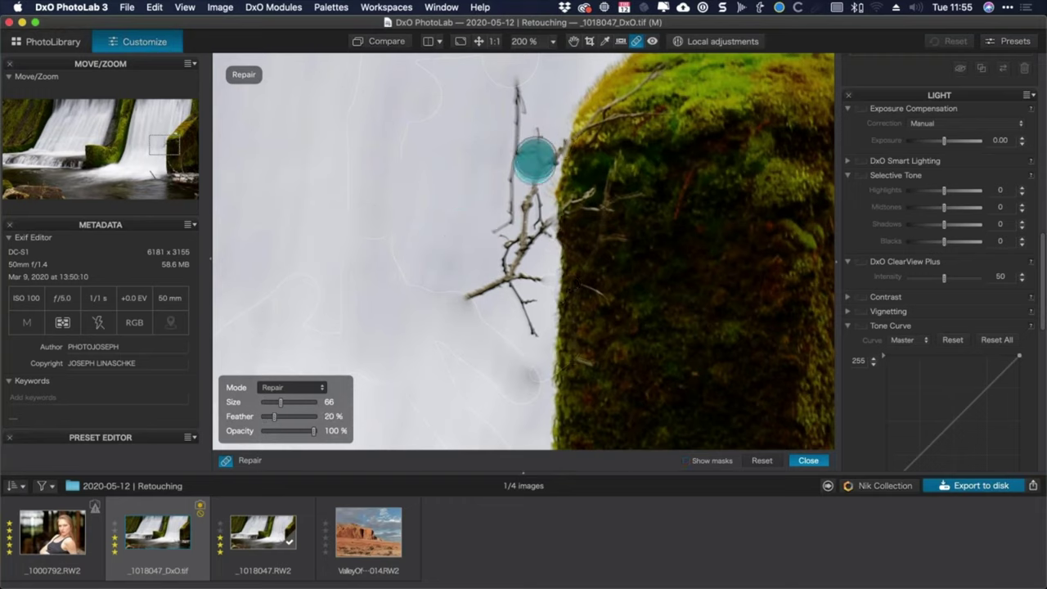
pyautogui.moveTo(546, 144)
pyautogui.mouseDown()
pyautogui.moveTo(533, 157)
pyautogui.moveTo(515, 98)
pyautogui.moveTo(516, 145)
pyautogui.moveTo(494, 233)
pyautogui.moveTo(526, 192)
pyautogui.moveTo(532, 221)
pyautogui.moveTo(496, 243)
pyautogui.moveTo(523, 280)
pyautogui.moveTo(519, 327)
pyautogui.moveTo(466, 294)
pyautogui.moveTo(446, 294)
pyautogui.mouseUp()
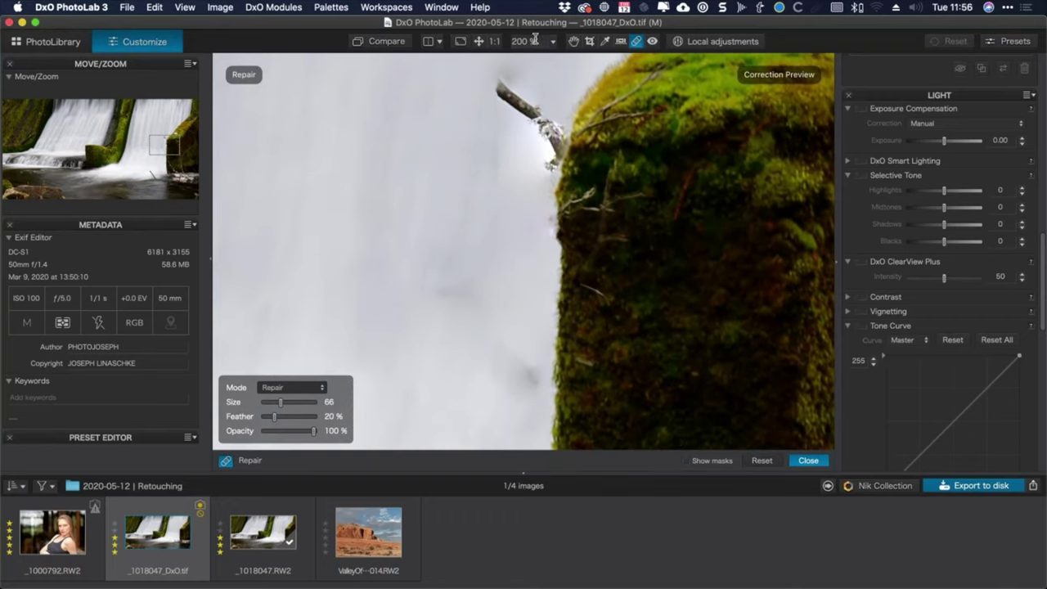
# Show the correction masks and try to move the twig repair's source onto clean water, undoing the shifts of other corrections.
pyautogui.click(699, 462)
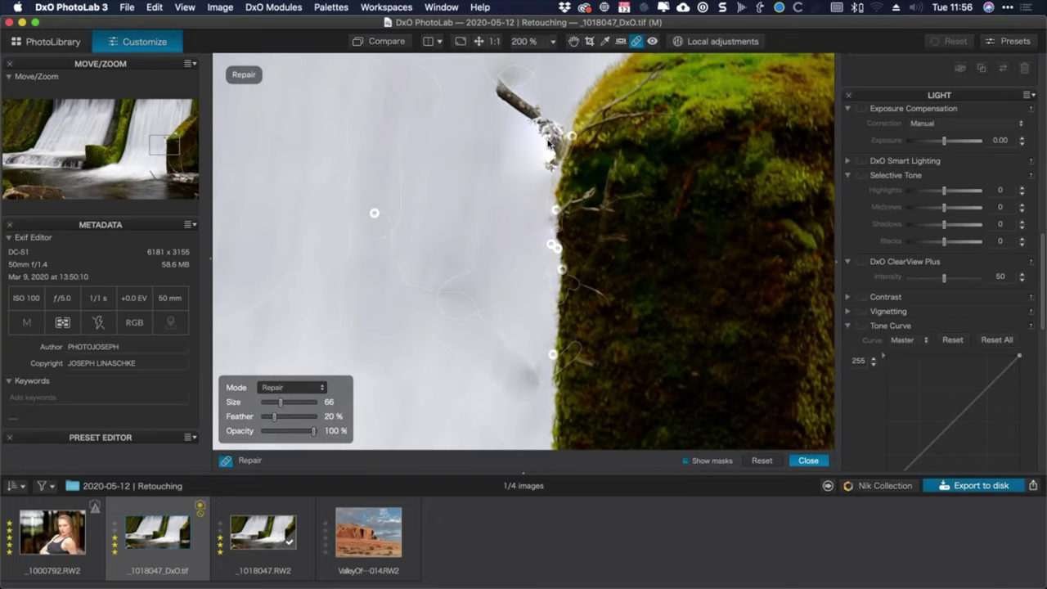
pyautogui.moveTo(548, 143); pyautogui.dragTo(545, 139)
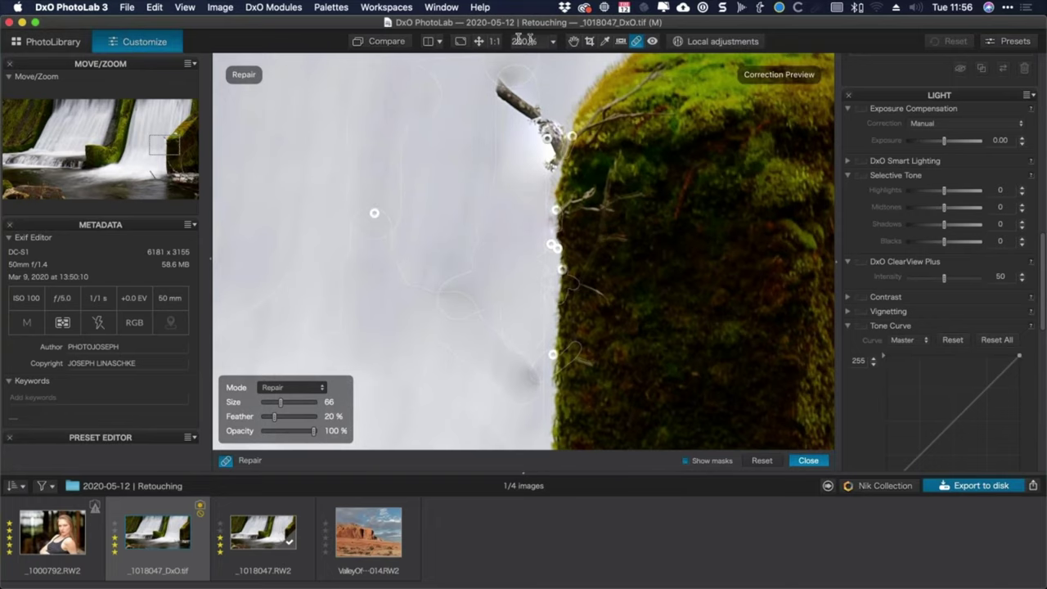
pyautogui.click(478, 42)
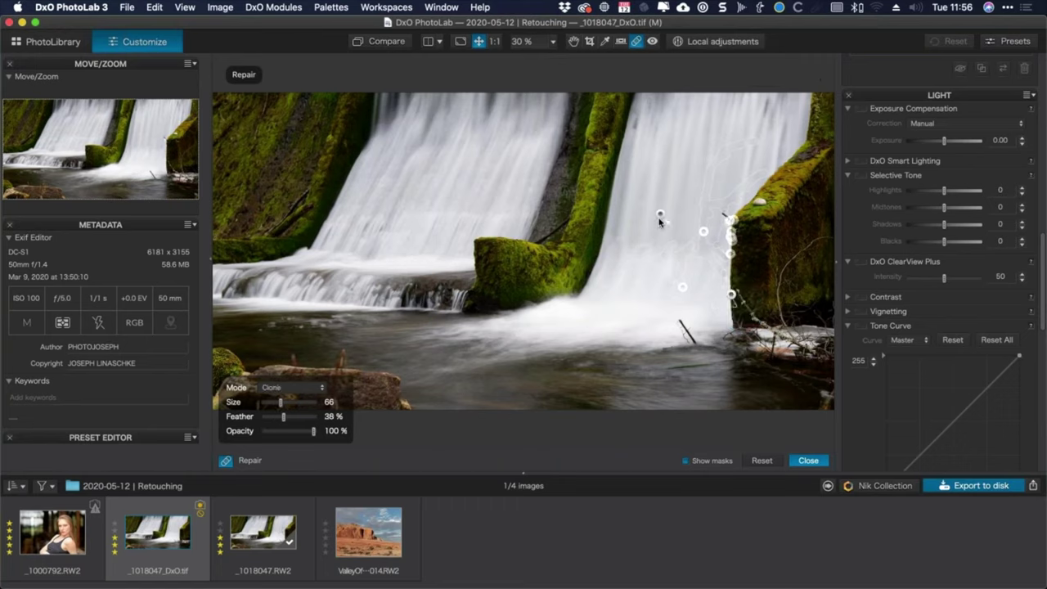
pyautogui.press('BackSpace')
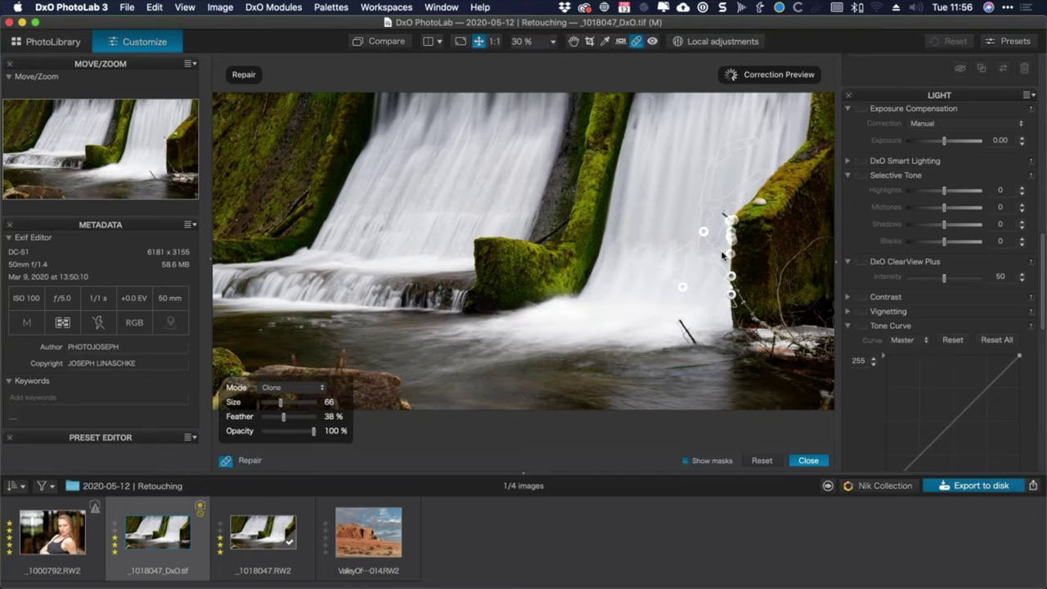
pyautogui.click(552, 43)
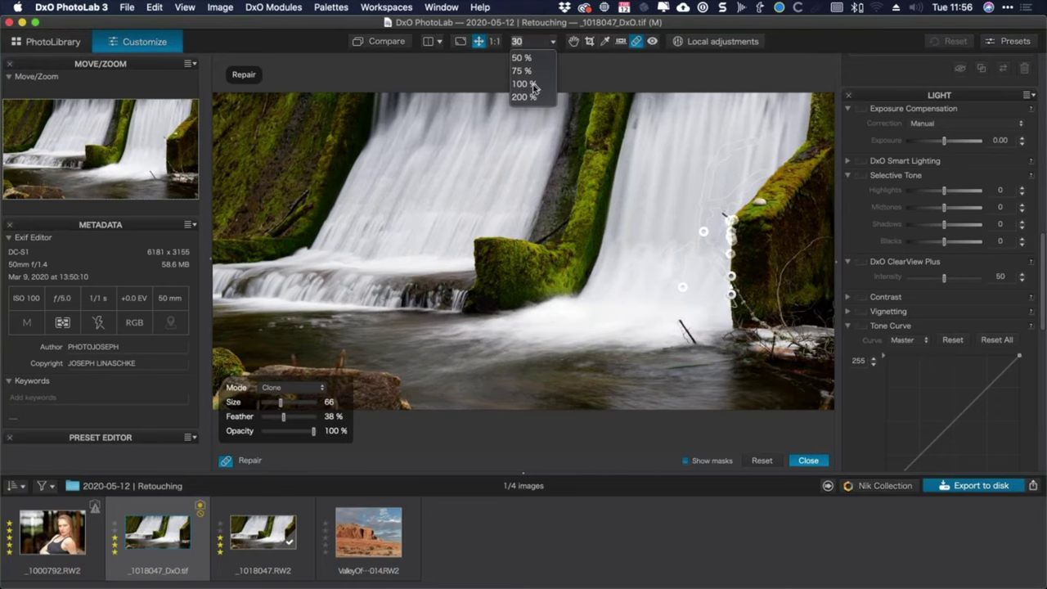
pyautogui.click(531, 84)
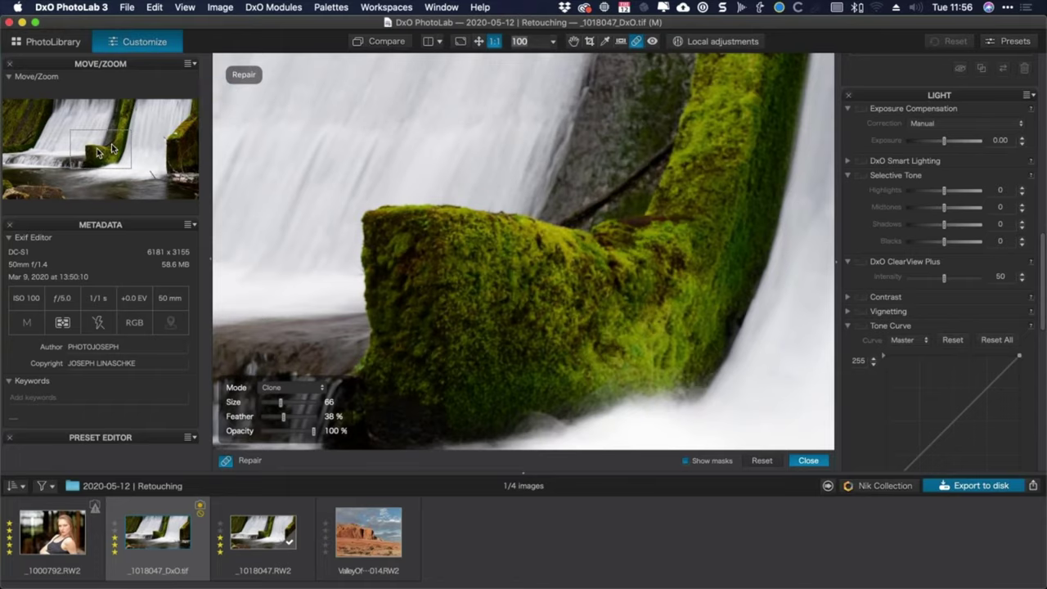
pyautogui.moveTo(115, 149); pyautogui.dragTo(169, 145)
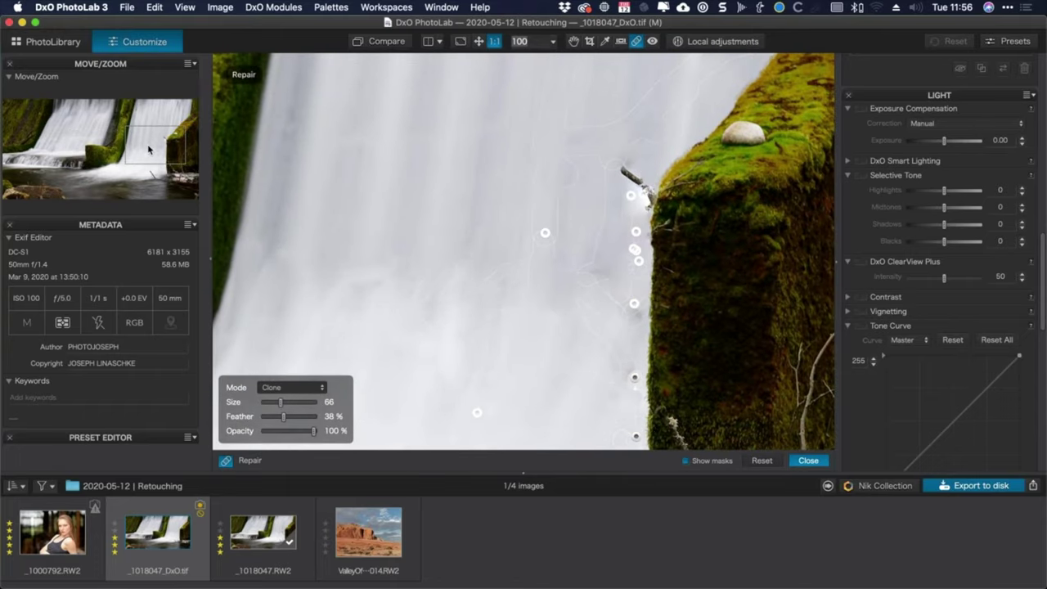
pyautogui.moveTo(649, 197); pyautogui.dragTo(646, 393)
pyautogui.click(613, 308)
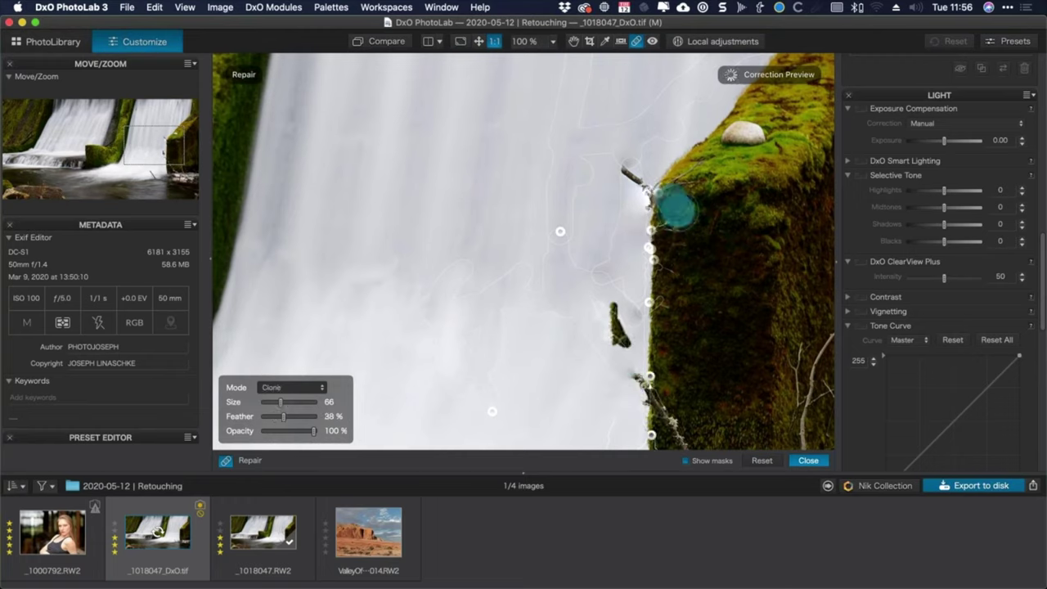
pyautogui.press('super+z')
# Select the twig repair at the wall's upper edge, move its source onto open clean water, and hide the masks.
pyautogui.click(646, 194)
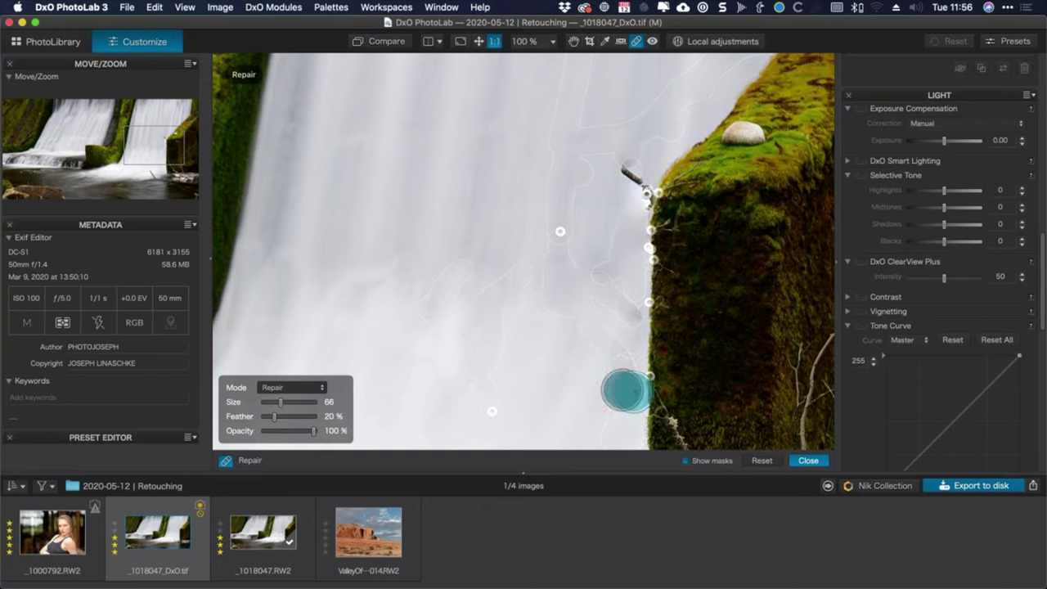
pyautogui.click(467, 143)
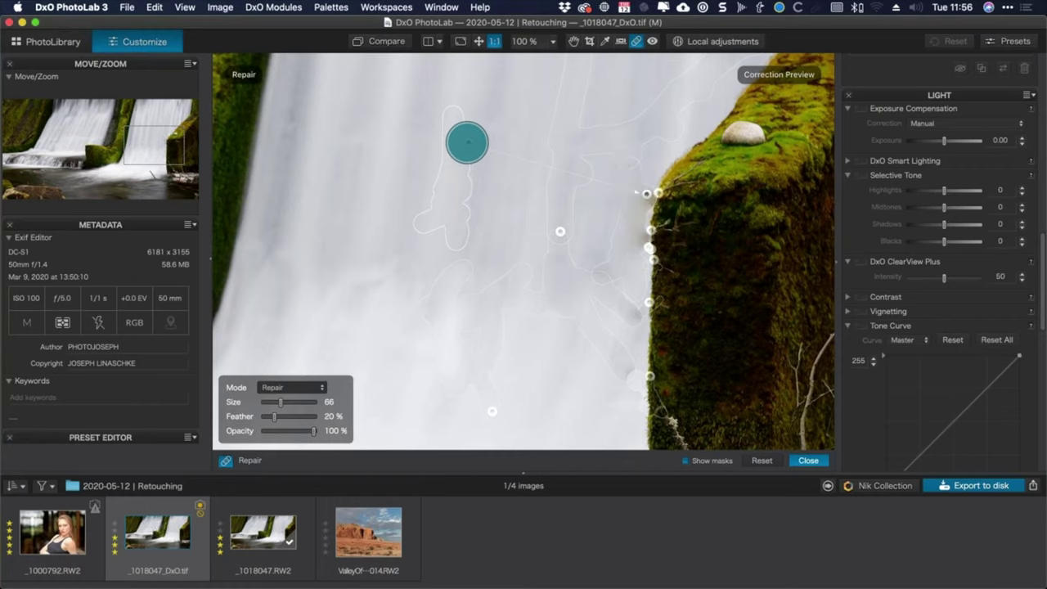
pyautogui.click(685, 461)
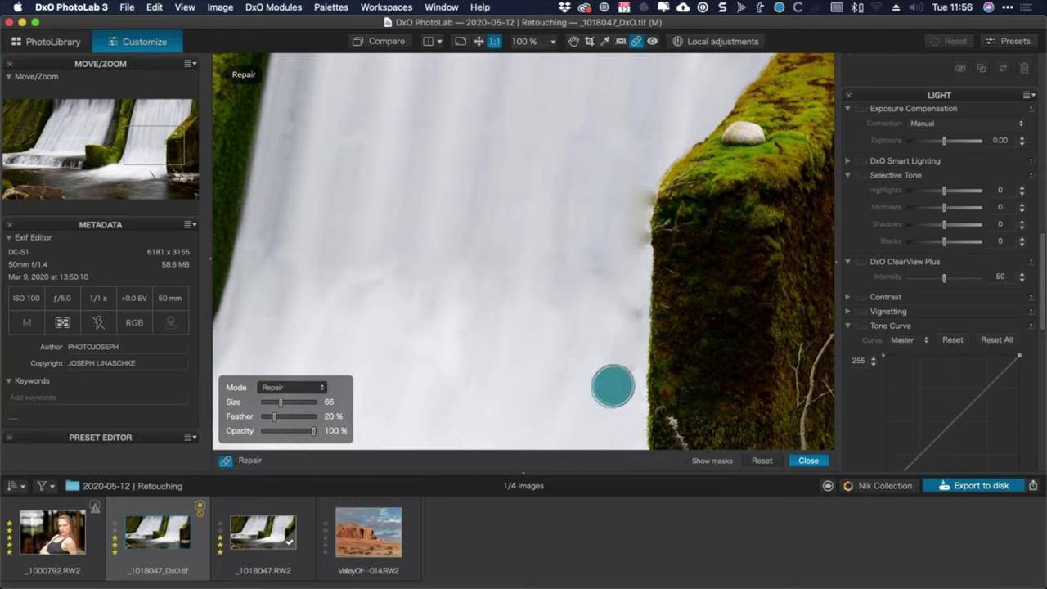
# Paint a Repair stroke over the smudges along the wall's water edge and move its source onto clean water across the waterfall.
pyautogui.moveTo(612, 386)
pyautogui.mouseDown()
pyautogui.moveTo(623, 322)
pyautogui.moveTo(603, 274)
pyautogui.moveTo(620, 309)
pyautogui.moveTo(616, 412)
pyautogui.moveTo(628, 252)
pyautogui.mouseUp()
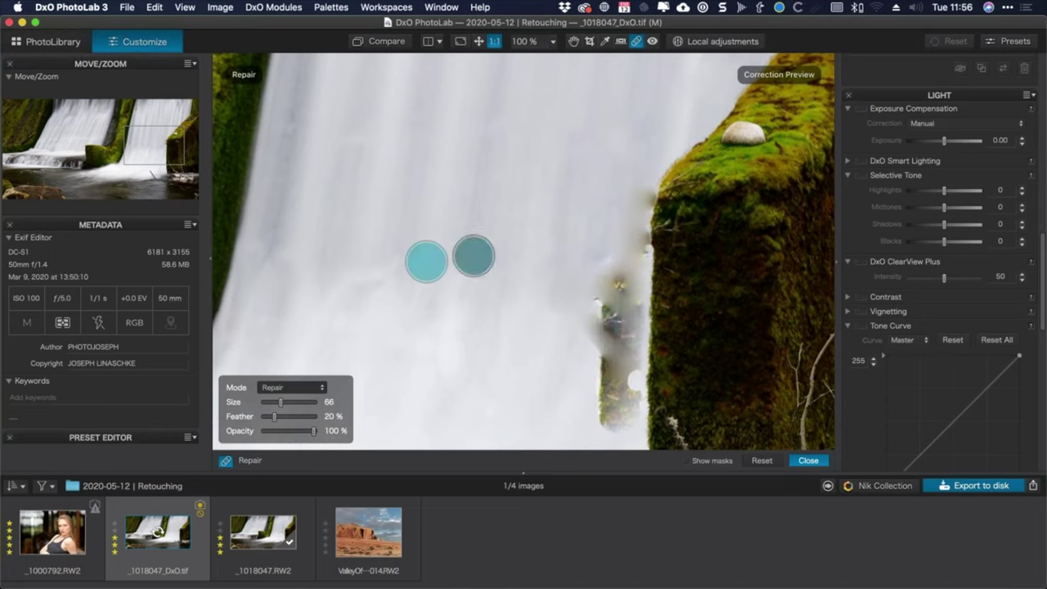
pyautogui.click(703, 461)
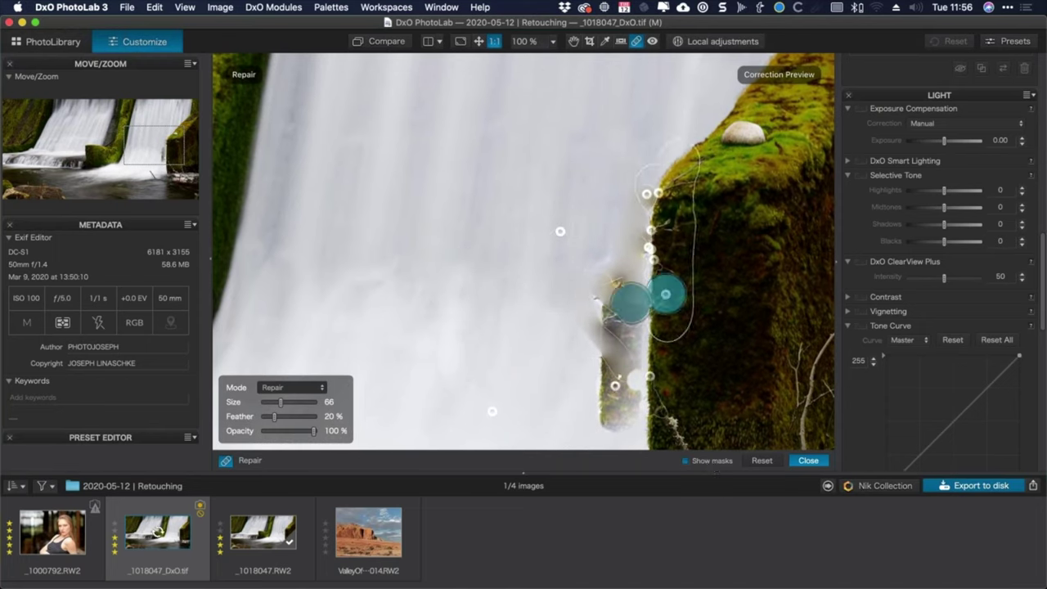
pyautogui.click(363, 357)
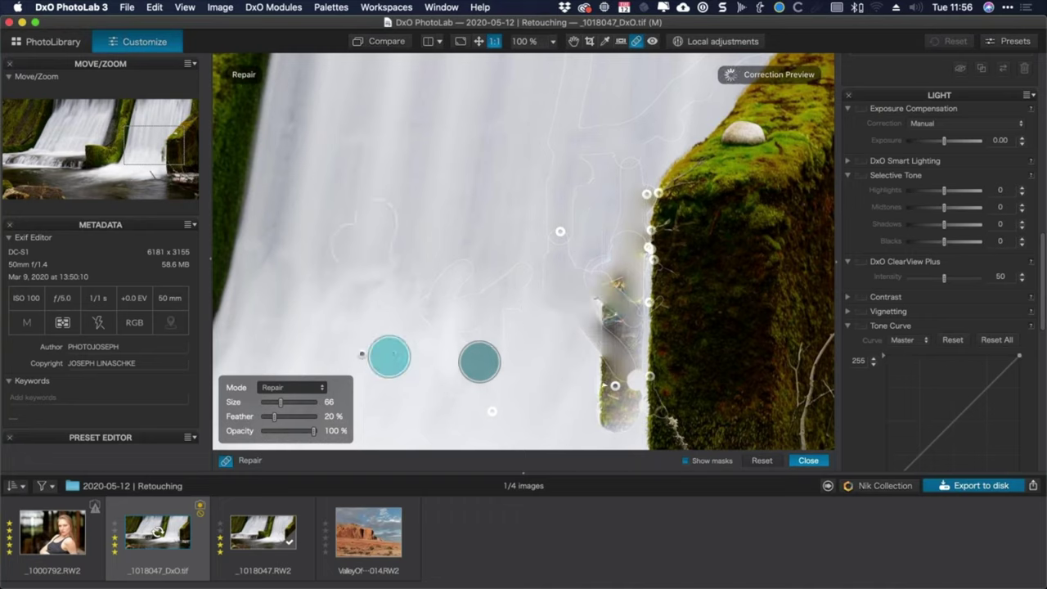
pyautogui.click(710, 461)
# Change the clone correction behind the white spot at the wall's lower edge to Repair mode and view the whole photo without masks.
pyautogui.click(633, 390)
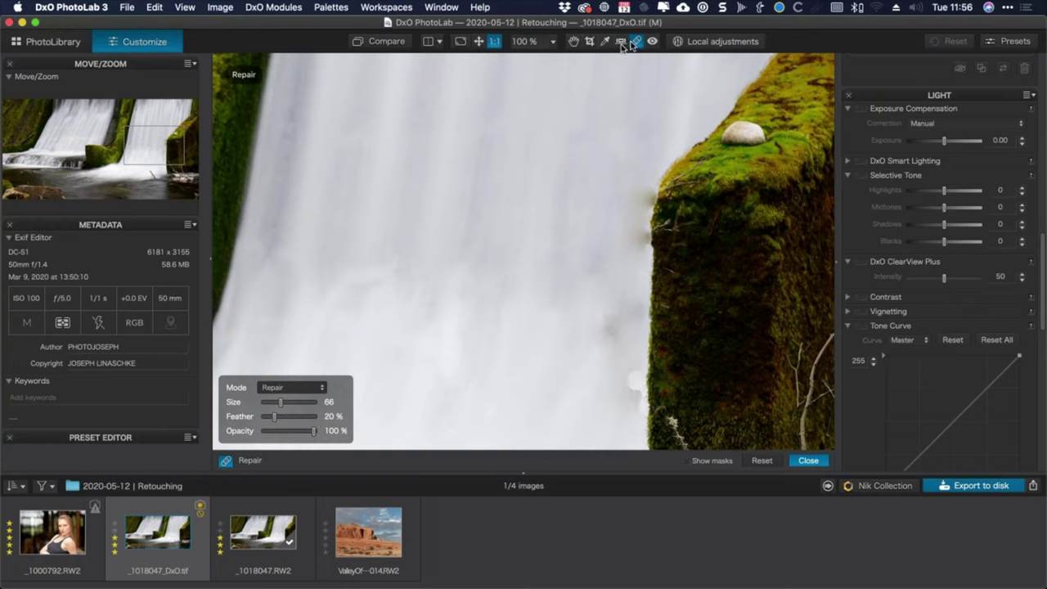
pyautogui.click(708, 461)
pyautogui.click(650, 379)
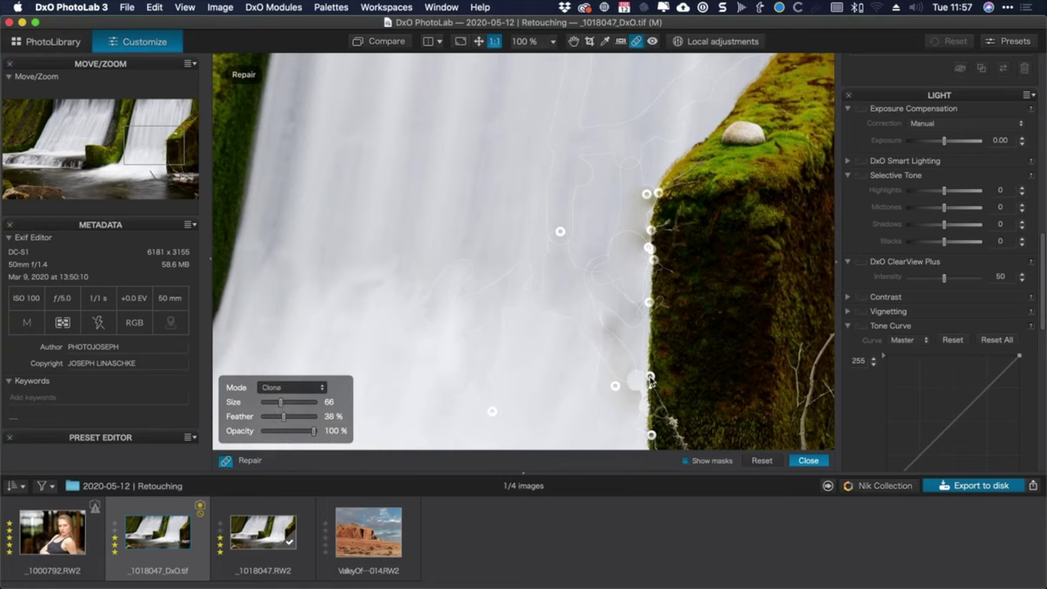
pyautogui.click(310, 387)
pyautogui.click(299, 374)
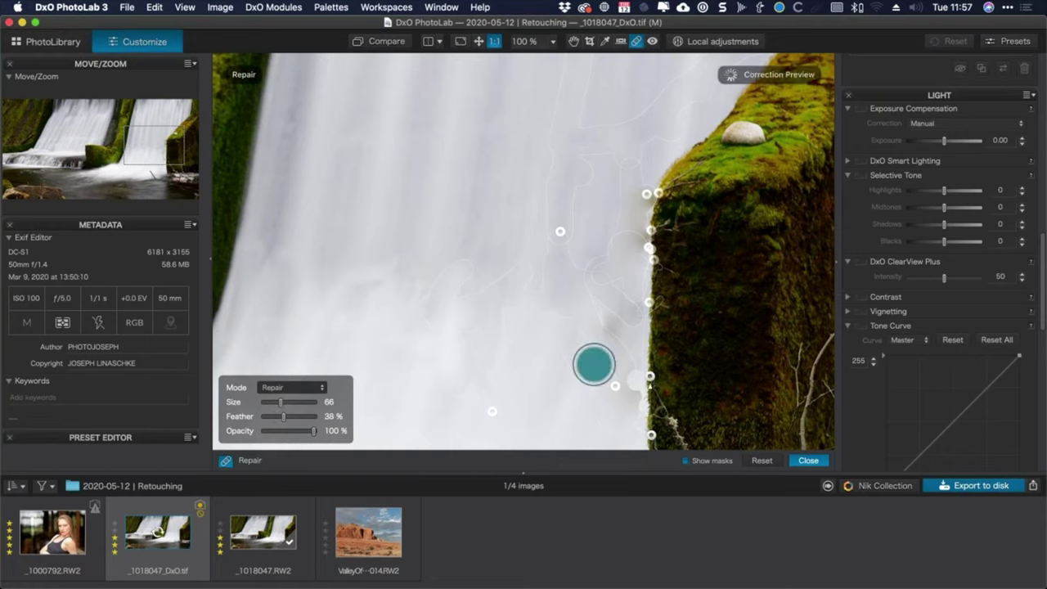
pyautogui.click(716, 462)
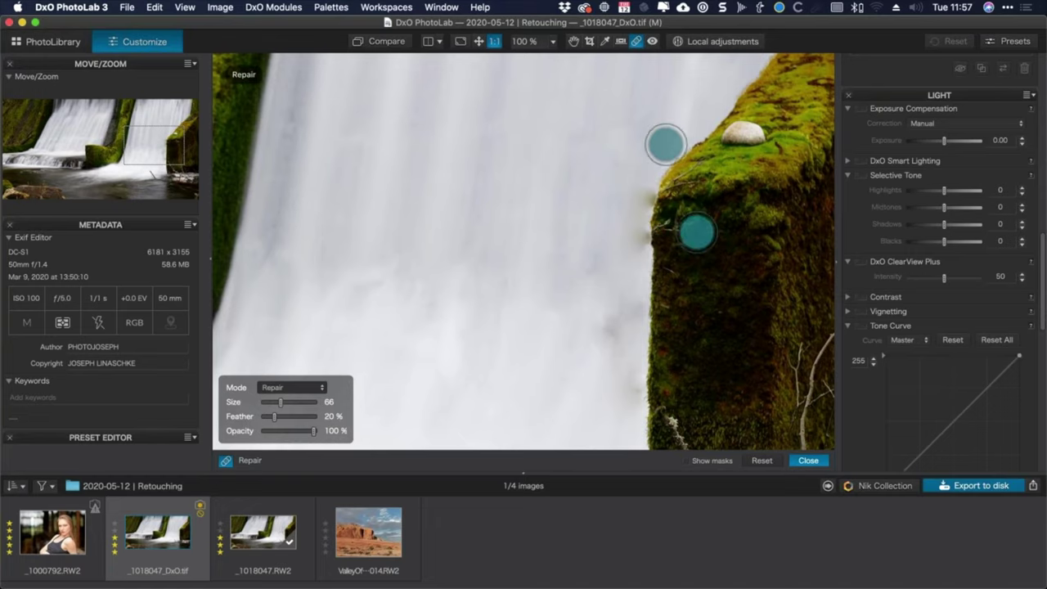
pyautogui.click(482, 42)
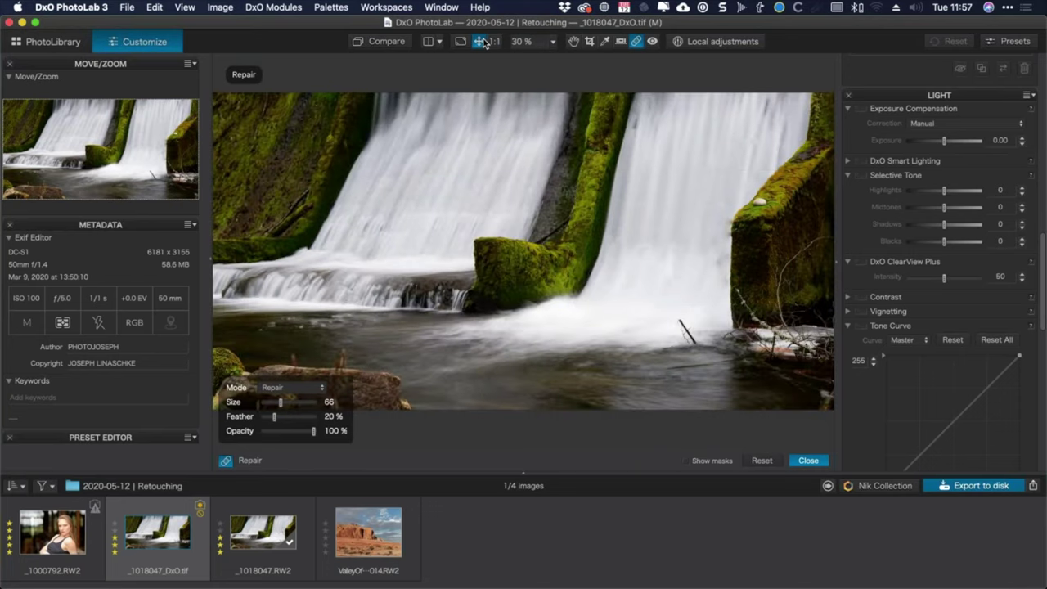